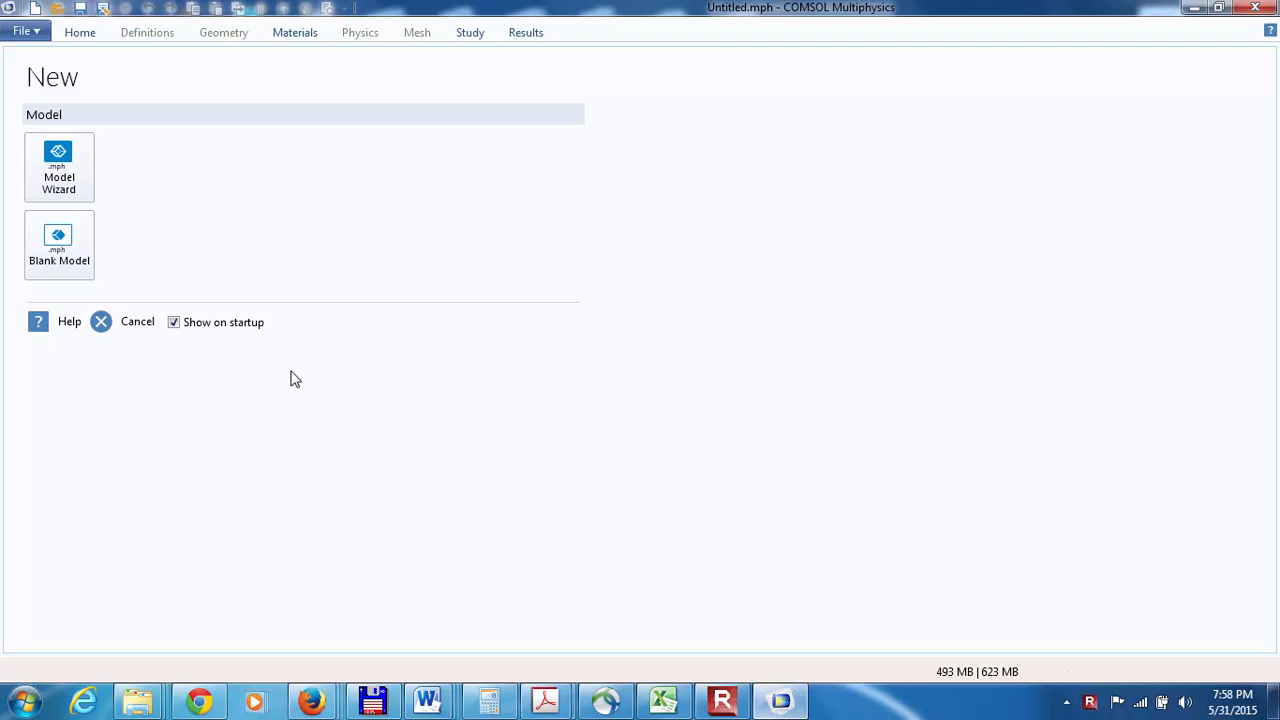
# Step: Set up a 2D model with the Model Wizard and add the Darcy's Law interface from Porous Media and Subsurface Flow
pyautogui.click(57, 168)
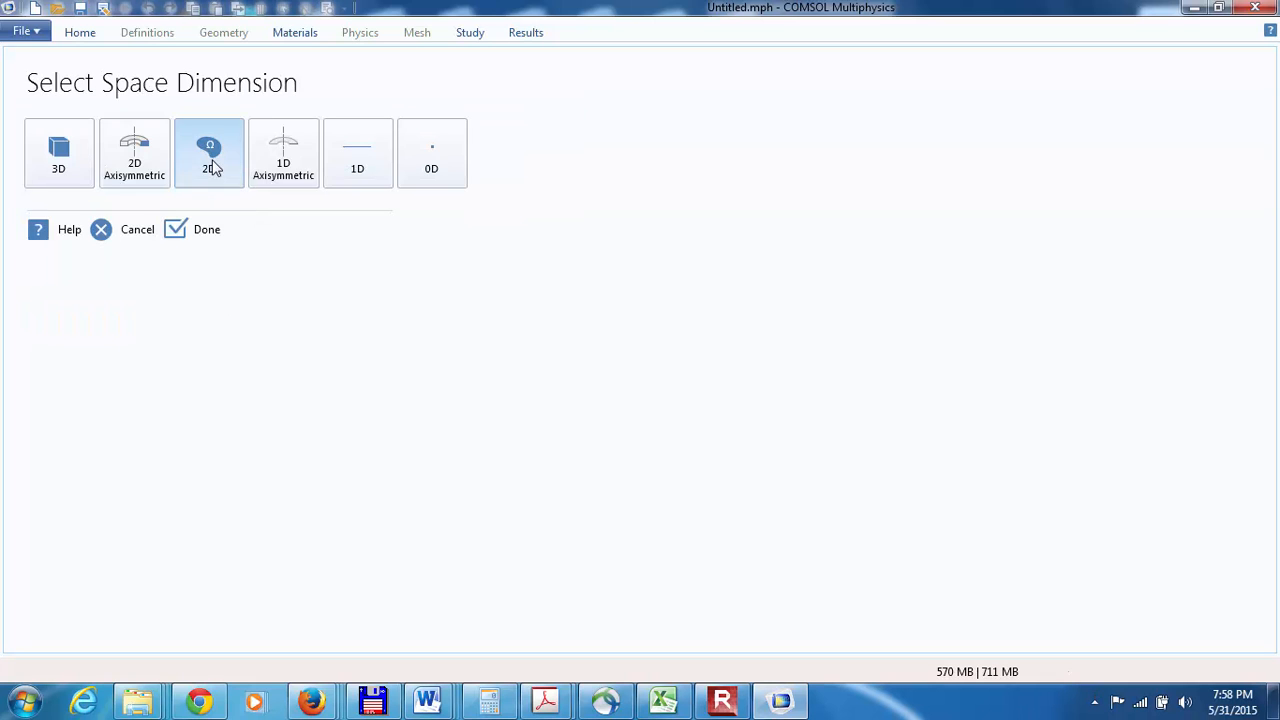
pyautogui.click(213, 168)
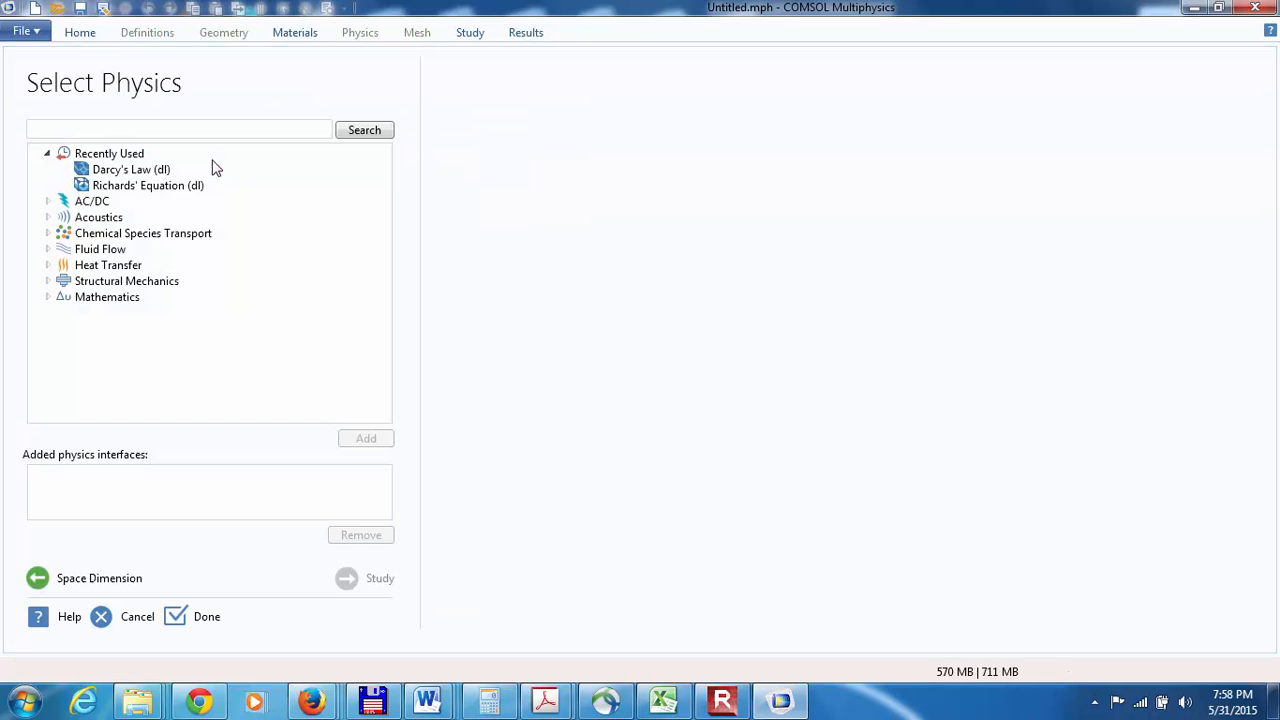
pyautogui.click(47, 249)
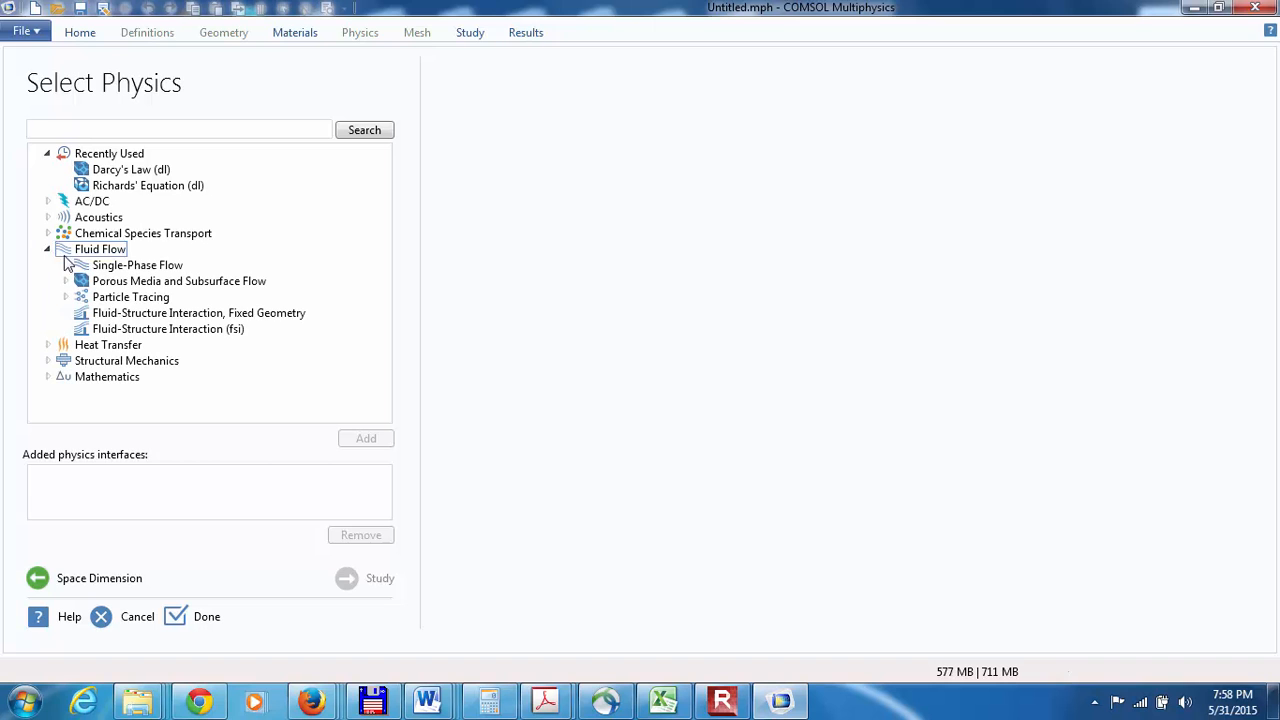
pyautogui.click(66, 281)
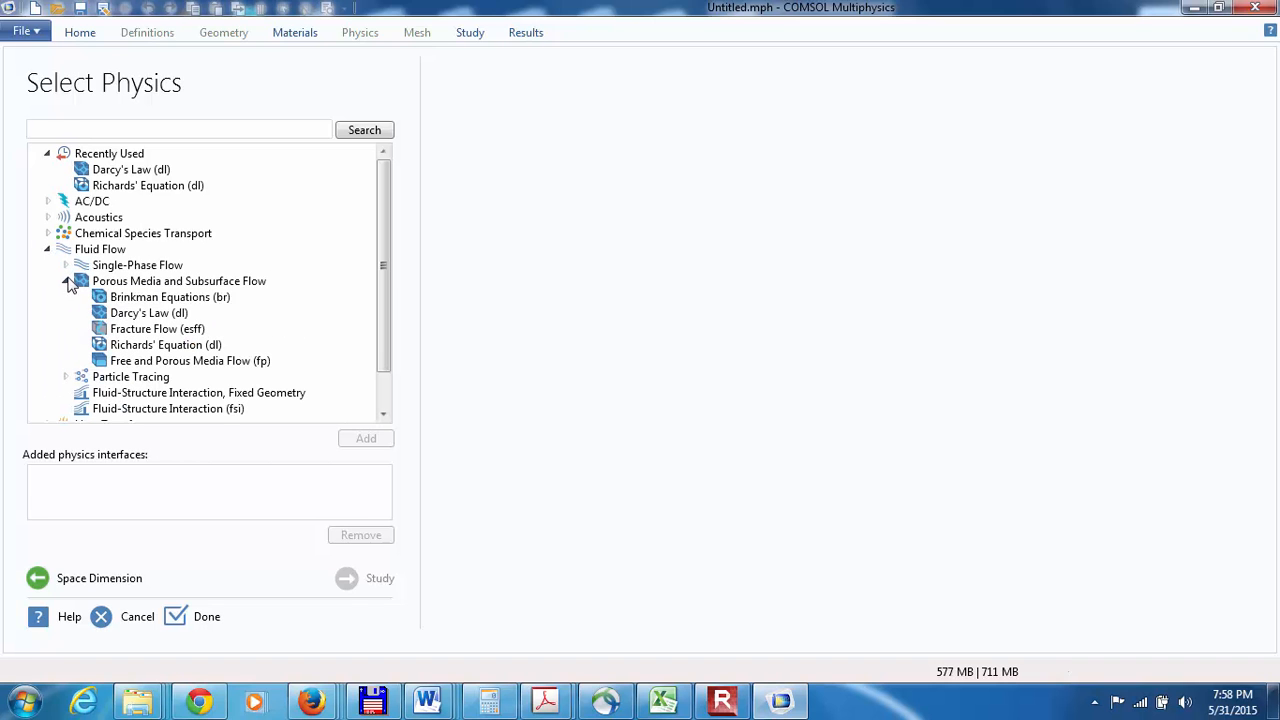
pyautogui.click(100, 314)
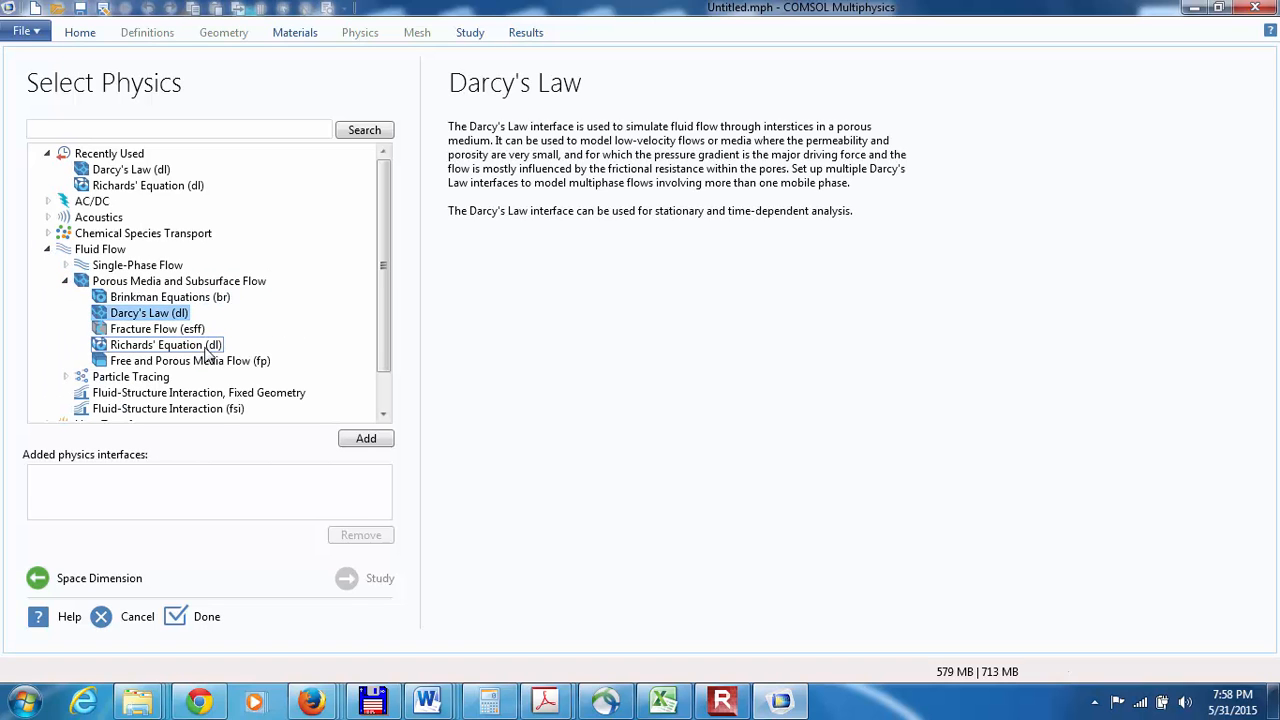
pyautogui.click(364, 440)
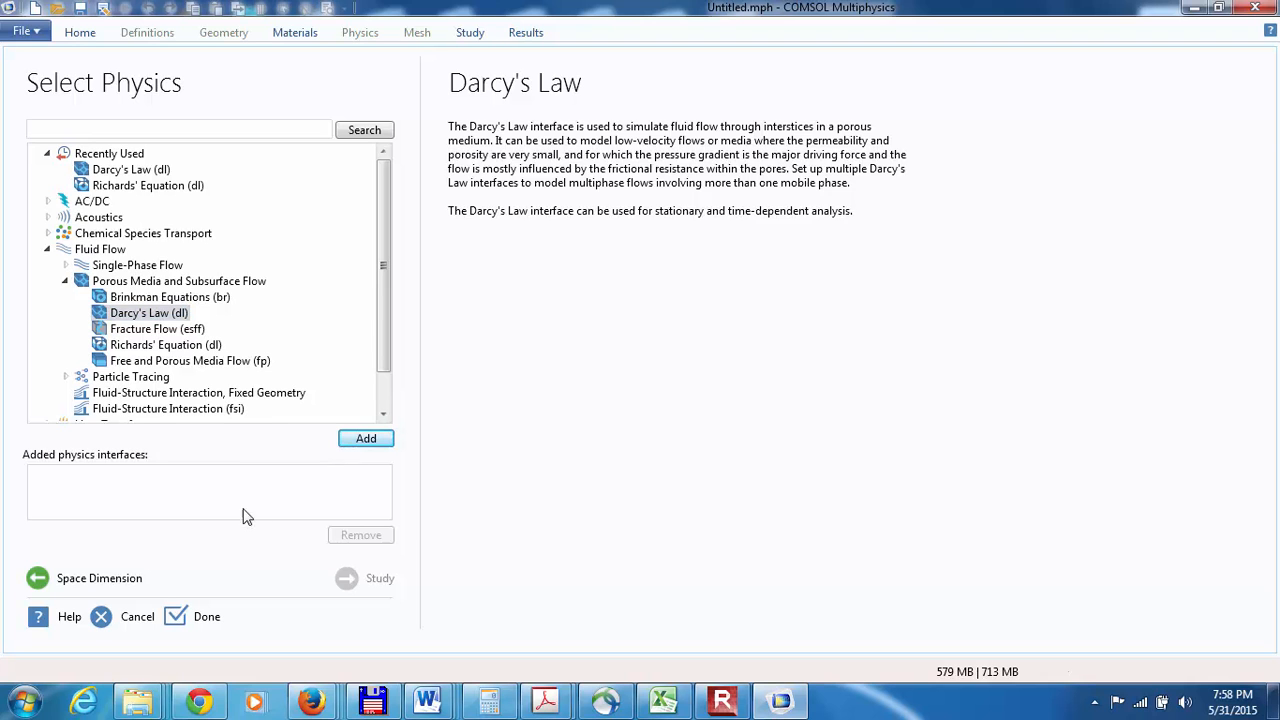
pyautogui.click(356, 444)
pyautogui.click(356, 444)
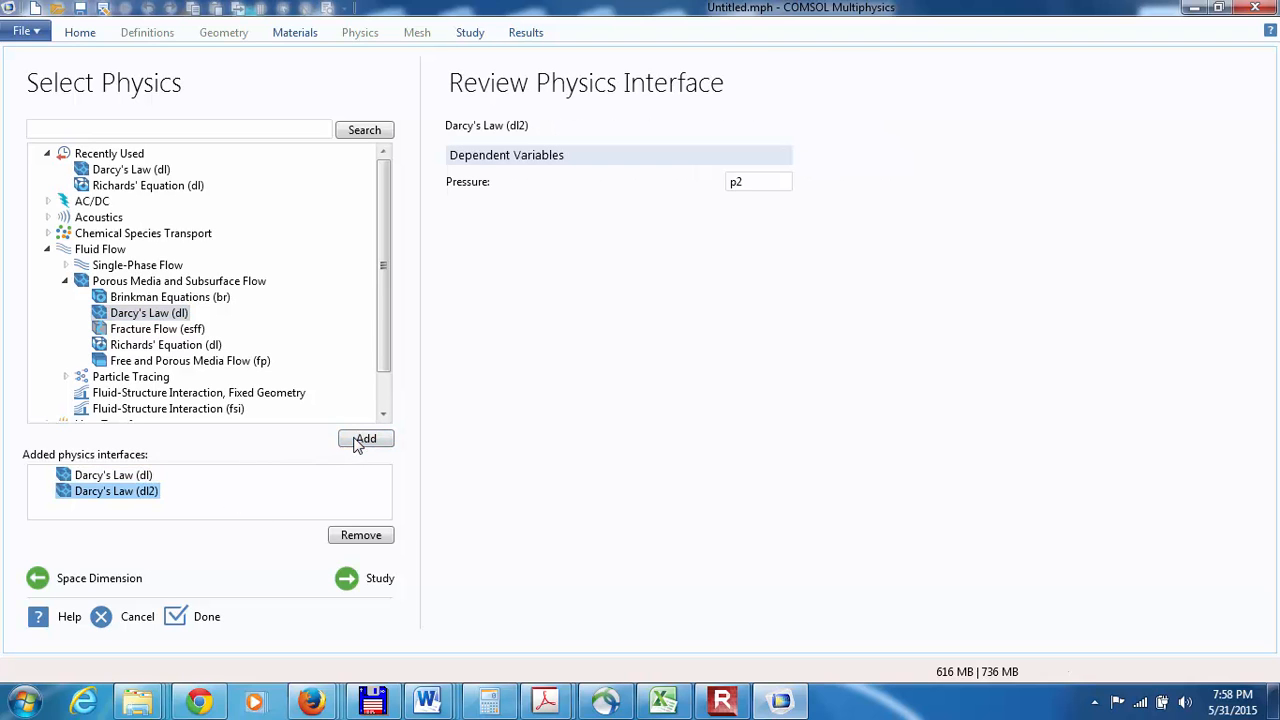
# Step: Remove the duplicate Darcy's Law (dl2) interface and create the model with a Stationary study
pyautogui.rightClick(116, 493)
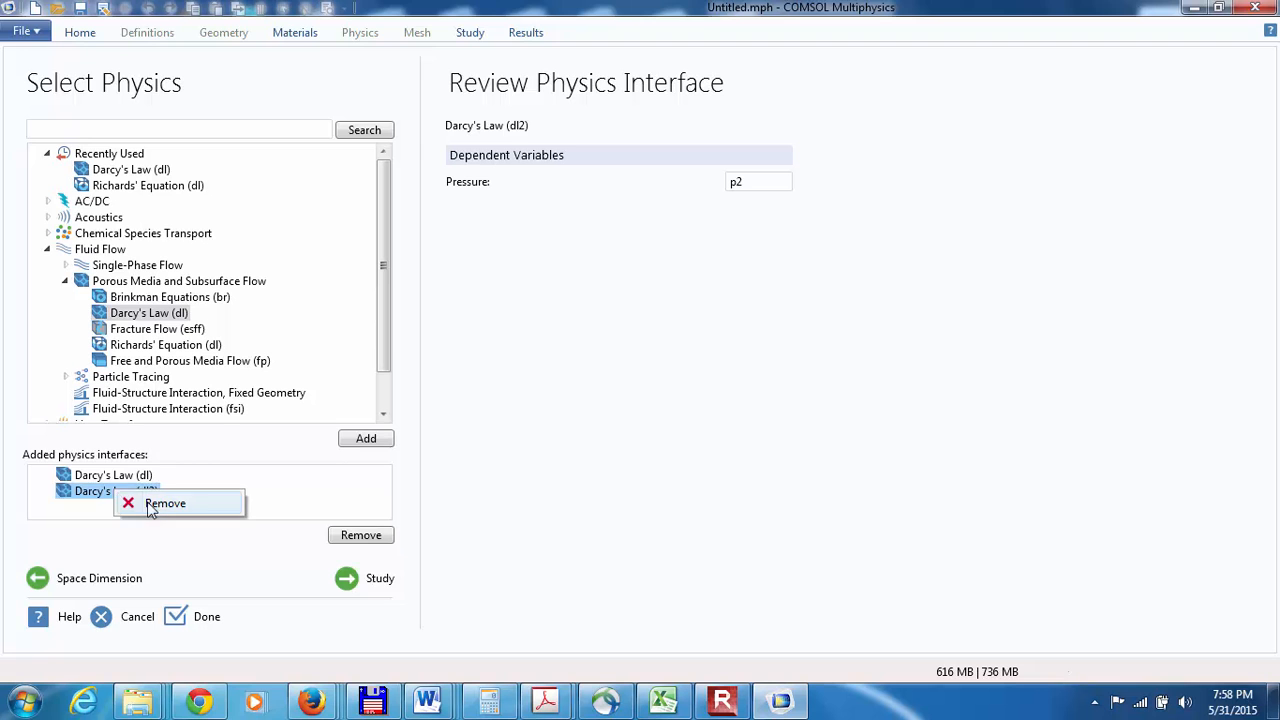
pyautogui.click(150, 505)
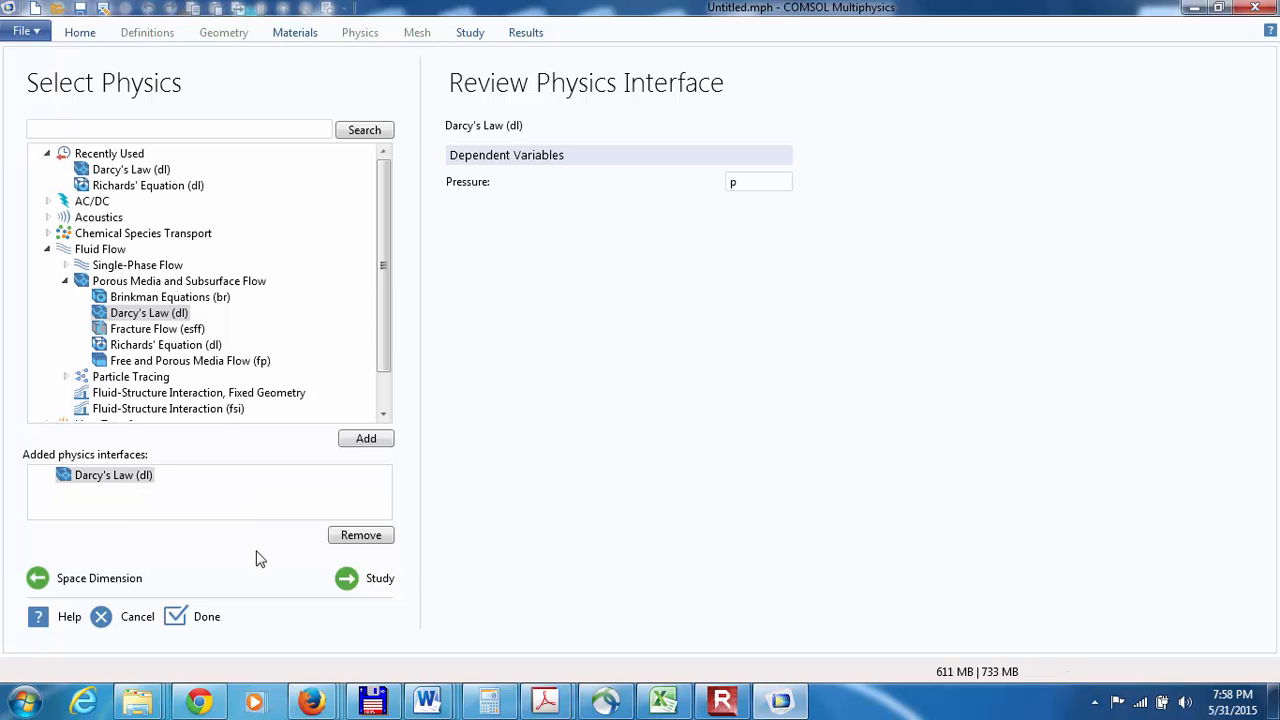
pyautogui.click(350, 580)
pyautogui.doubleClick(105, 148)
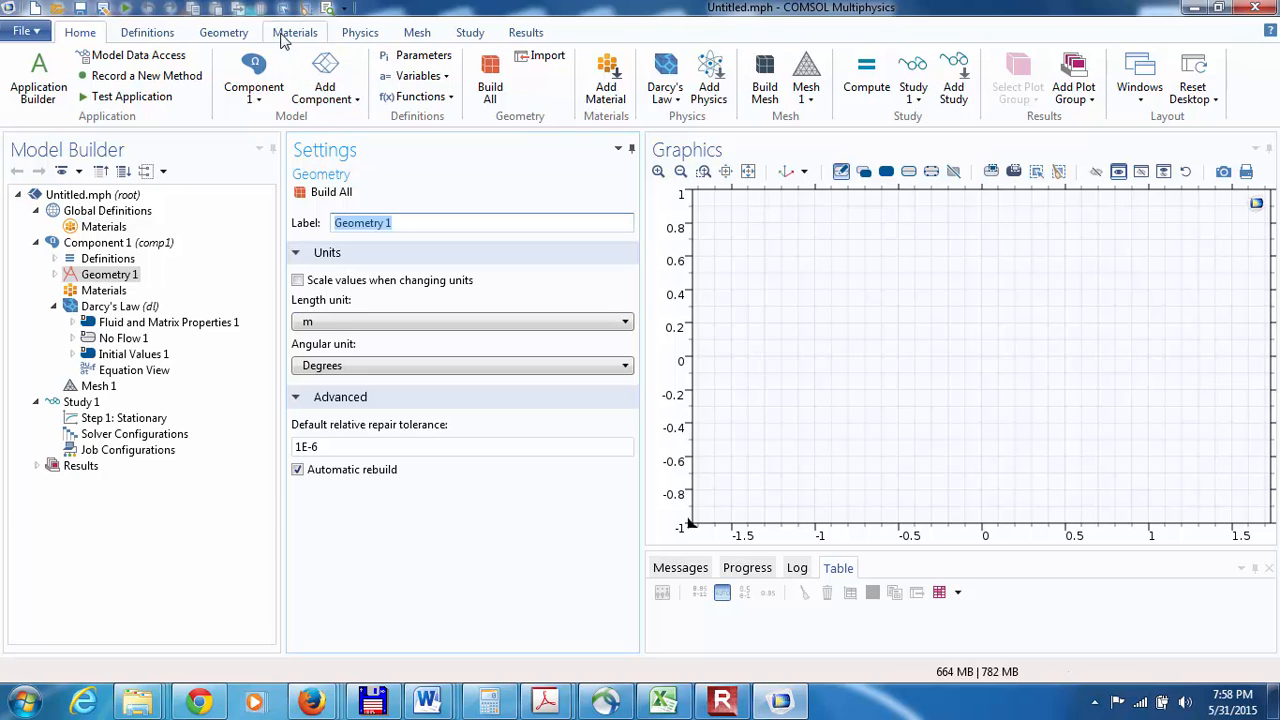
# Step: Add a solid square with a 1 m side and its corner at the origin, and build it
pyautogui.click(222, 33)
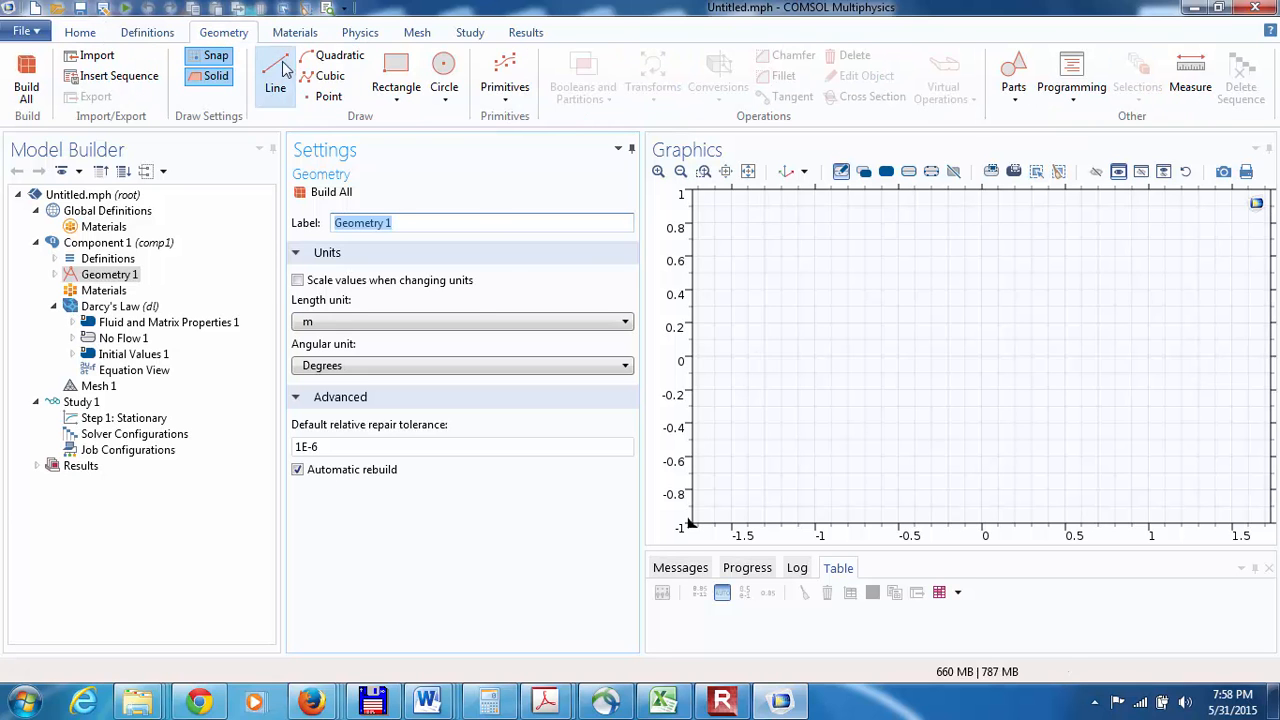
pyautogui.click(504, 80)
pyautogui.click(527, 190)
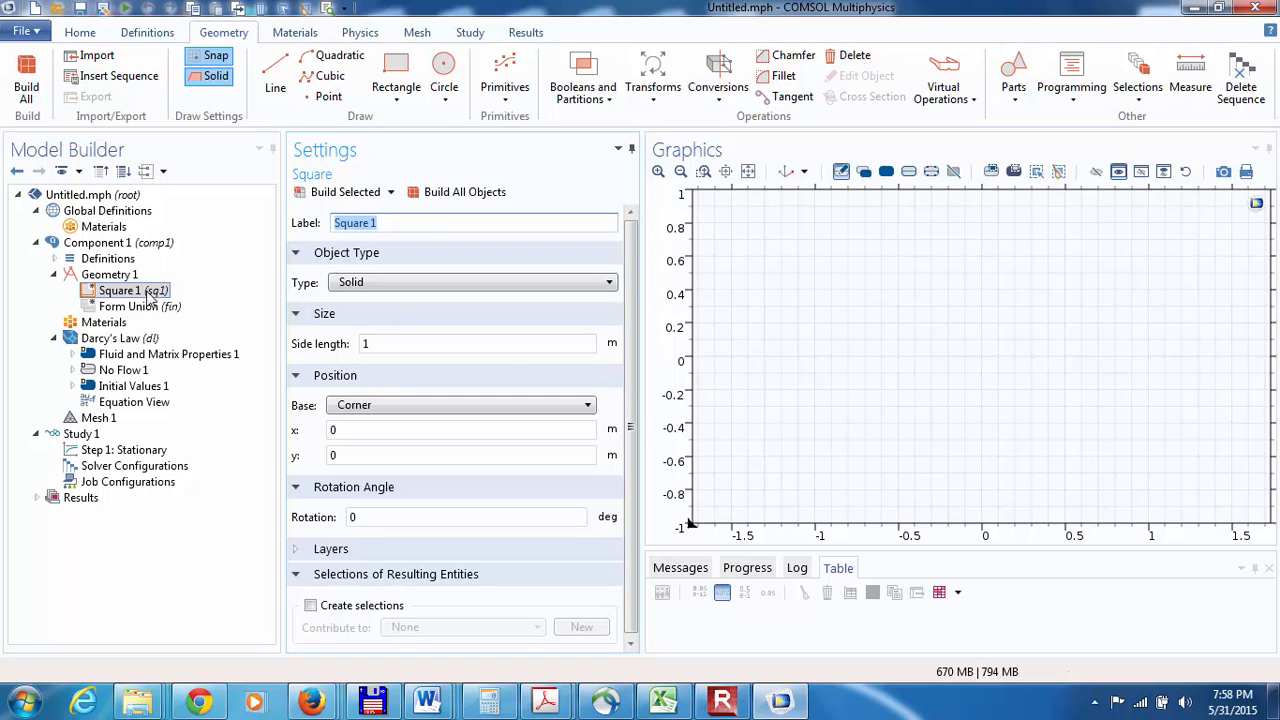
pyautogui.click(305, 193)
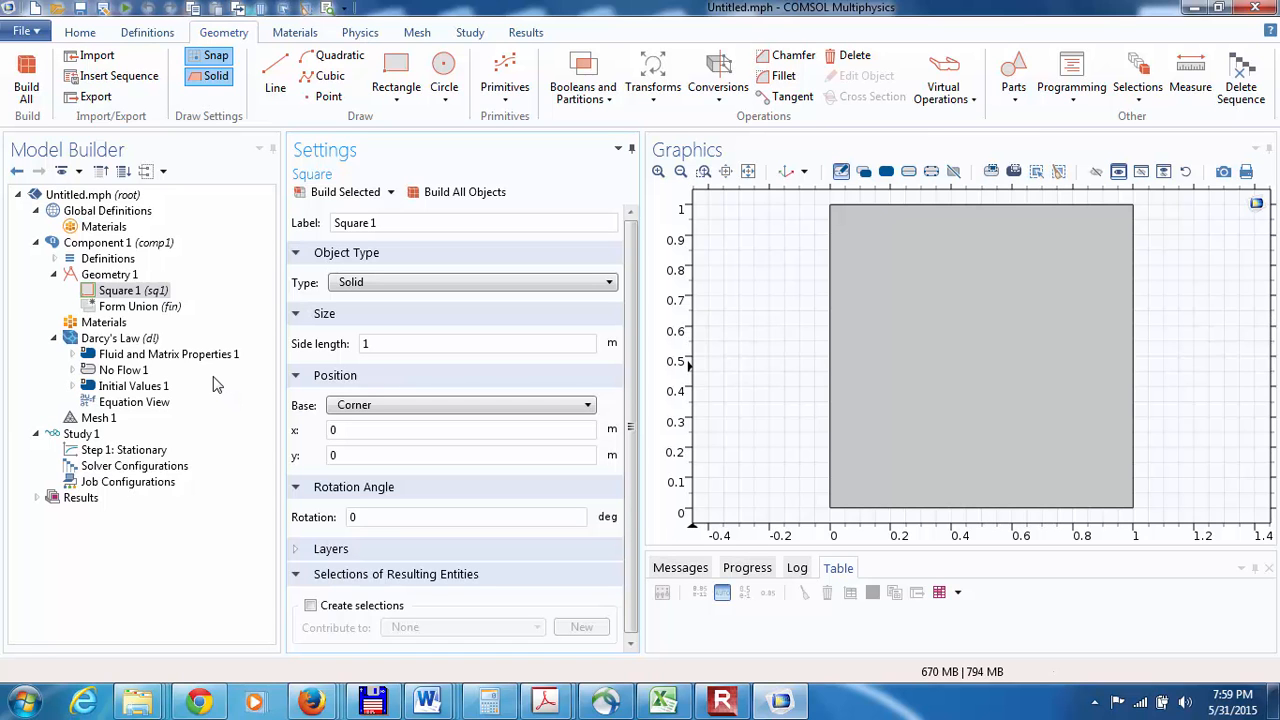
# Step: Set the fluid density in Fluid and Matrix Properties 1 to a user-defined 1000 kg/m³
pyautogui.click(113, 358)
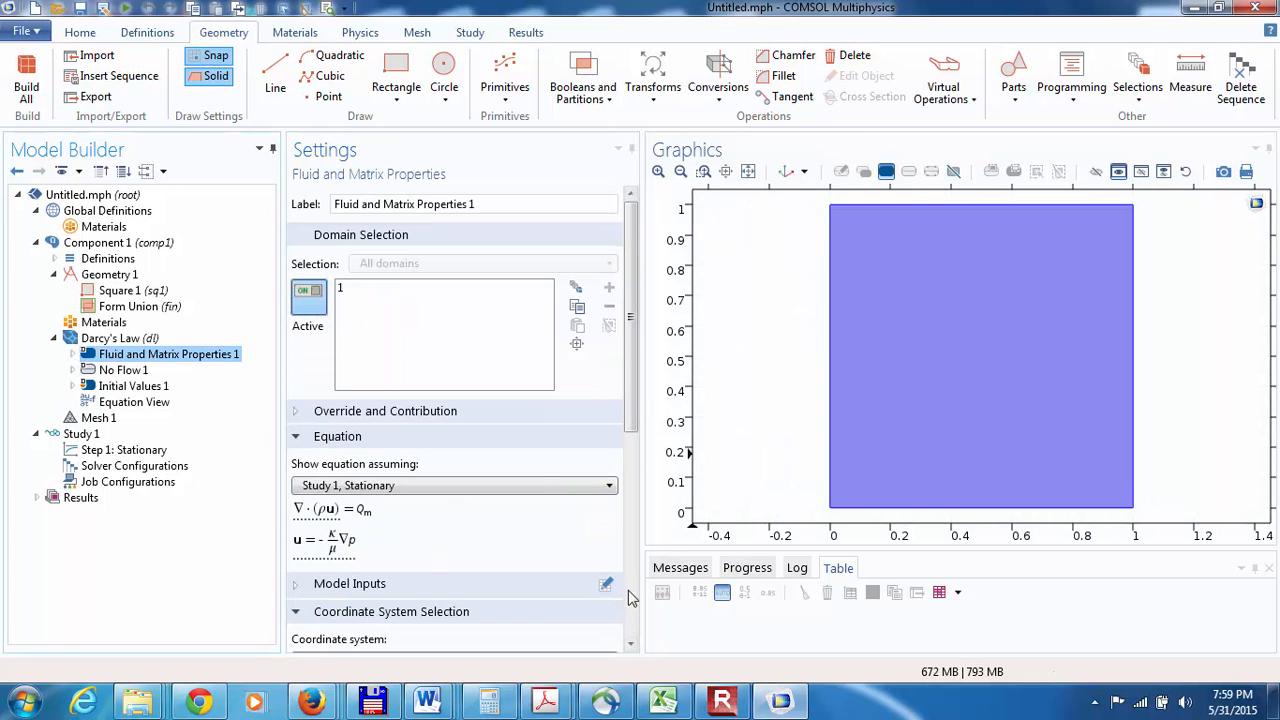
pyautogui.click(630, 597)
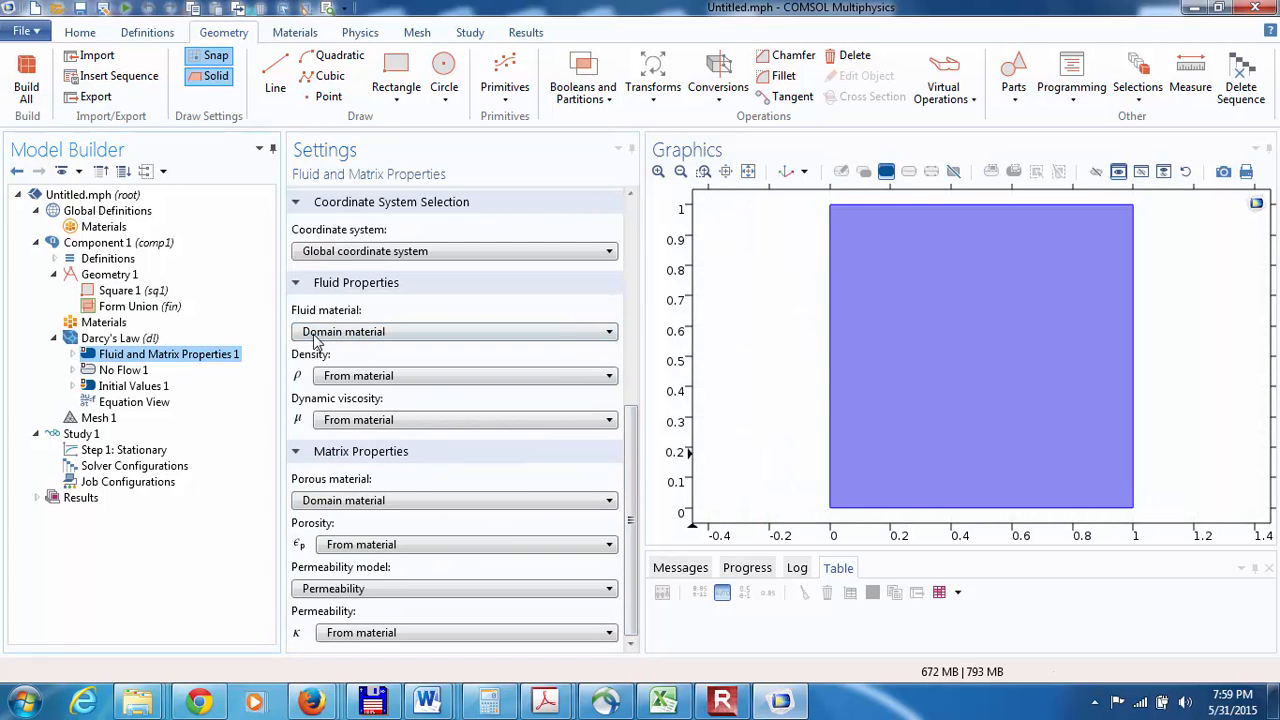
pyautogui.click(330, 376)
pyautogui.click(337, 424)
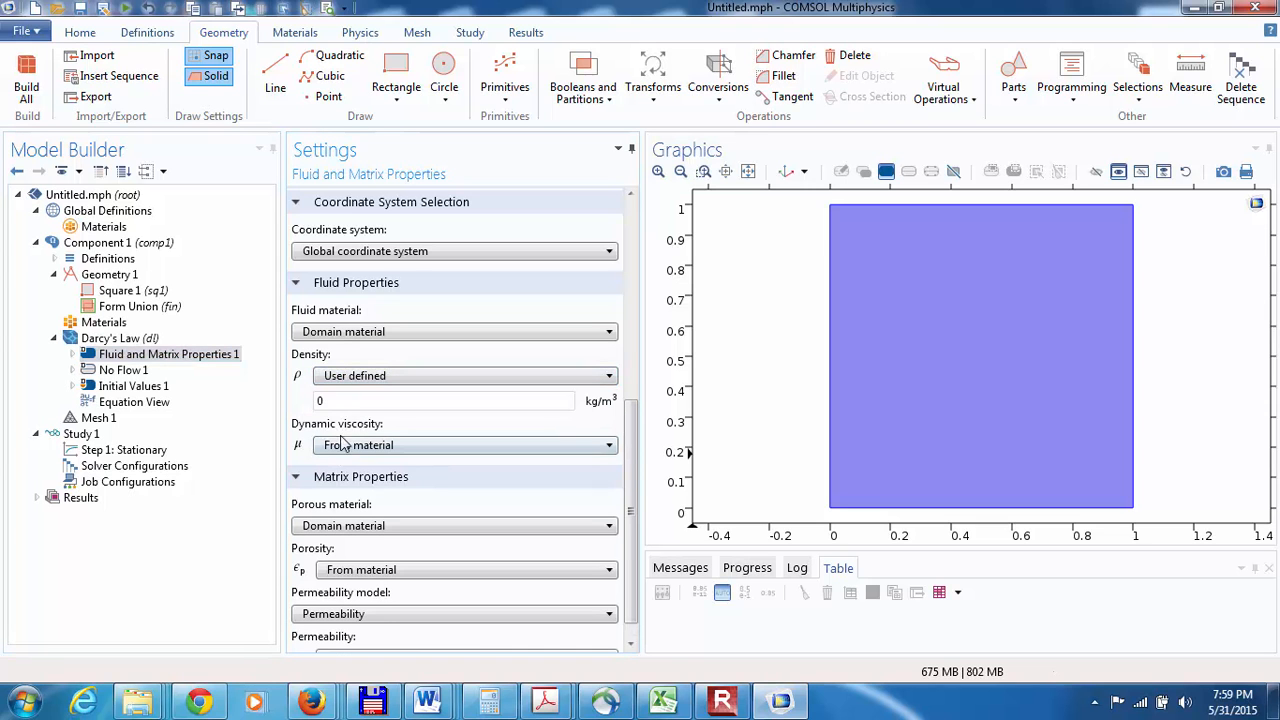
pyautogui.moveTo(347, 405); pyautogui.dragTo(326, 401)
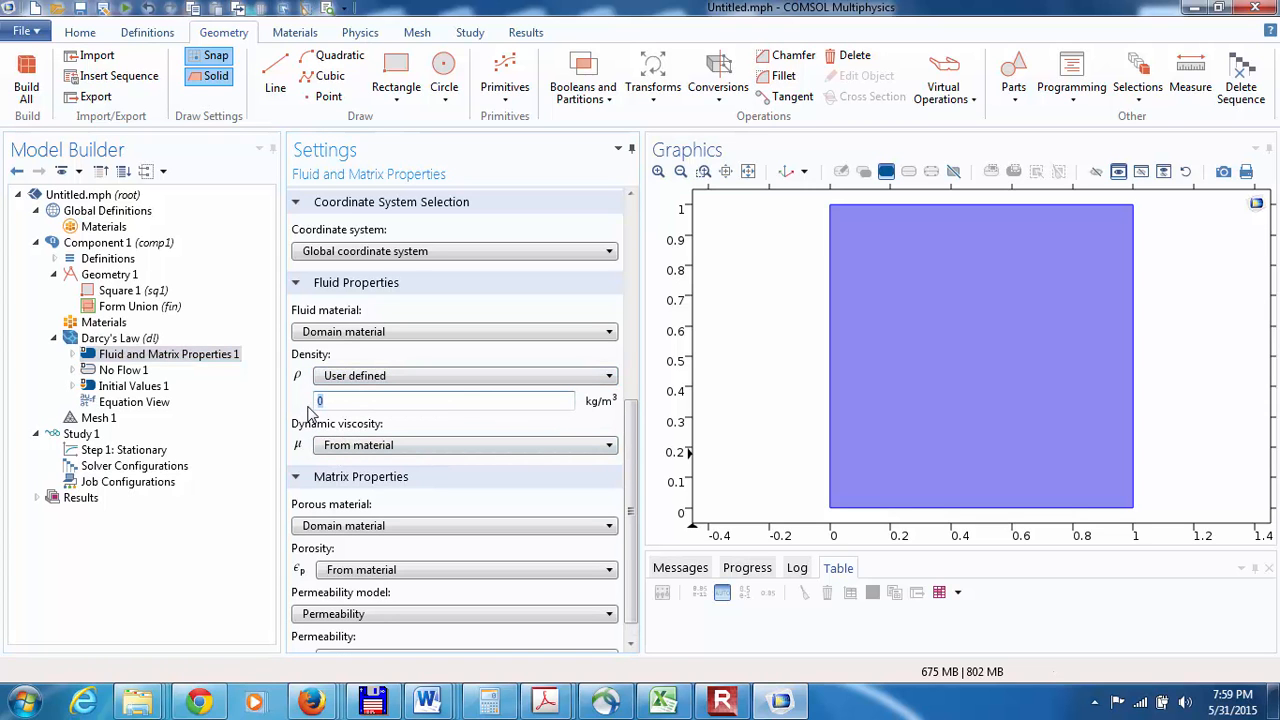
# Step: Set the matrix porosity to a user-defined value of 0.5
pyautogui.click(410, 572)
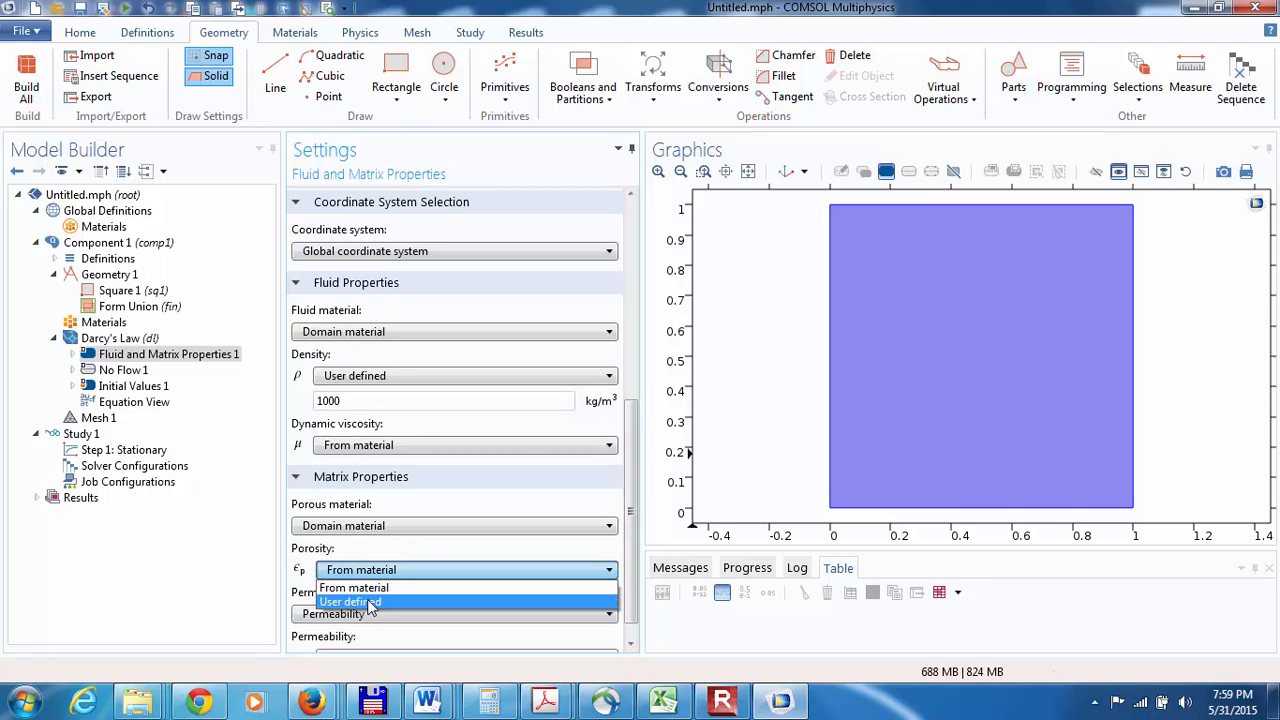
pyautogui.click(372, 603)
pyautogui.click(347, 592)
pyautogui.write('.5')
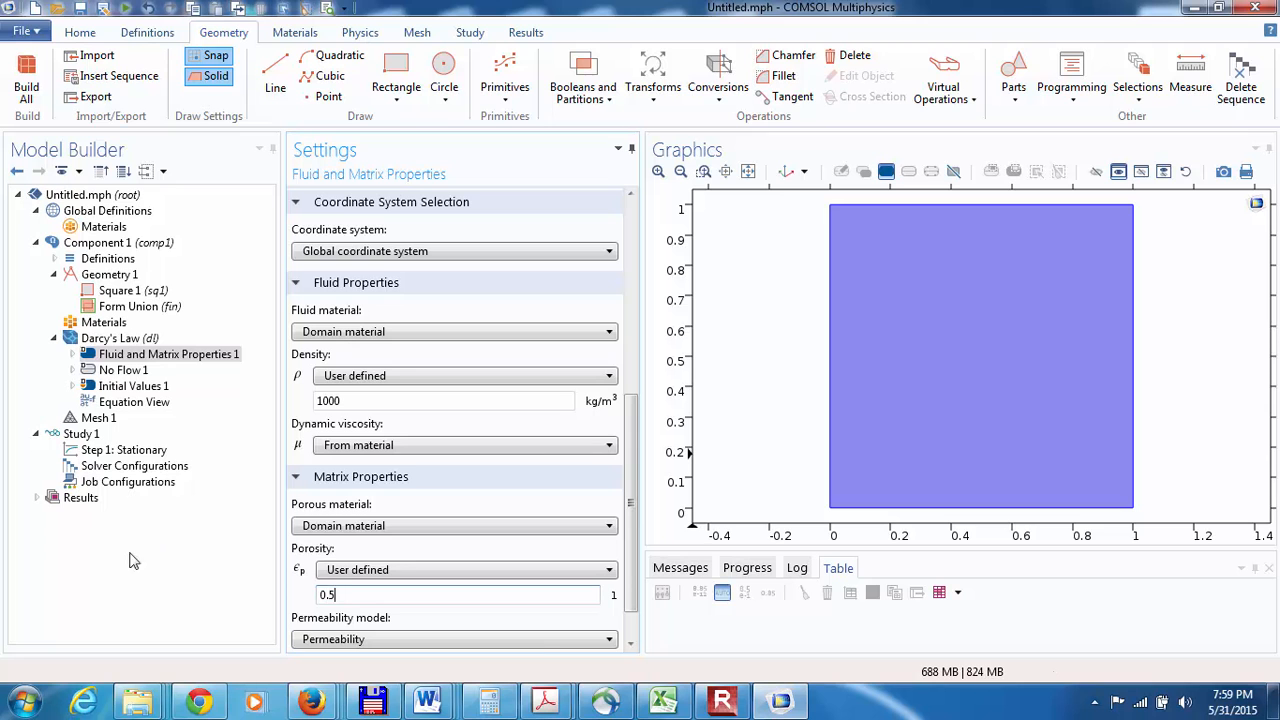
# Step: Change the permeability model to Hydraulic conductivity and set K to 5e-4[m/s]
pyautogui.click(520, 641)
pyautogui.click(460, 671)
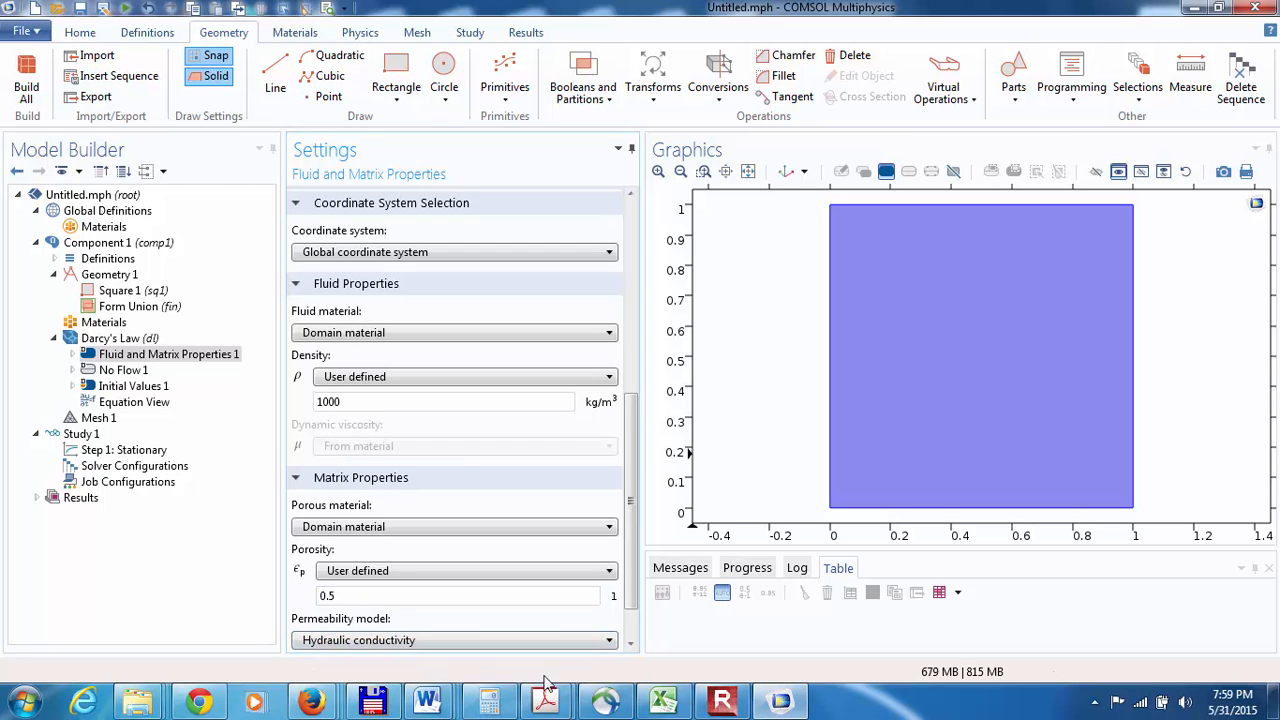
pyautogui.click(631, 648)
pyautogui.click(631, 648)
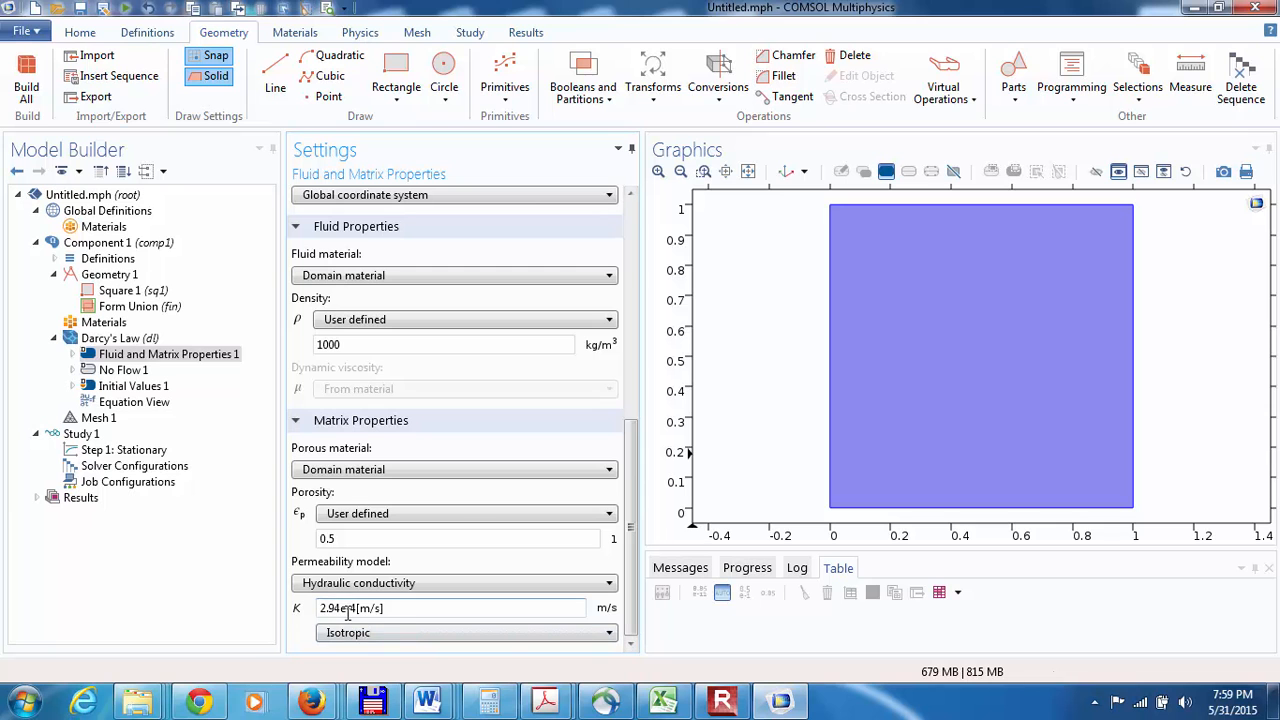
pyautogui.click(344, 608)
pyautogui.press('BackSpace')
pyautogui.press('BackSpace')
pyautogui.press('BackSpace')
pyautogui.press('BackSpace')
pyautogui.write('5')
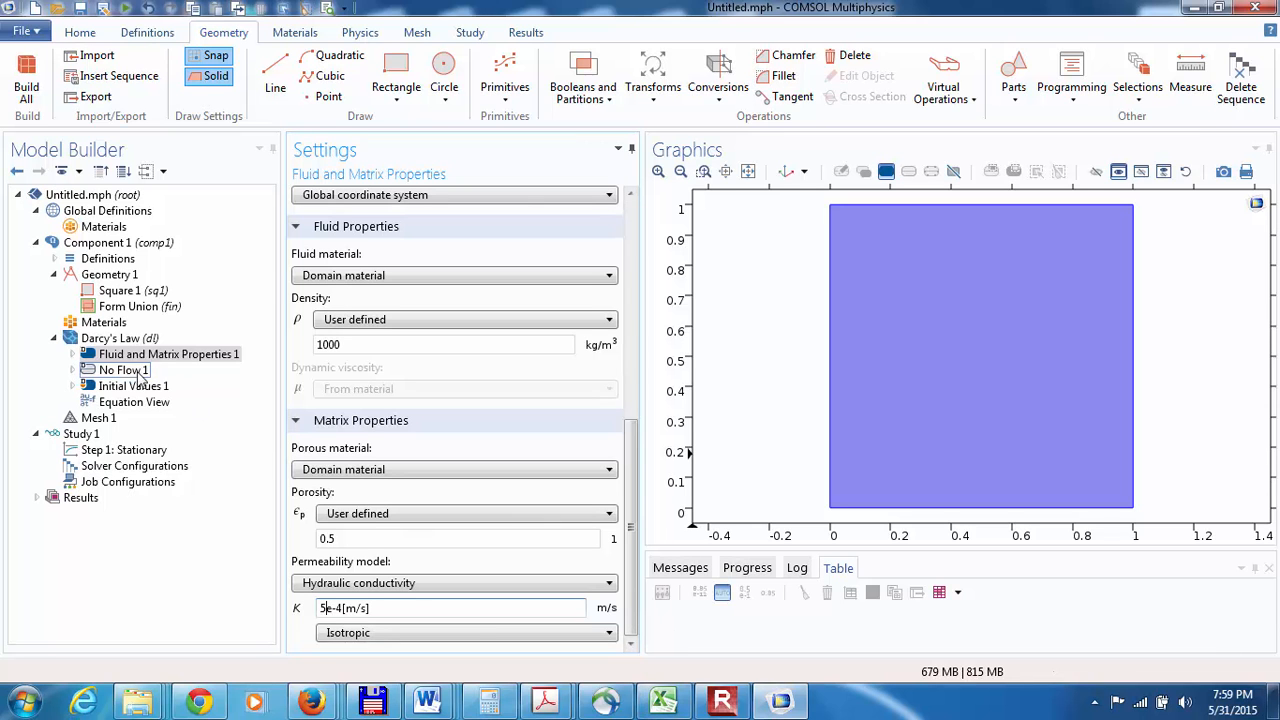
# Step: Add a Hydraulic Head boundary condition to Darcy's Law and duplicate it
pyautogui.click(93, 357)
pyautogui.click(88, 342)
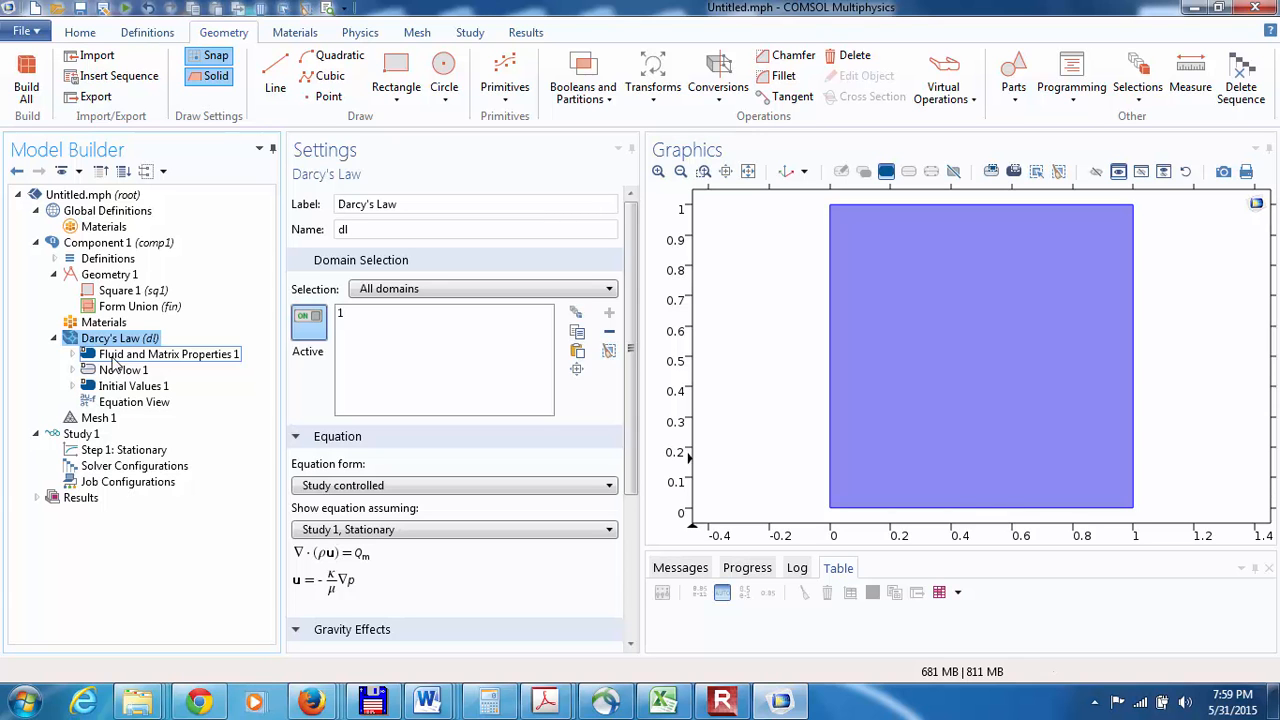
pyautogui.click(360, 32)
pyautogui.click(200, 90)
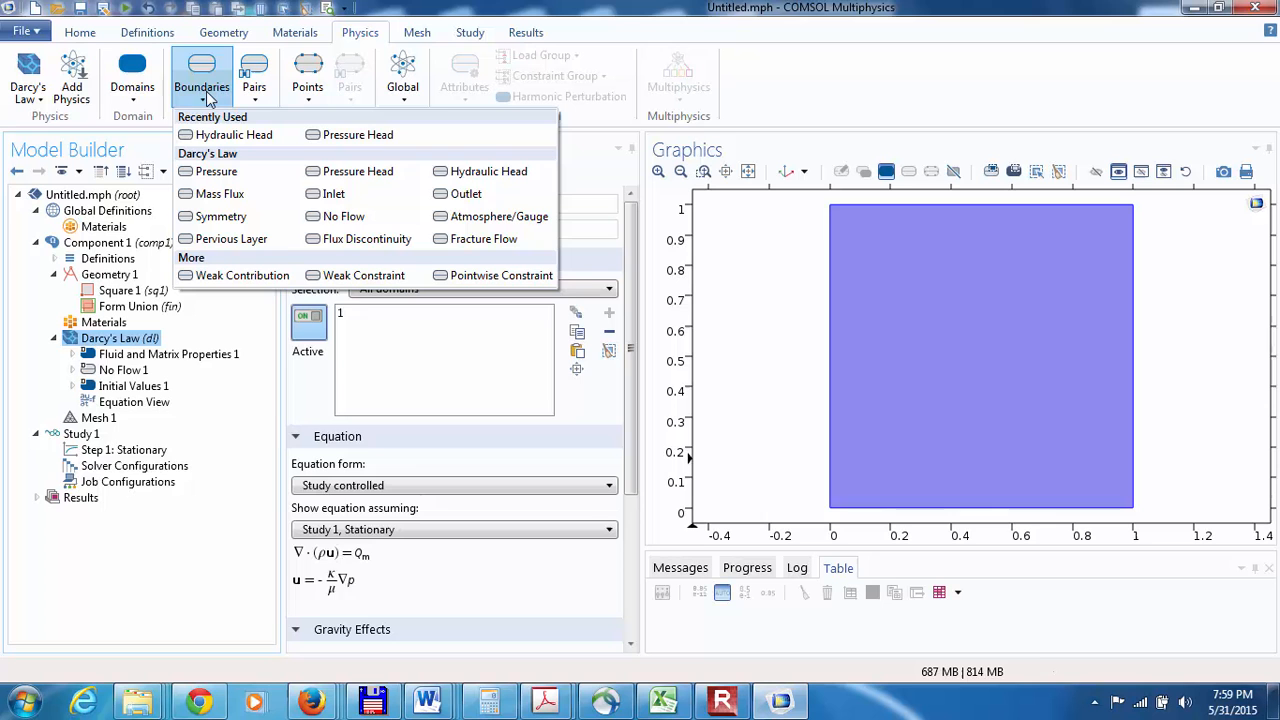
pyautogui.click(441, 178)
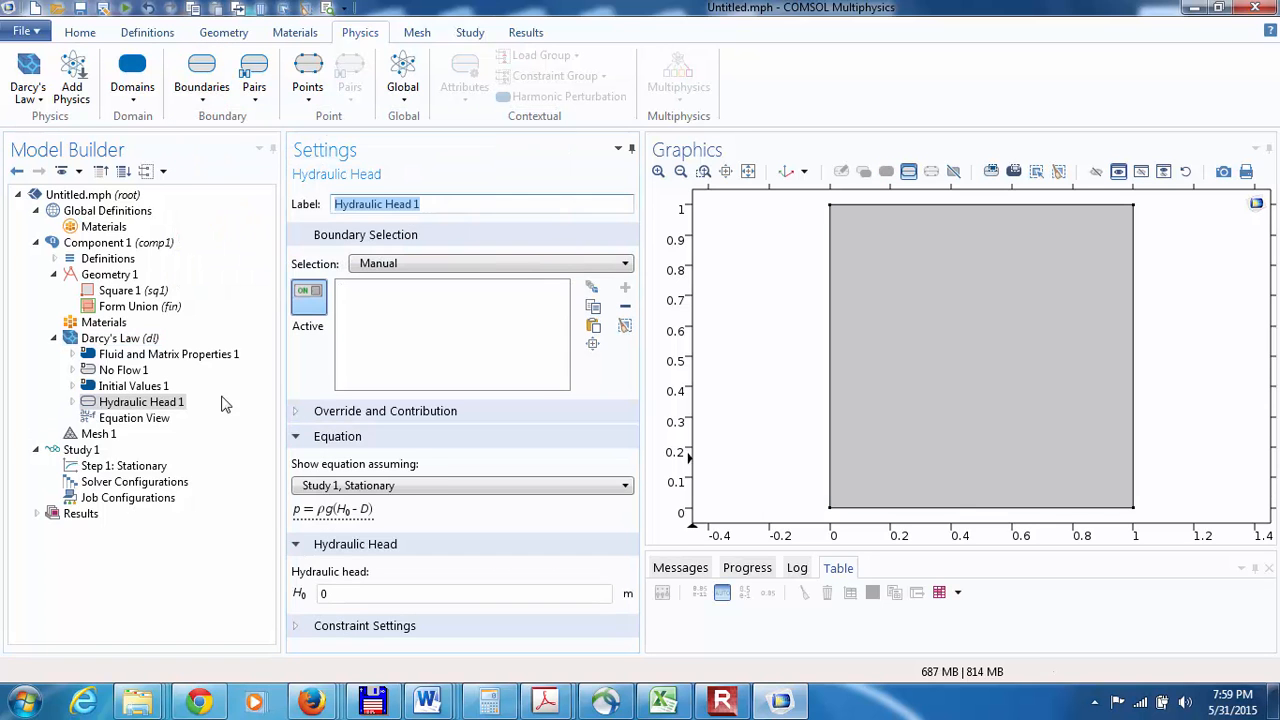
pyautogui.rightClick(121, 401)
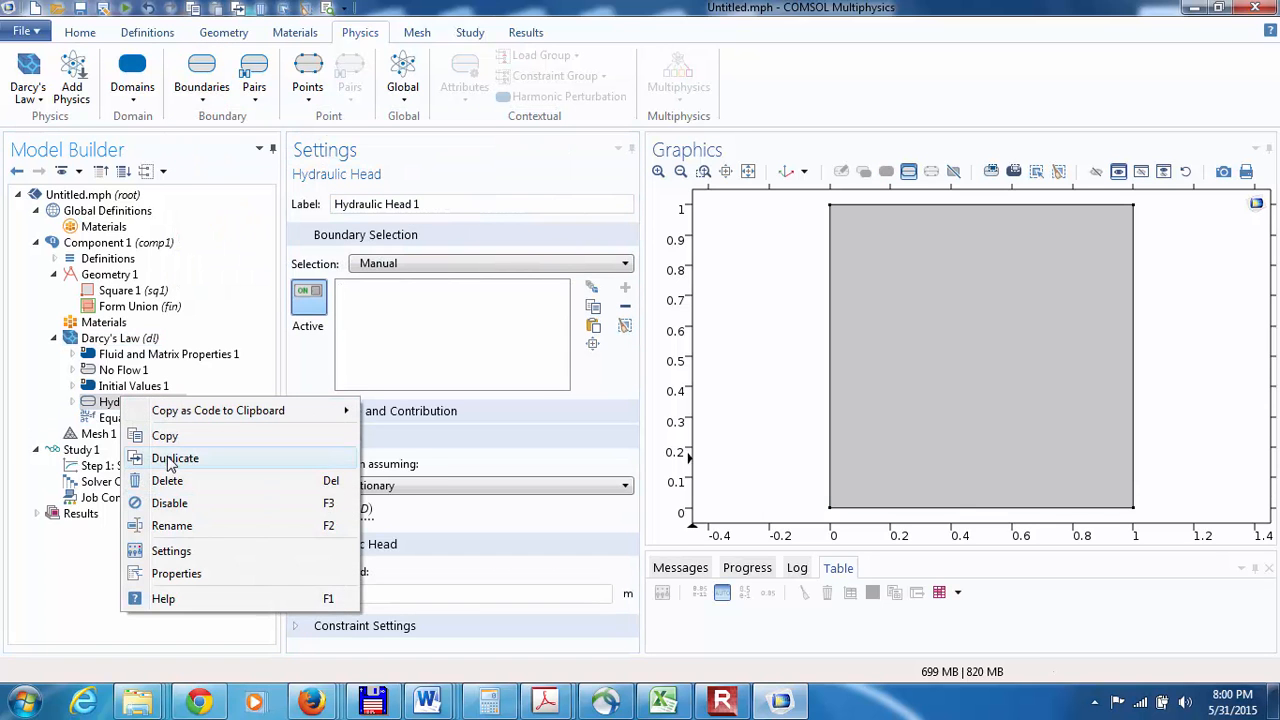
pyautogui.click(172, 461)
# Step: Assign Hydraulic Head 1 to the square's top boundary and set its hydraulic head to 1 m
pyautogui.click(112, 402)
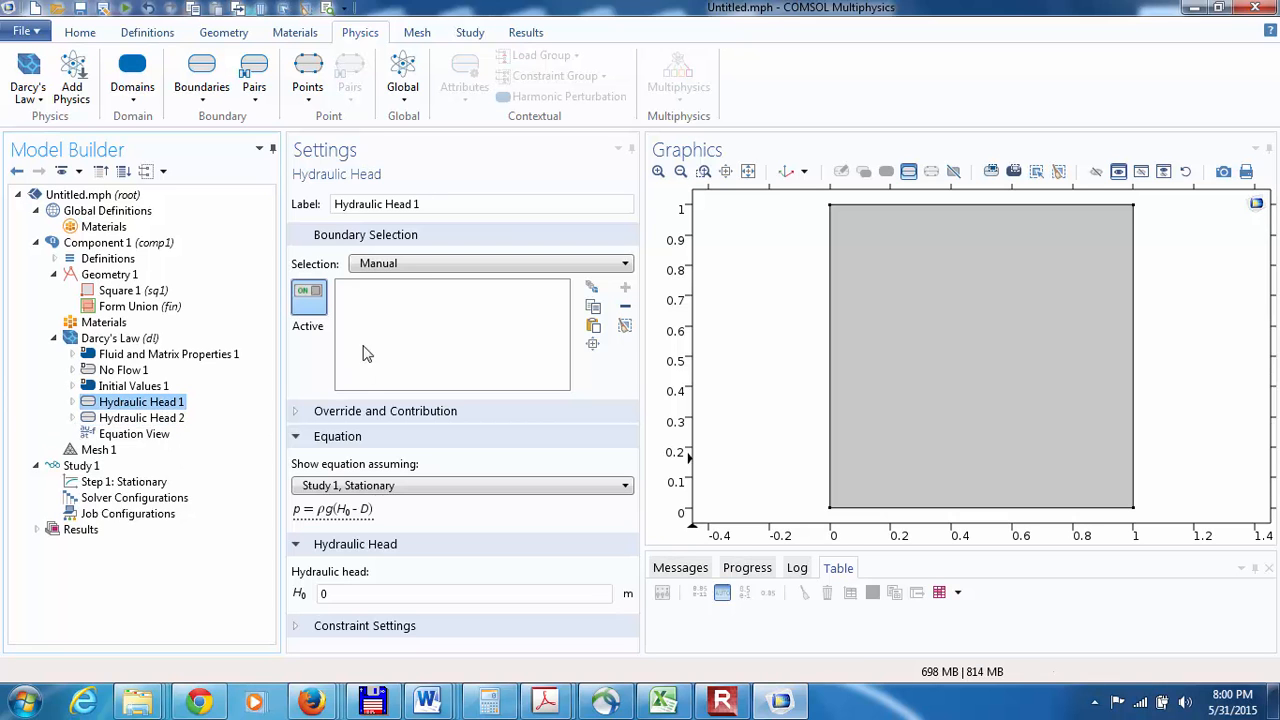
pyautogui.click(903, 206)
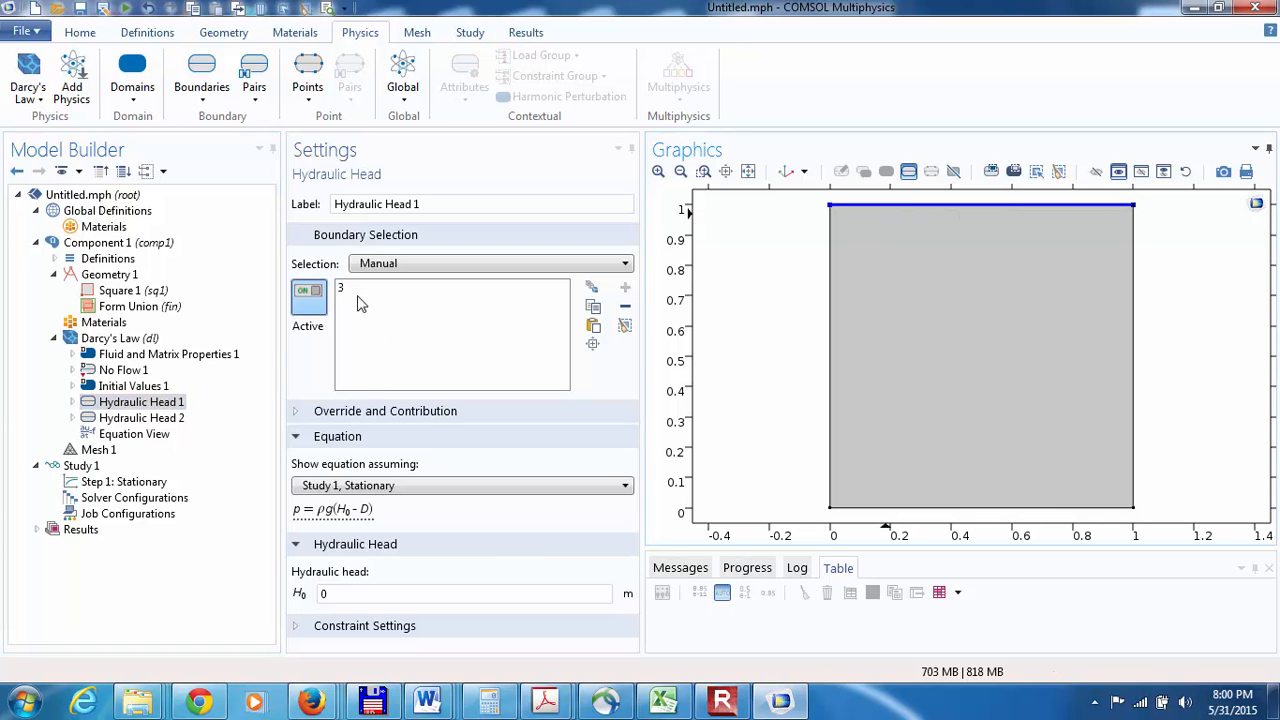
pyautogui.click(362, 594)
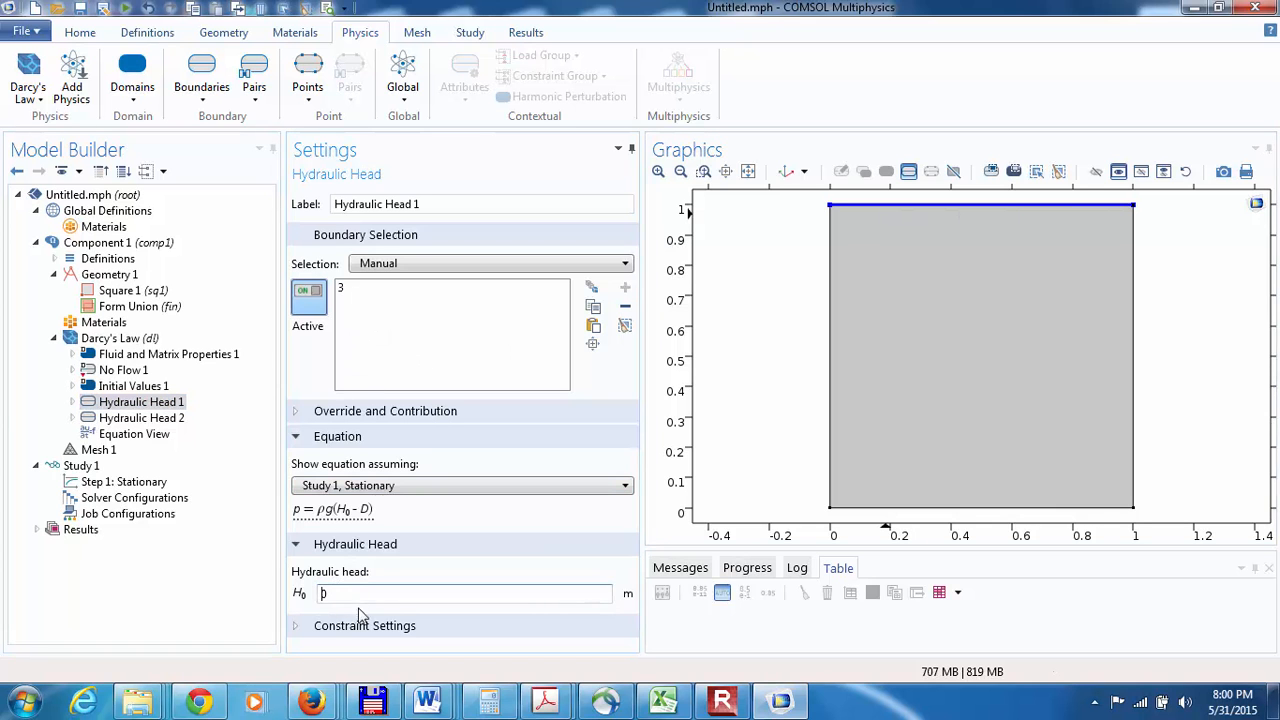
pyautogui.write('1')
# Step: Assign Hydraulic Head 2 to the square's bottom boundary
pyautogui.click(141, 418)
pyautogui.click(942, 508)
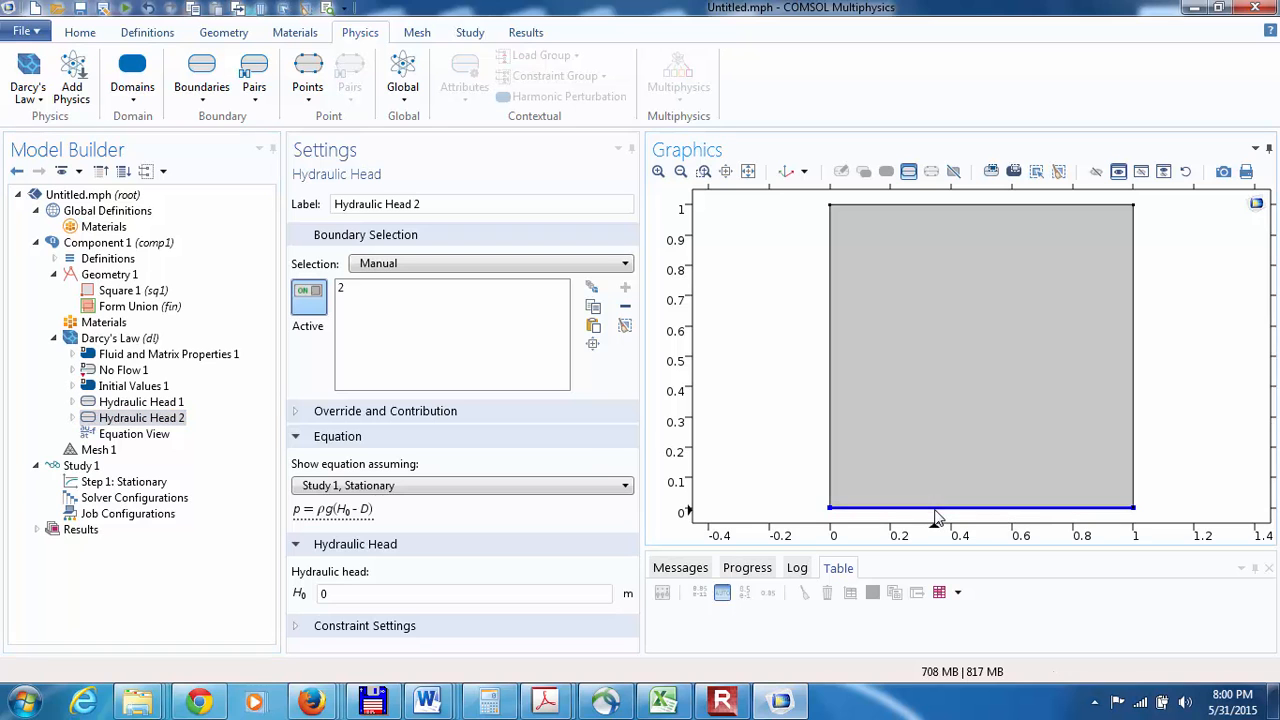
# Step: Examine the Constraint Settings of Hydraulic Head 2 and the display options available for the model tree
pyautogui.click(297, 630)
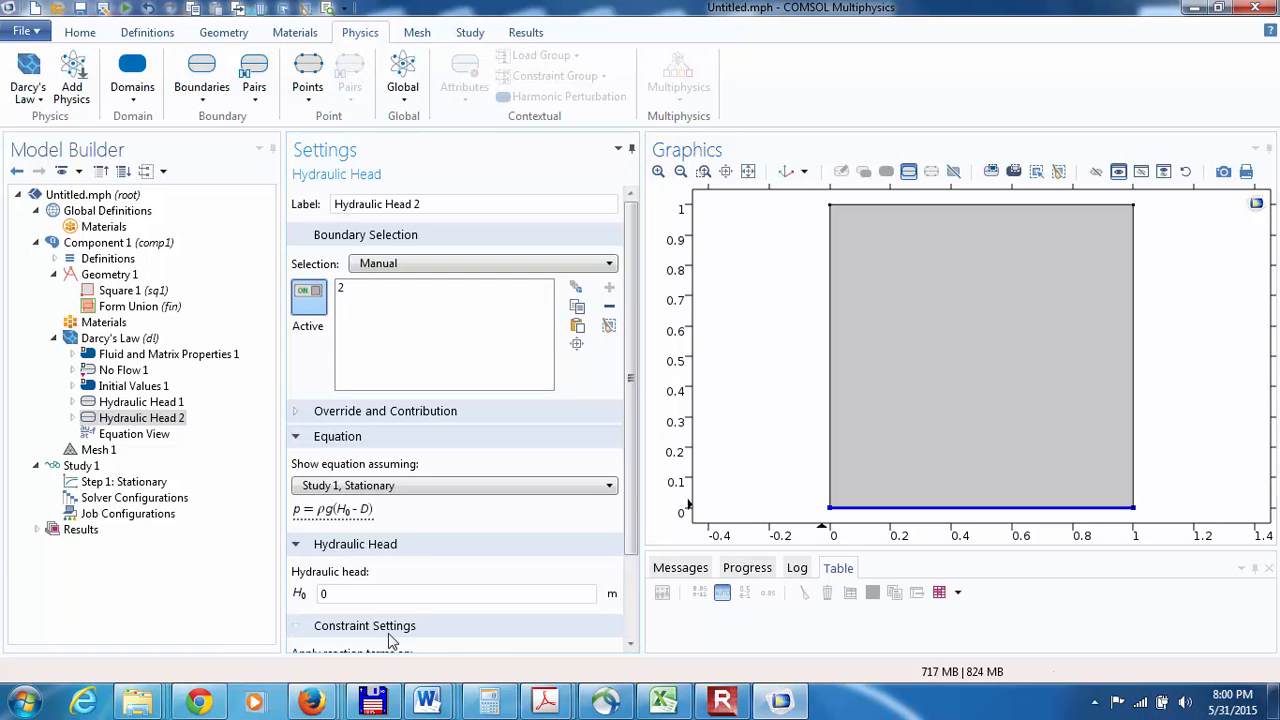
pyautogui.click(632, 645)
pyautogui.click(632, 645)
pyautogui.click(632, 645)
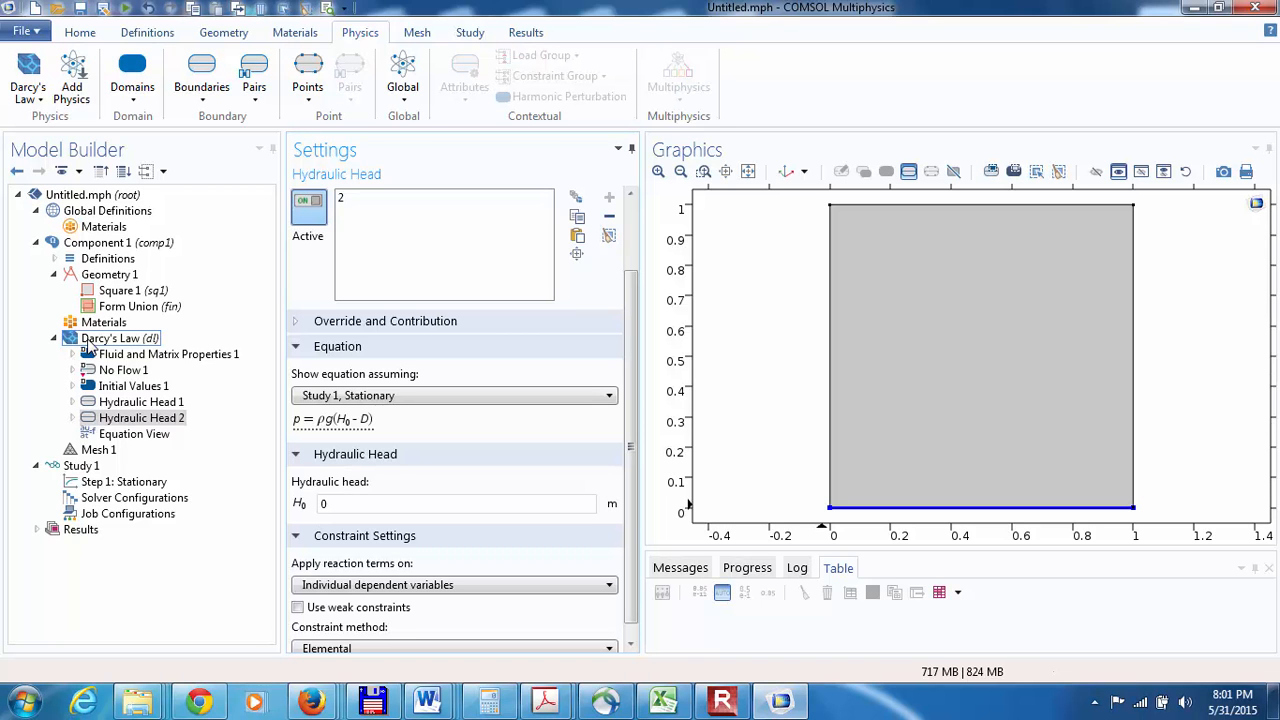
pyautogui.click(78, 172)
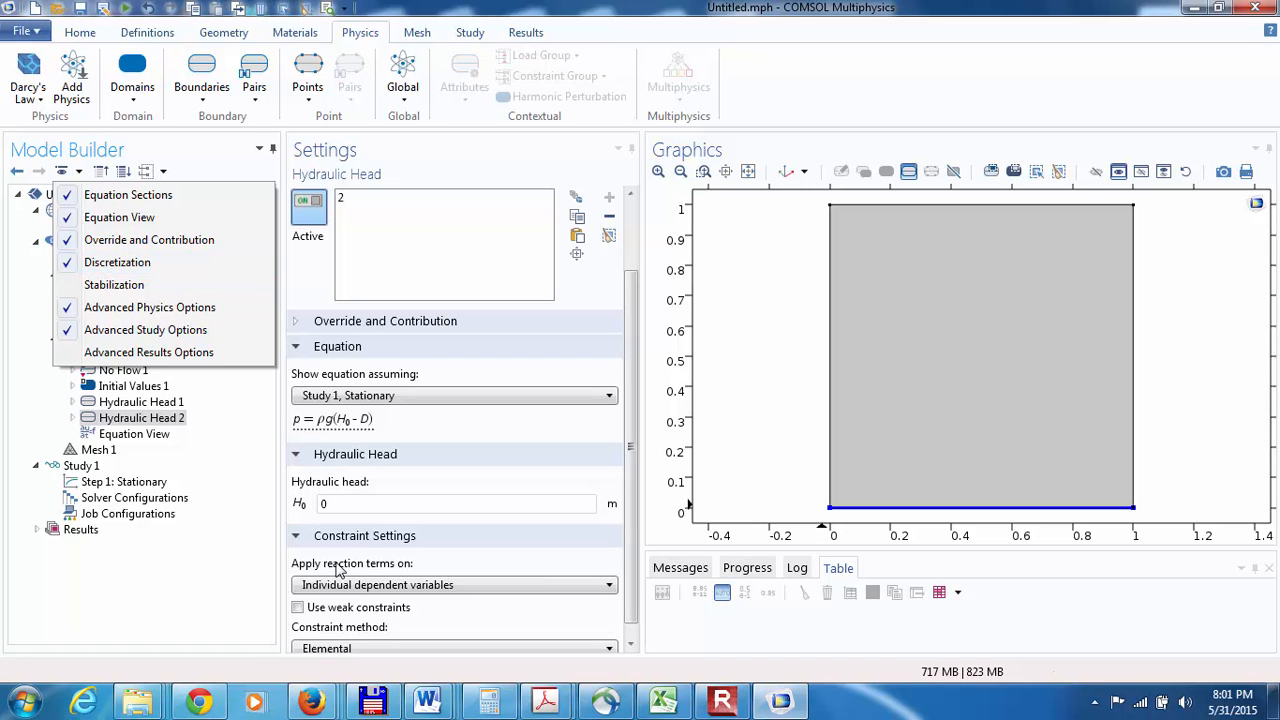
pyautogui.click(160, 595)
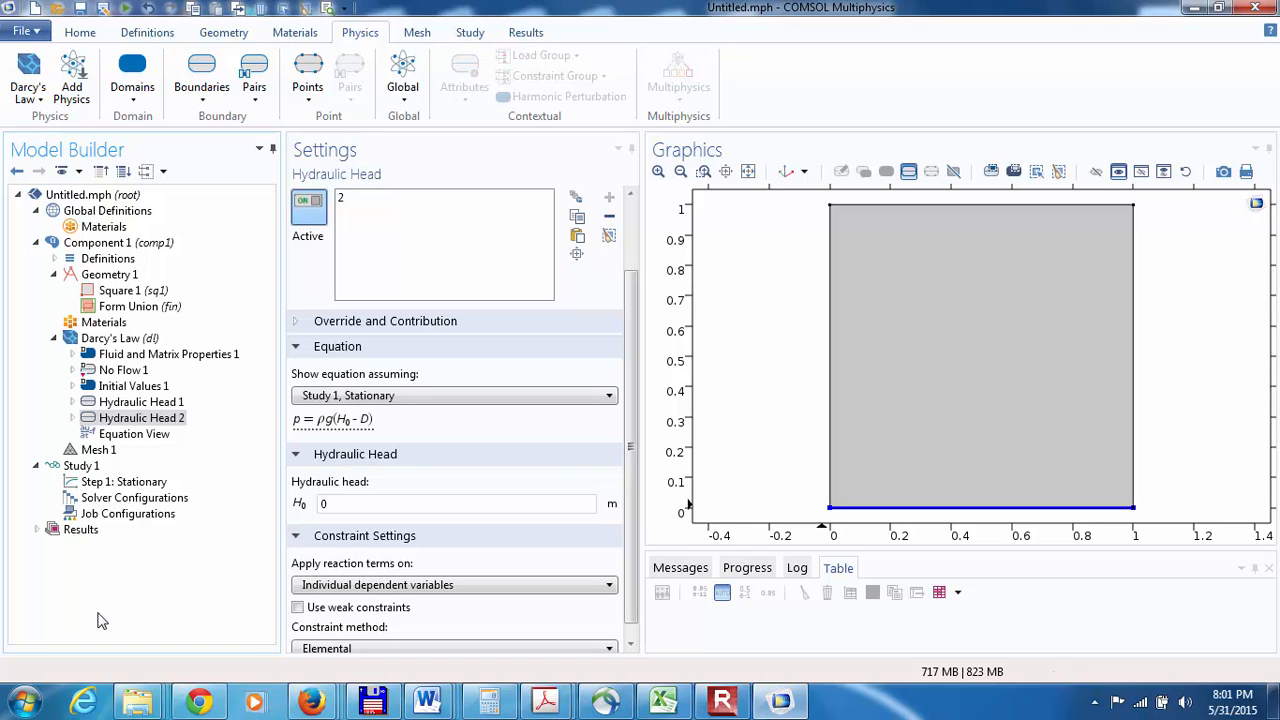
# Step: Examine the equation, gravity effects, reference pressure and Discretization settings of the Darcy's Law interface
pyautogui.click(92, 247)
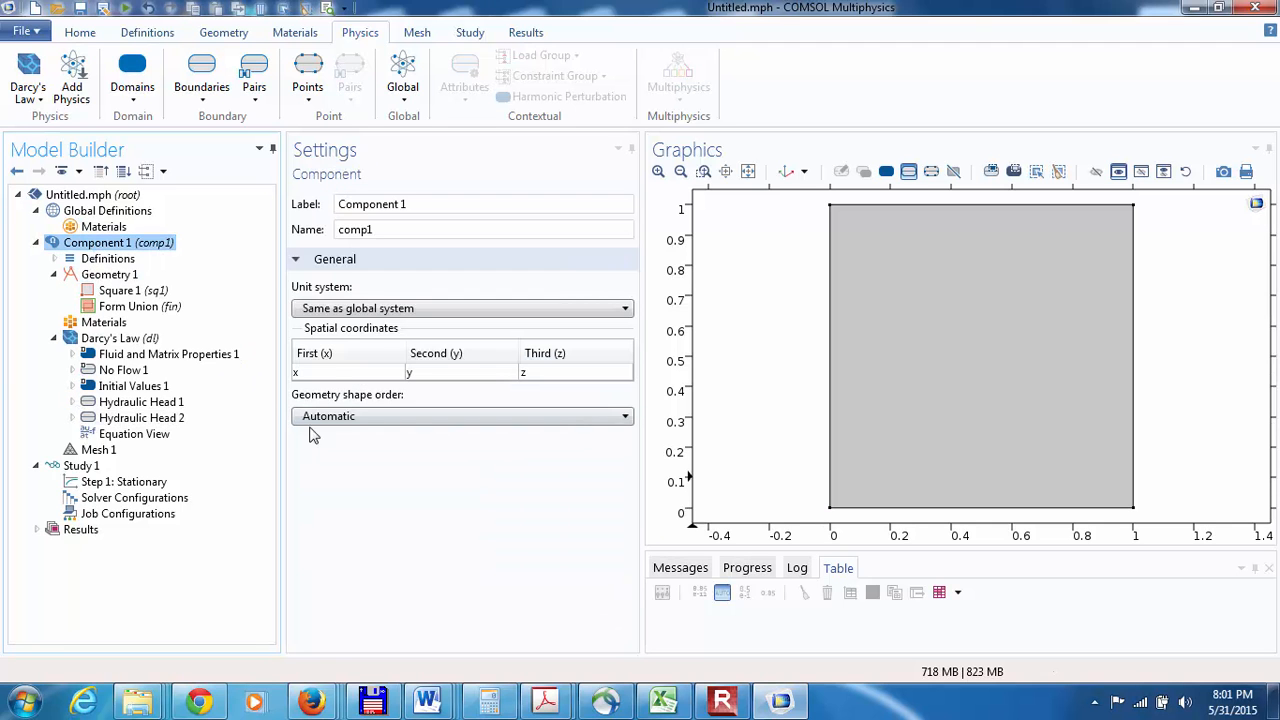
pyautogui.click(117, 340)
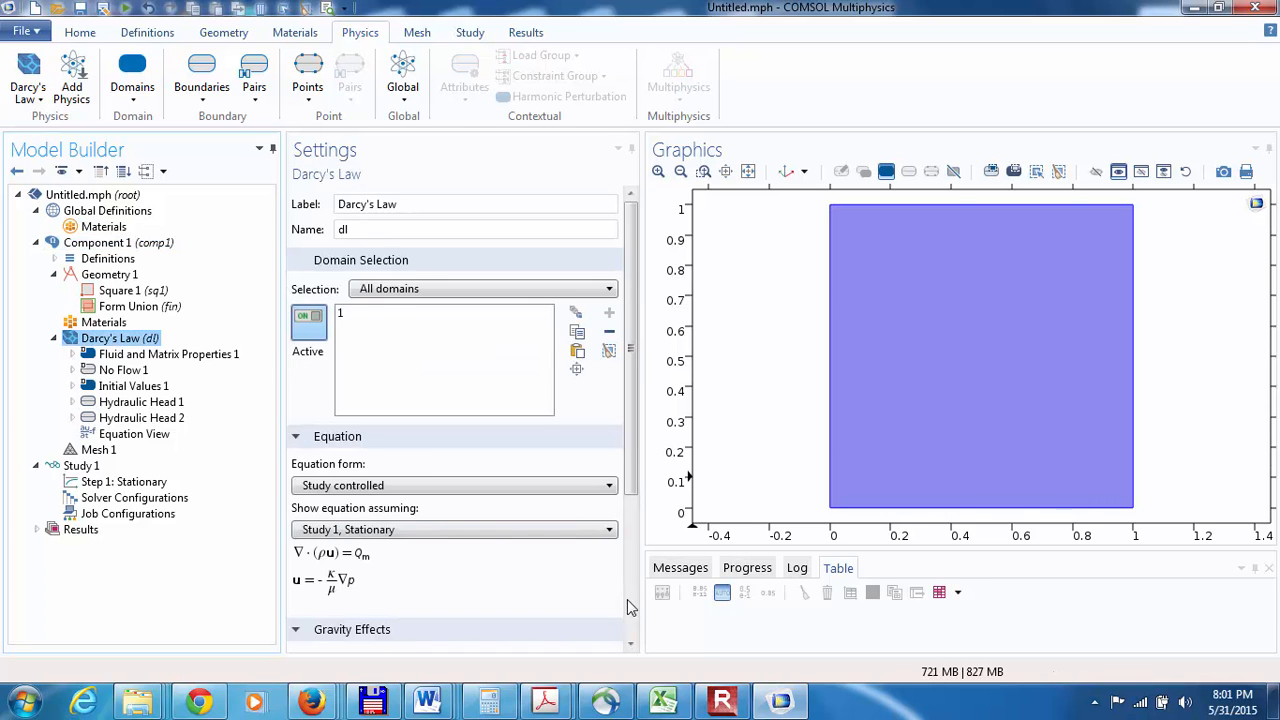
pyautogui.scroll(-3, 632, 610)
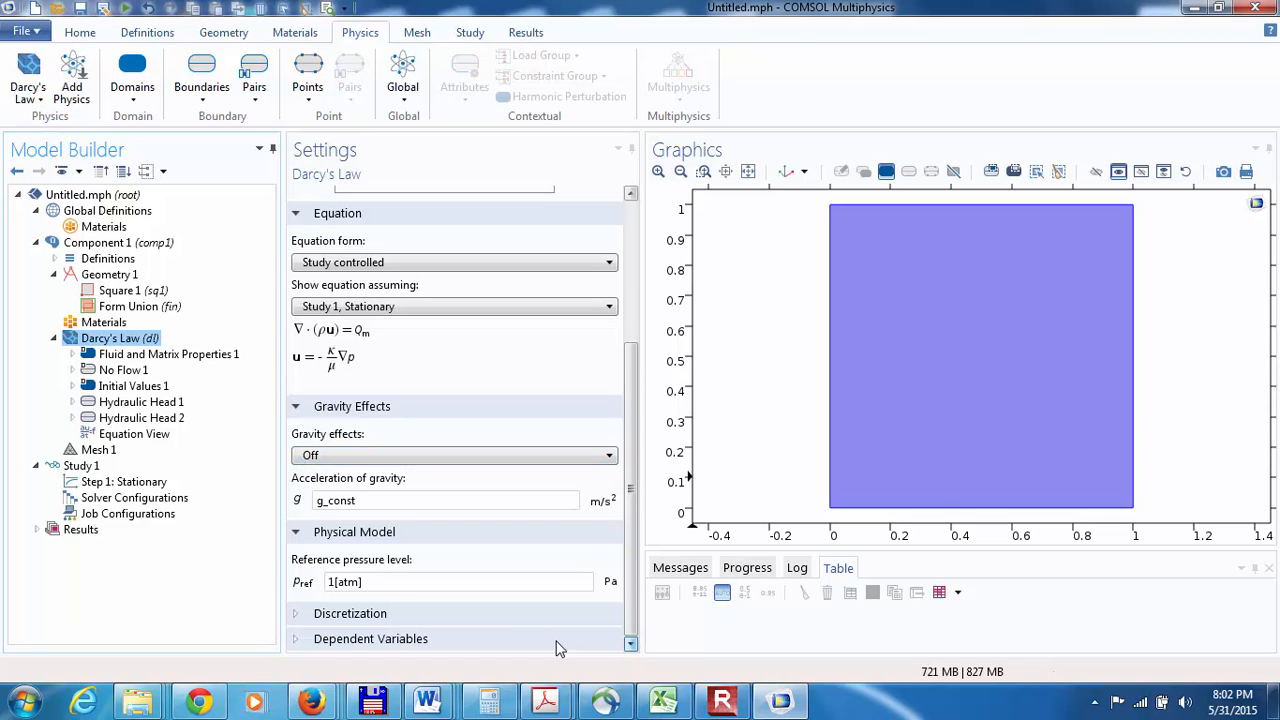
pyautogui.click(297, 614)
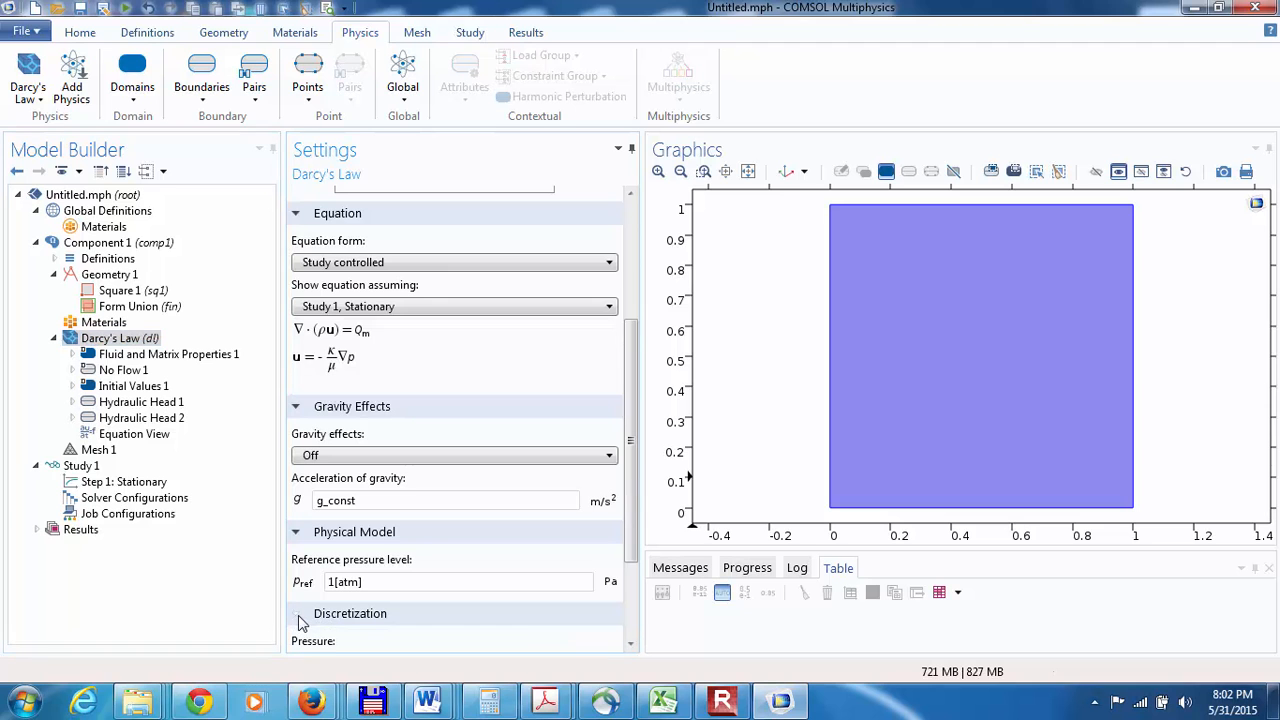
pyautogui.click(630, 645)
pyautogui.click(630, 645)
pyautogui.click(630, 645)
pyautogui.click(630, 645)
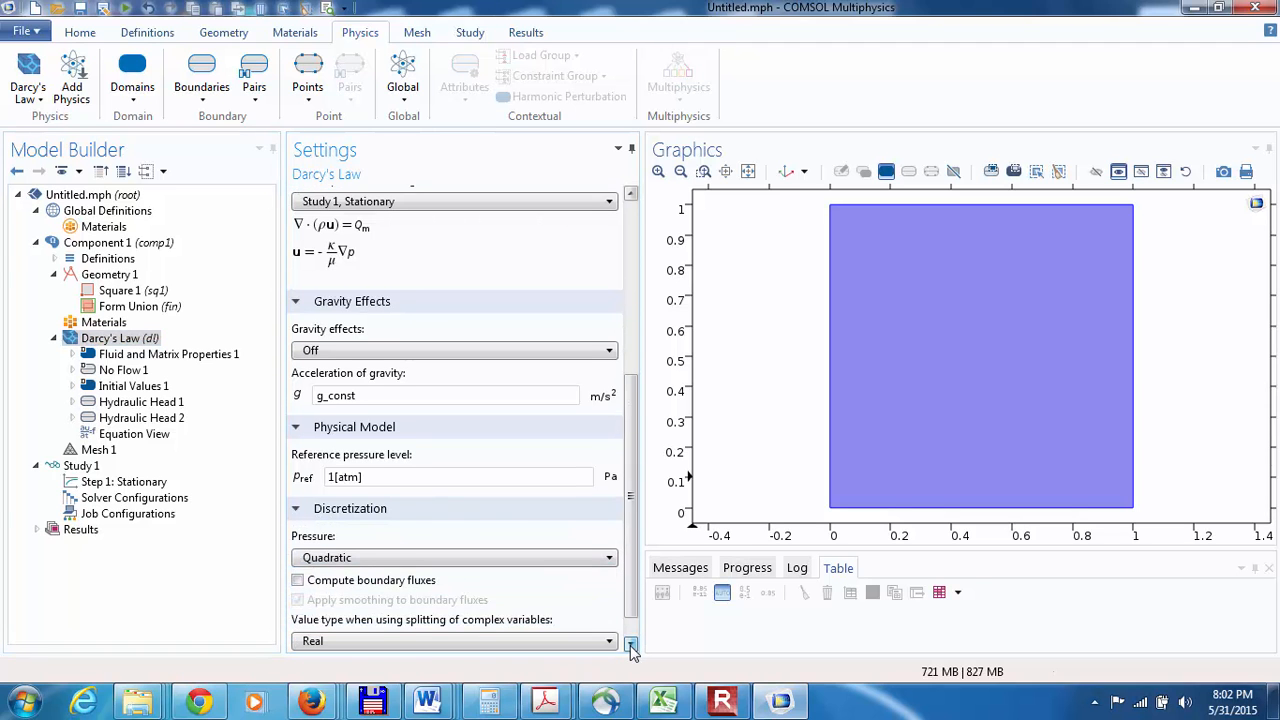
pyautogui.click(630, 645)
pyautogui.click(630, 645)
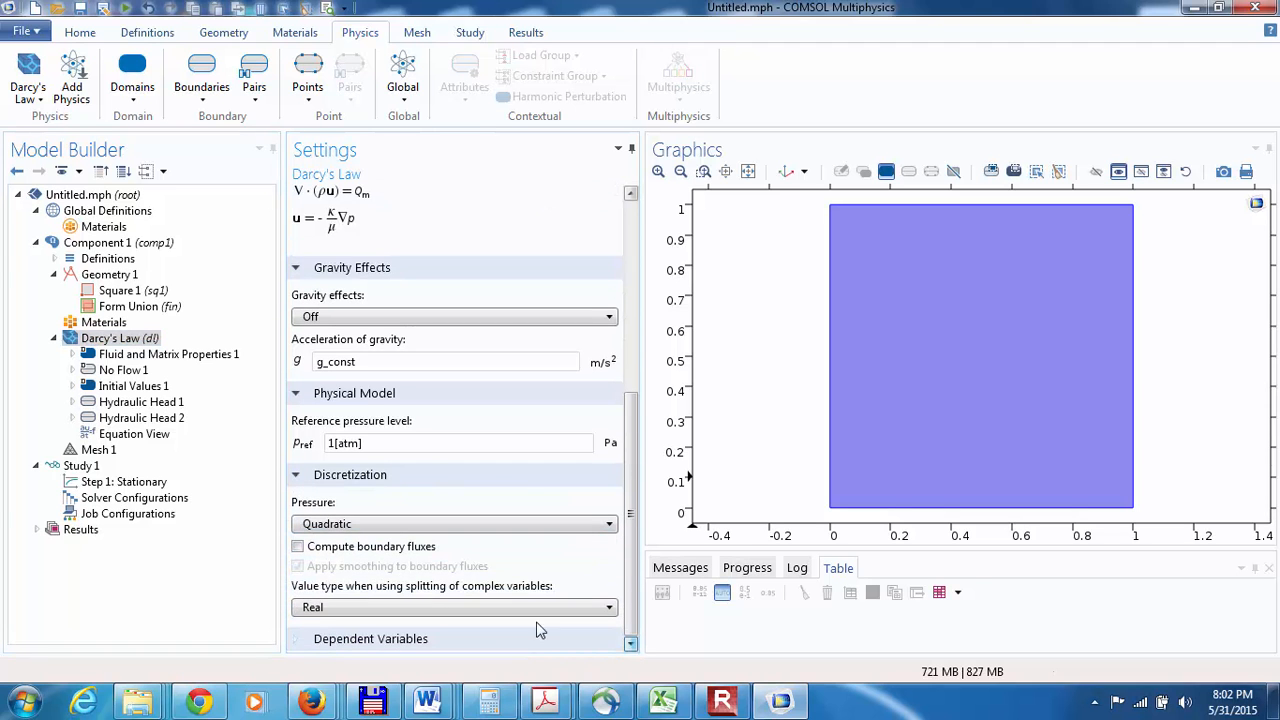
# Step: Leave the computation of boundary fluxes off and set the Darcy's Law pressure discretization to Linear
pyautogui.click(298, 548)
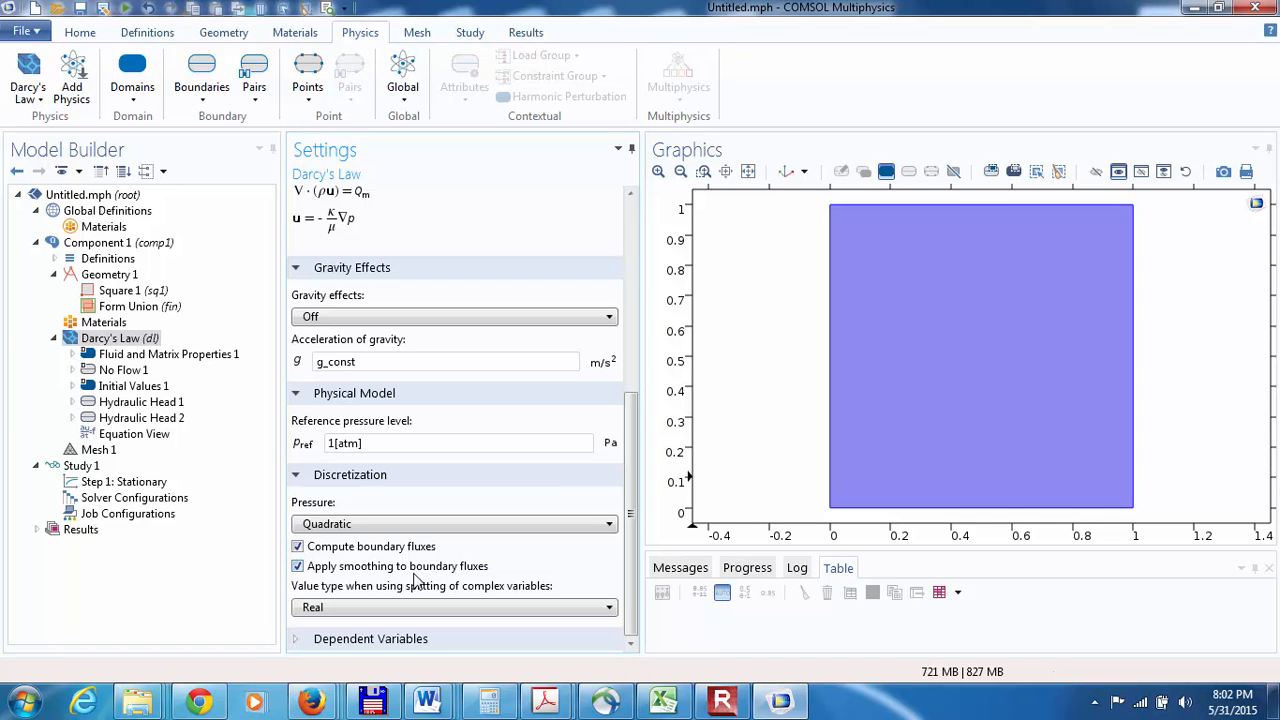
pyautogui.click(298, 547)
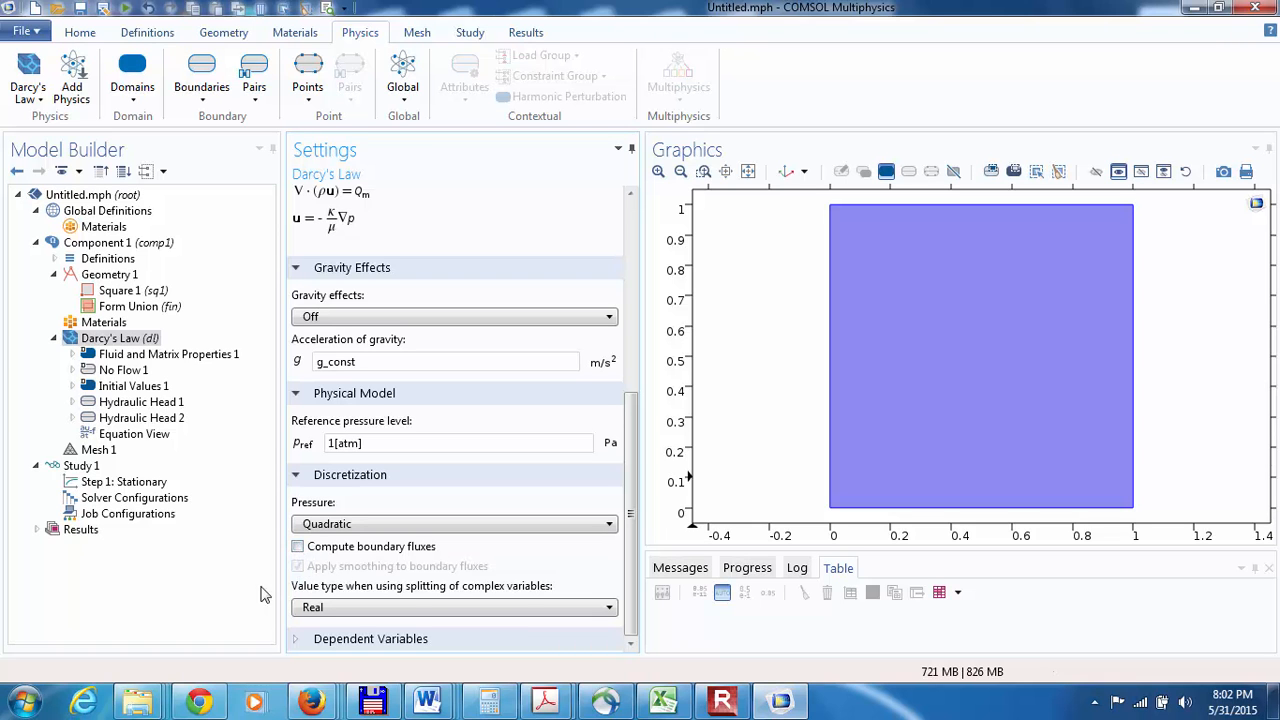
pyautogui.click(310, 526)
pyautogui.click(320, 541)
pyautogui.click(324, 529)
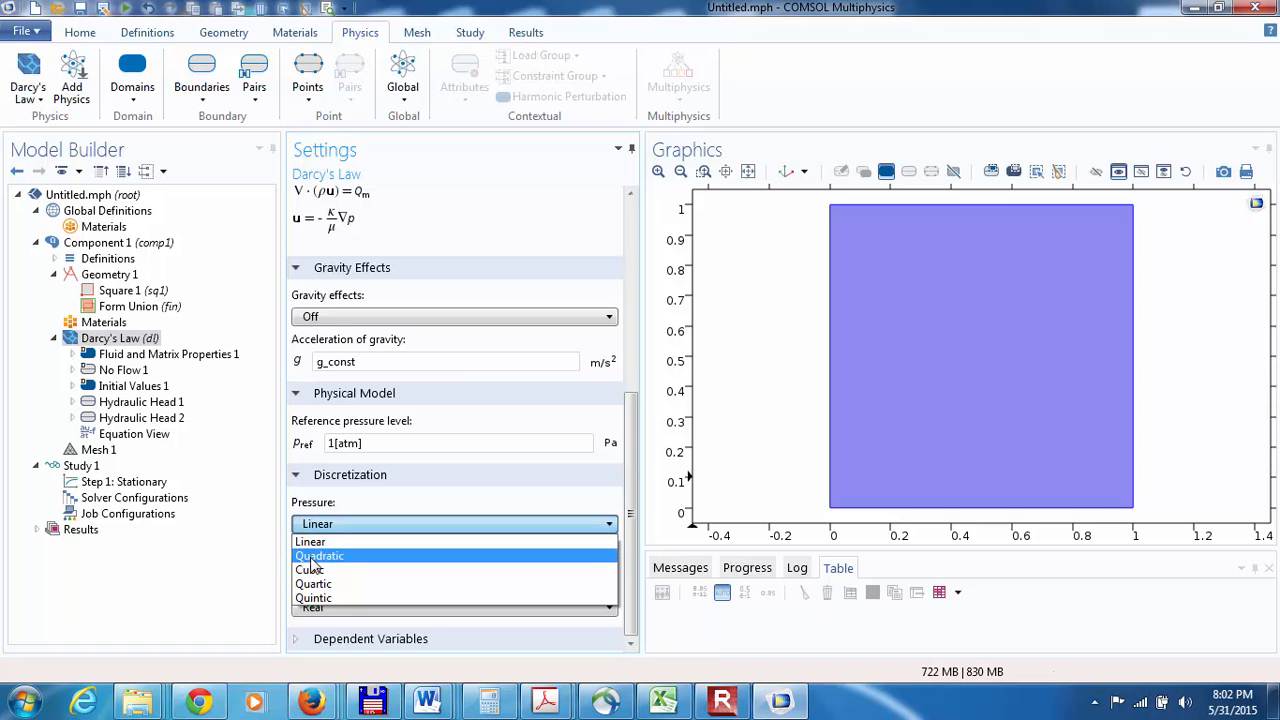
pyautogui.click(226, 558)
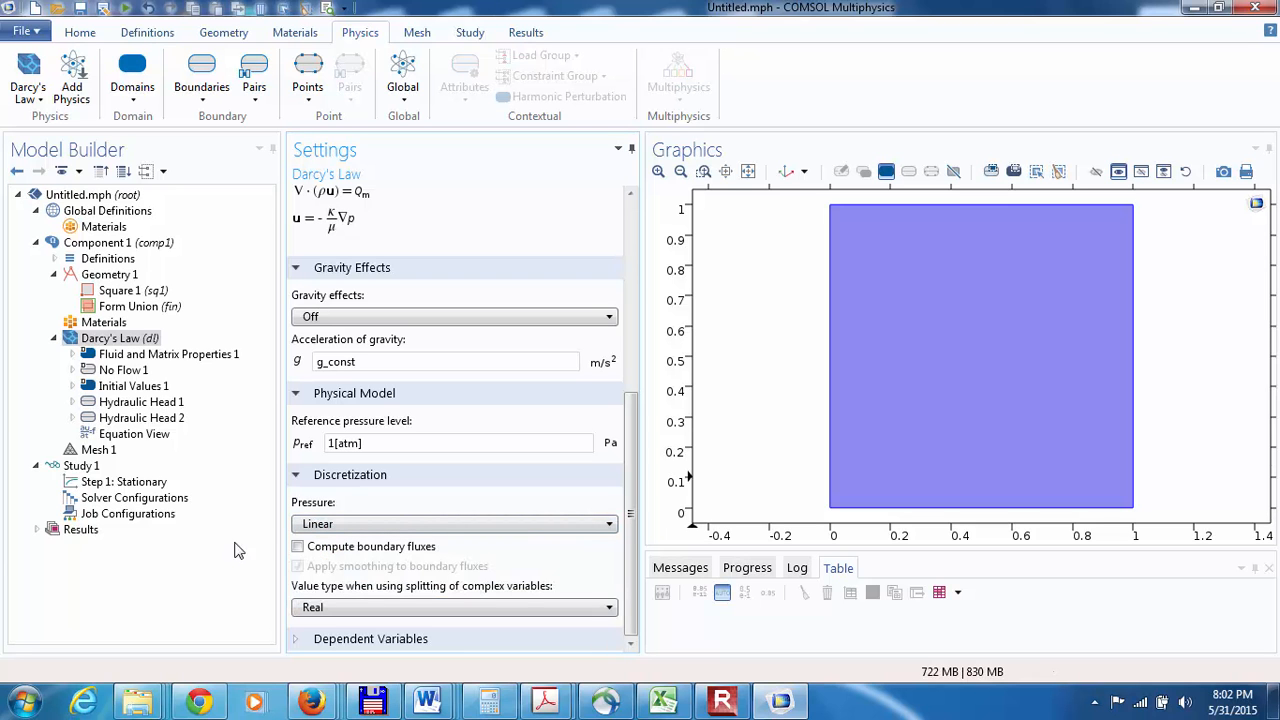
# Step: Define Initial Values 1 by hydraulic head and get the initial value for the stationary study step
pyautogui.click(114, 388)
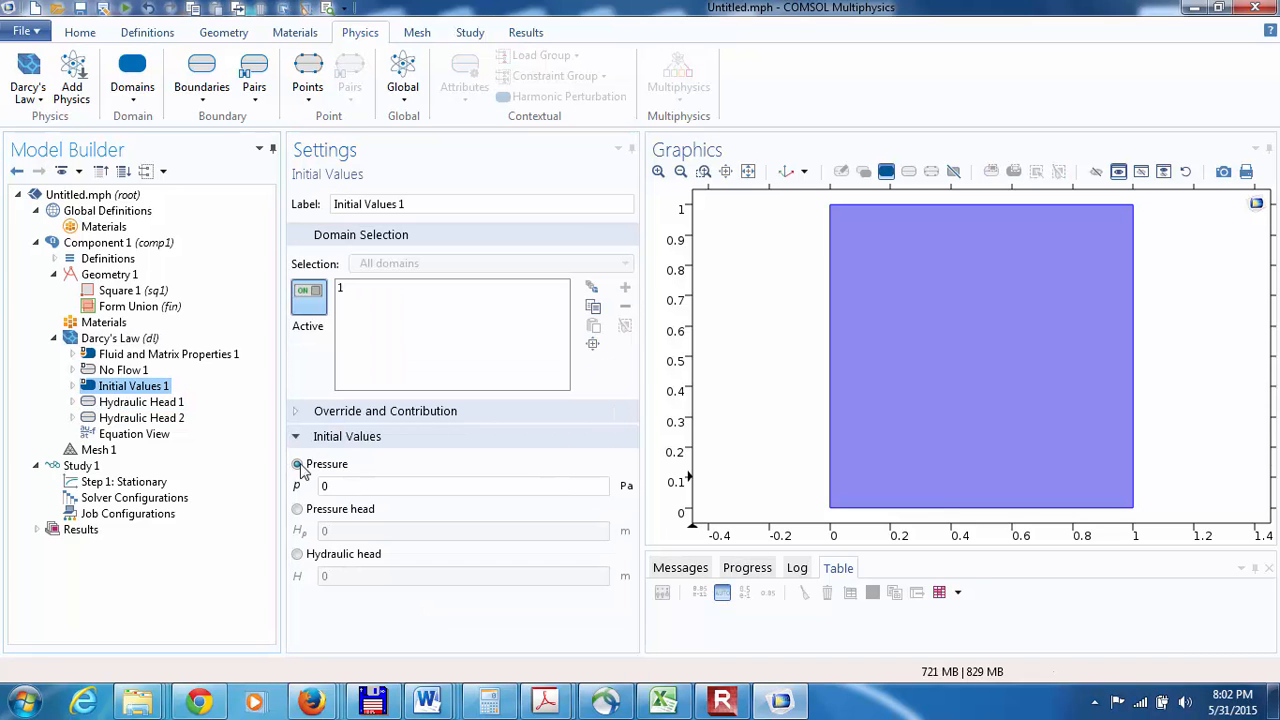
pyautogui.click(297, 555)
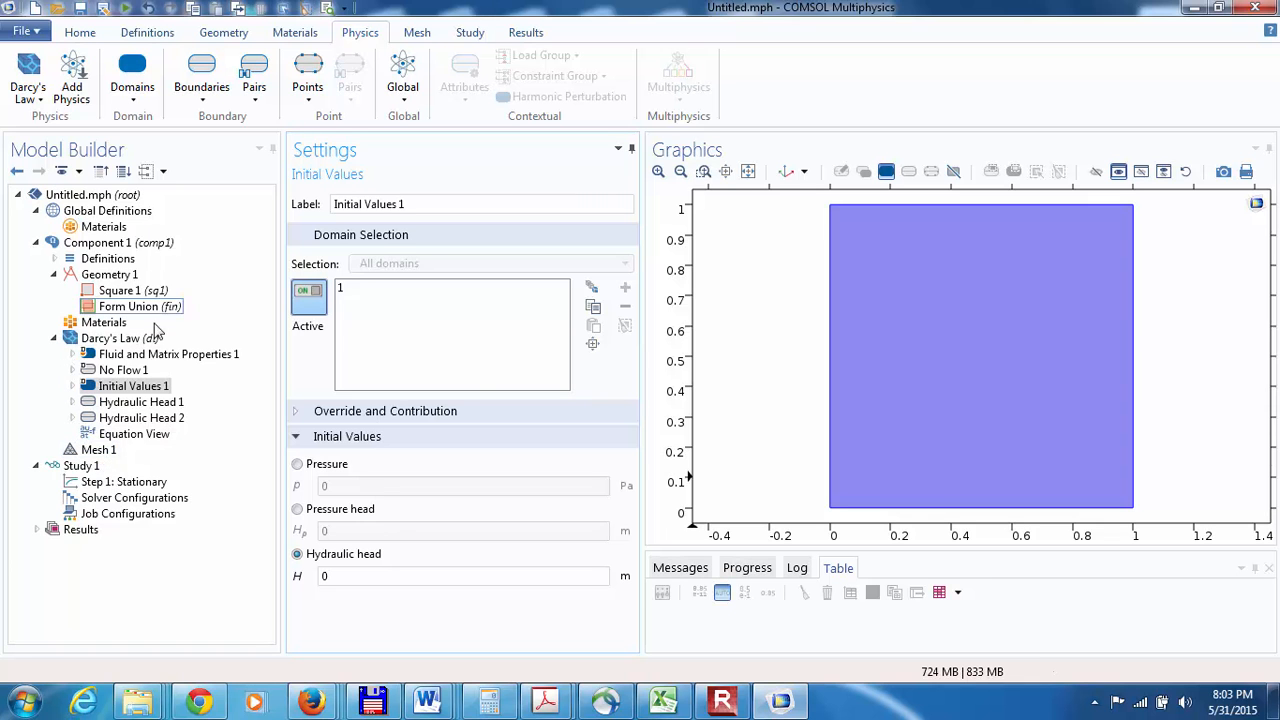
pyautogui.click(72, 485)
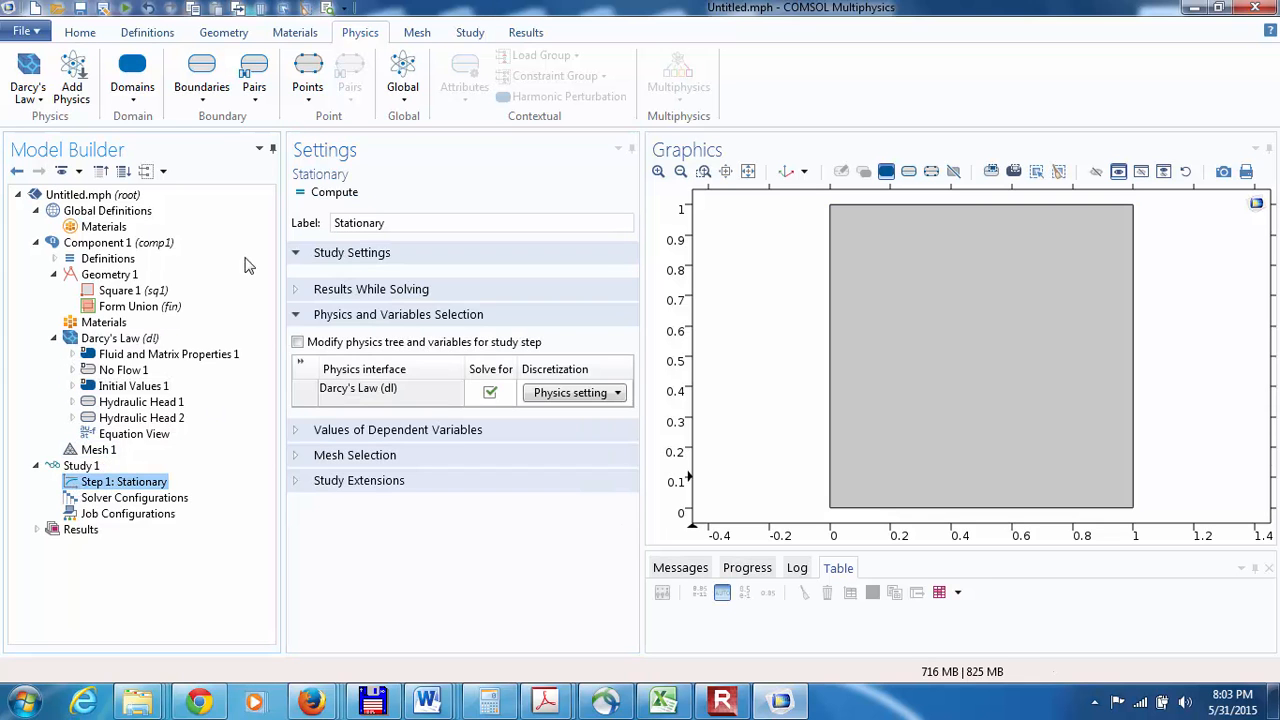
pyautogui.click(478, 33)
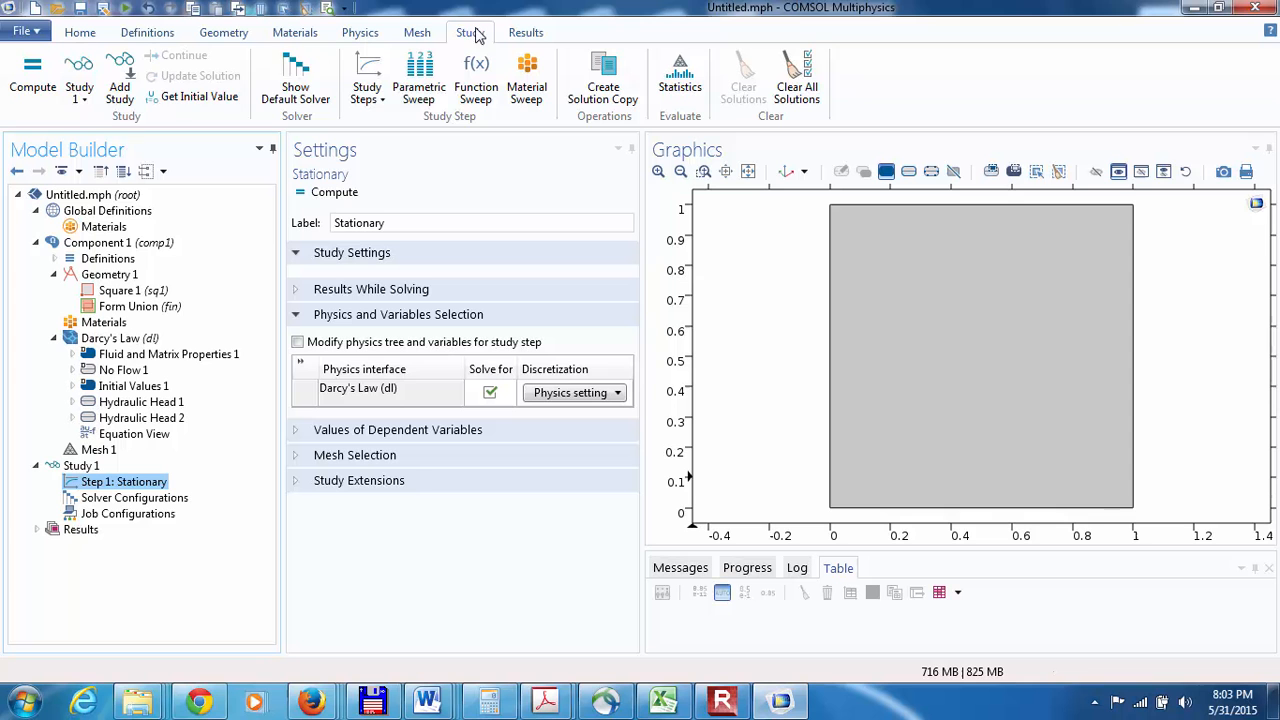
pyautogui.click(196, 100)
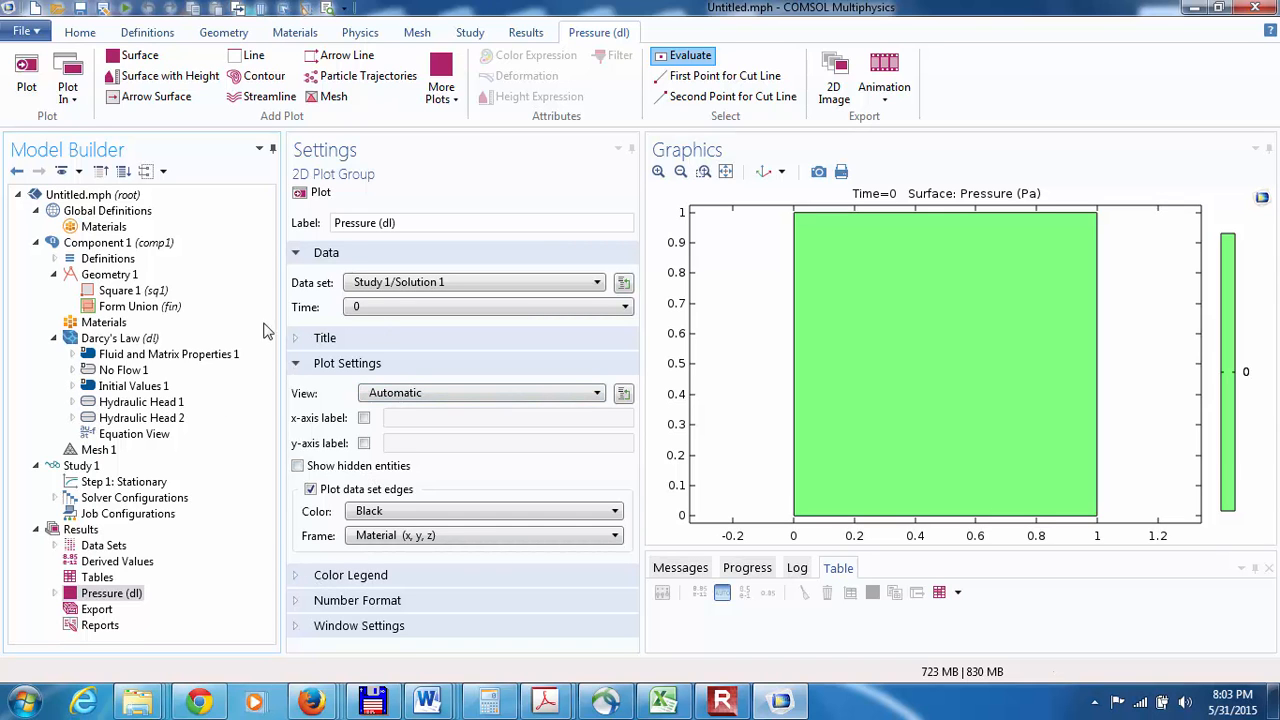
# Step: Replace the expression of Surface 1.1 in the Pressure plot group with the Darcy's Law hydraulic head, dl.H
pyautogui.click(55, 593)
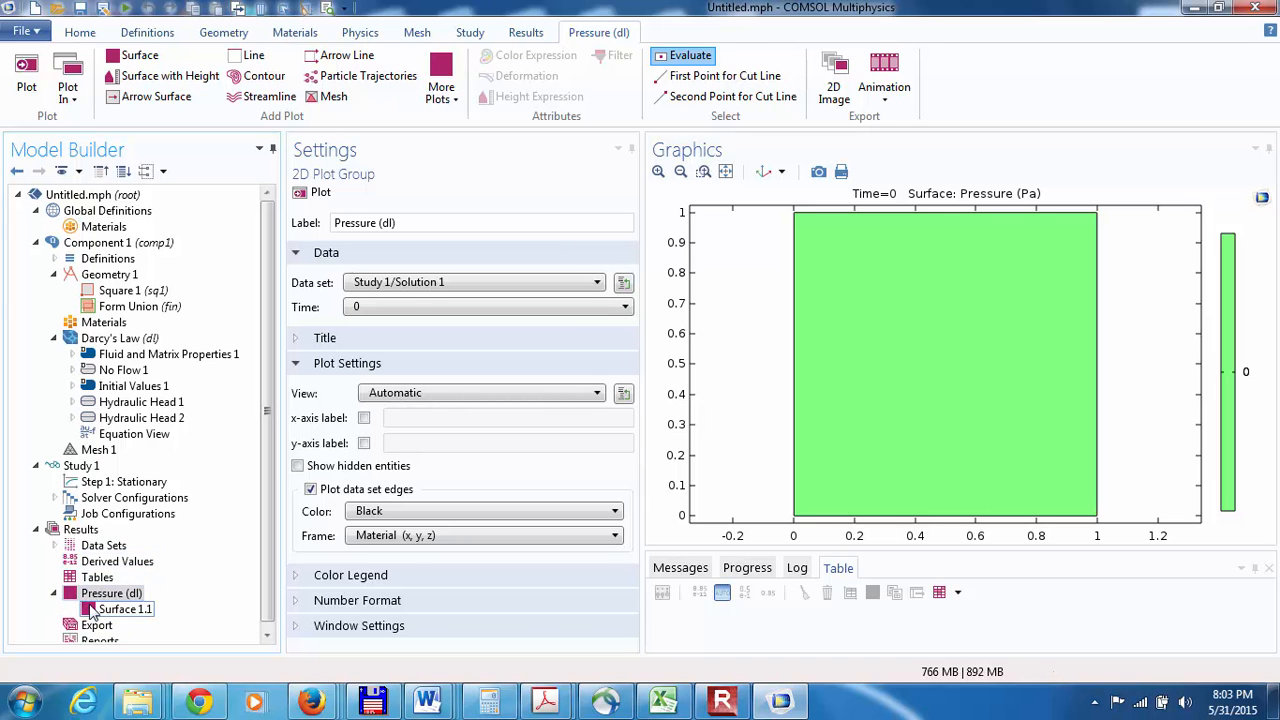
pyautogui.click(118, 609)
pyautogui.click(414, 366)
pyautogui.press('BackSpace')
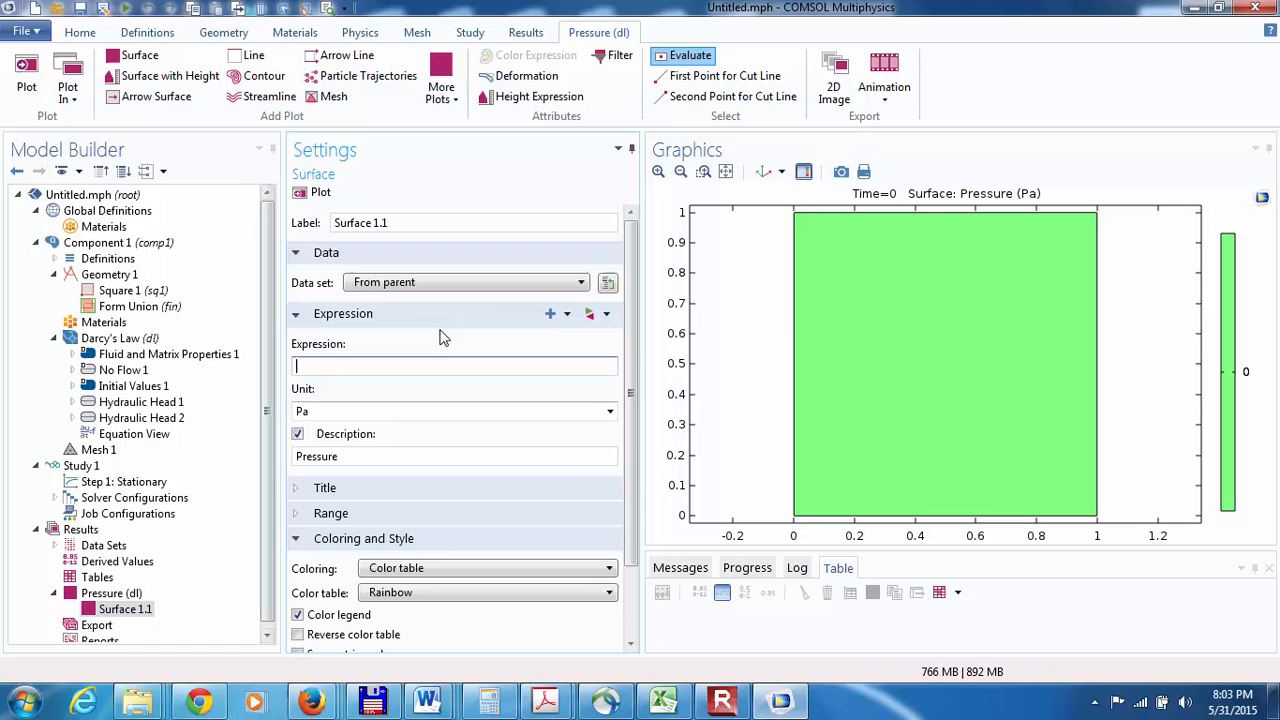
pyautogui.click(551, 314)
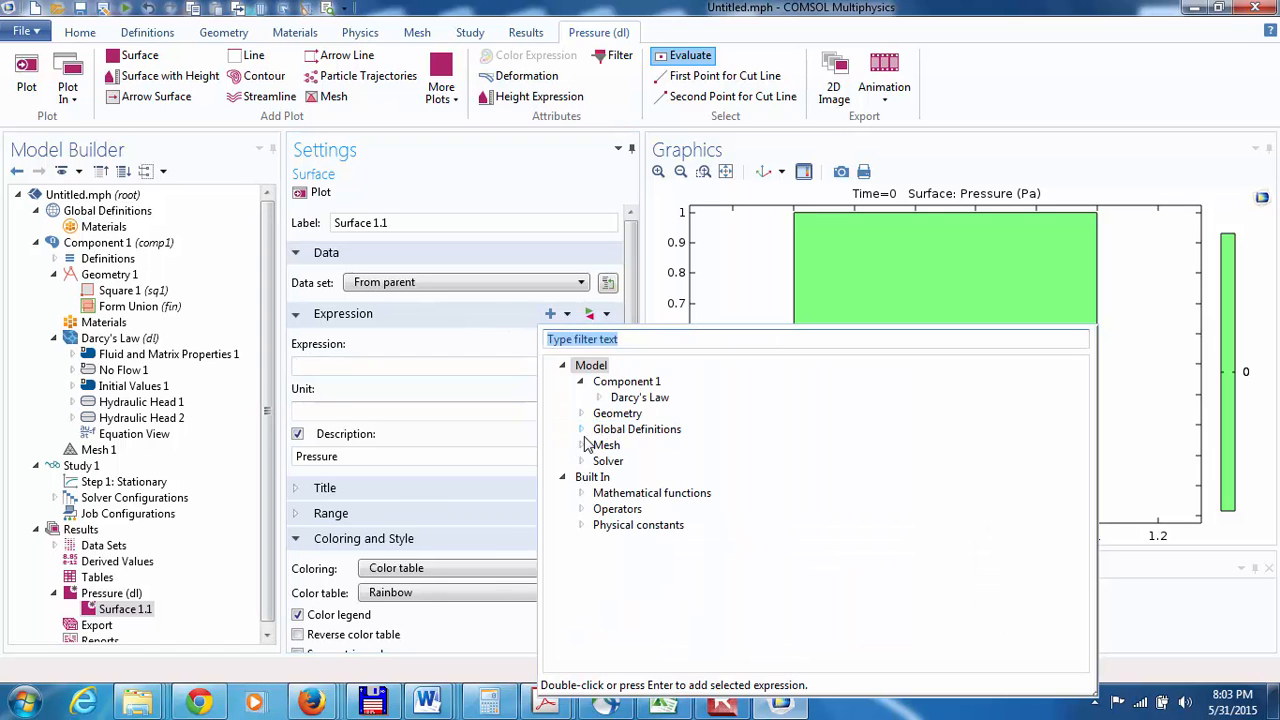
pyautogui.click(599, 397)
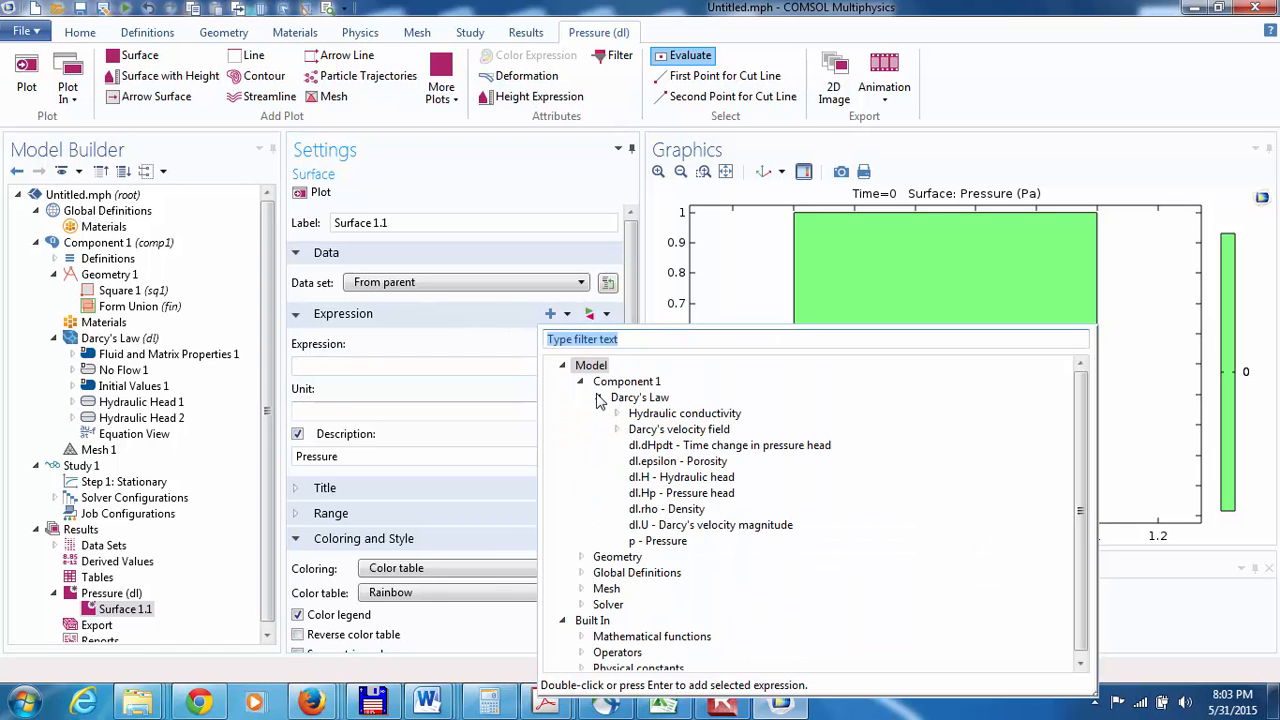
pyautogui.doubleClick(639, 479)
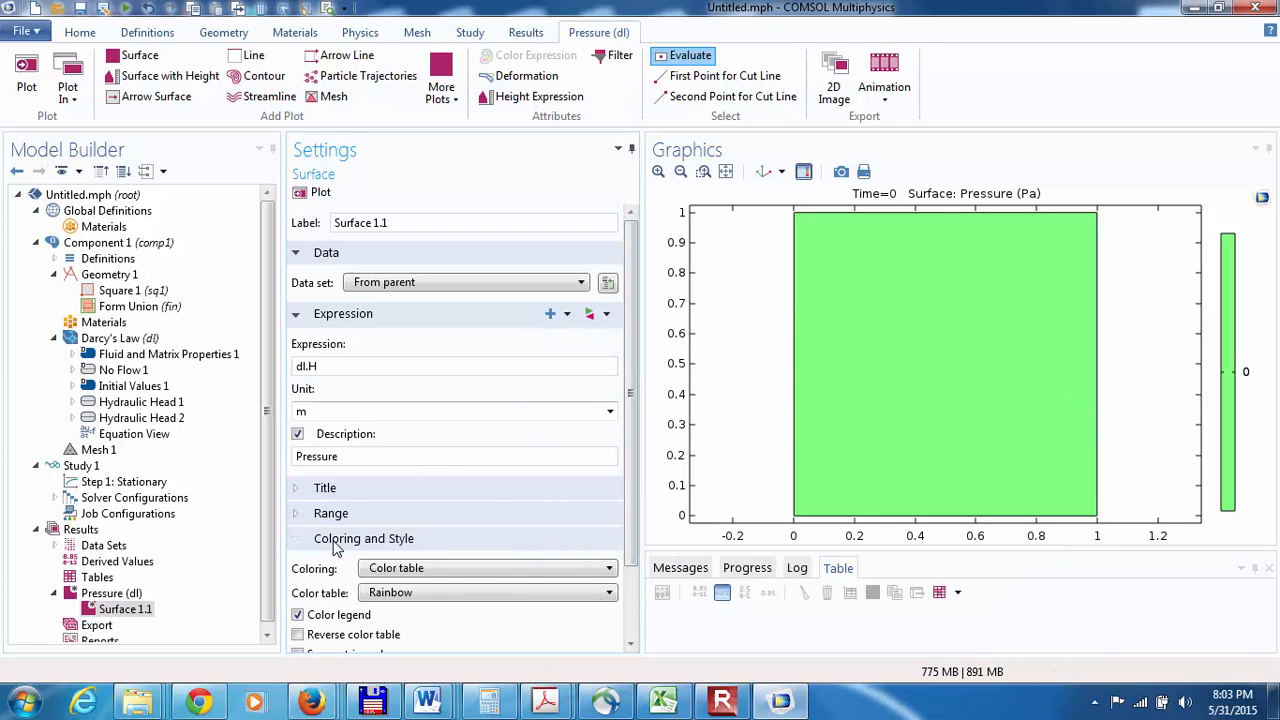
# Step: Change the description of Surface 1.1 to "Hydraulic head" and redraw the plot
pyautogui.doubleClick(298, 459)
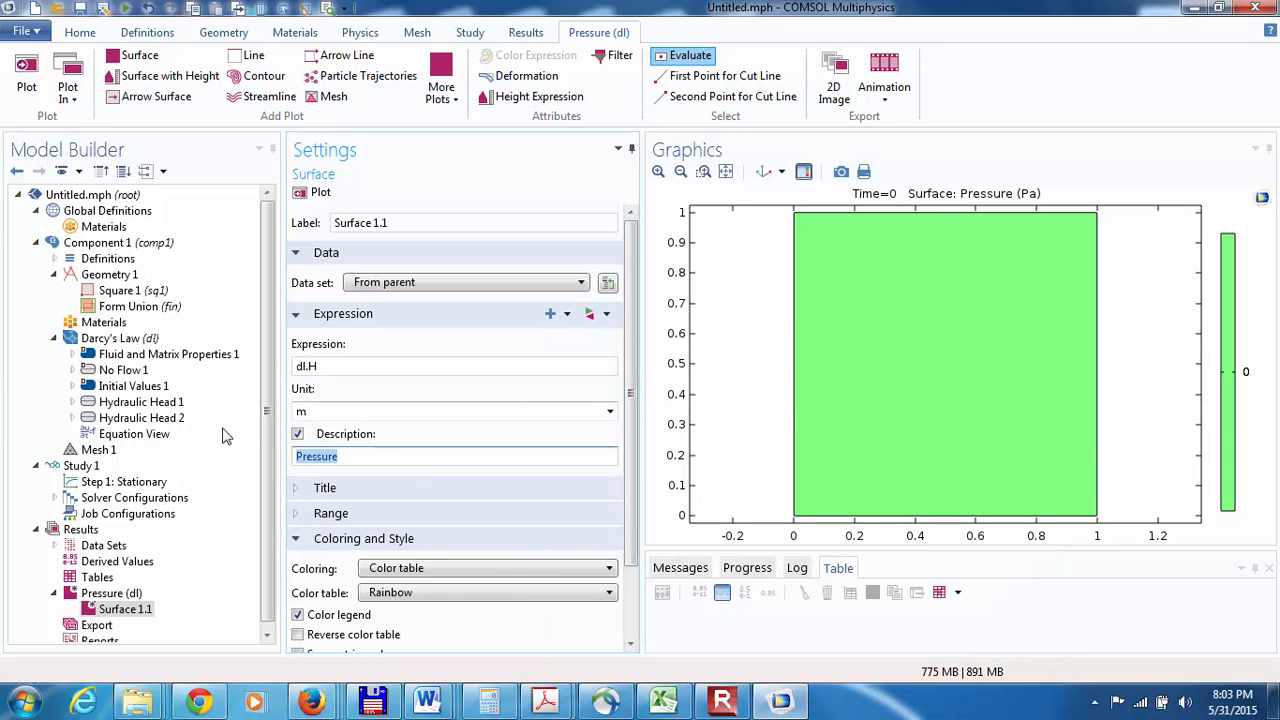
pyautogui.write('HYDR')
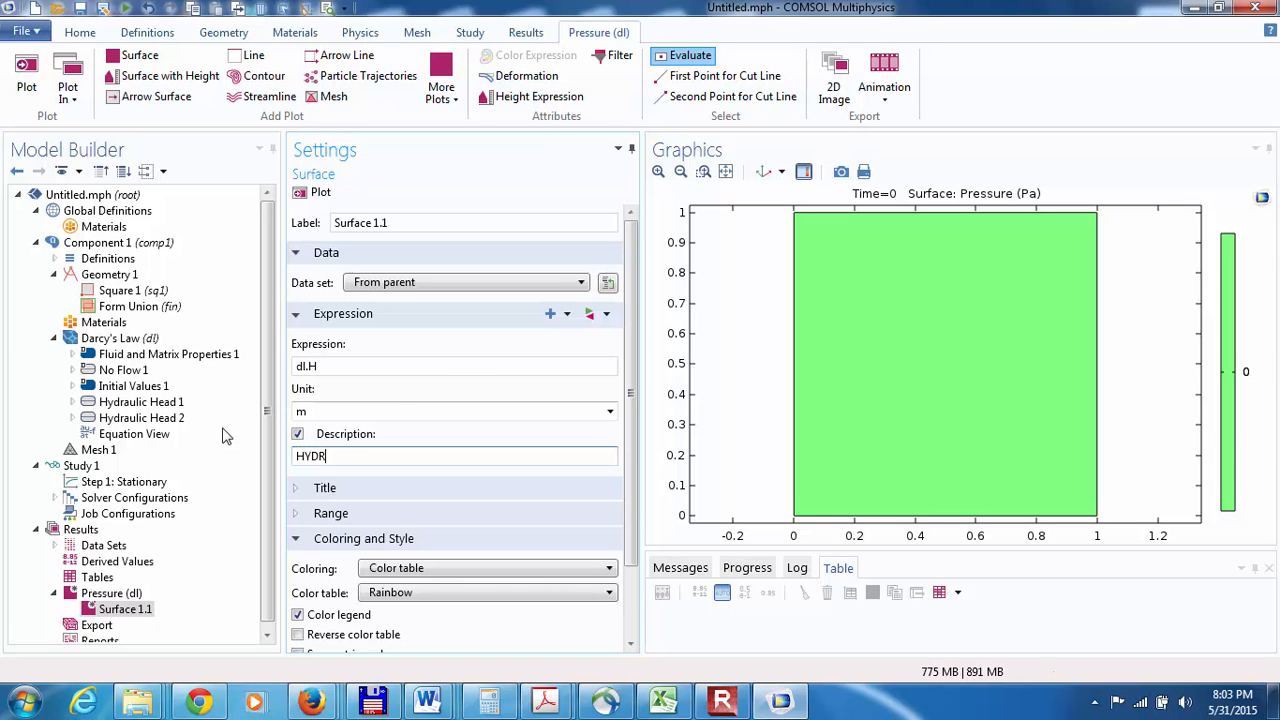
pyautogui.write('aulic head')
pyautogui.click(312, 194)
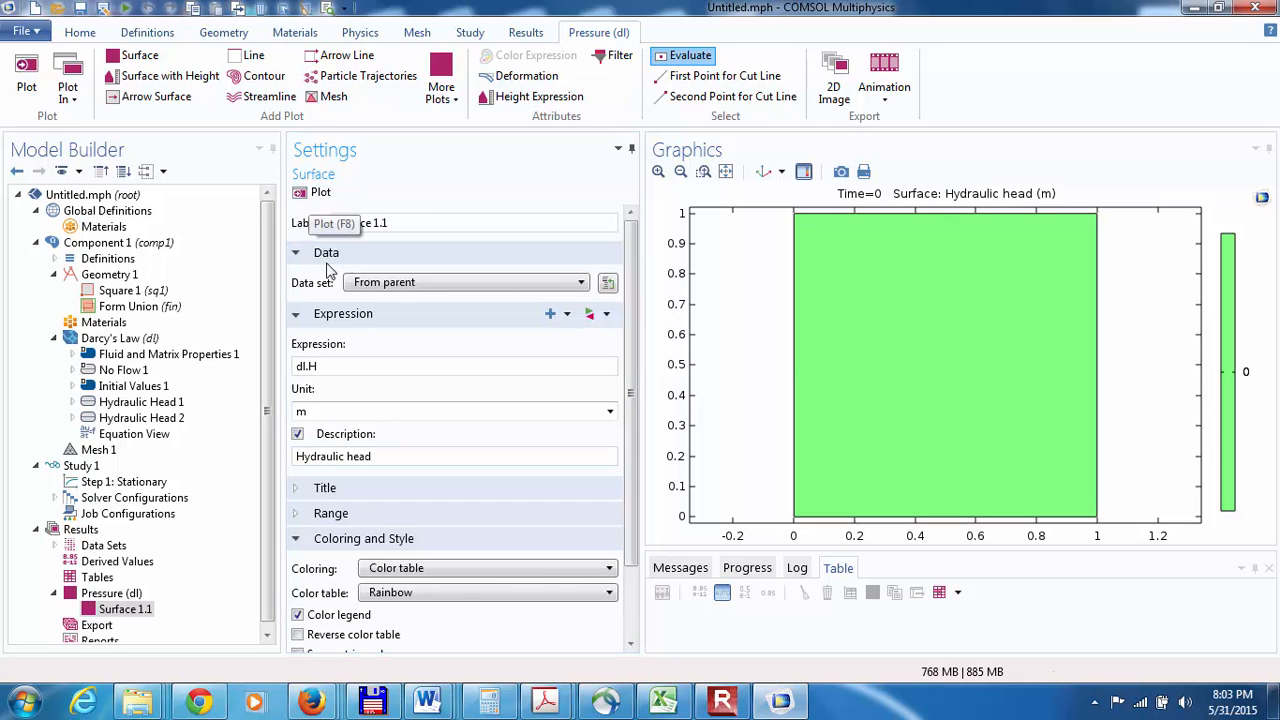
# Step: Set the hydraulic head of Hydraulic Head 1 on the top boundary to (2*x)*(x<=0.5)+(2*(1-x))*(x>0.5)
pyautogui.click(112, 403)
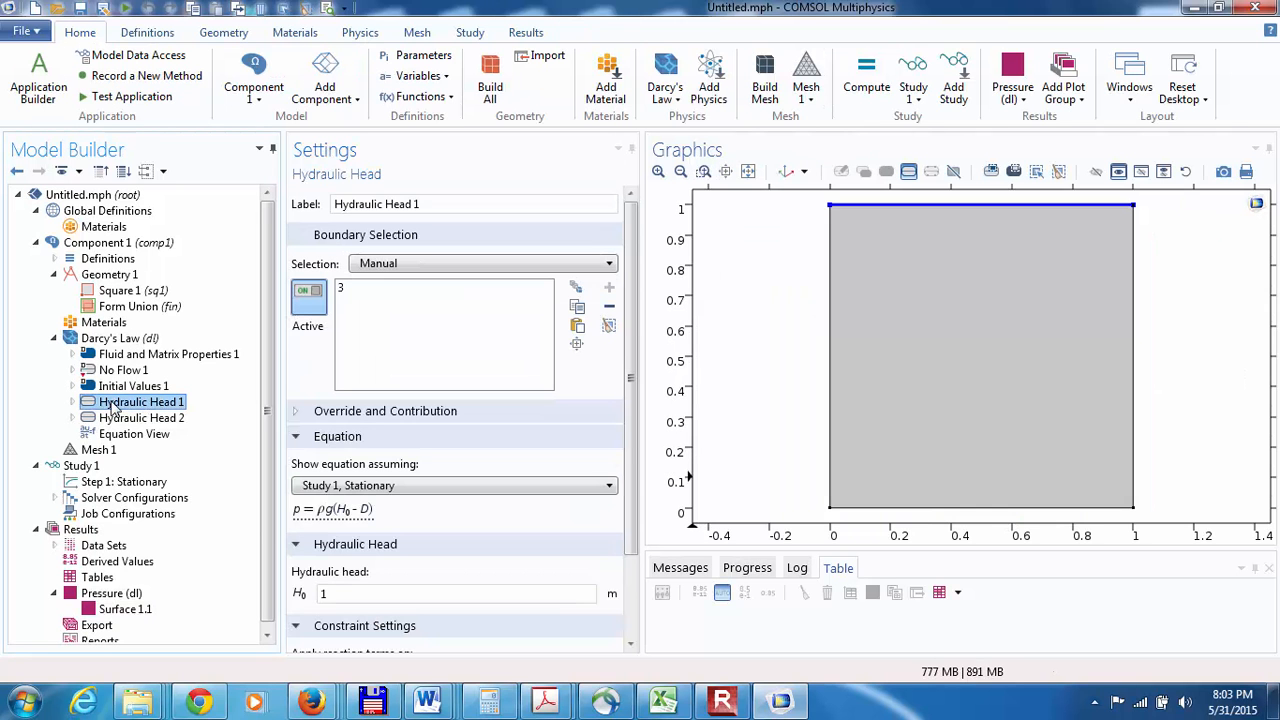
pyautogui.click(348, 288)
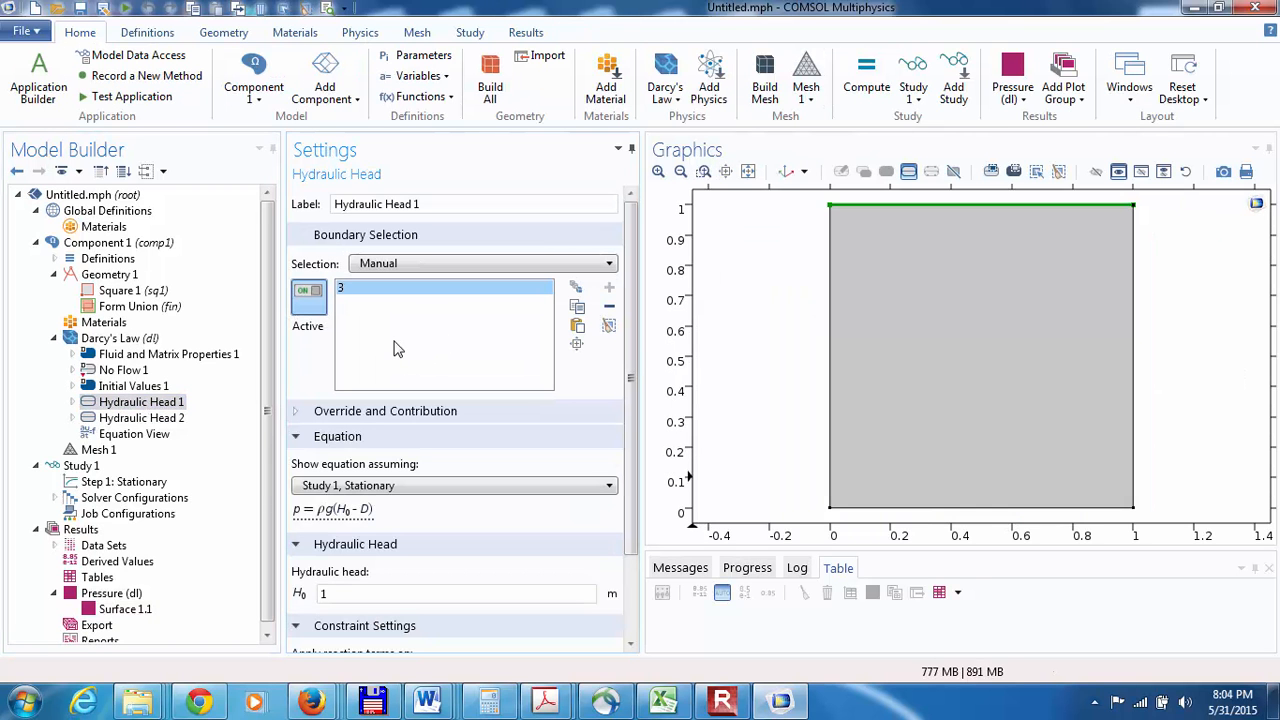
pyautogui.click(377, 598)
pyautogui.press('BackSpace')
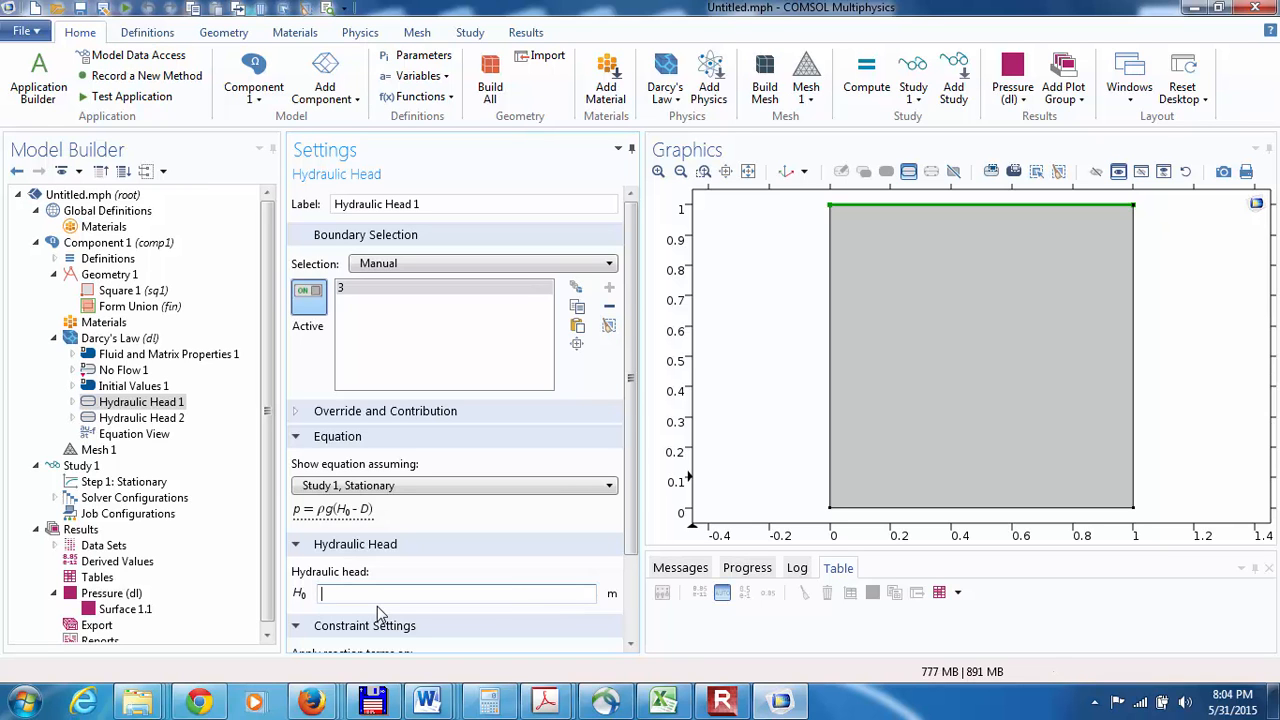
pyautogui.write('(2*')
pyautogui.write('-')
pyautogui.write('(1-x)')
pyautogui.write(')')
pyautogui.write('*(x')
pyautogui.write('>0.5)')
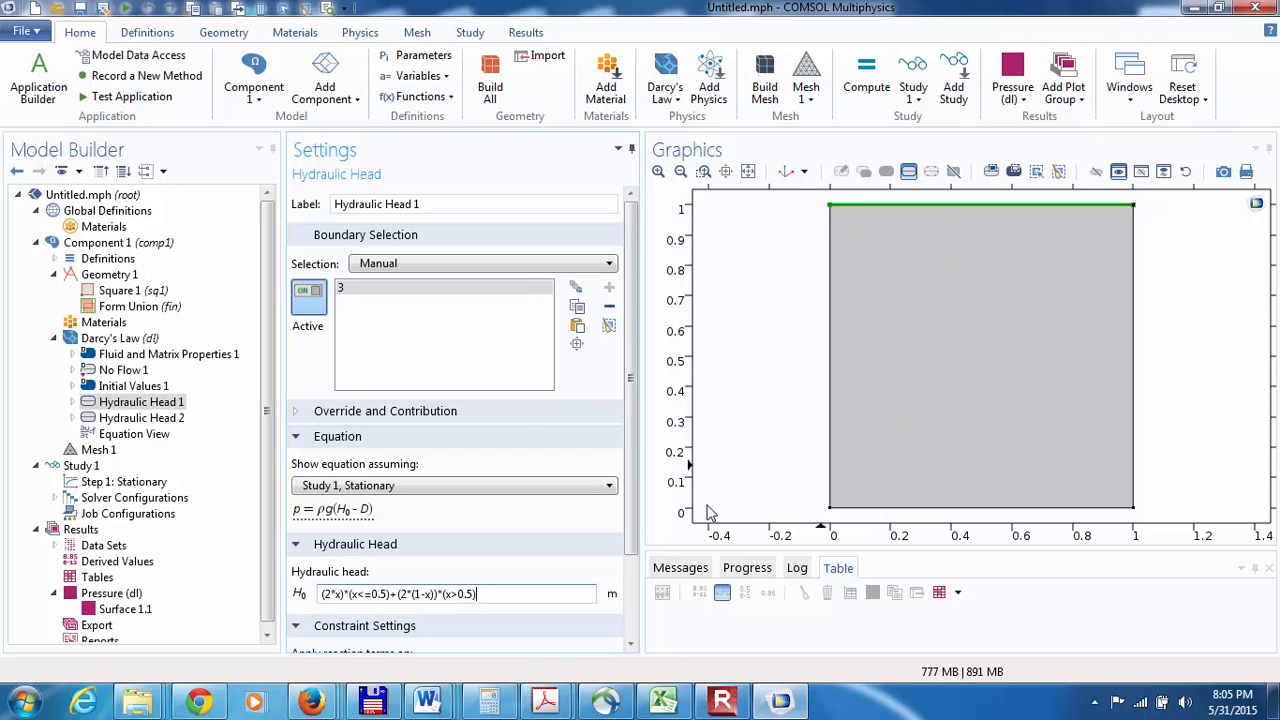
pyautogui.scroll(-3, 632, 630)
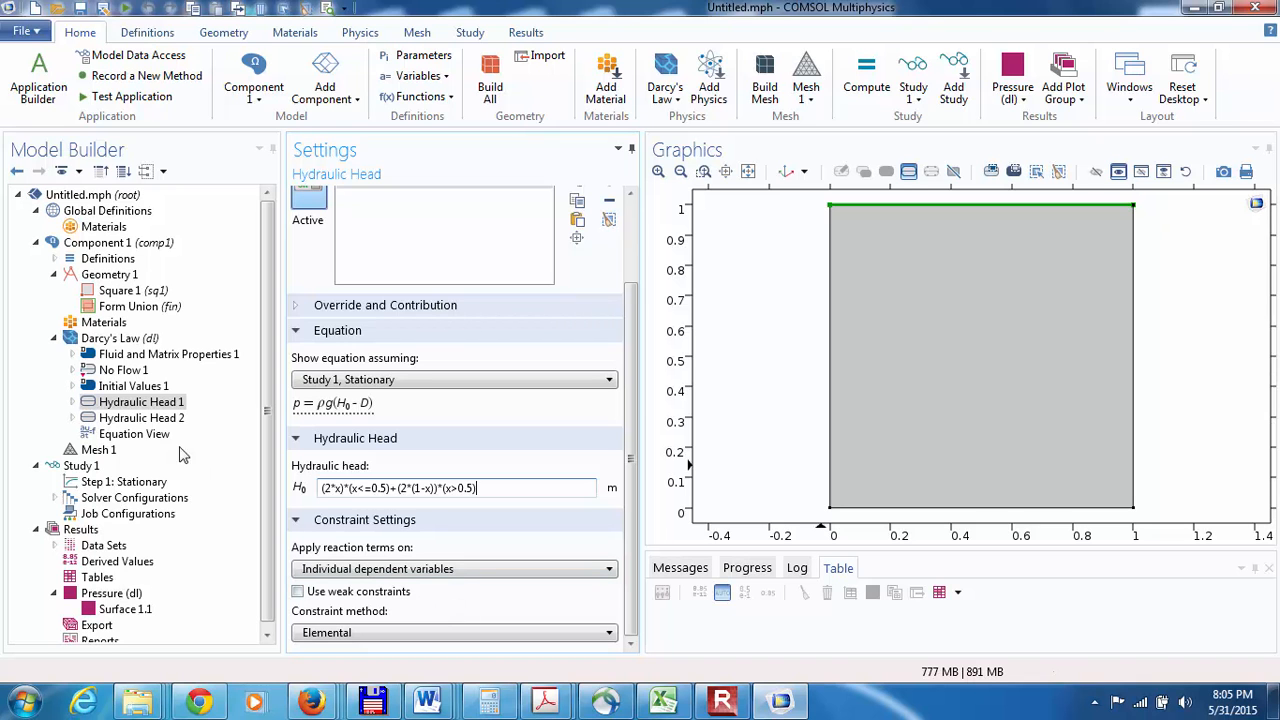
pyautogui.click(121, 404)
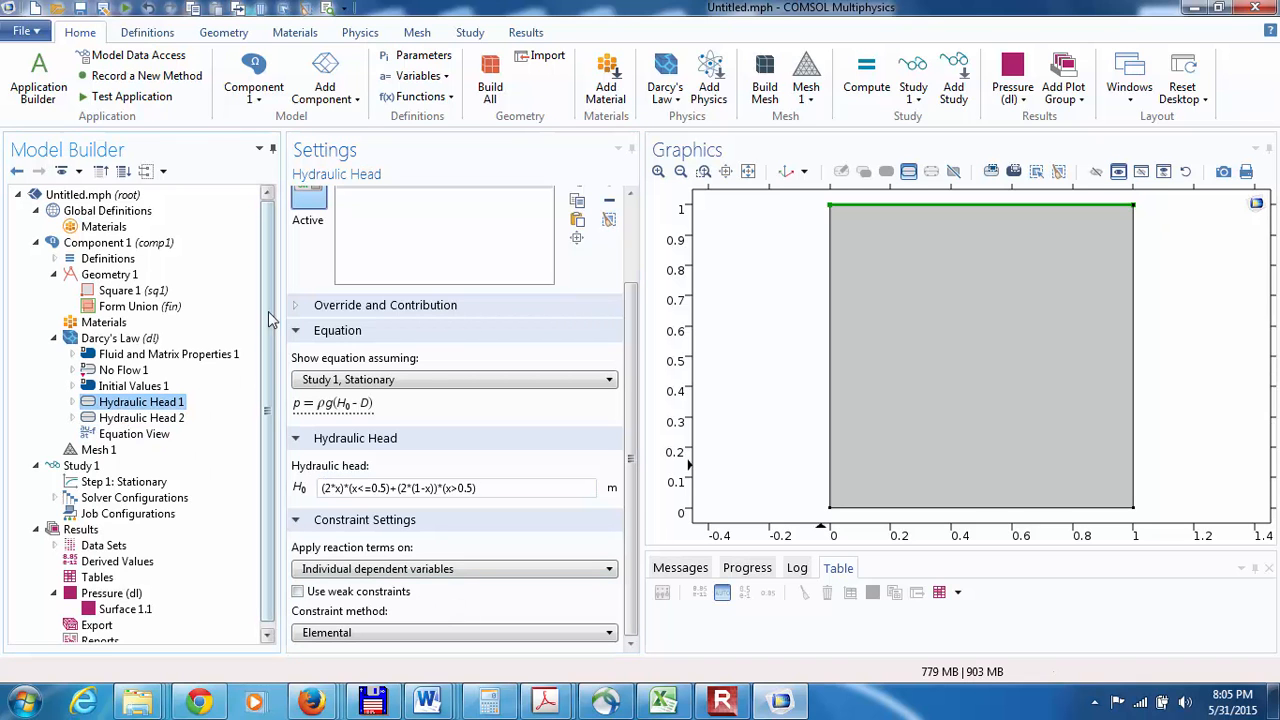
# Step: Get the study's initial value again and compute the stationary study step
pyautogui.click(469, 36)
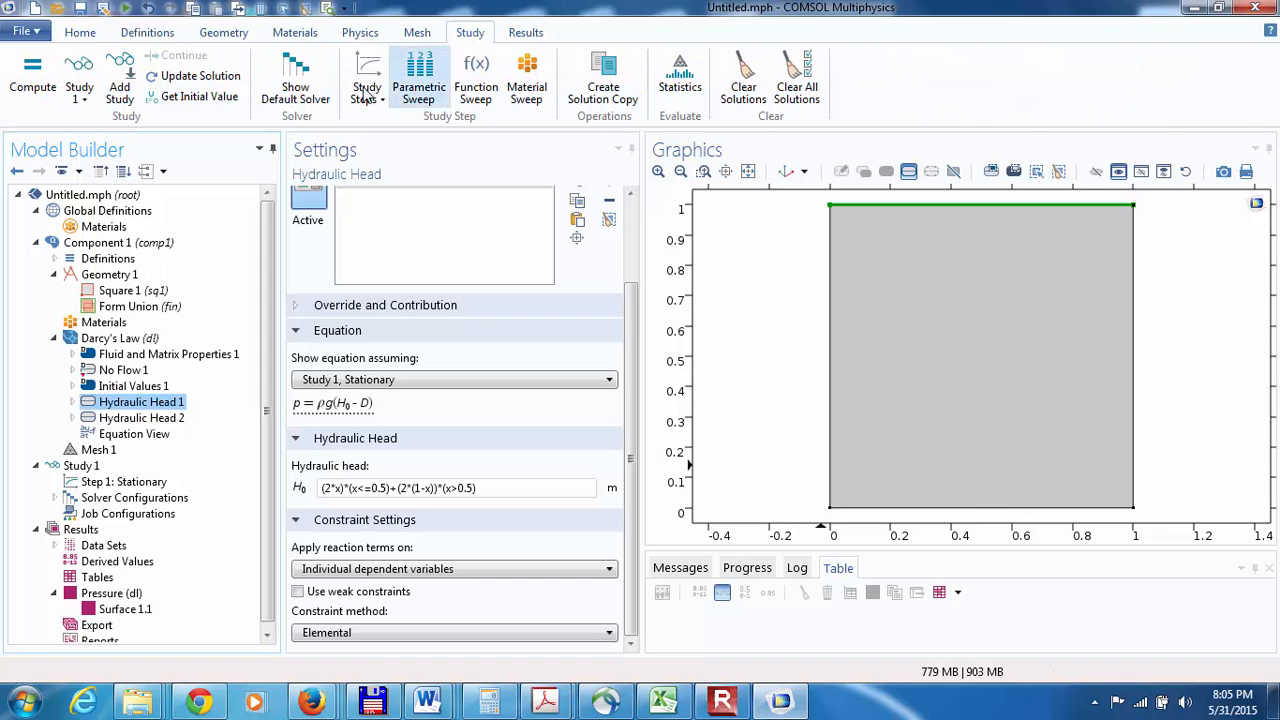
pyautogui.click(185, 99)
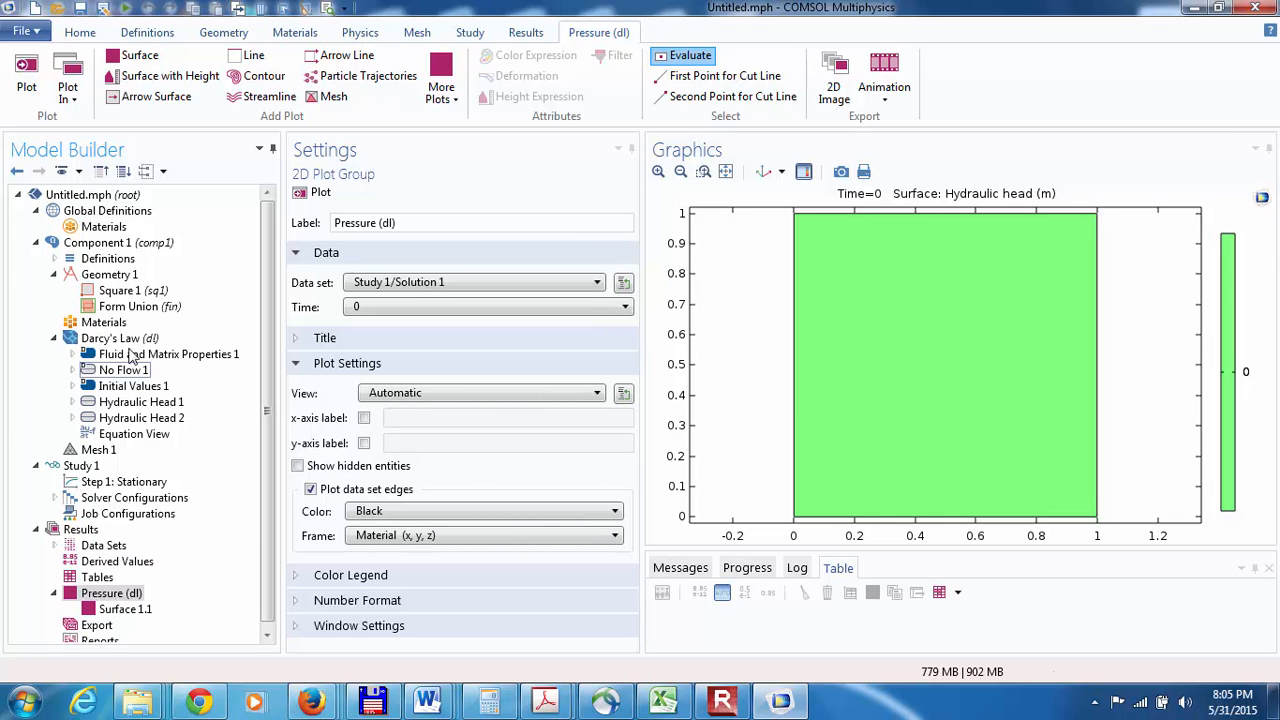
pyautogui.click(115, 482)
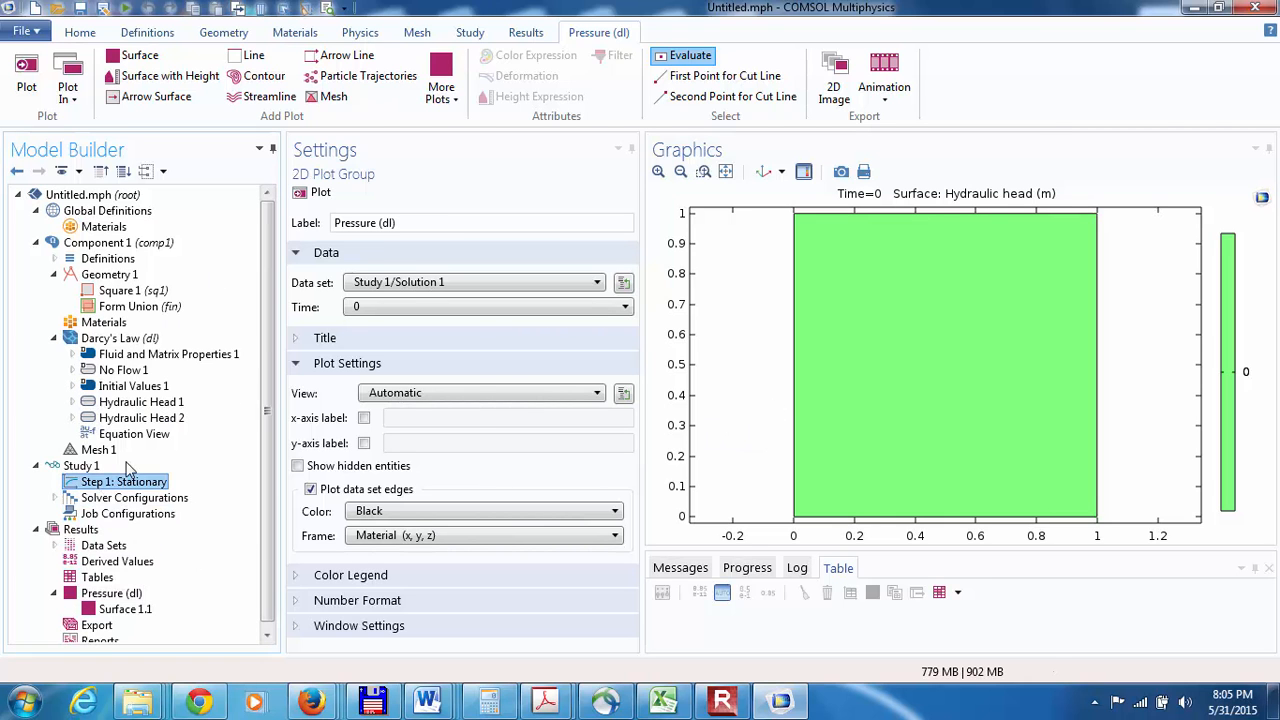
pyautogui.click(315, 192)
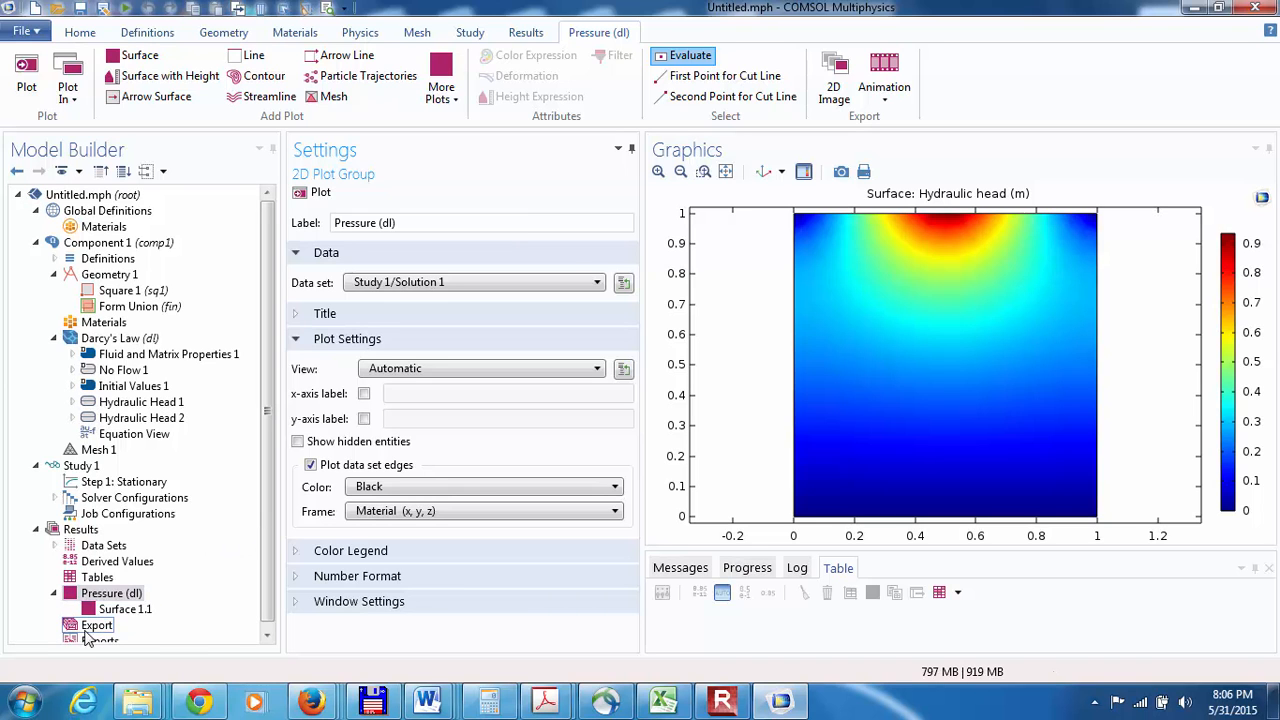
# Step: Add a new 2D plot group to the results
pyautogui.click(265, 638)
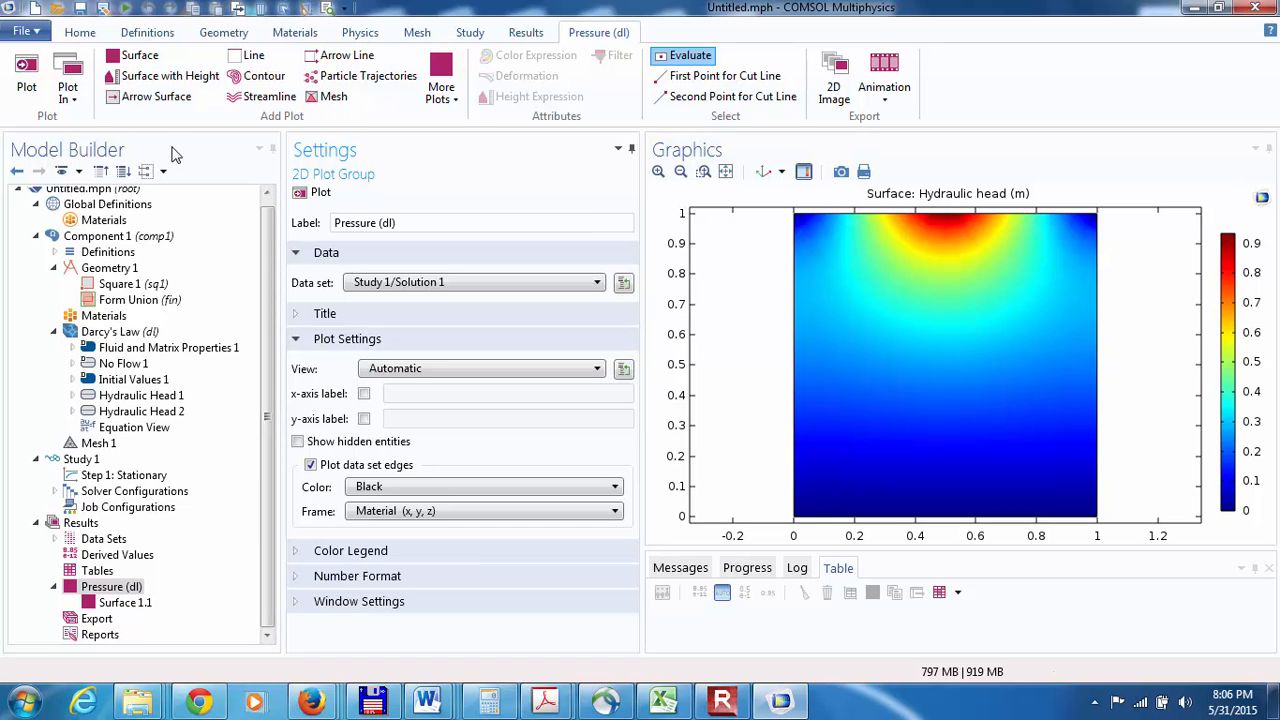
pyautogui.click(83, 531)
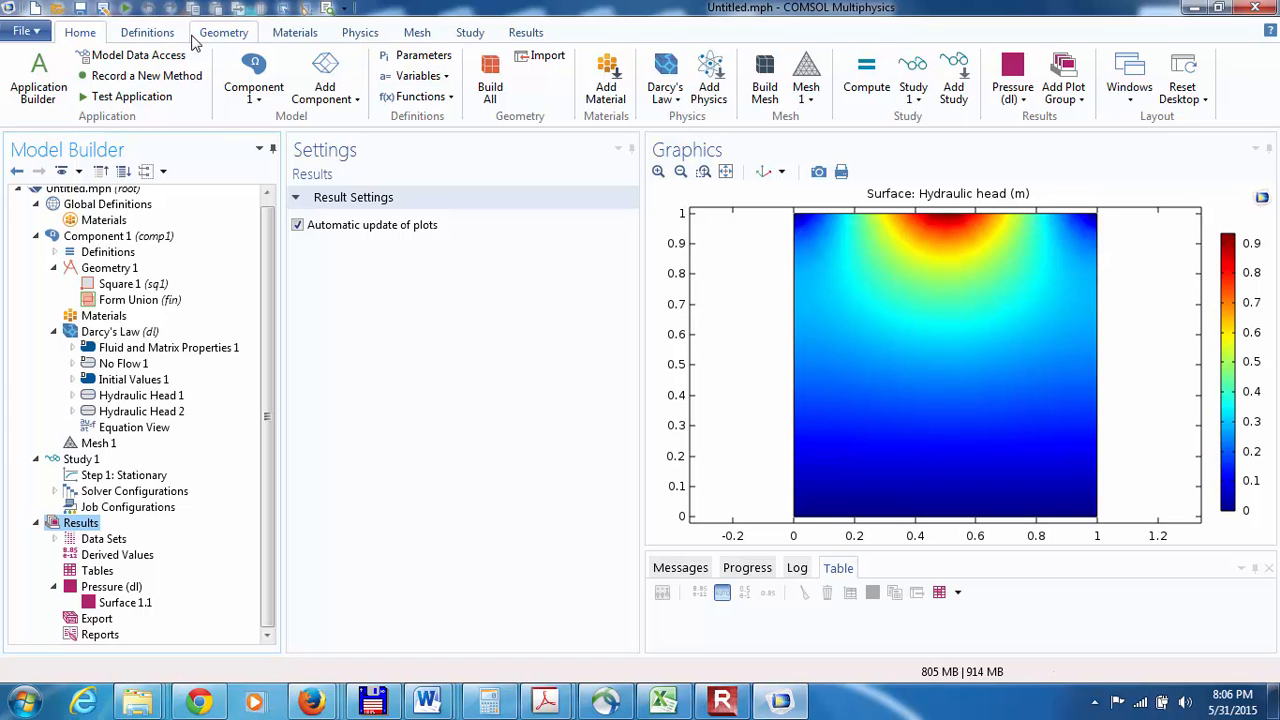
pyautogui.click(527, 34)
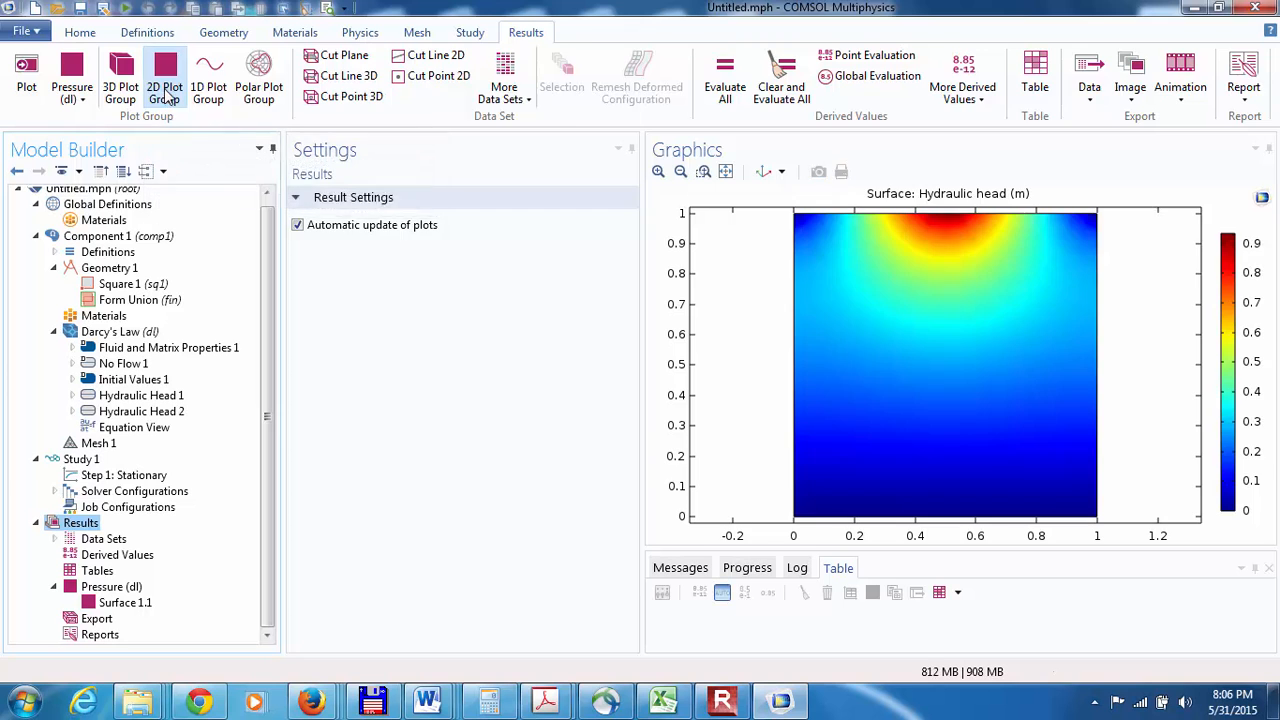
pyautogui.click(166, 93)
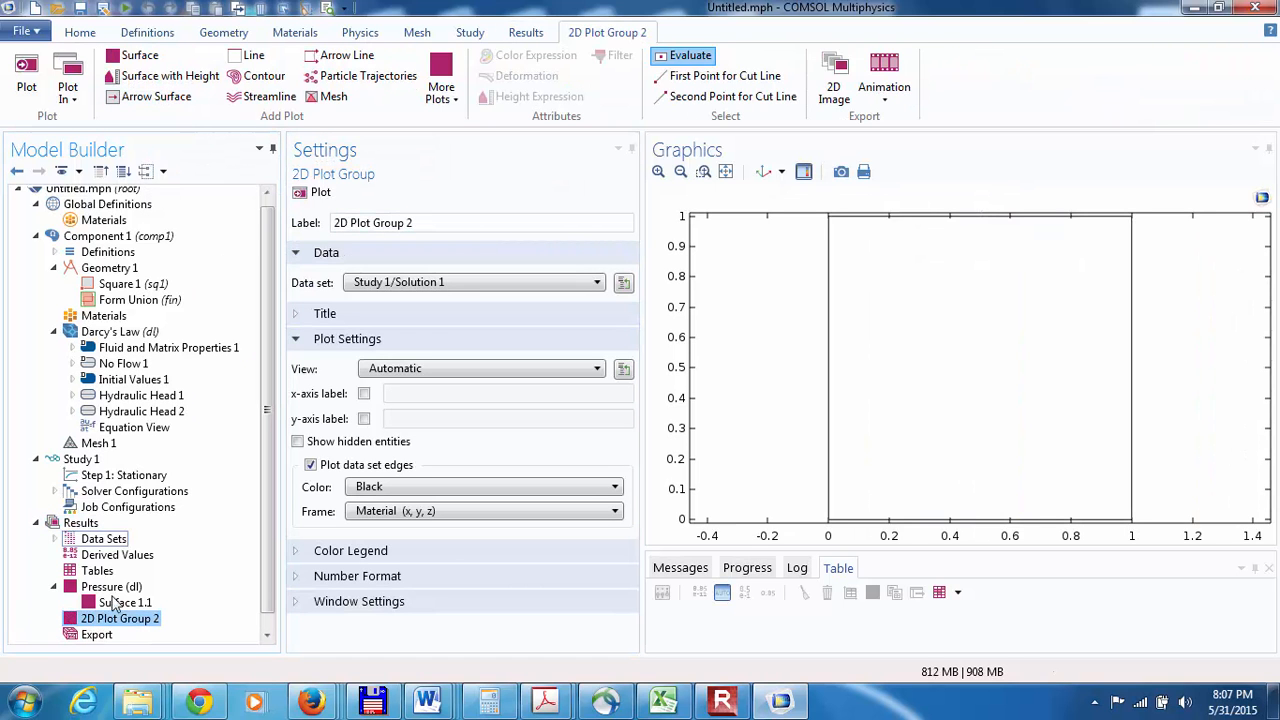
# Step: Add a streamline plot to the new 2D plot group
pyautogui.click(524, 36)
pyautogui.click(88, 620)
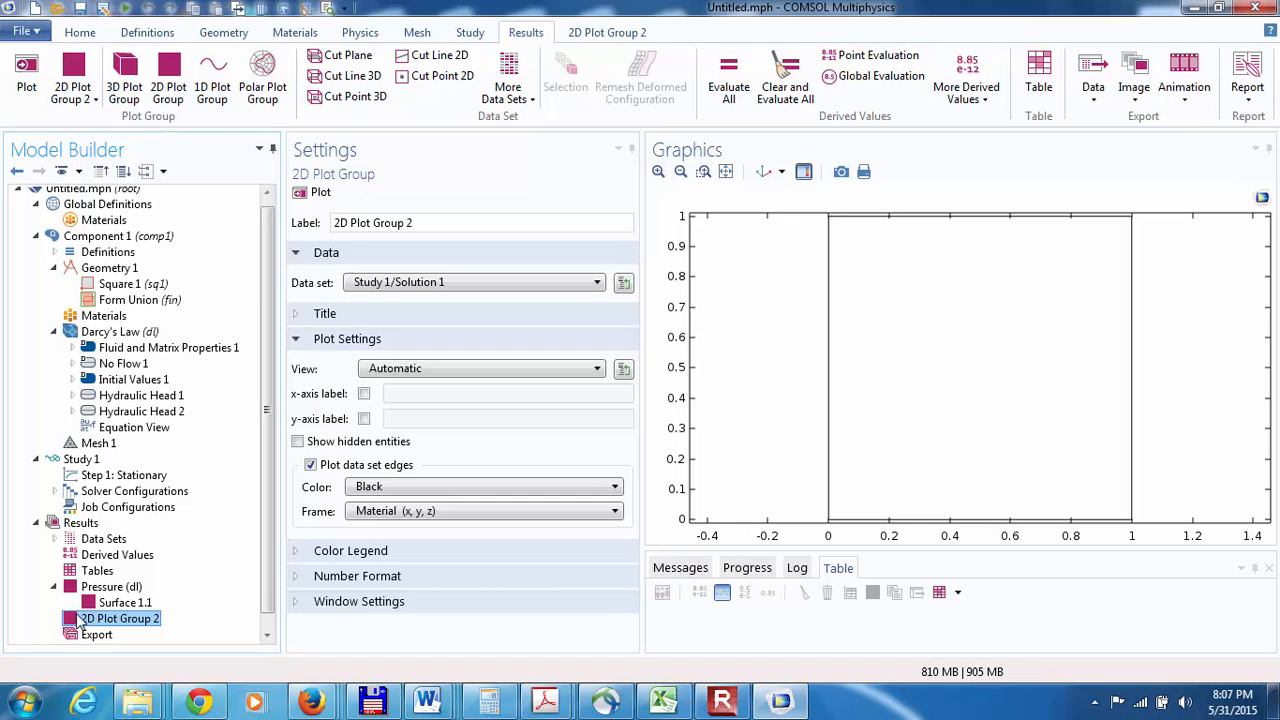
pyautogui.rightClick(78, 622)
pyautogui.click(80, 621)
pyautogui.rightClick(80, 622)
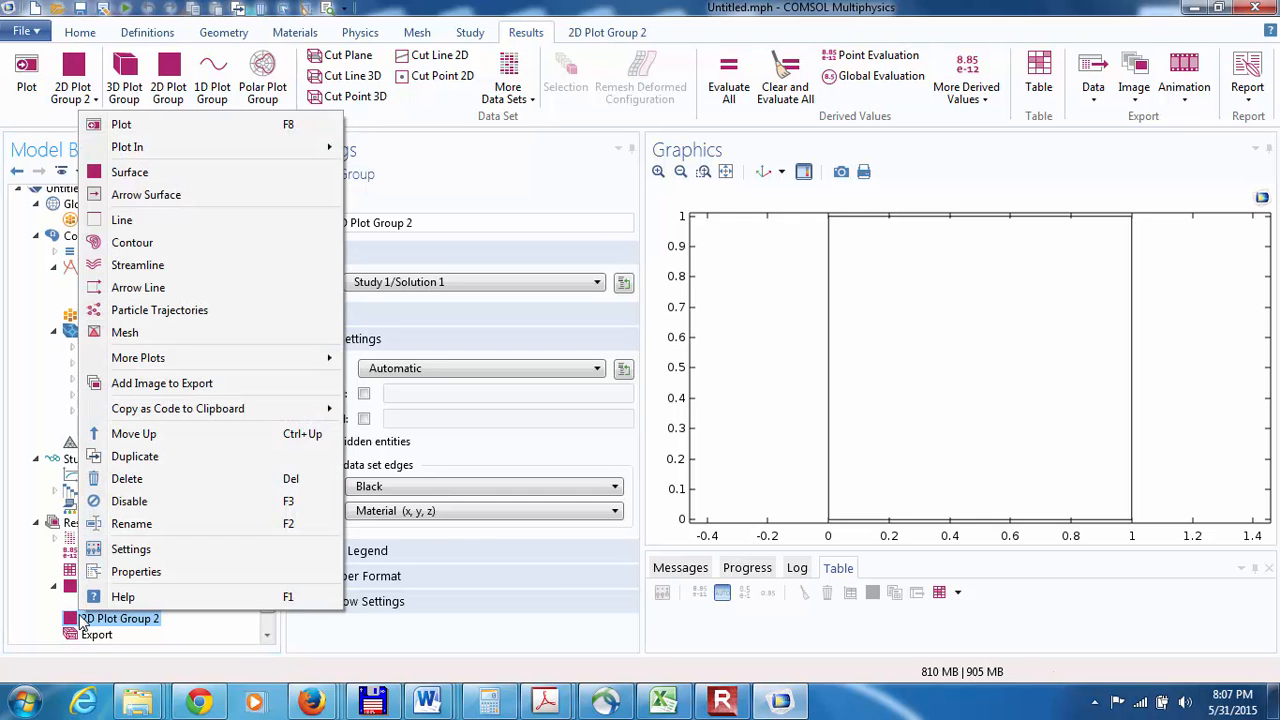
pyautogui.click(128, 271)
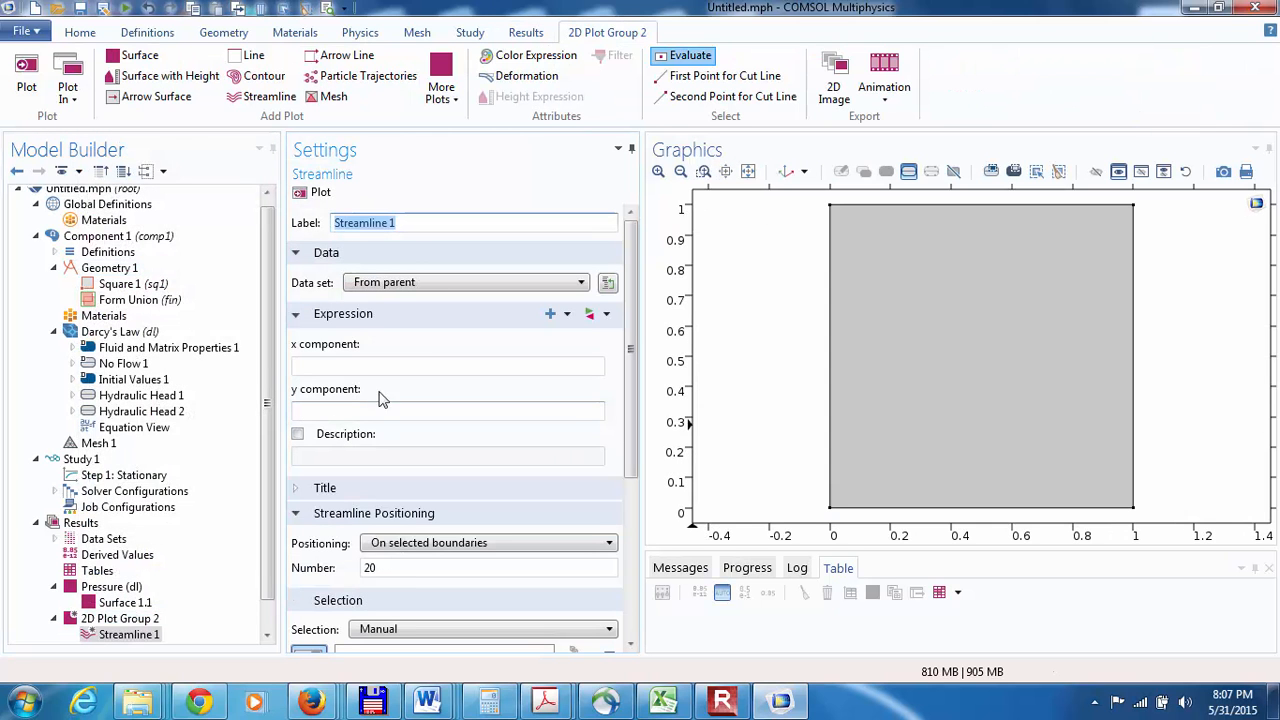
# Step: Set the streamline plot's data set to Study 1/Solution 1 and insert Darcy's velocity field (dl.u, dl.v) as its expression
pyautogui.click(466, 288)
pyautogui.click(439, 330)
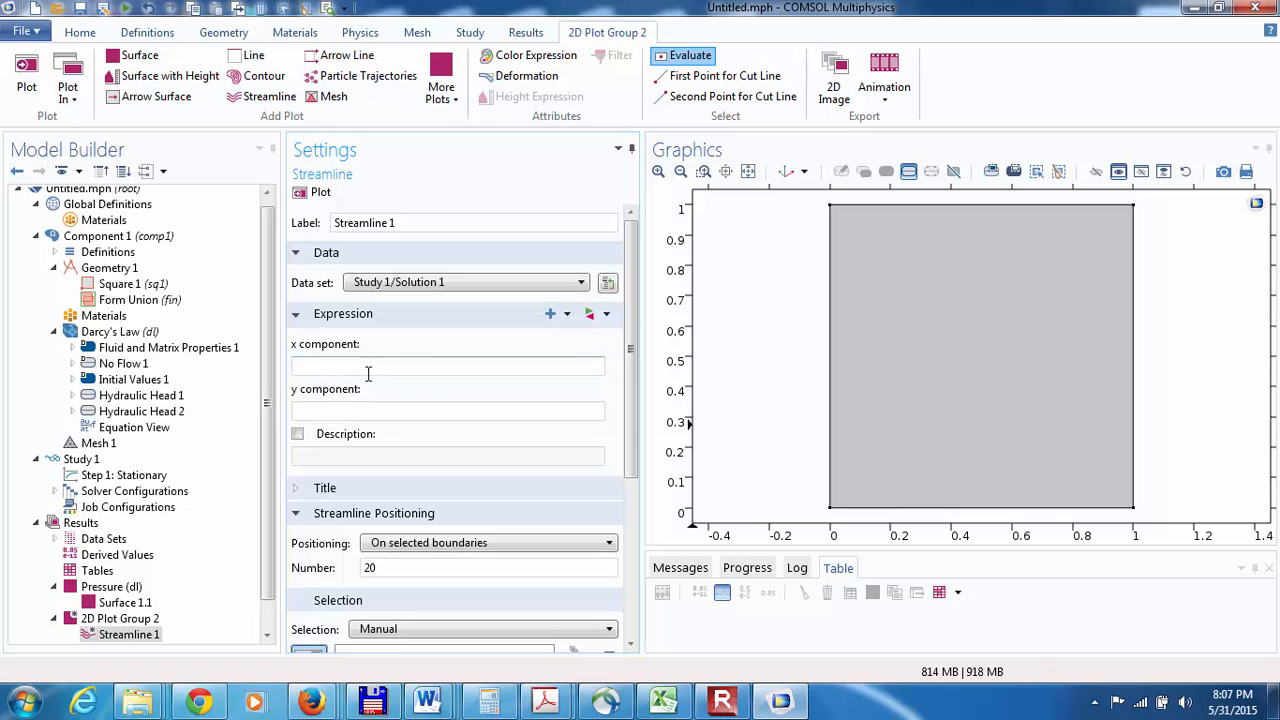
pyautogui.click(566, 315)
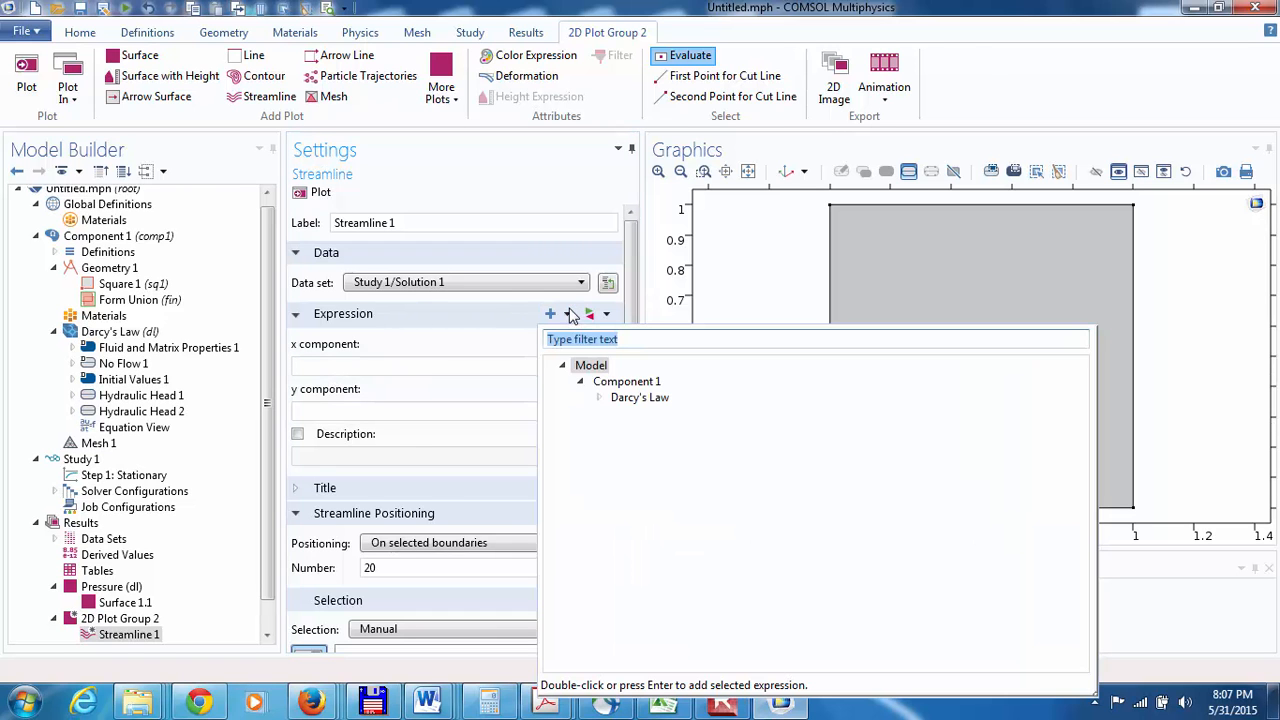
pyautogui.click(601, 398)
pyautogui.doubleClick(640, 416)
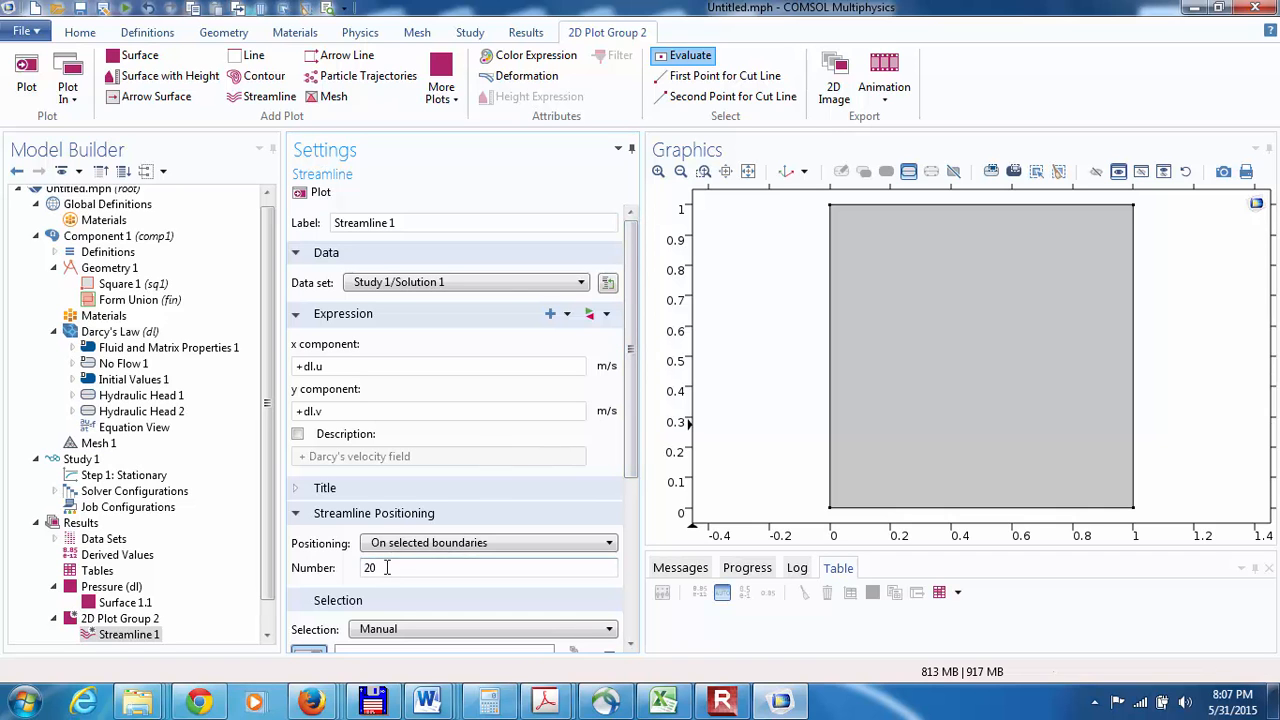
# Step: Set the streamline positioning to Uniform density and plot the streamlines
pyautogui.click(436, 545)
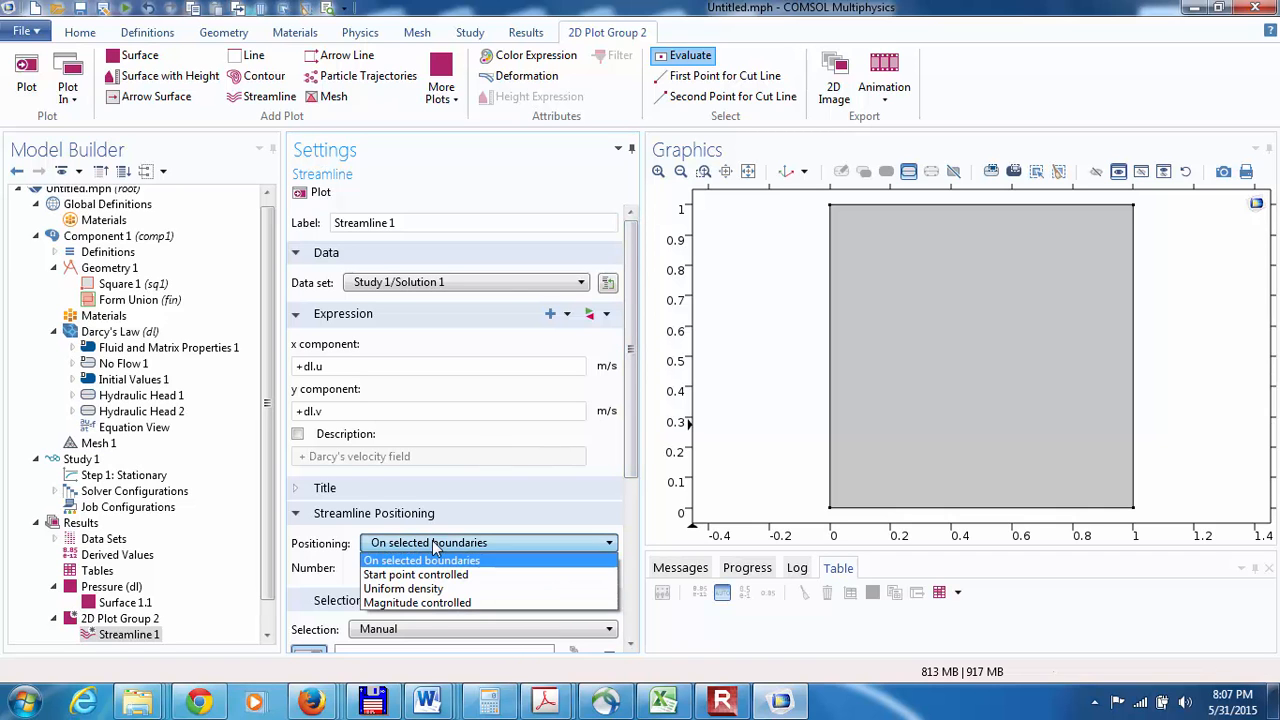
pyautogui.click(423, 592)
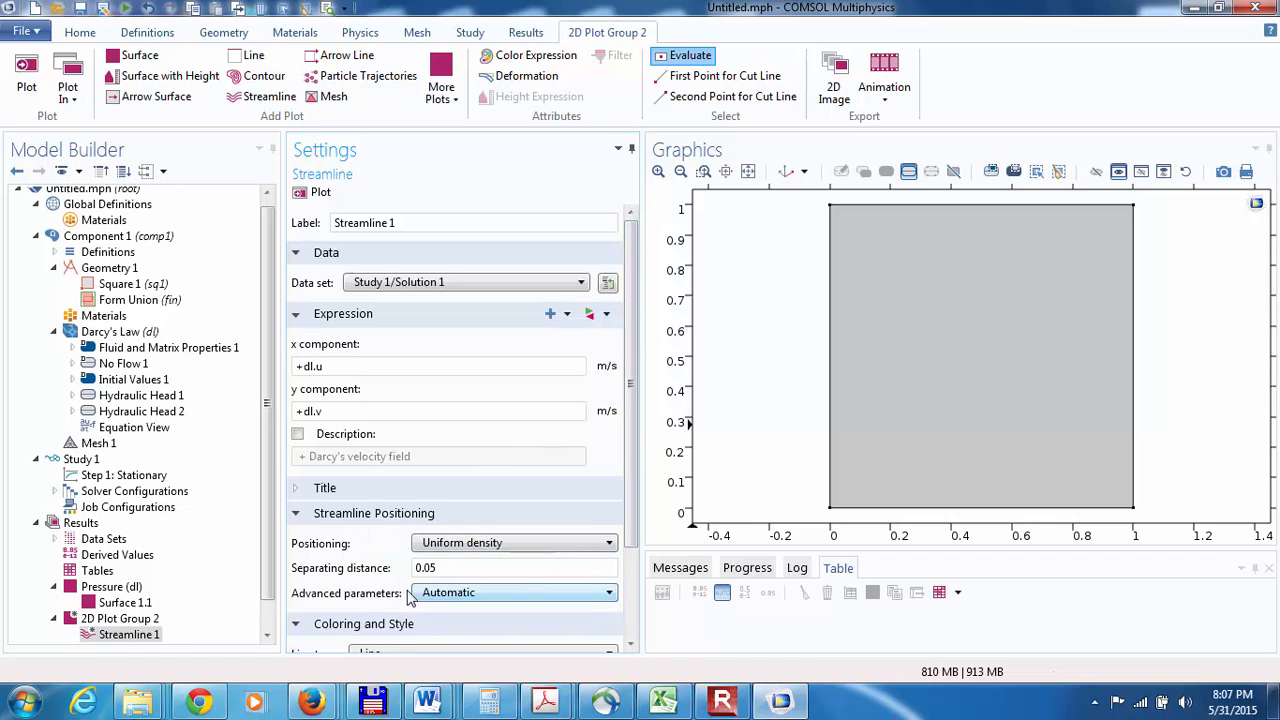
pyautogui.click(310, 196)
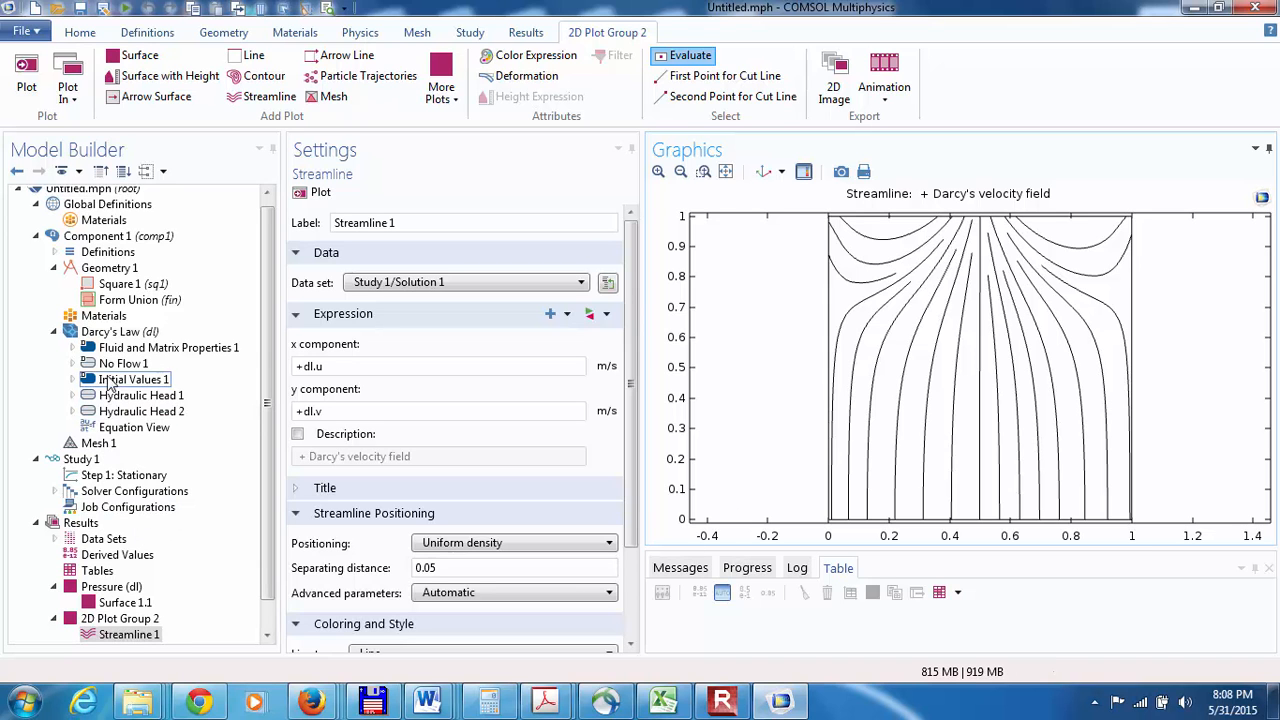
# Step: Add a line integration derived value and select the square's top boundary (3) for it
pyautogui.click(76, 523)
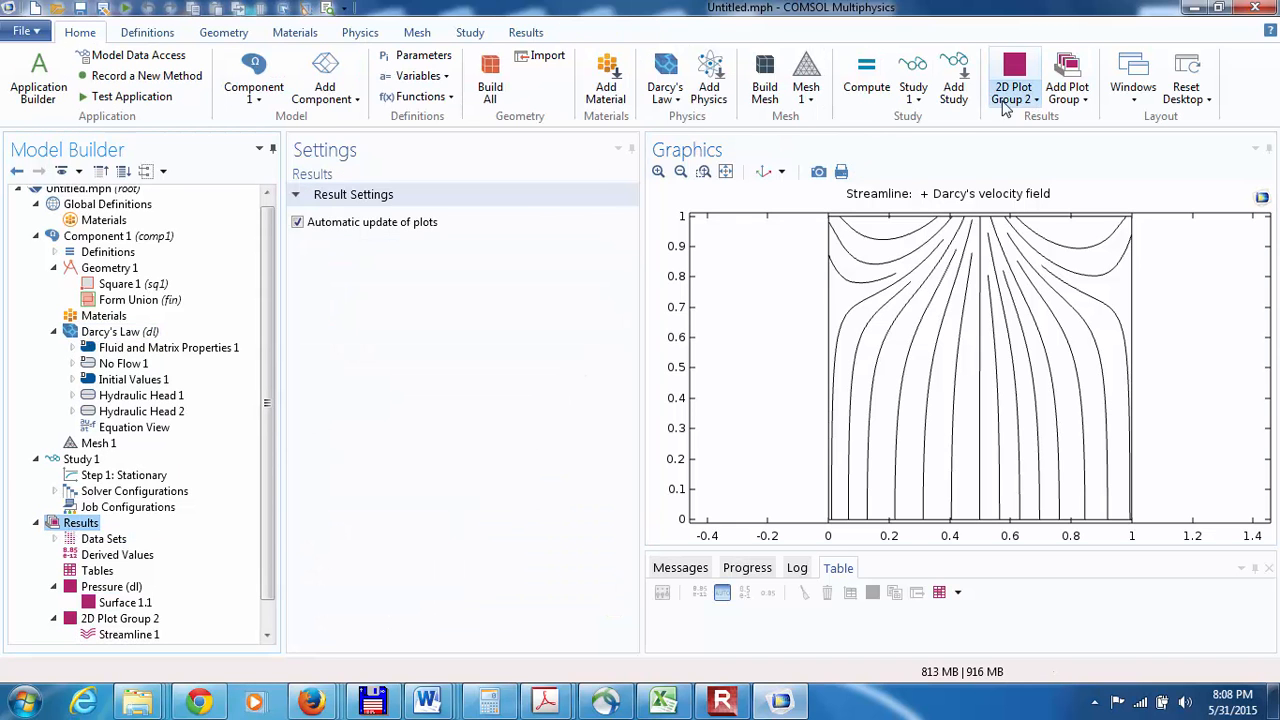
pyautogui.click(527, 33)
pyautogui.click(983, 103)
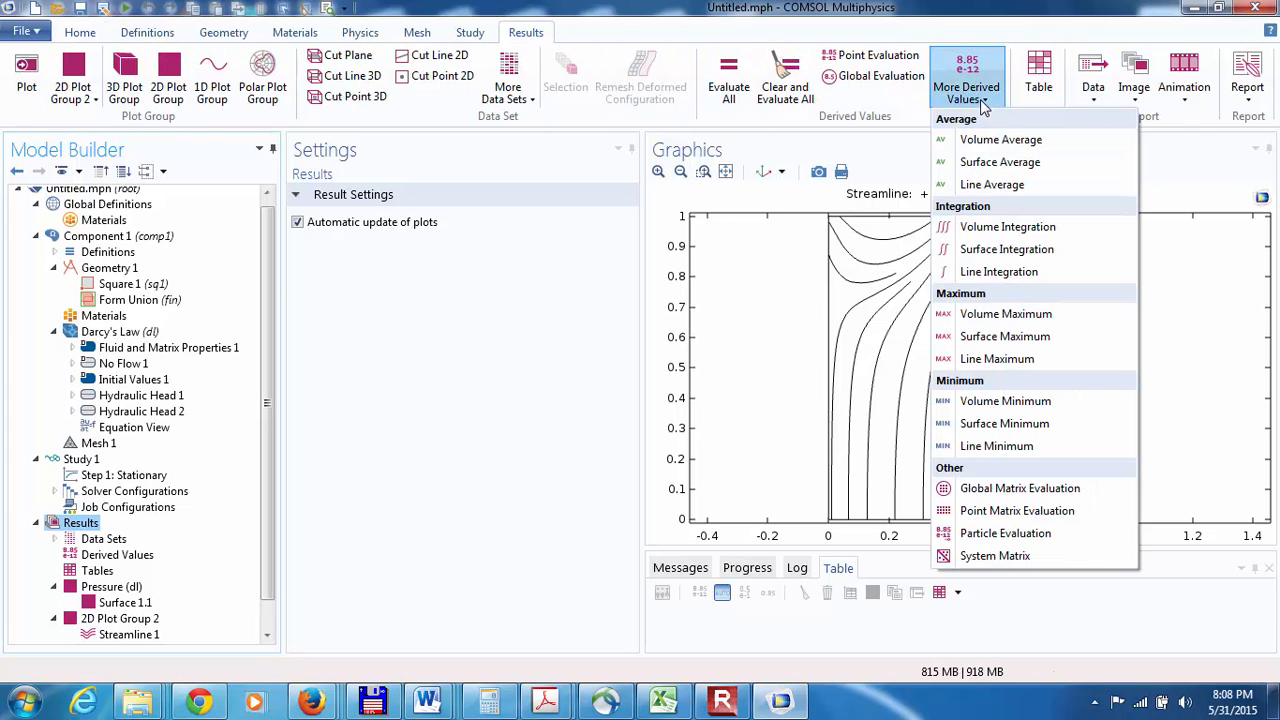
pyautogui.click(987, 272)
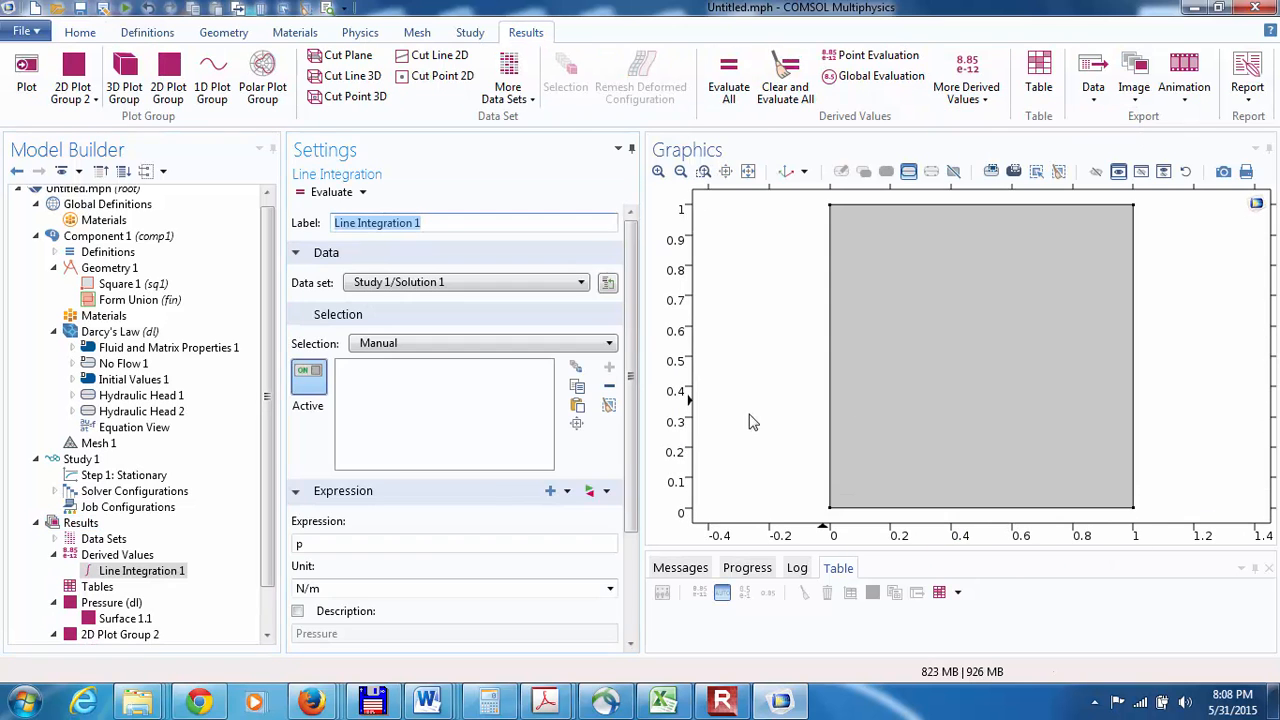
pyautogui.click(110, 572)
pyautogui.rightClick(105, 575)
pyautogui.press('Escape')
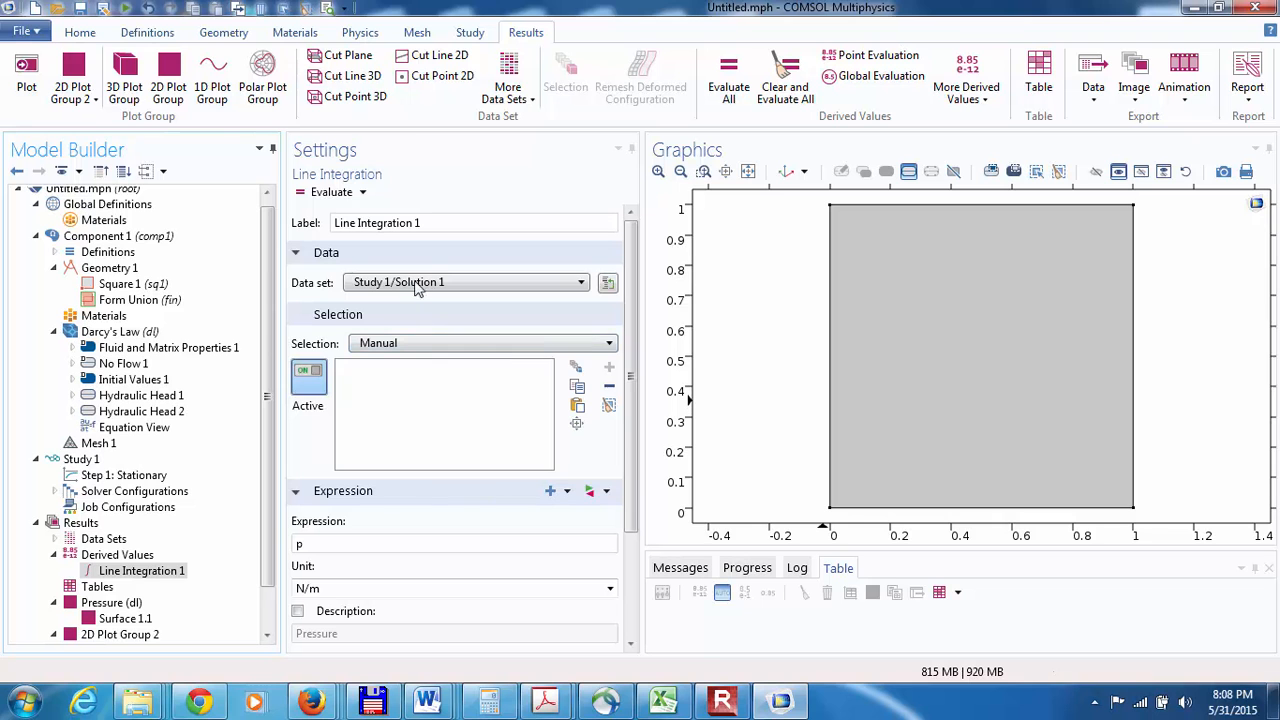
pyautogui.click(935, 205)
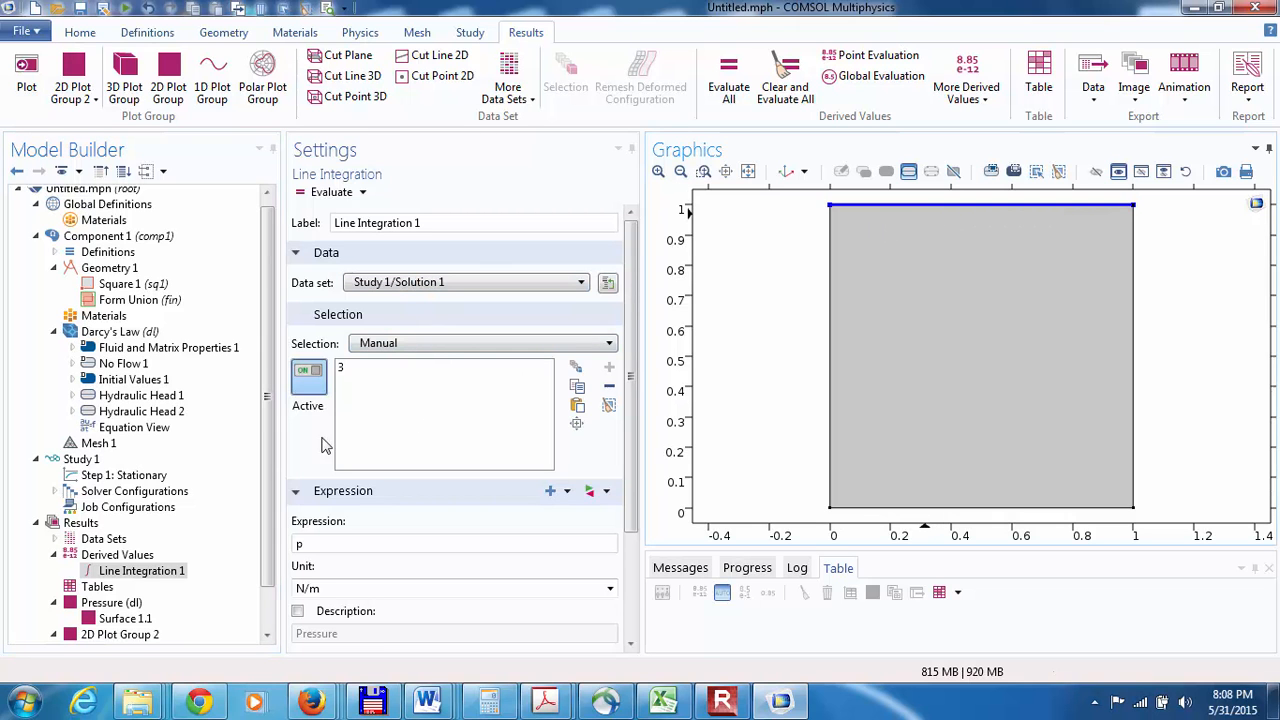
# Step: Replace the line integration expression with the z component of Darcy's velocity field, dl.w
pyautogui.rightClick(155, 577)
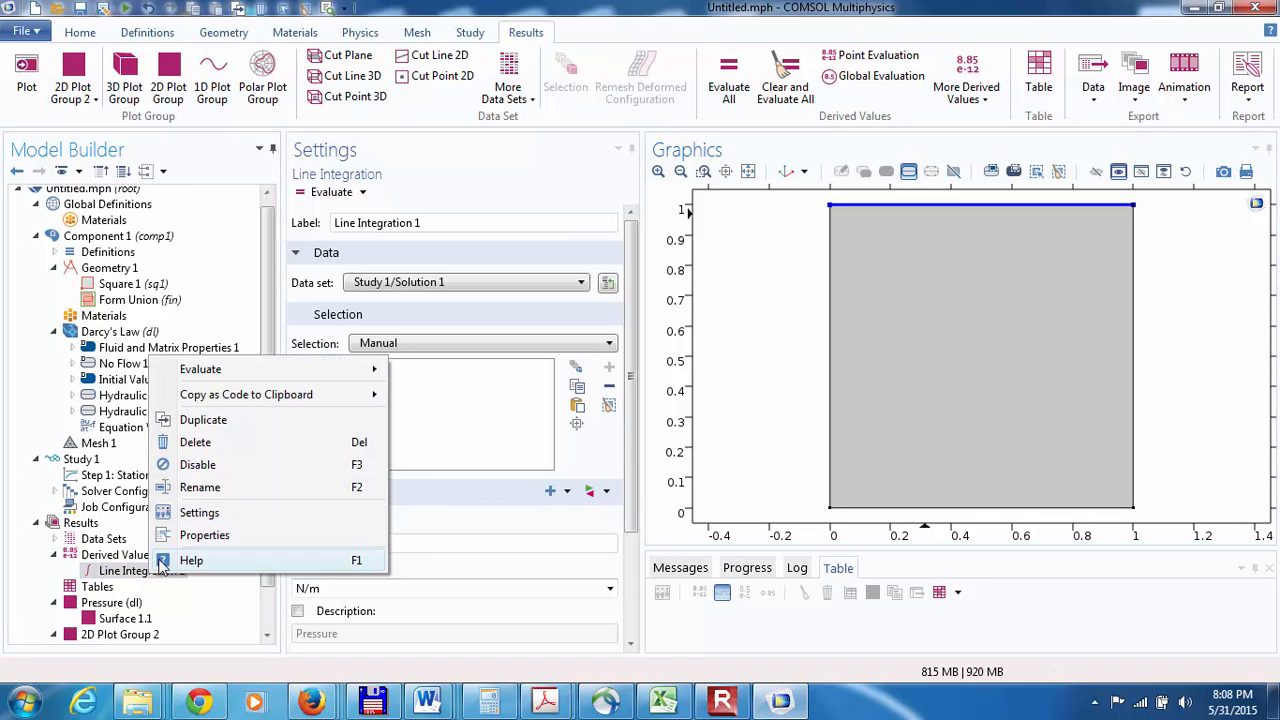
pyautogui.click(530, 520)
pyautogui.moveTo(392, 545); pyautogui.dragTo(272, 540)
pyautogui.press('Delete')
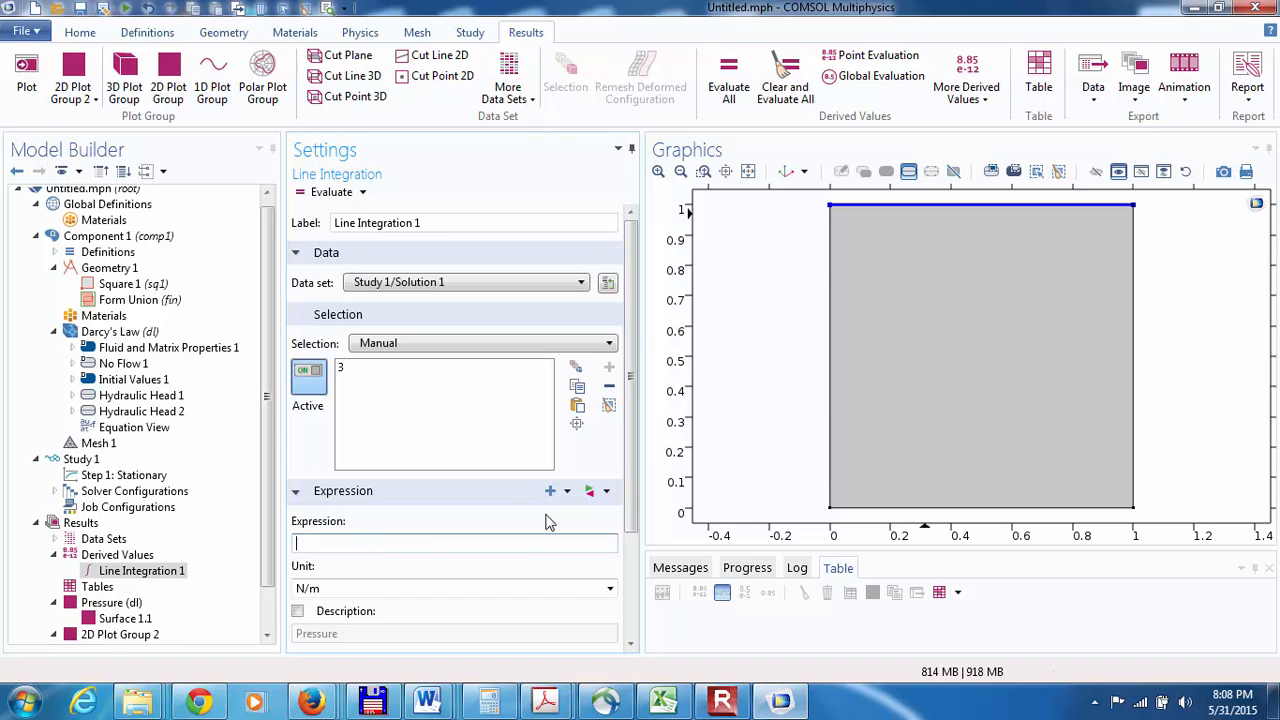
pyautogui.click(567, 491)
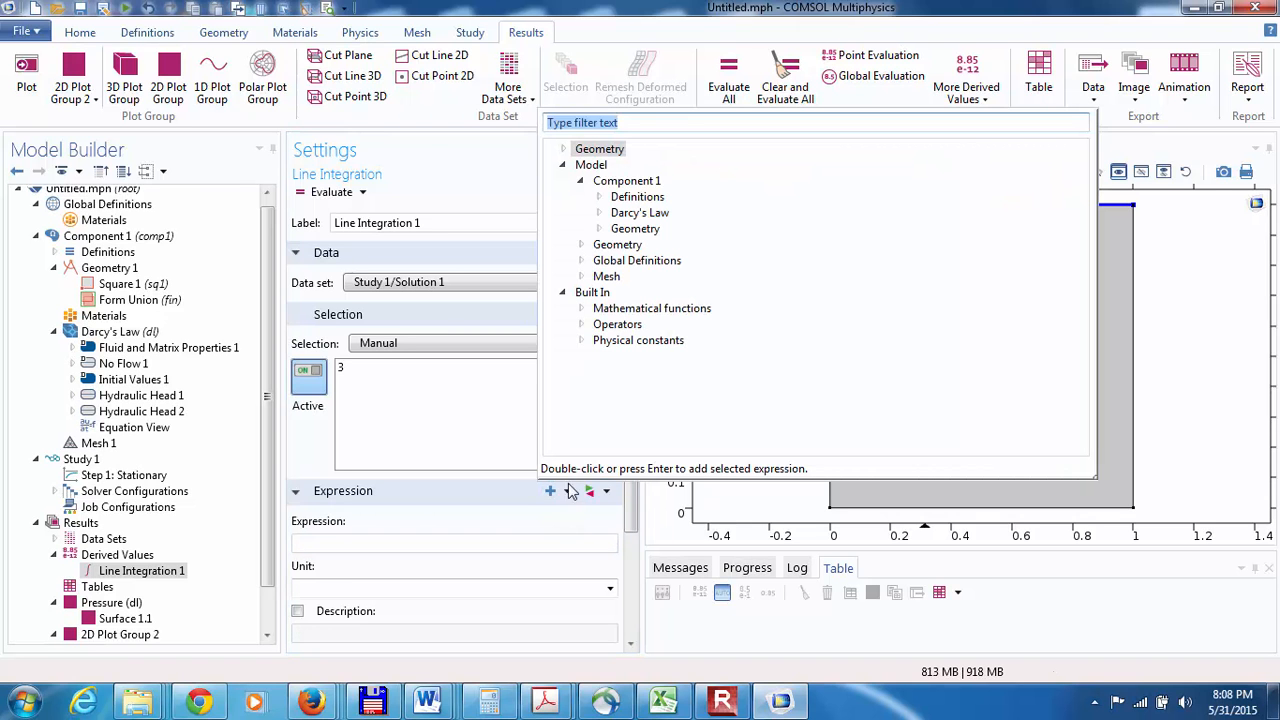
pyautogui.click(600, 214)
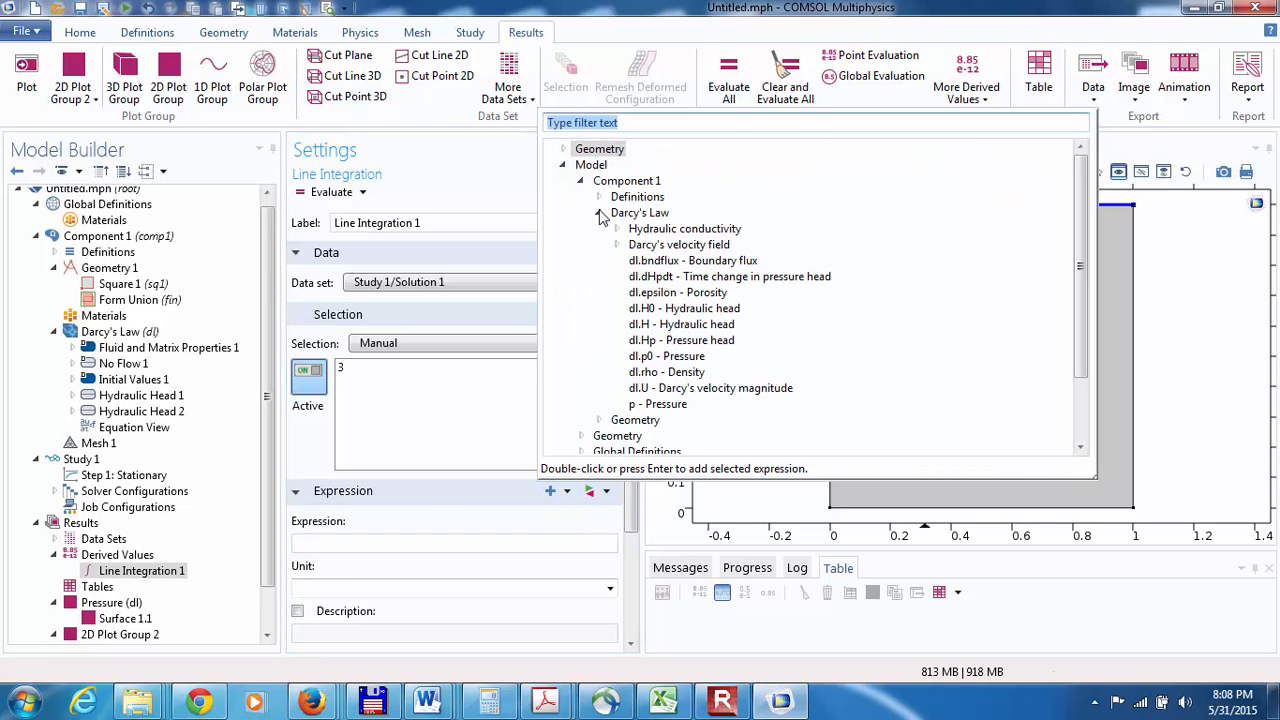
pyautogui.click(617, 245)
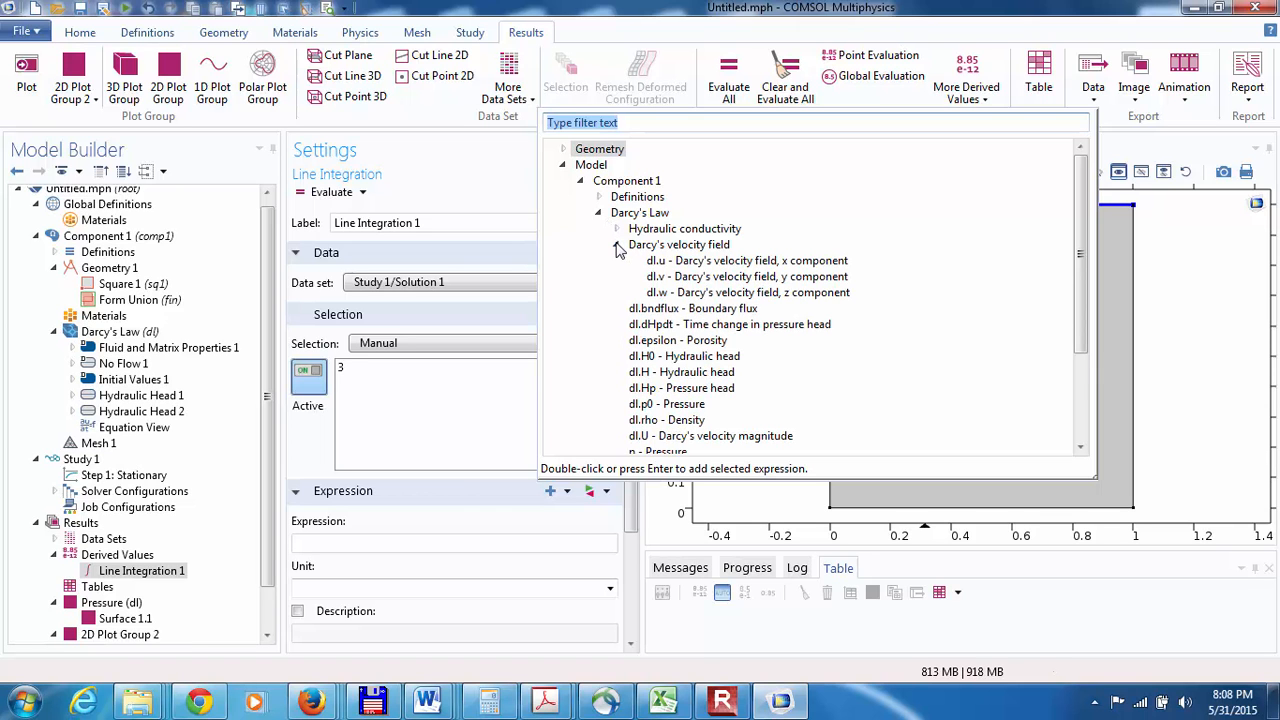
pyautogui.click(665, 293)
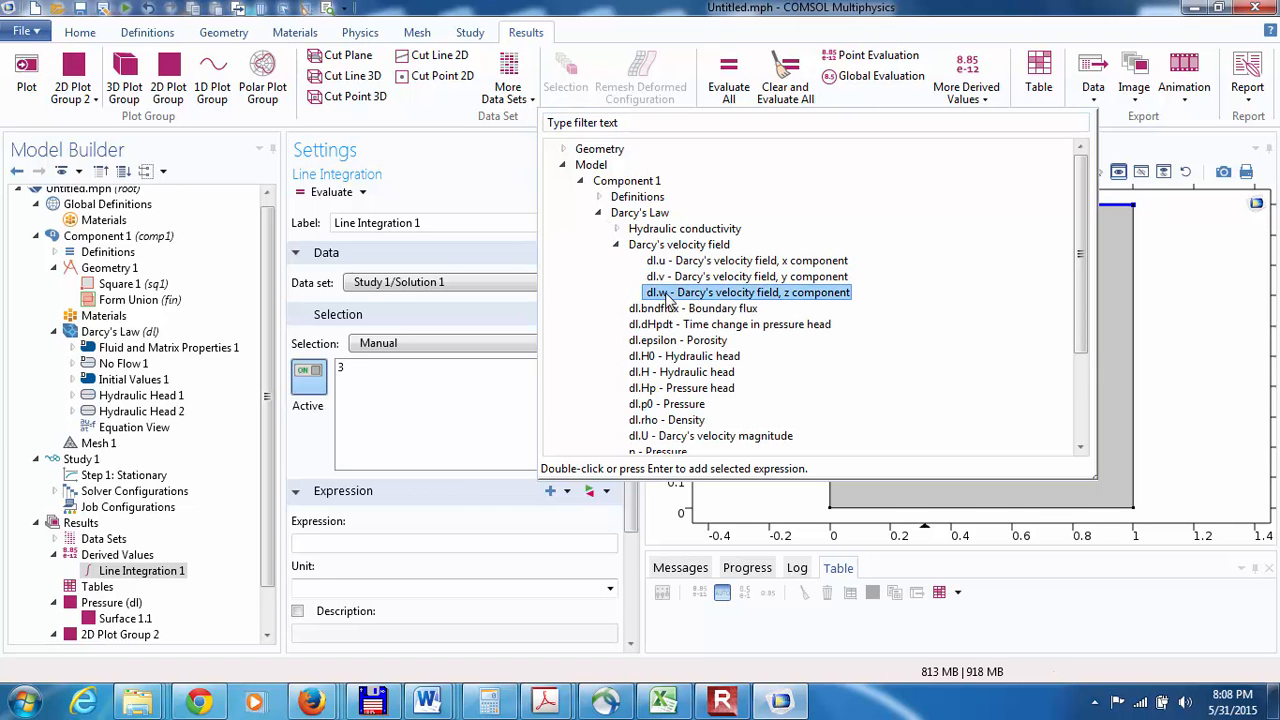
pyautogui.doubleClick(667, 294)
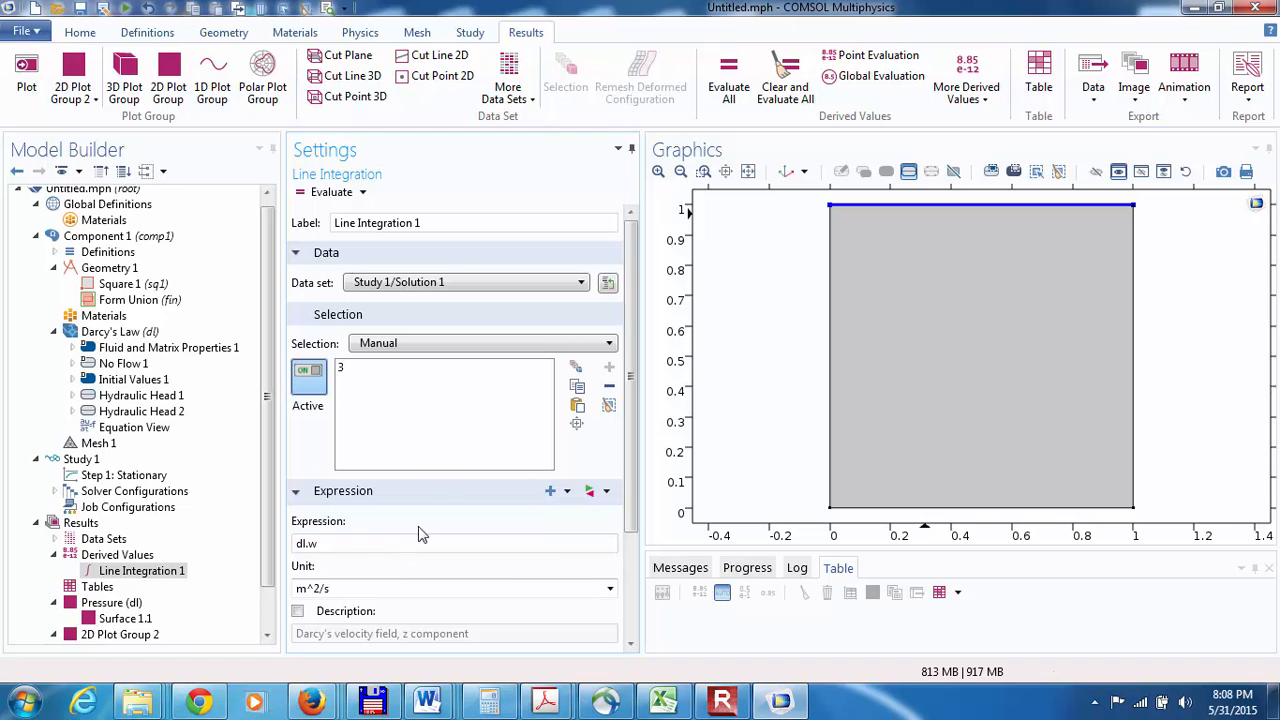
# Step: Duplicate the line integration and change the copy's selection from the top boundary to the bottom boundary (2)
pyautogui.rightClick(127, 580)
pyautogui.press('Escape')
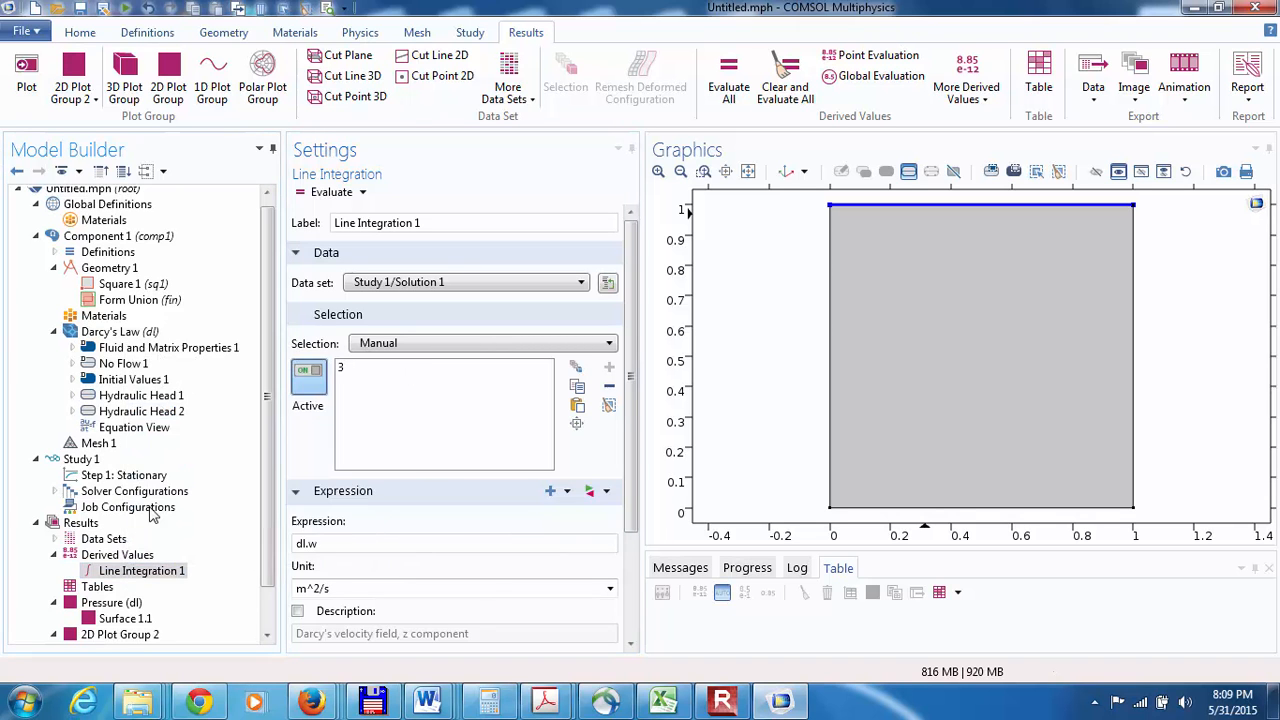
pyautogui.click(341, 373)
pyautogui.click(609, 385)
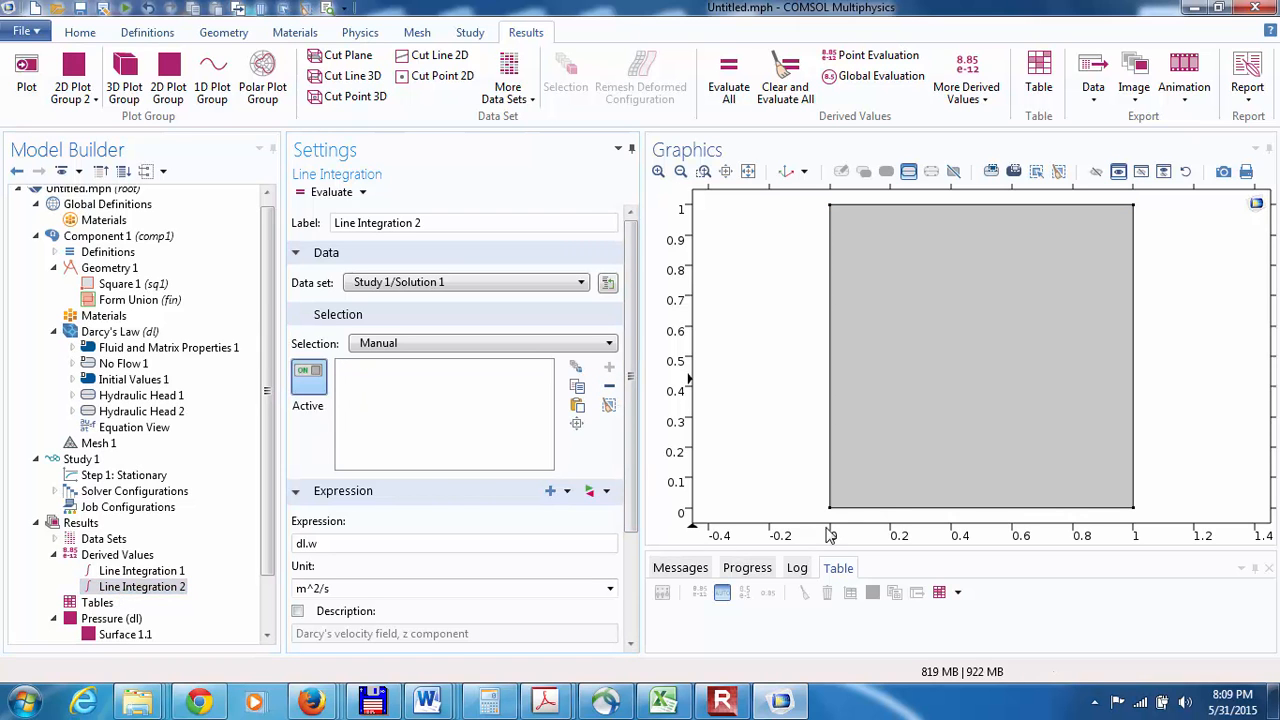
pyautogui.click(877, 507)
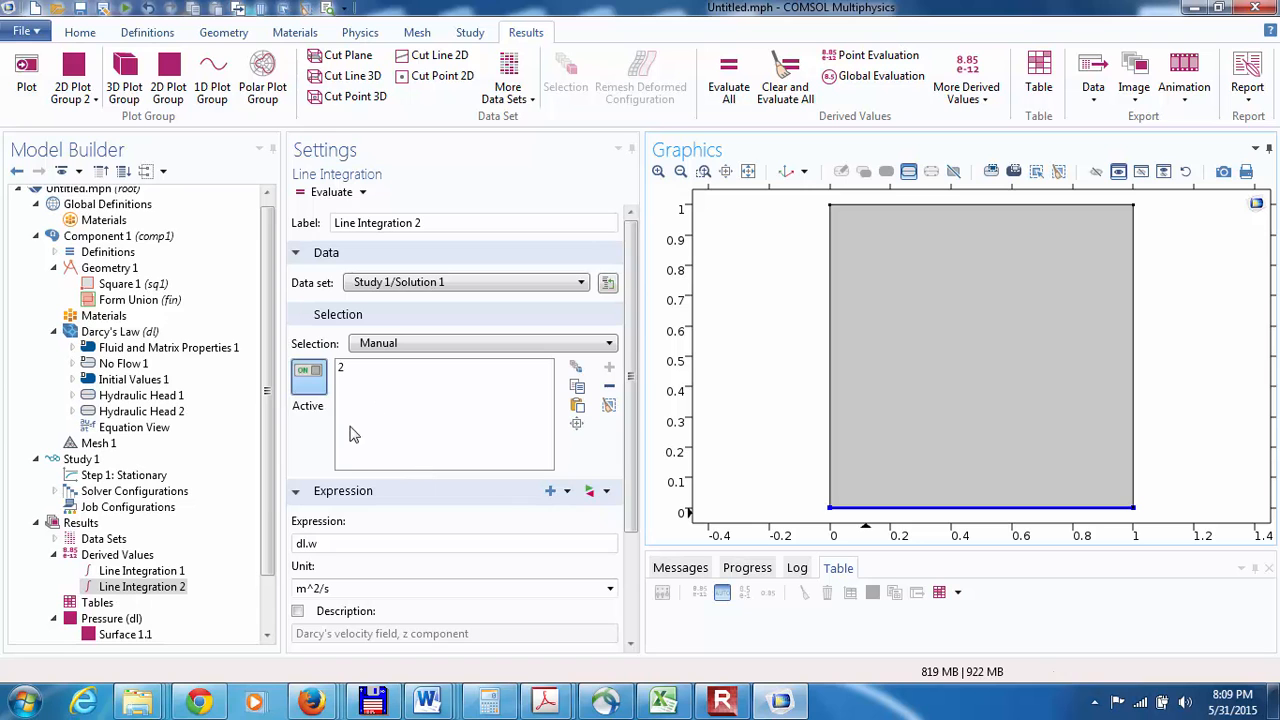
# Step: Evaluate the top-boundary and bottom-boundary line integrations of dl.w, each into a new table
pyautogui.click(141, 571)
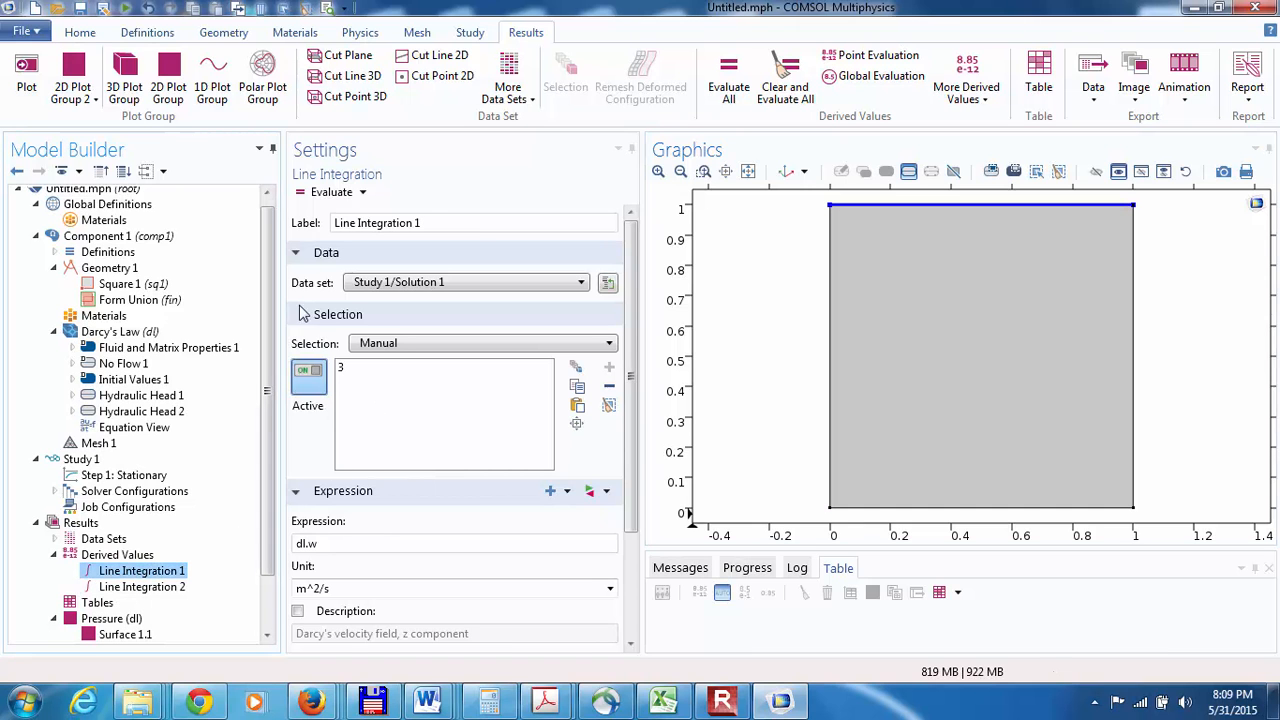
pyautogui.click(307, 192)
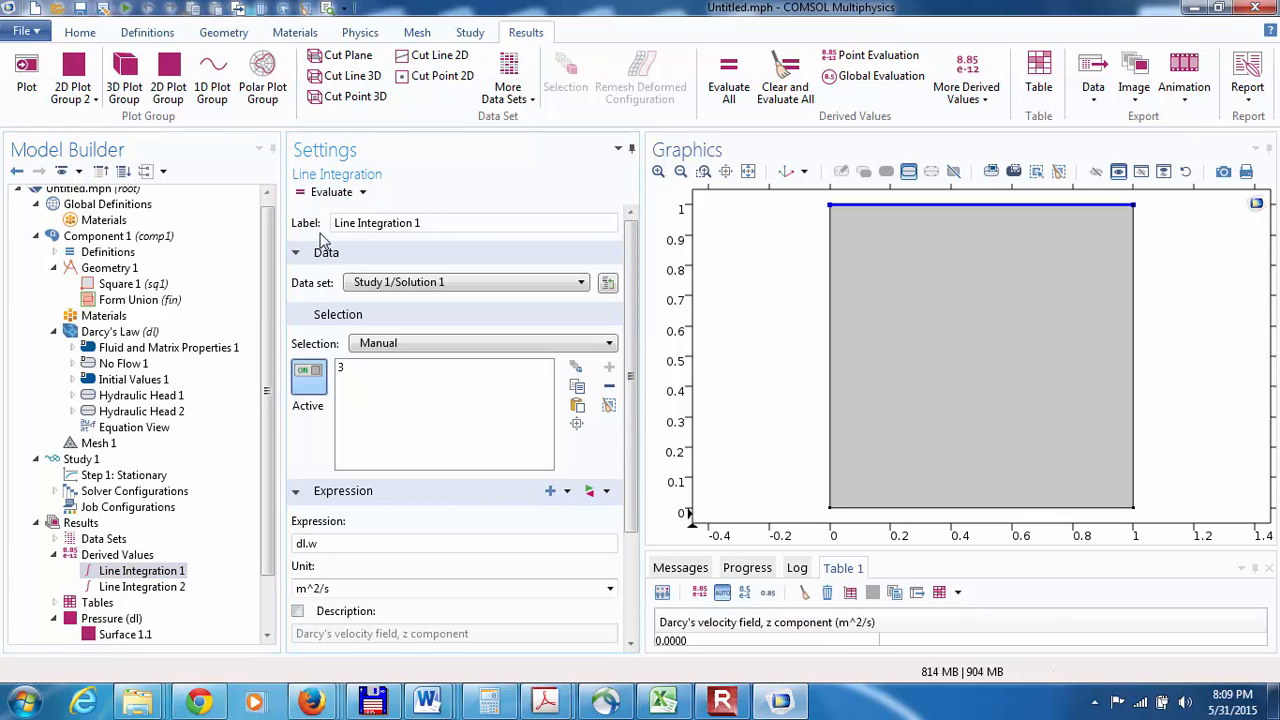
pyautogui.click(138, 587)
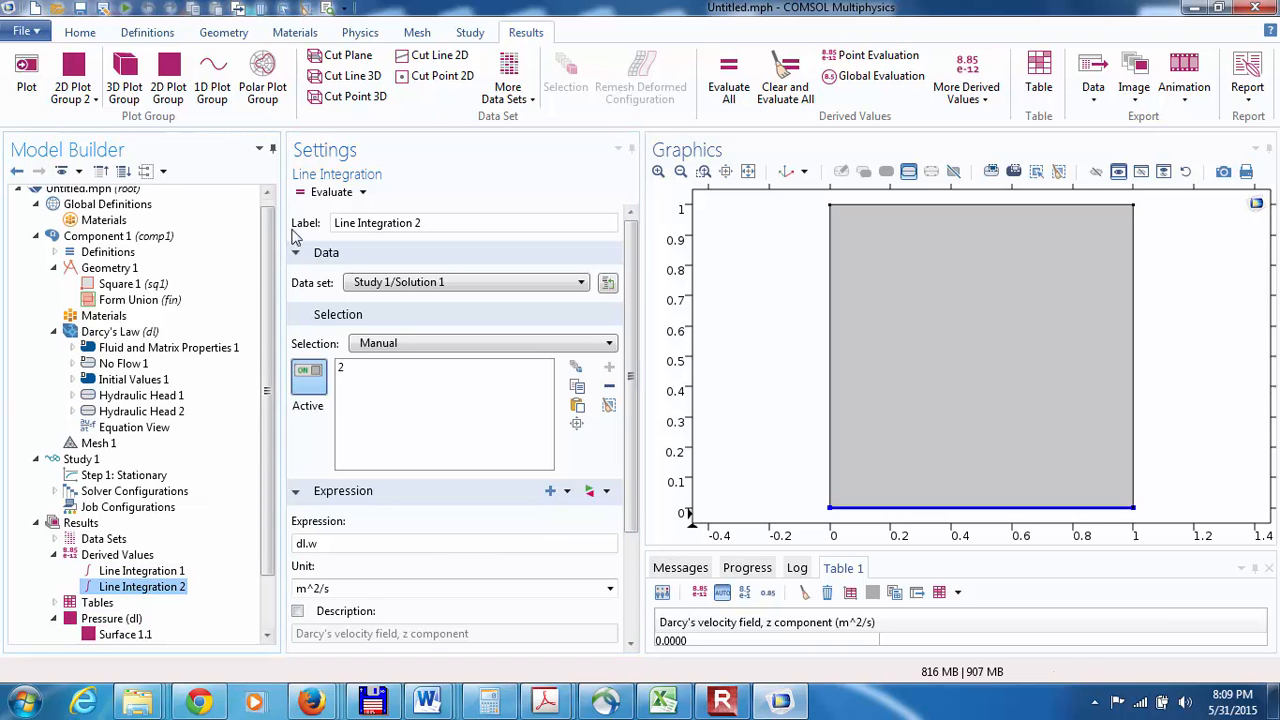
pyautogui.click(310, 197)
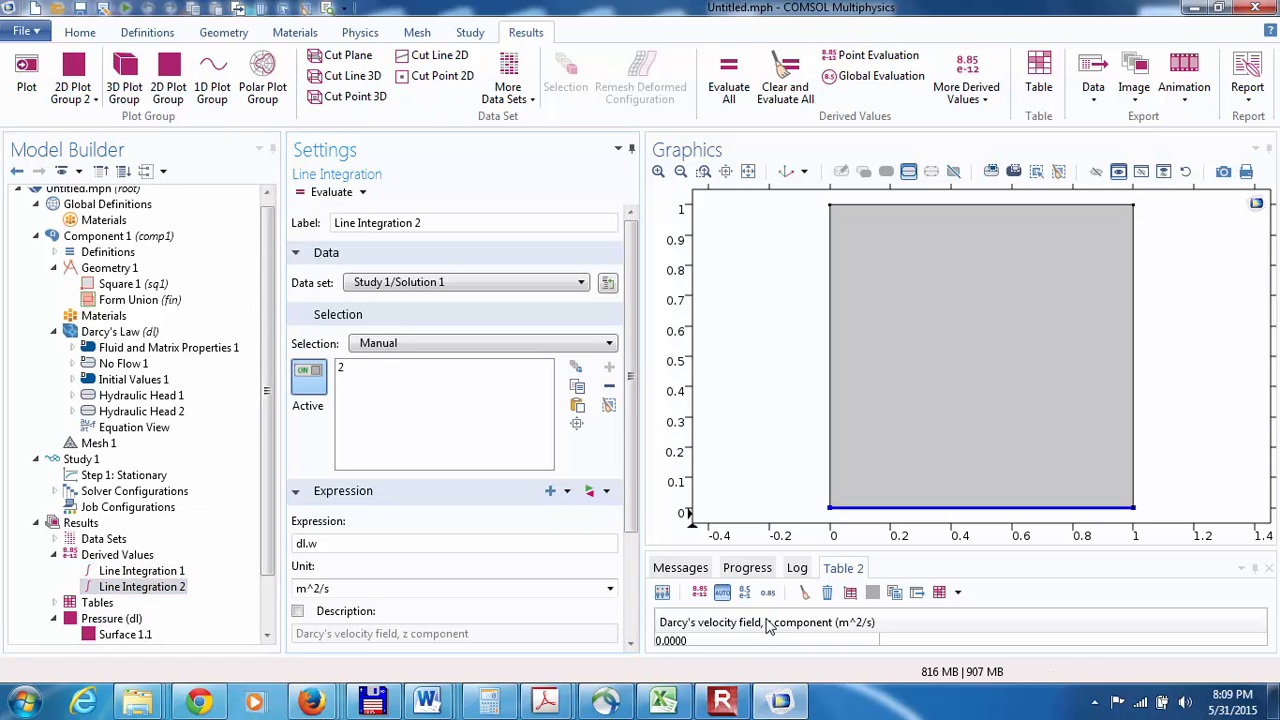
pyautogui.click(722, 700)
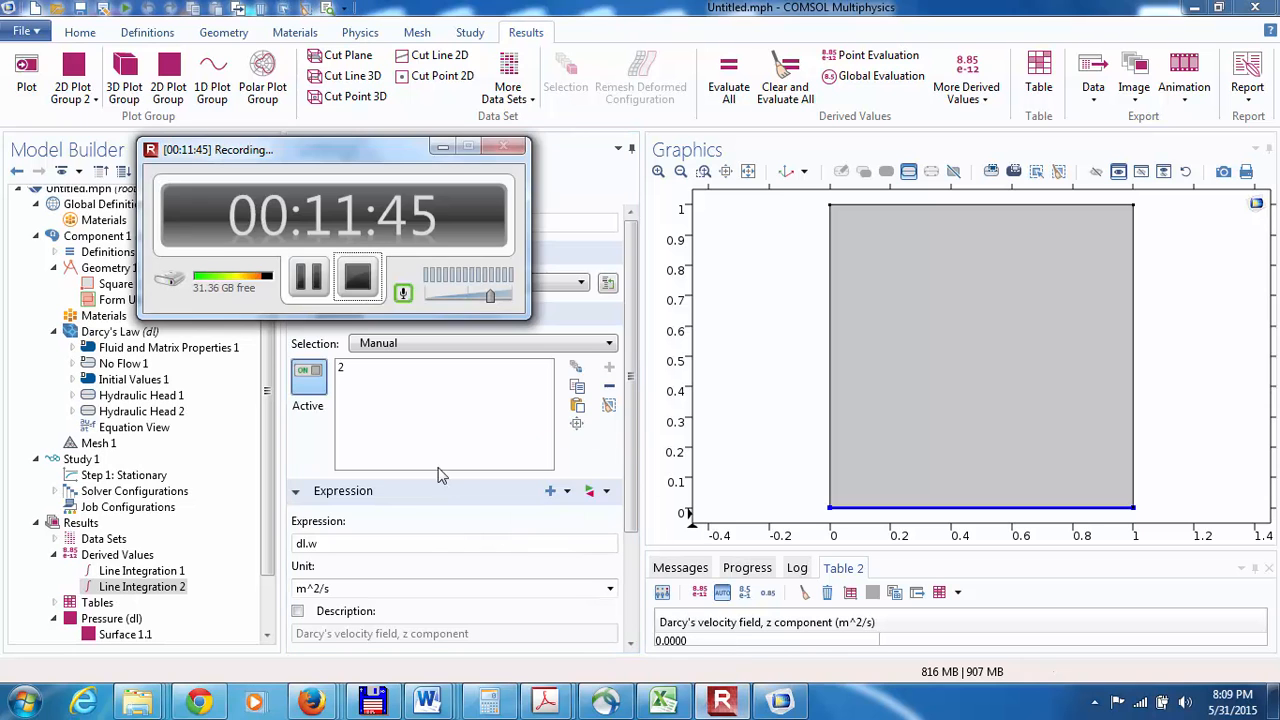
pyautogui.click(308, 280)
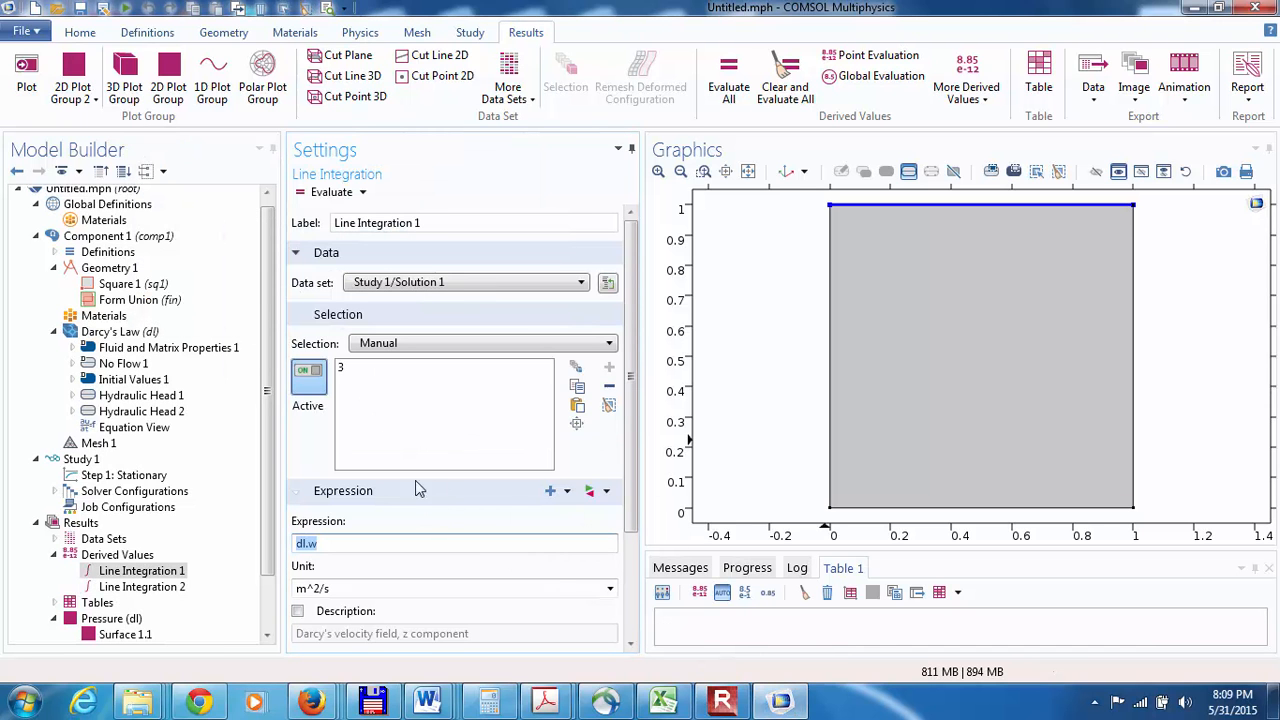
pyautogui.click(722, 700)
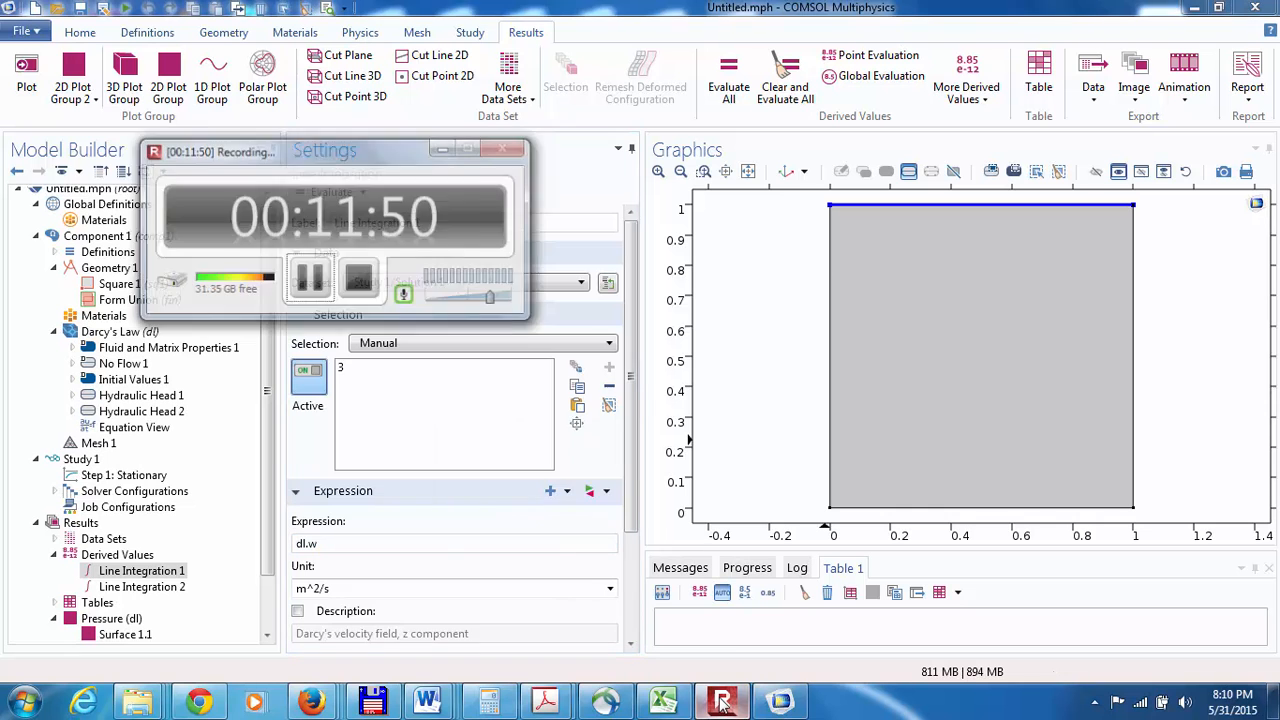
# Step: Replace the top-boundary line integration's expression with the y component of Darcy's velocity field, dl.v, and evaluate it
pyautogui.click(722, 700)
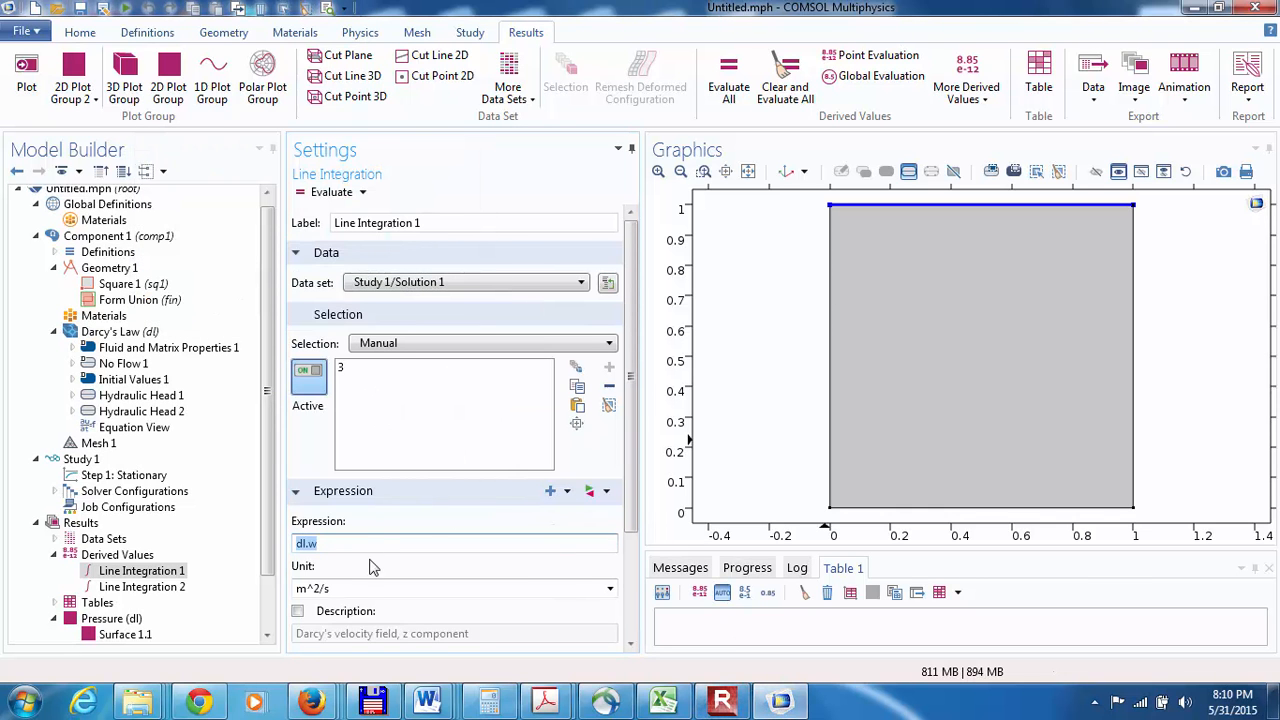
pyautogui.press('BackSpace')
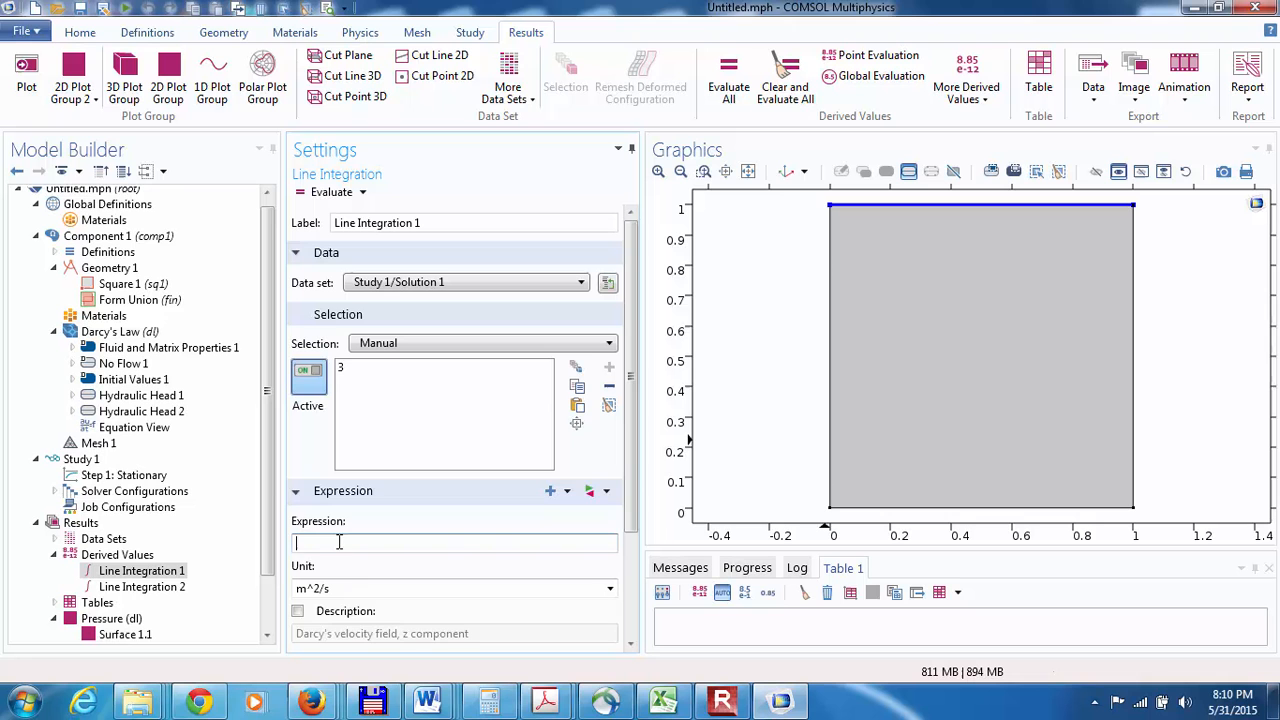
pyautogui.click(568, 493)
pyautogui.click(600, 229)
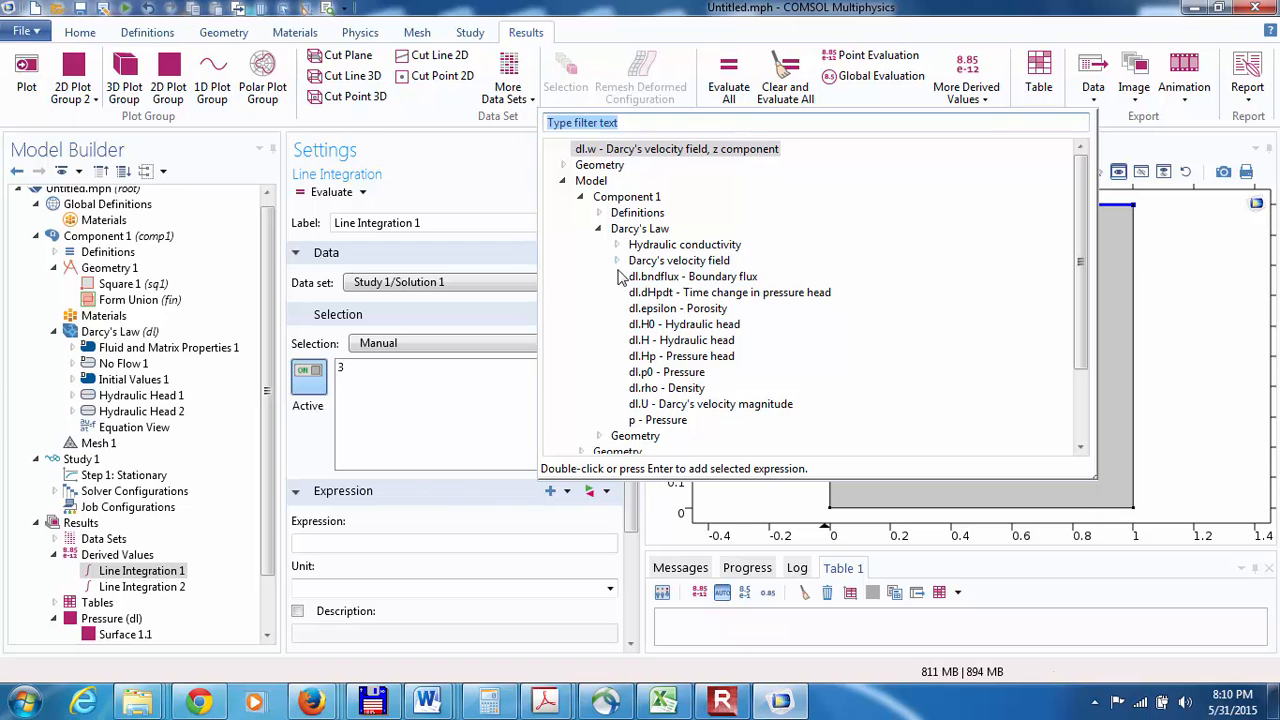
pyautogui.click(616, 261)
pyautogui.click(652, 294)
pyautogui.doubleClick(652, 294)
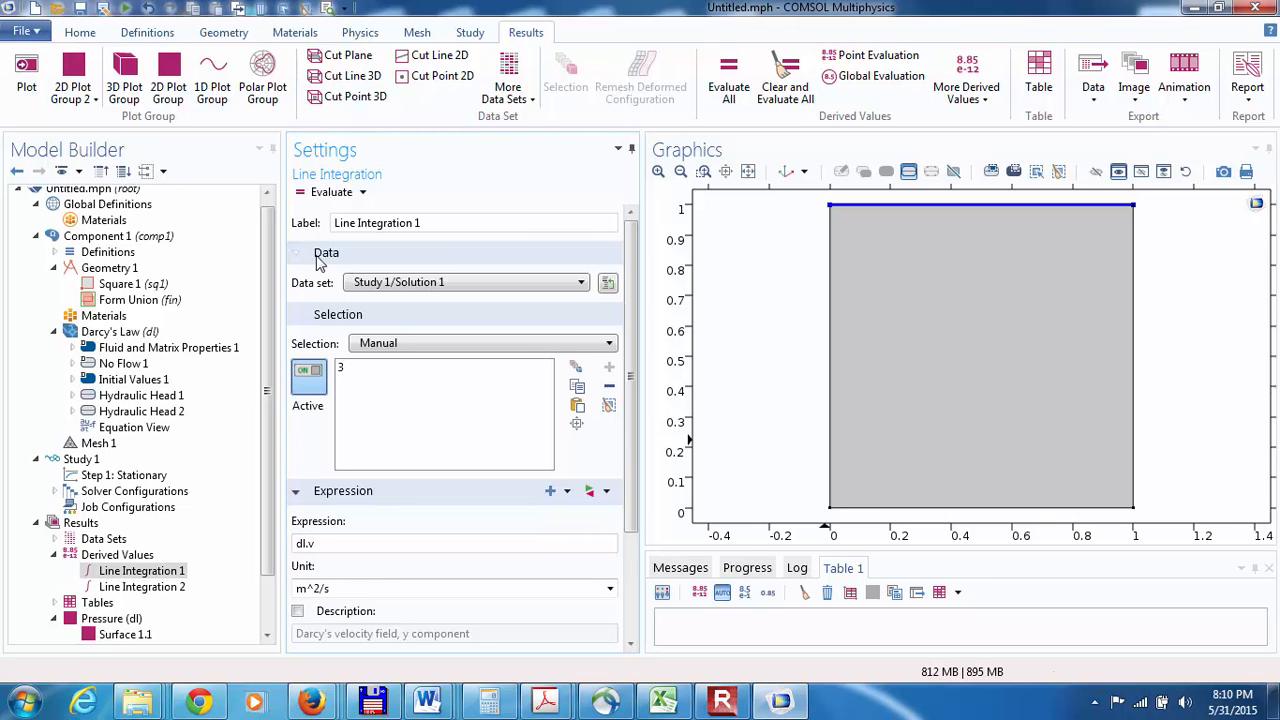
pyautogui.click(303, 194)
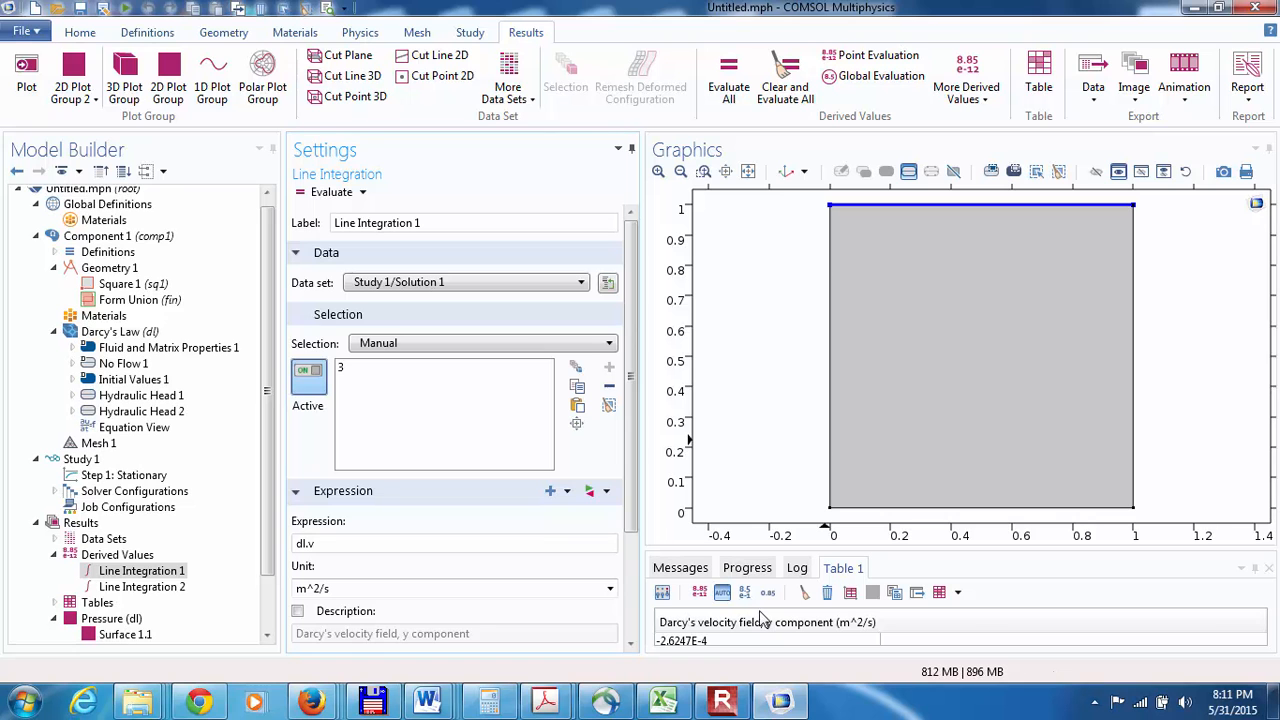
# Step: Replace the bottom-boundary line integration's expression with dl.v, Darcy's velocity field y component, and evaluate it
pyautogui.click(143, 588)
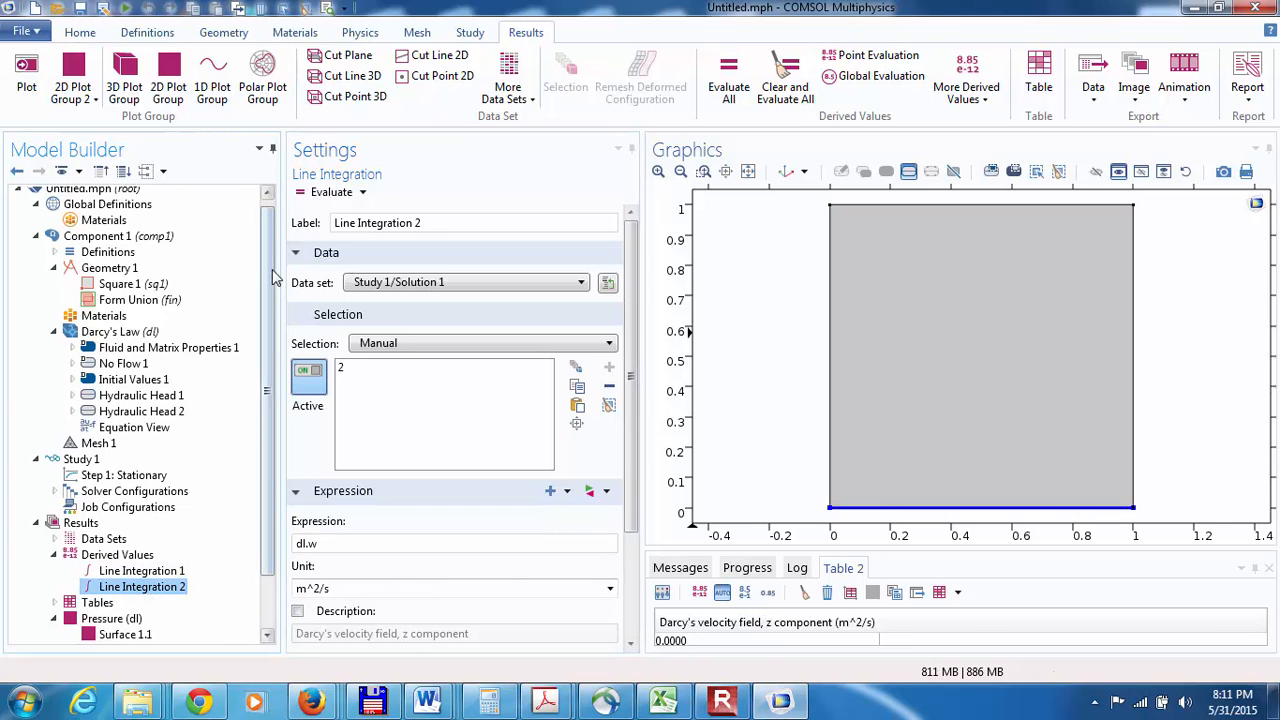
pyautogui.click(303, 197)
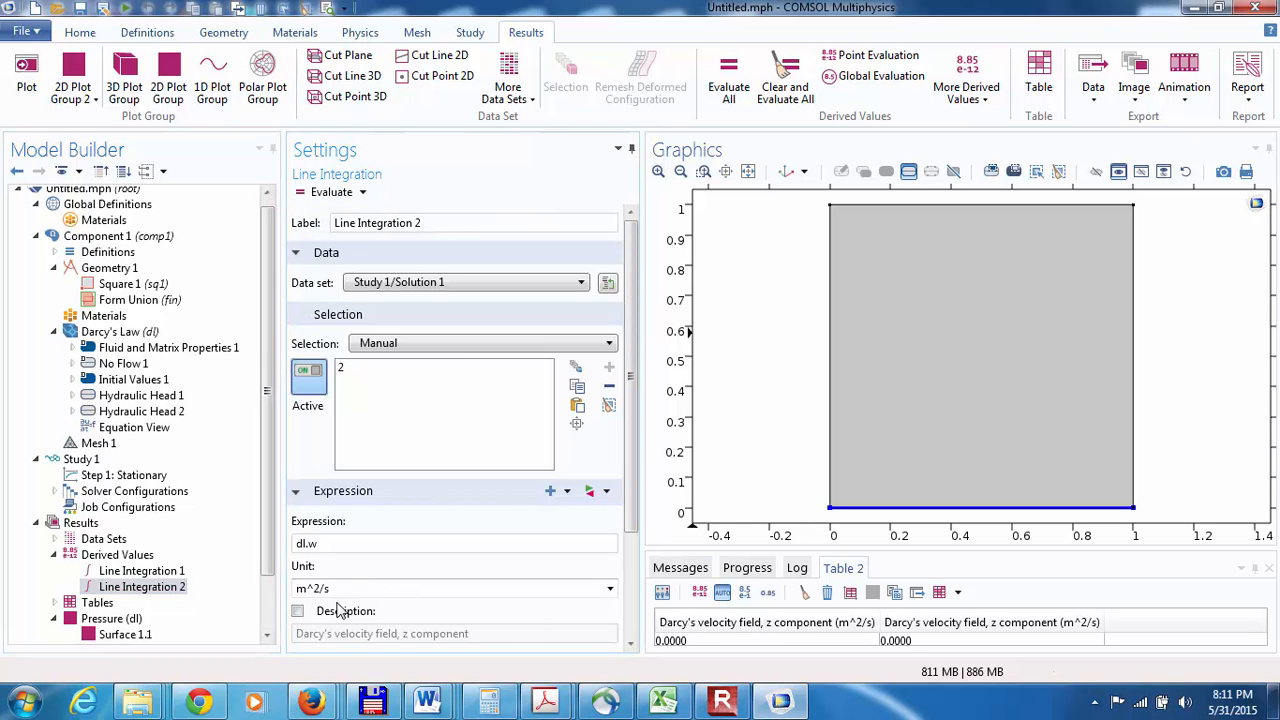
pyautogui.click(318, 546)
pyautogui.hotkey('ctrl', 'a')
pyautogui.press('BackSpace')
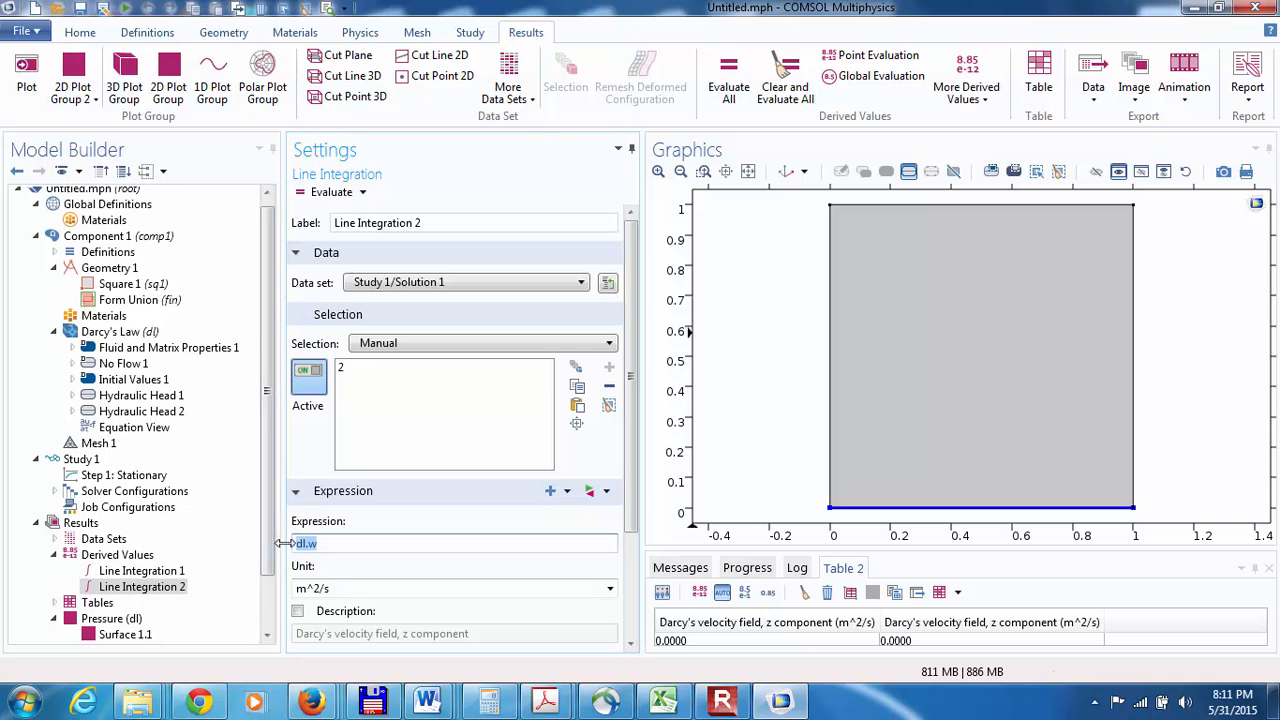
pyautogui.click(550, 491)
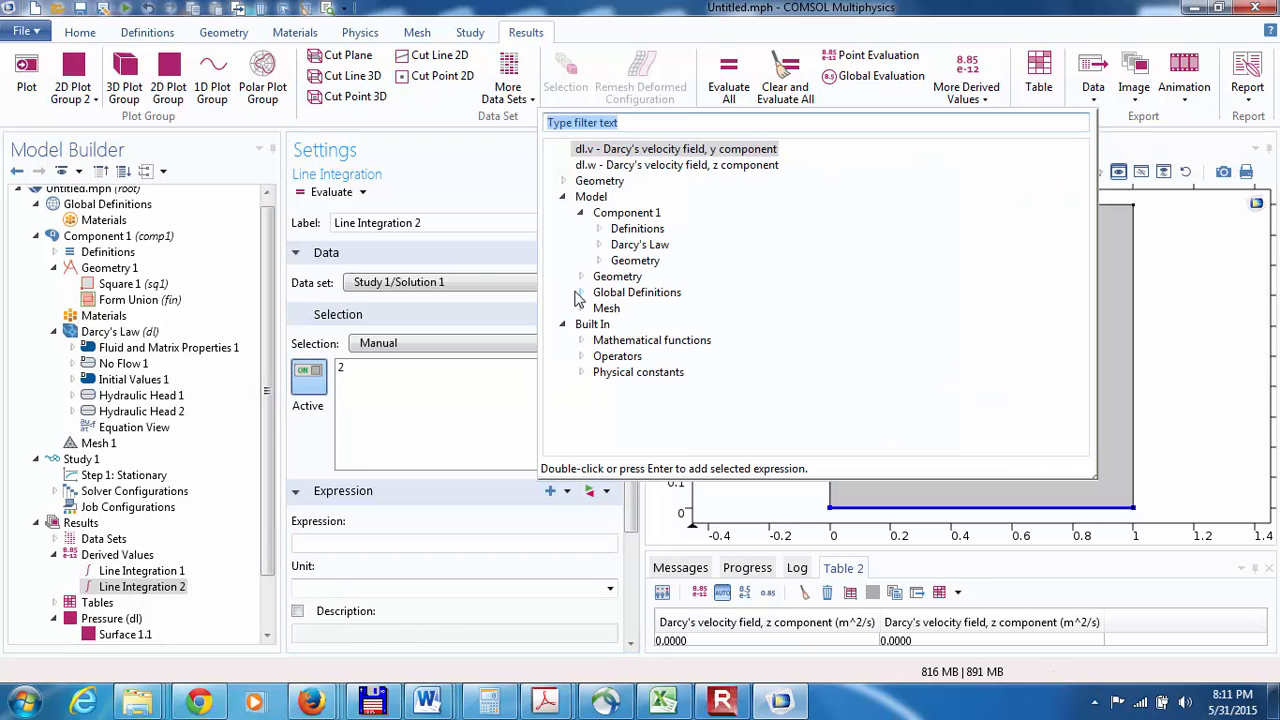
pyautogui.click(598, 244)
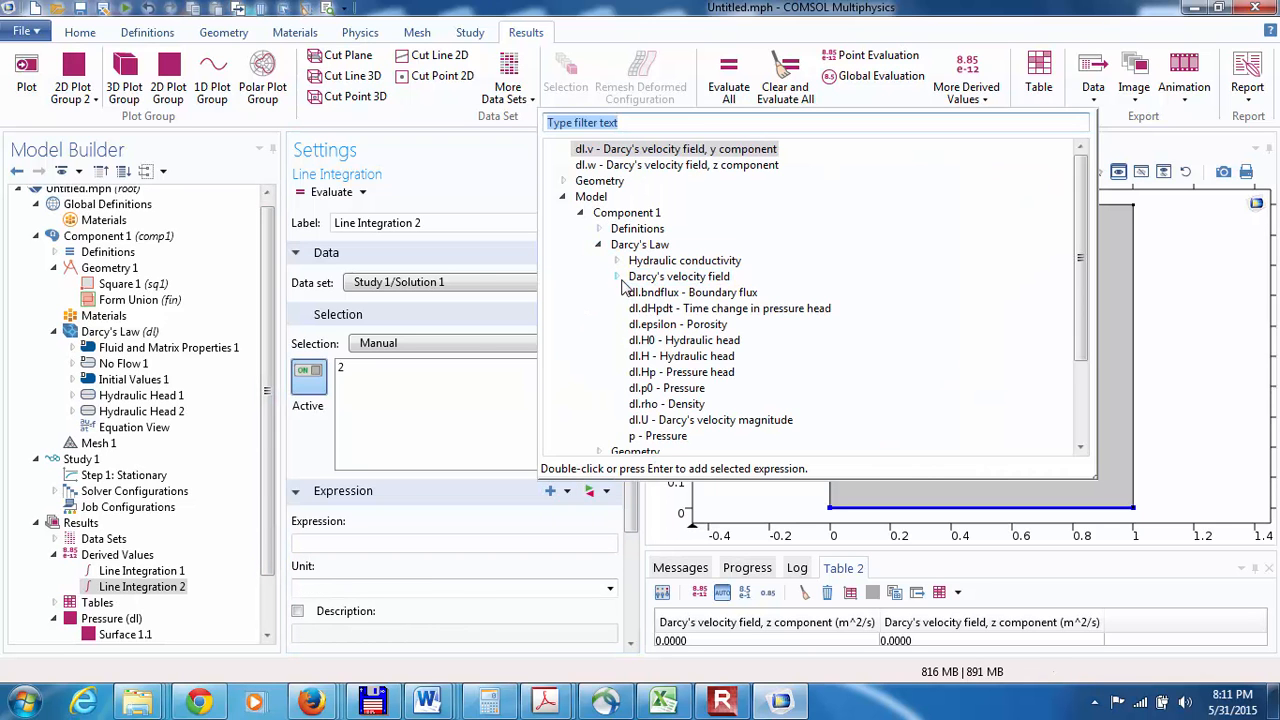
pyautogui.click(617, 277)
pyautogui.doubleClick(672, 310)
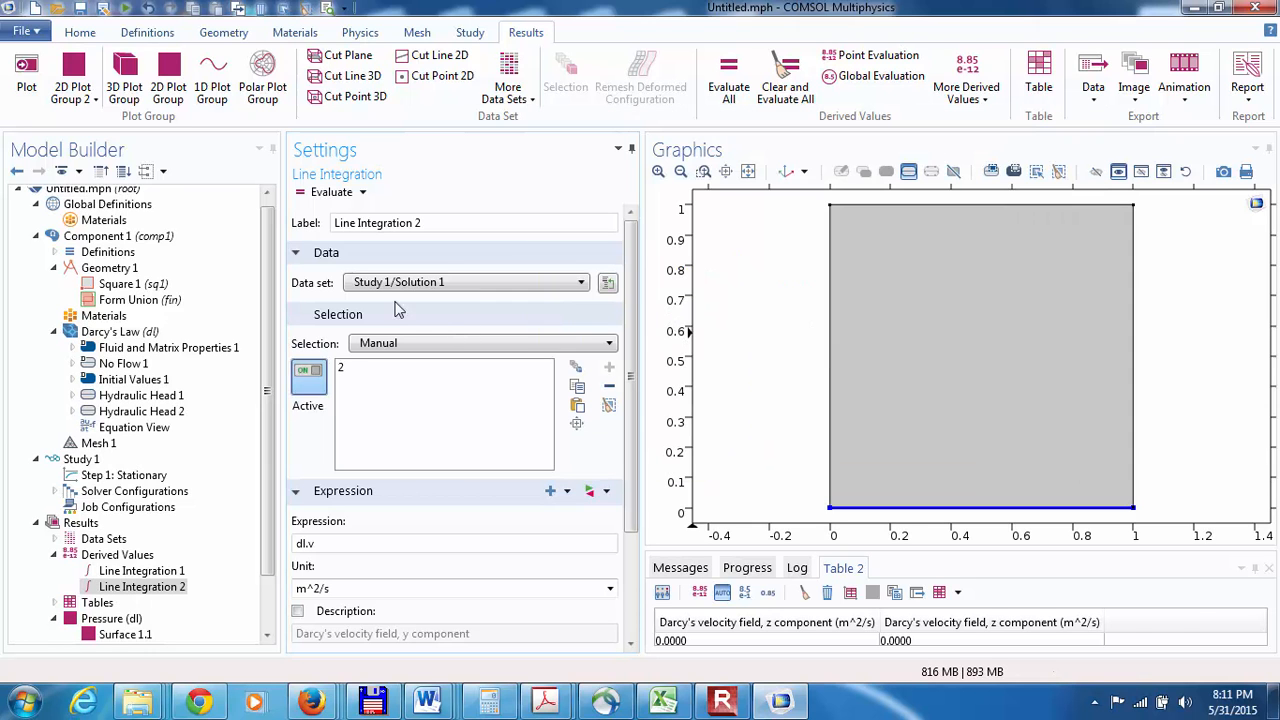
pyautogui.click(310, 192)
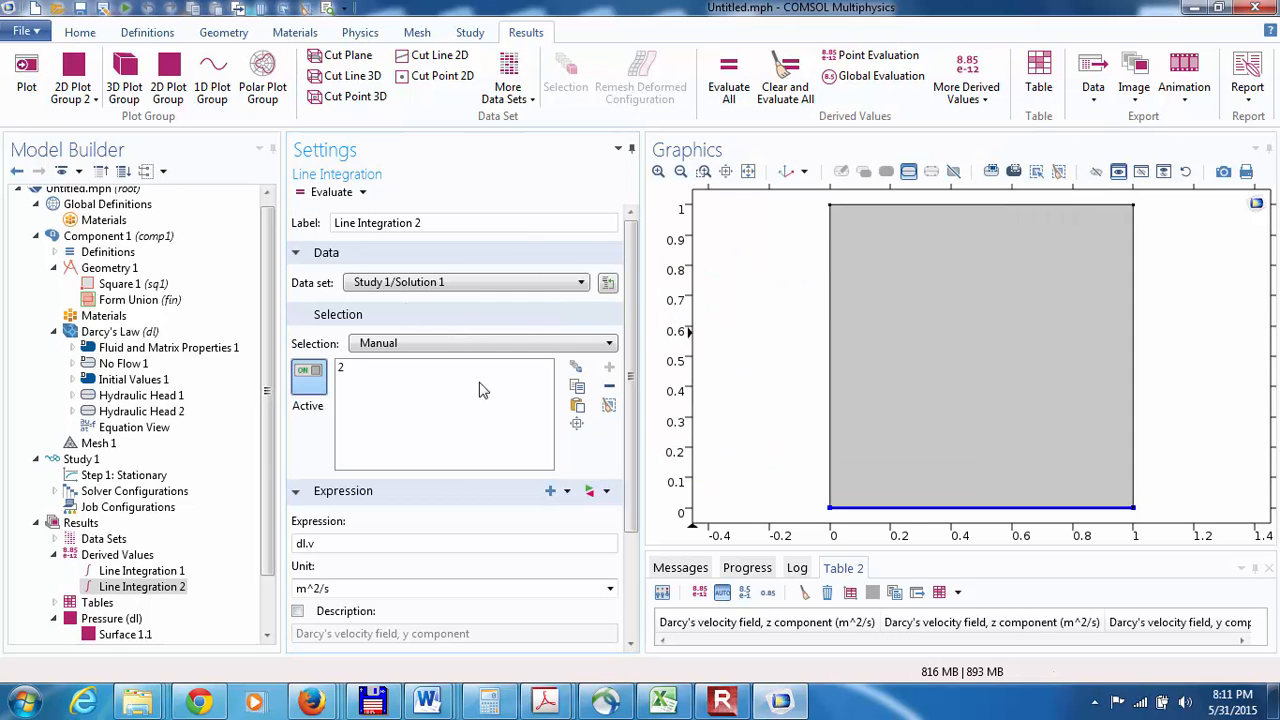
# Step: Clear the old results from Table 2 and Table 1 and re-evaluate the top- and bottom-boundary line integrations of dl.v
pyautogui.click(804, 592)
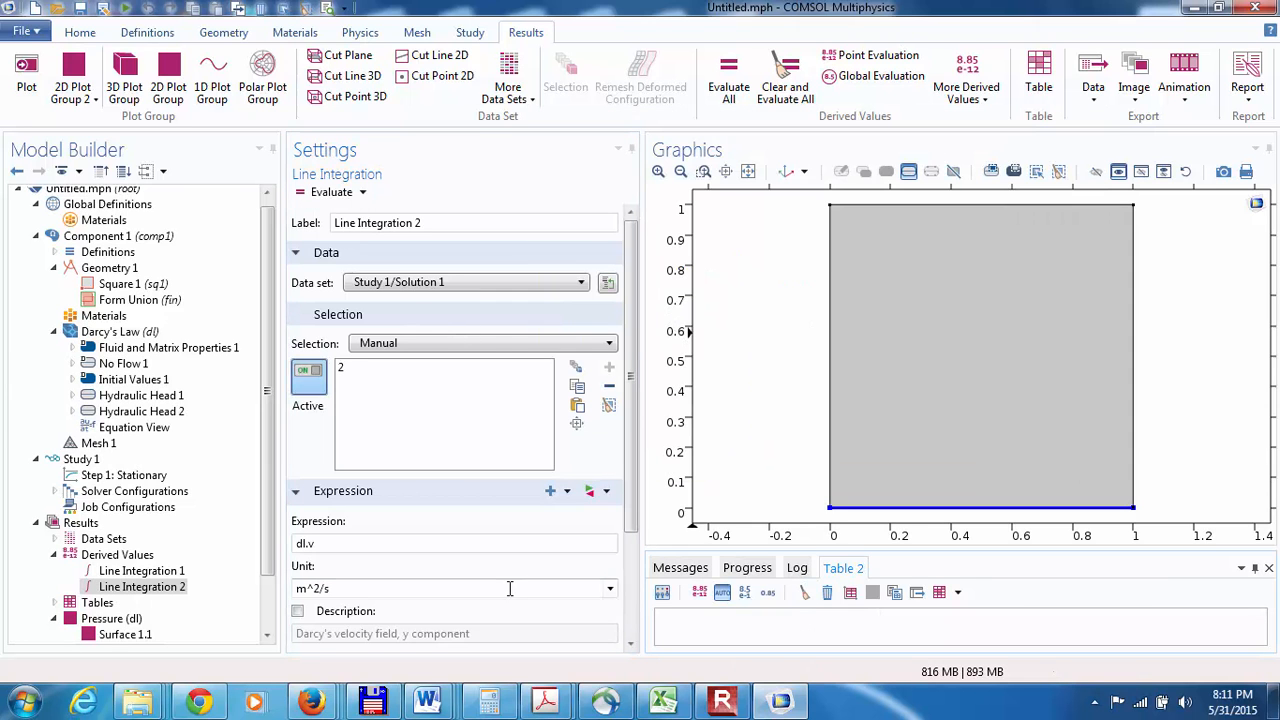
pyautogui.click(165, 572)
pyautogui.click(310, 192)
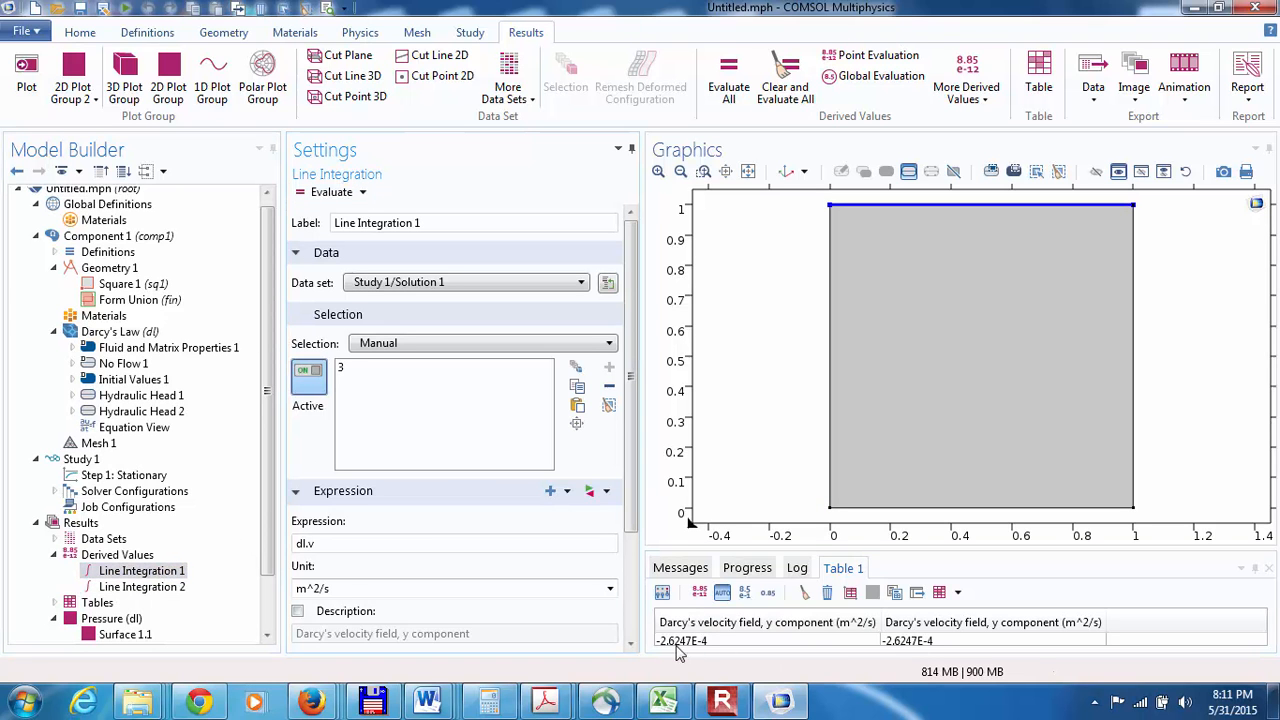
pyautogui.click(804, 592)
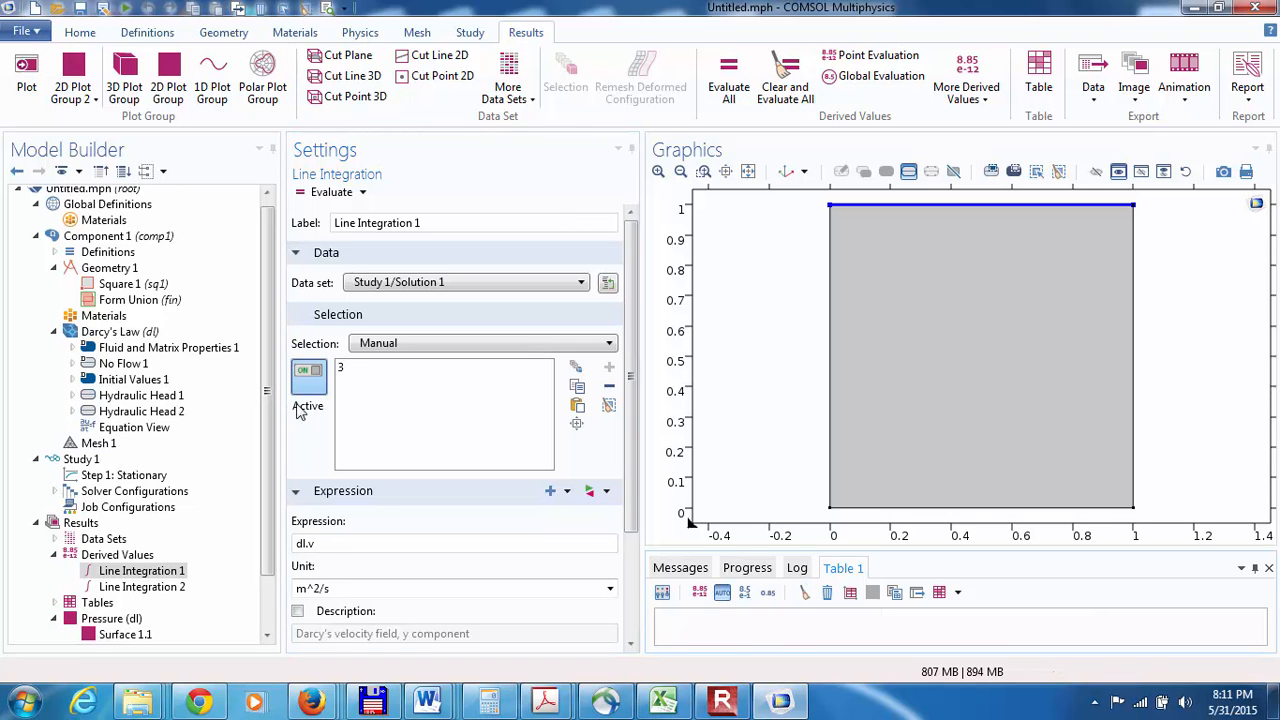
pyautogui.click(310, 192)
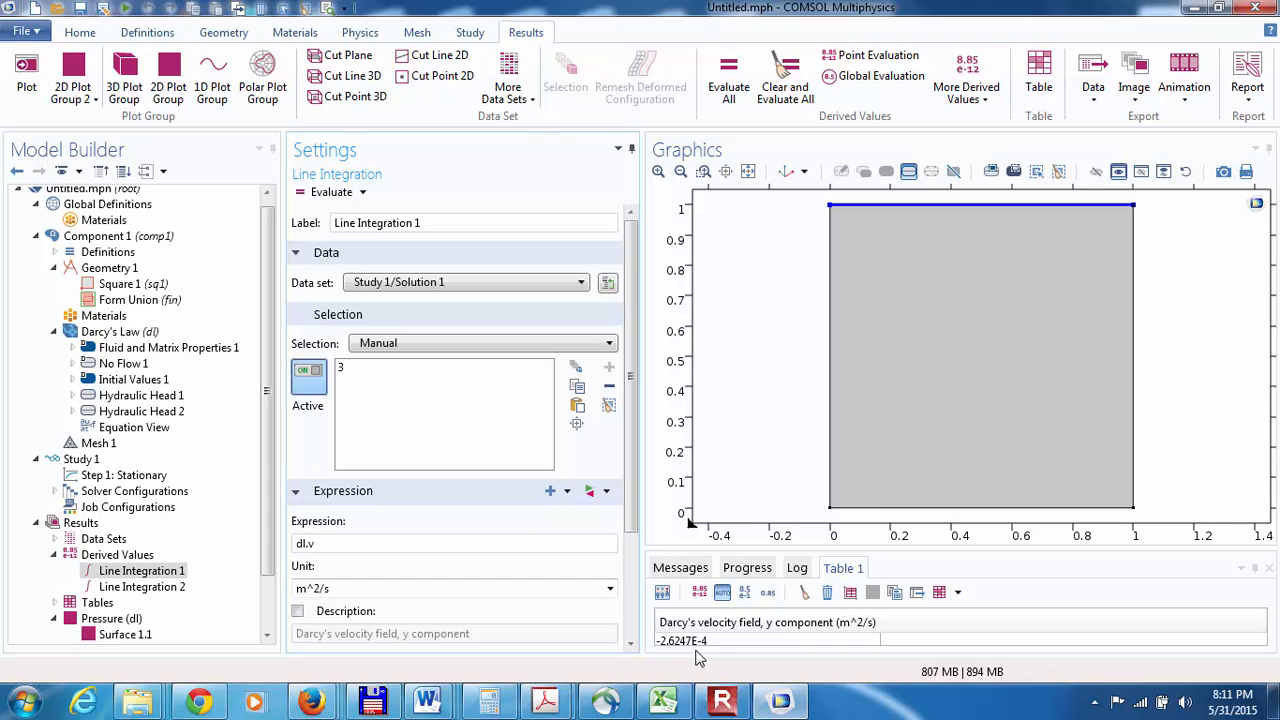
pyautogui.click(126, 590)
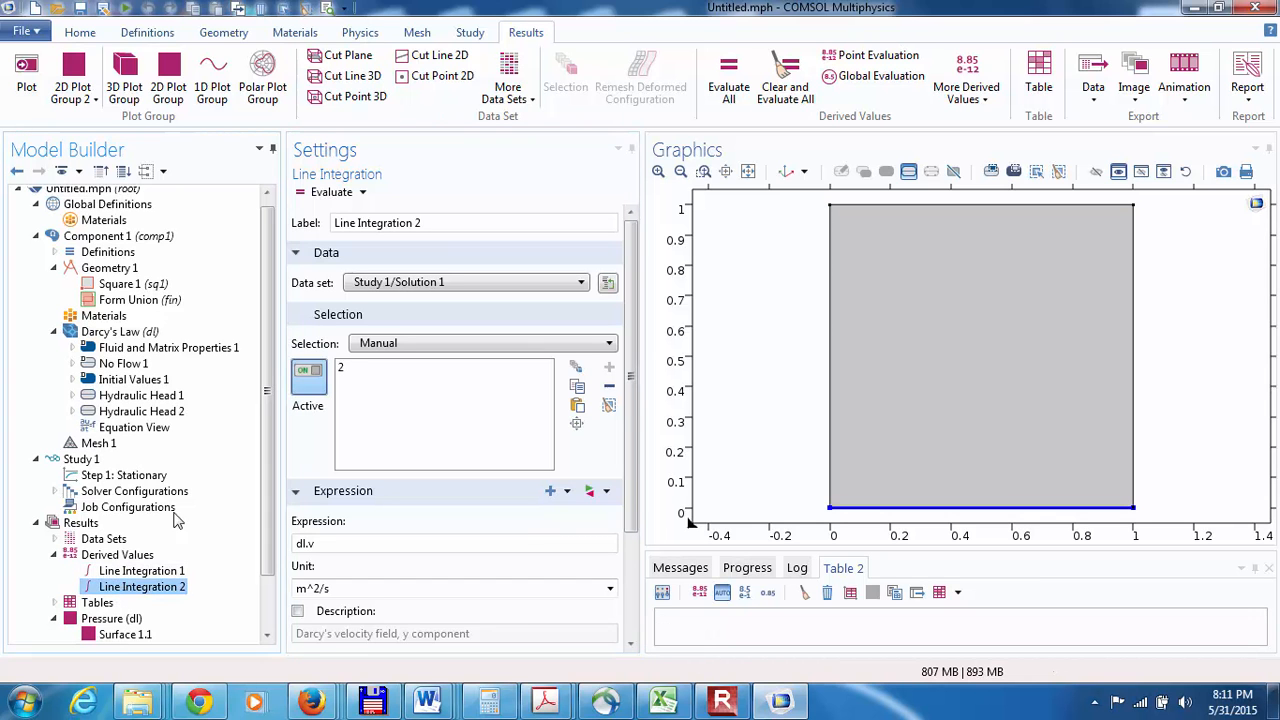
pyautogui.click(304, 195)
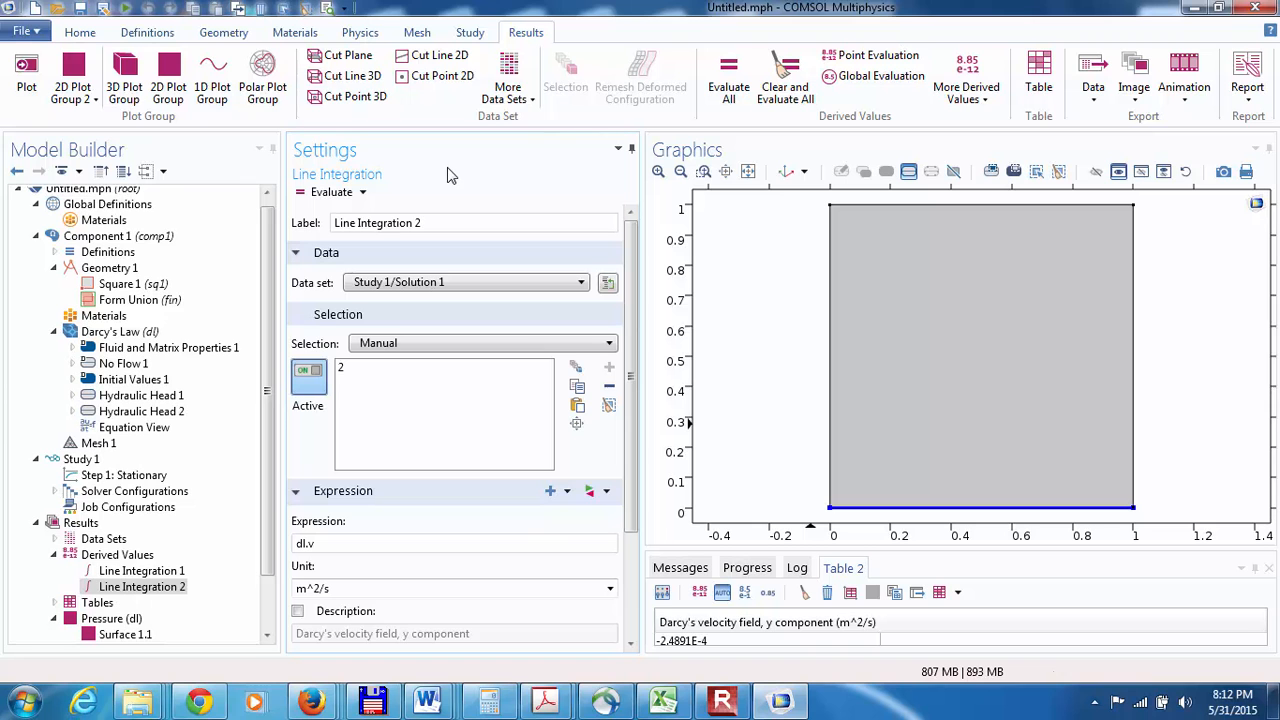
# Step: Duplicate the bottom-boundary line integration twice to get Line Integration 3 and Line Integration 4
pyautogui.click(148, 571)
pyautogui.click(140, 587)
pyautogui.rightClick(138, 588)
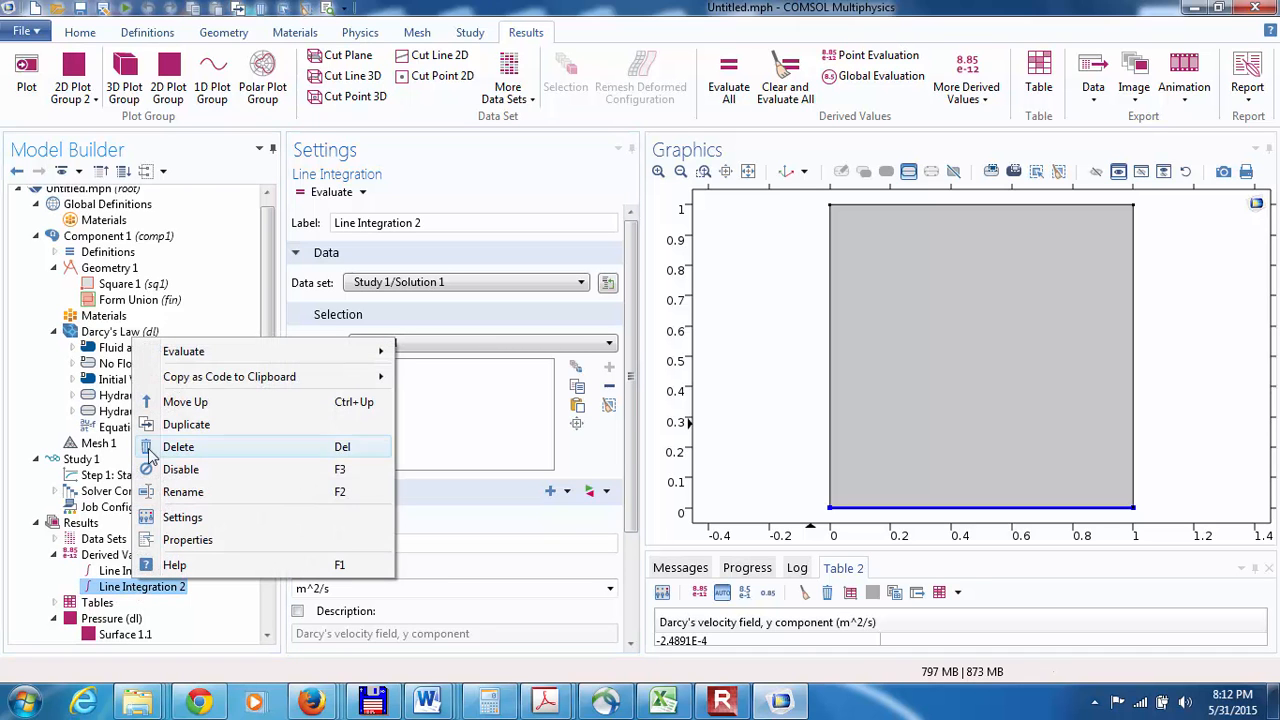
pyautogui.click(170, 428)
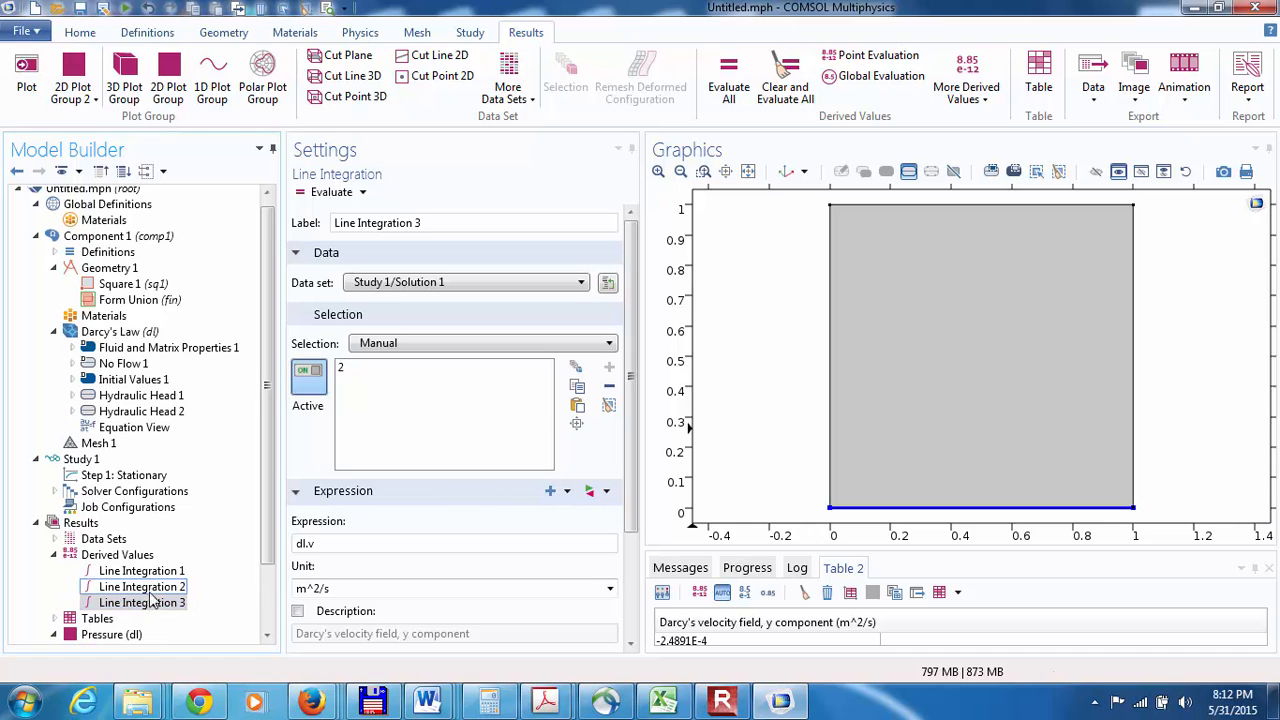
pyautogui.rightClick(163, 605)
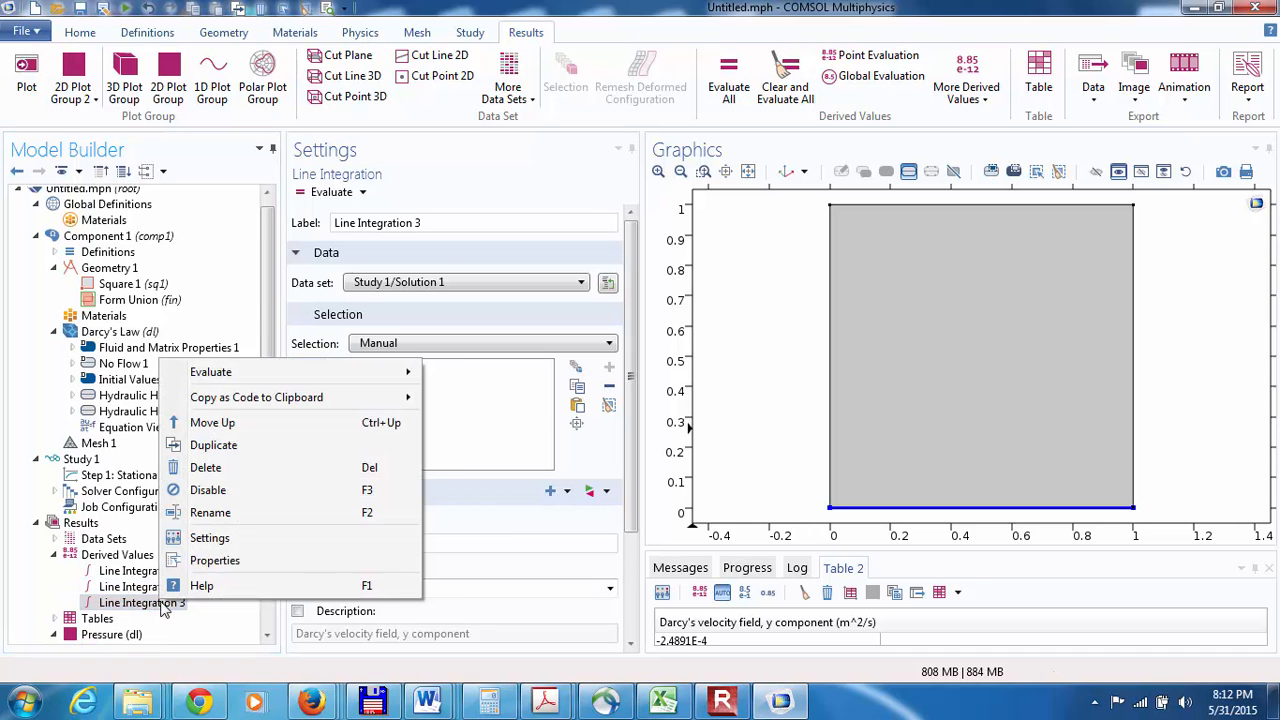
pyautogui.click(166, 445)
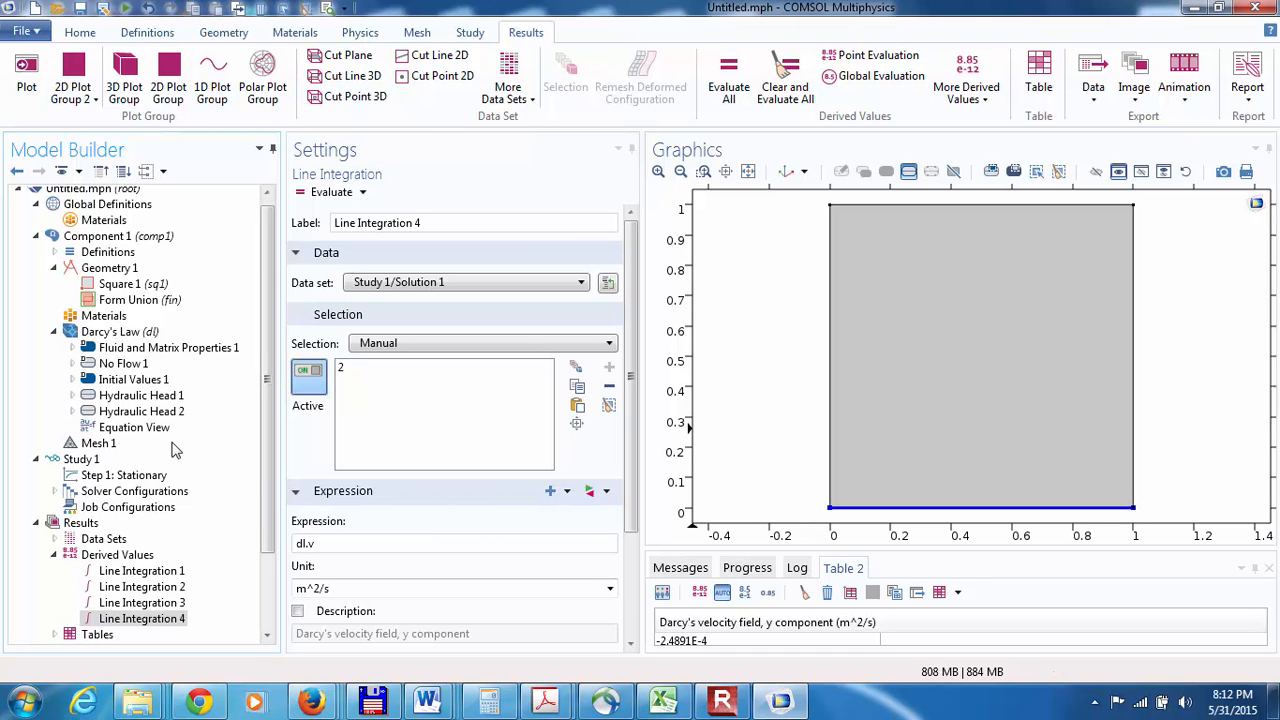
# Step: Enable computing boundary fluxes, with smoothing applied to them, in the Darcy's Law discretization settings
pyautogui.click(118, 336)
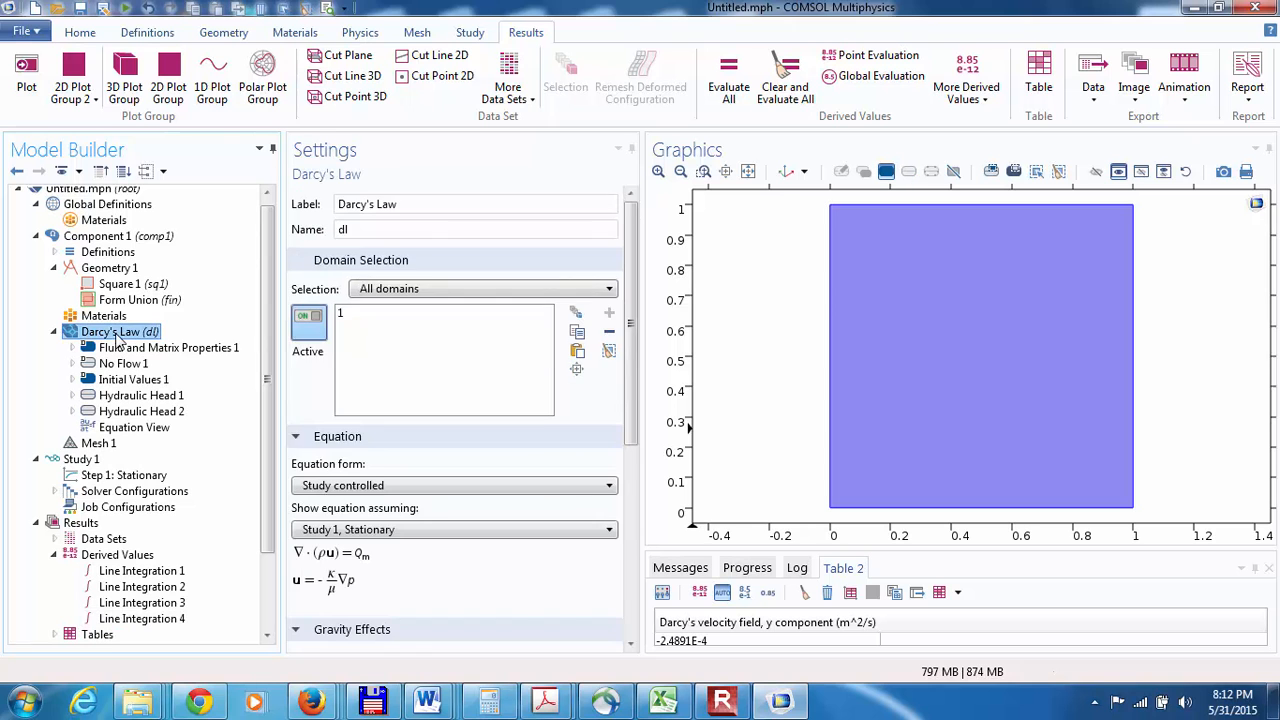
pyautogui.click(630, 628)
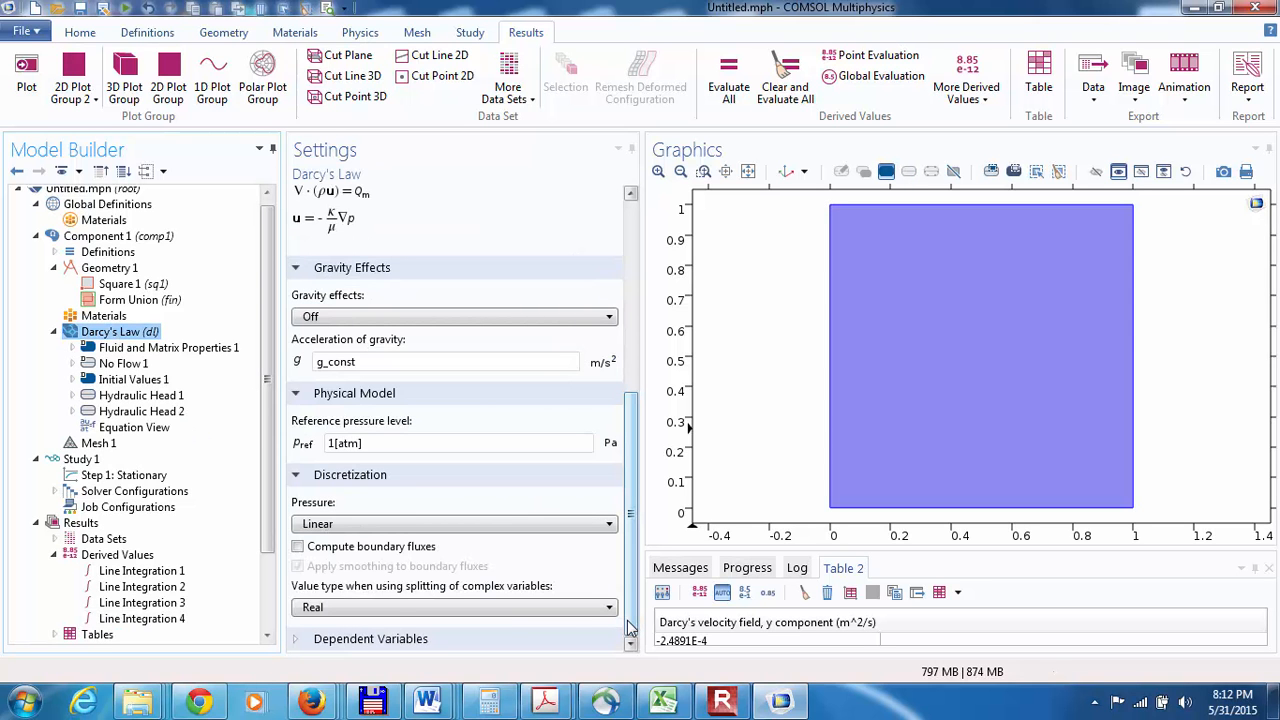
pyautogui.click(297, 547)
pyautogui.click(297, 566)
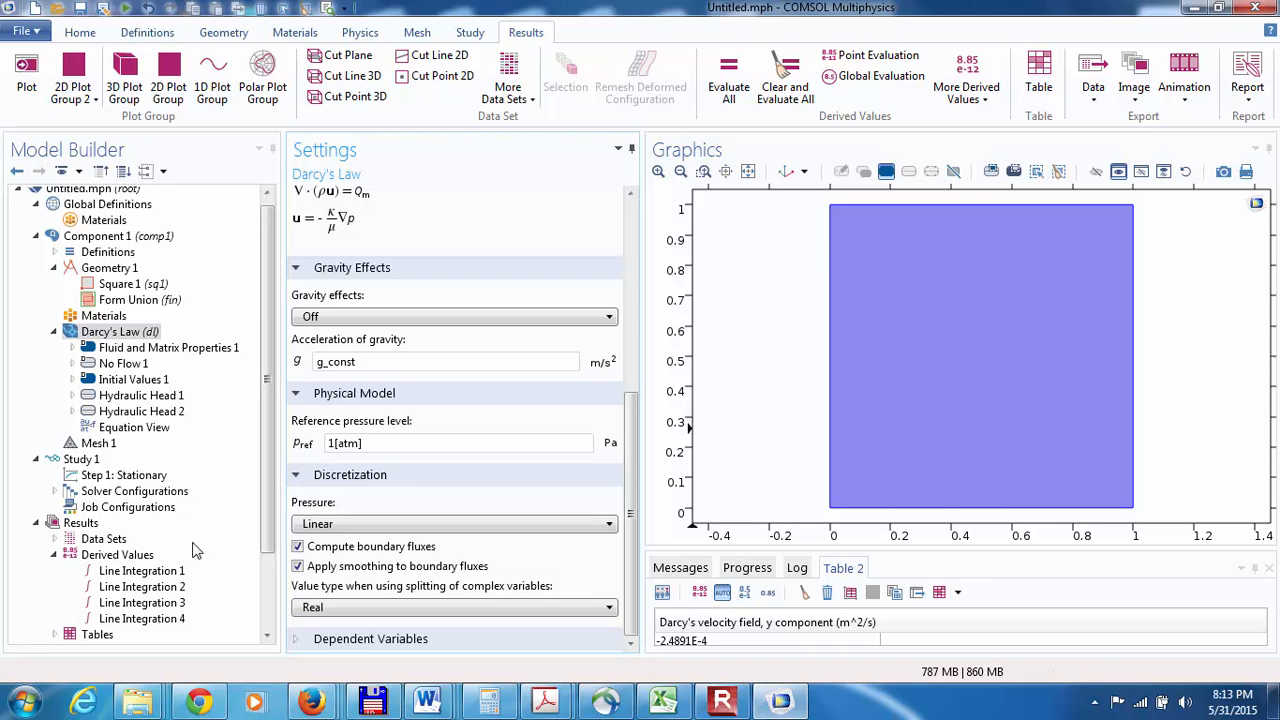
# Step: Recompute the stationary study step
pyautogui.click(266, 637)
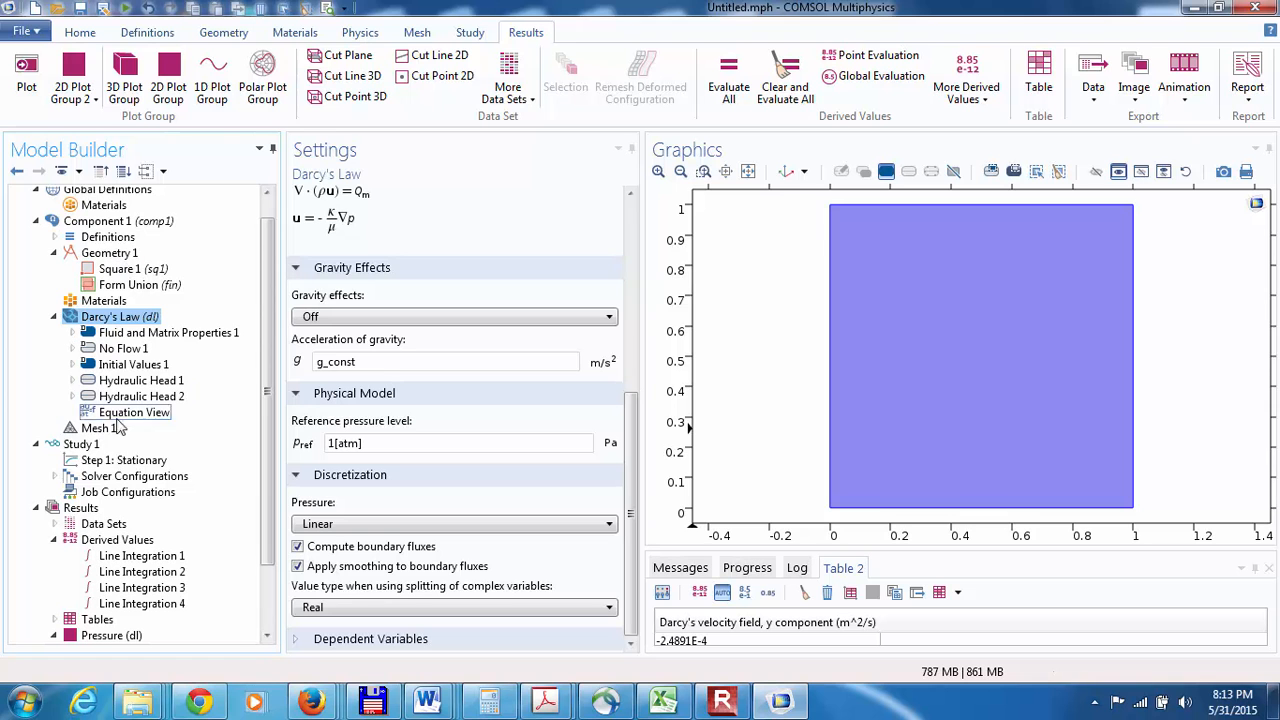
pyautogui.click(105, 460)
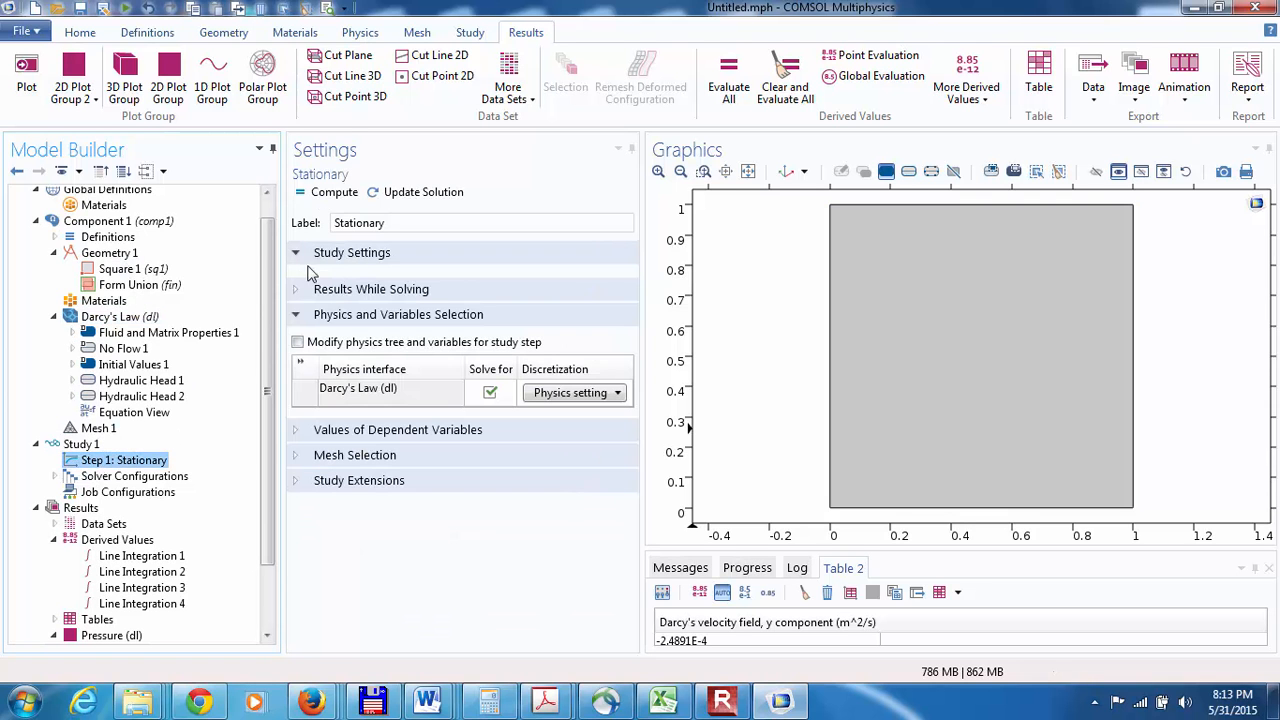
pyautogui.click(315, 195)
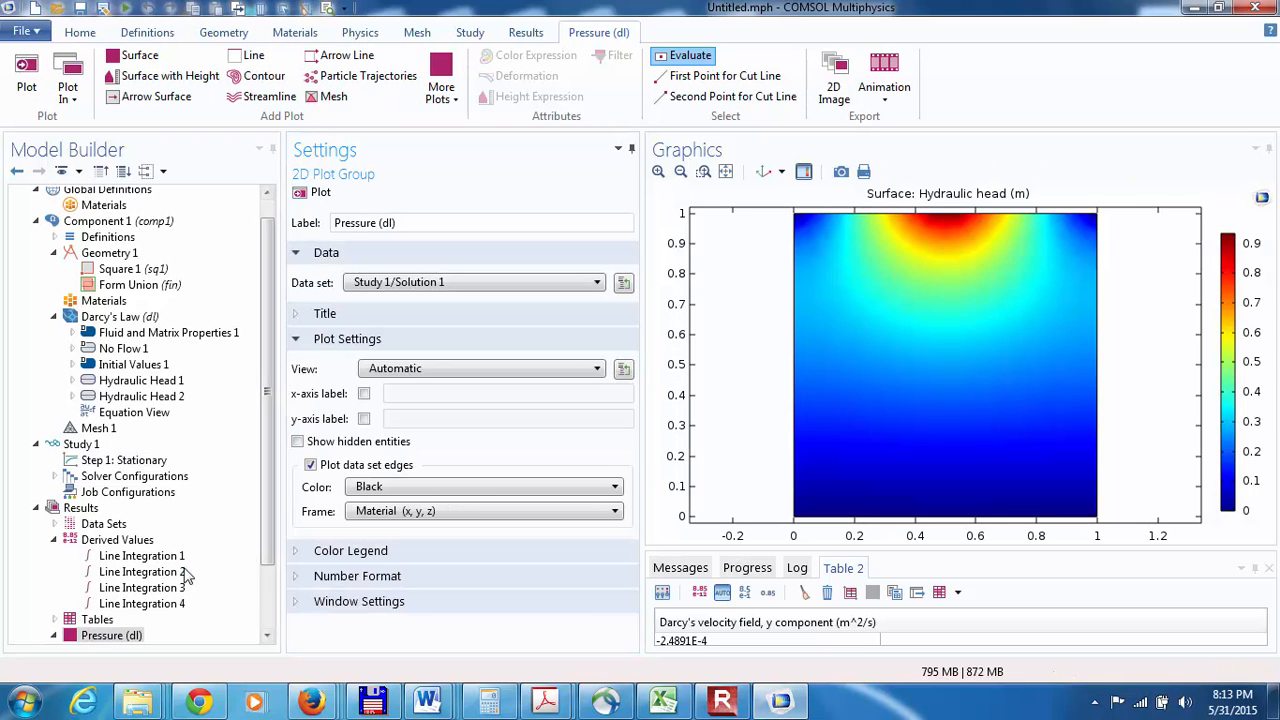
# Step: Replace the expression of Line Integration 3 with the Darcy's Law boundary flux, dl.bndflux
pyautogui.click(140, 589)
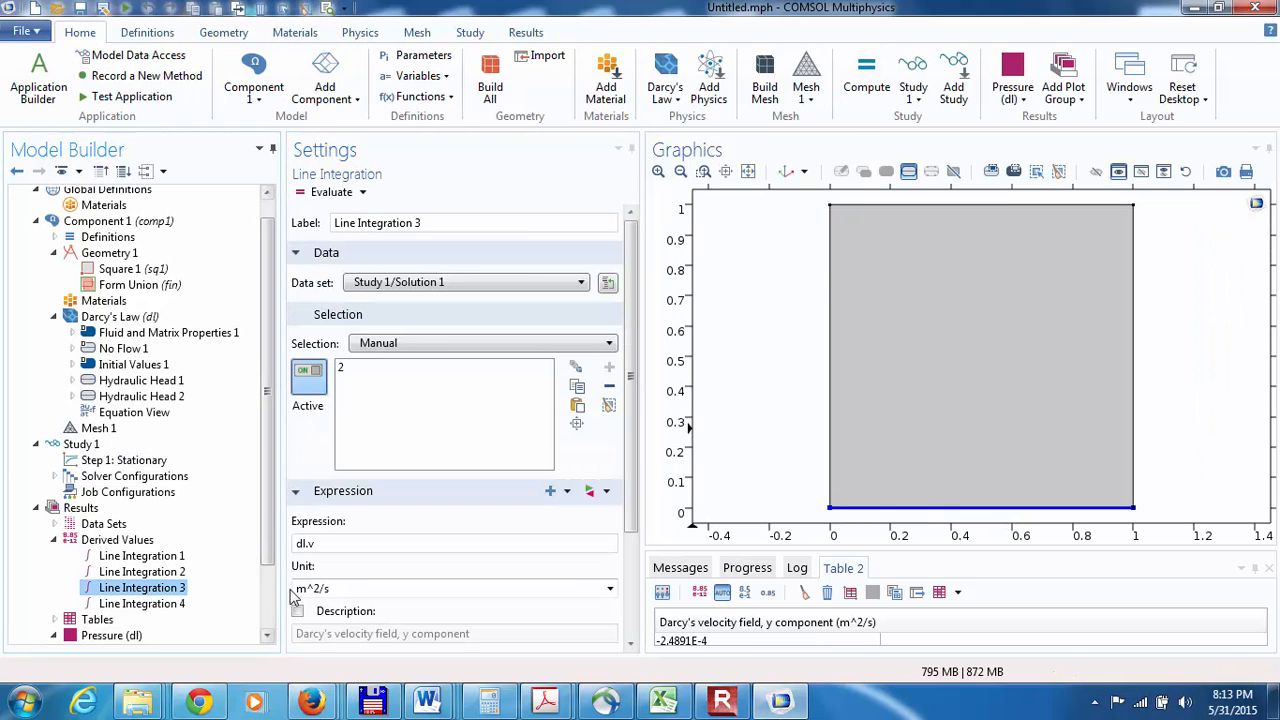
pyautogui.moveTo(329, 543); pyautogui.dragTo(261, 556)
pyautogui.press('BackSpace')
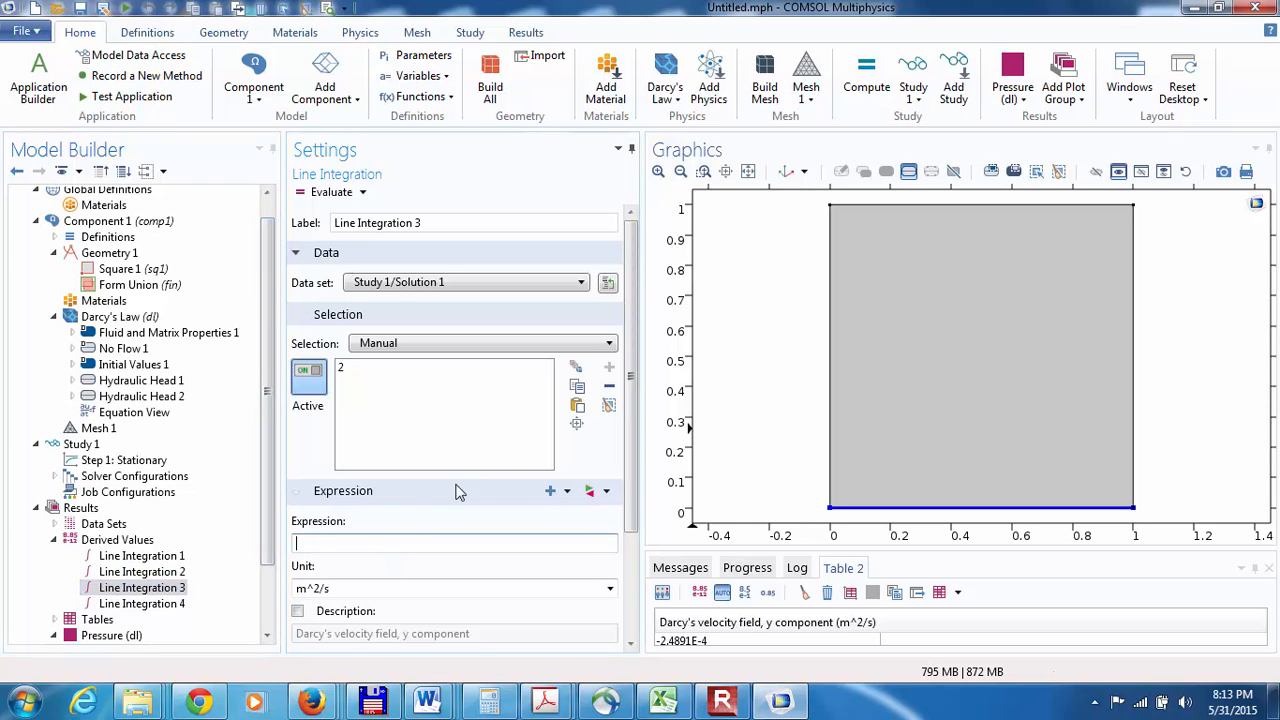
pyautogui.click(550, 490)
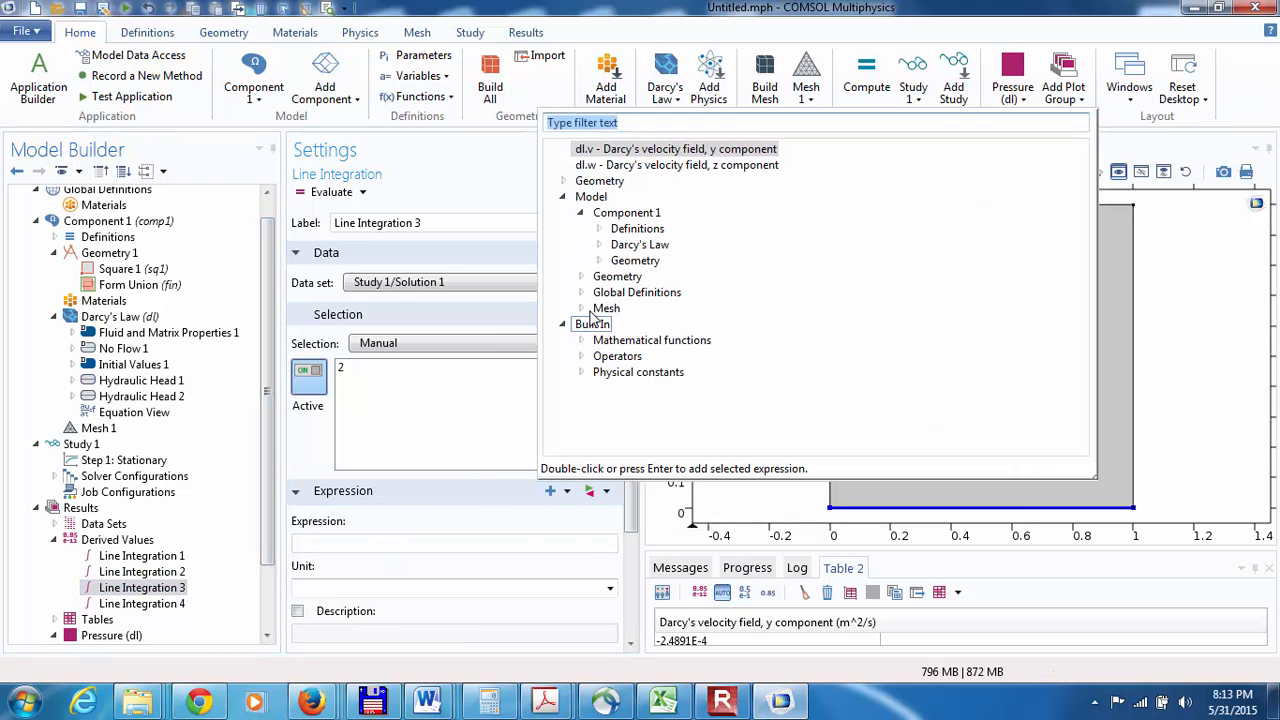
pyautogui.click(598, 244)
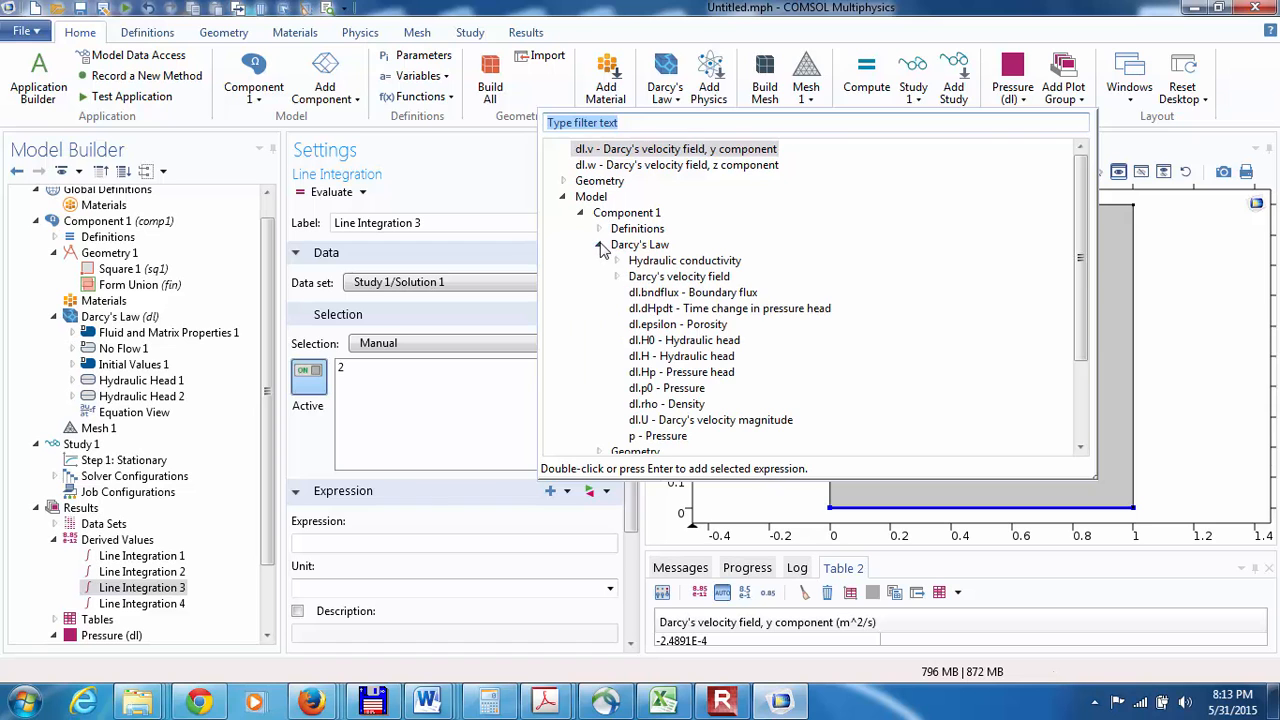
pyautogui.click(645, 293)
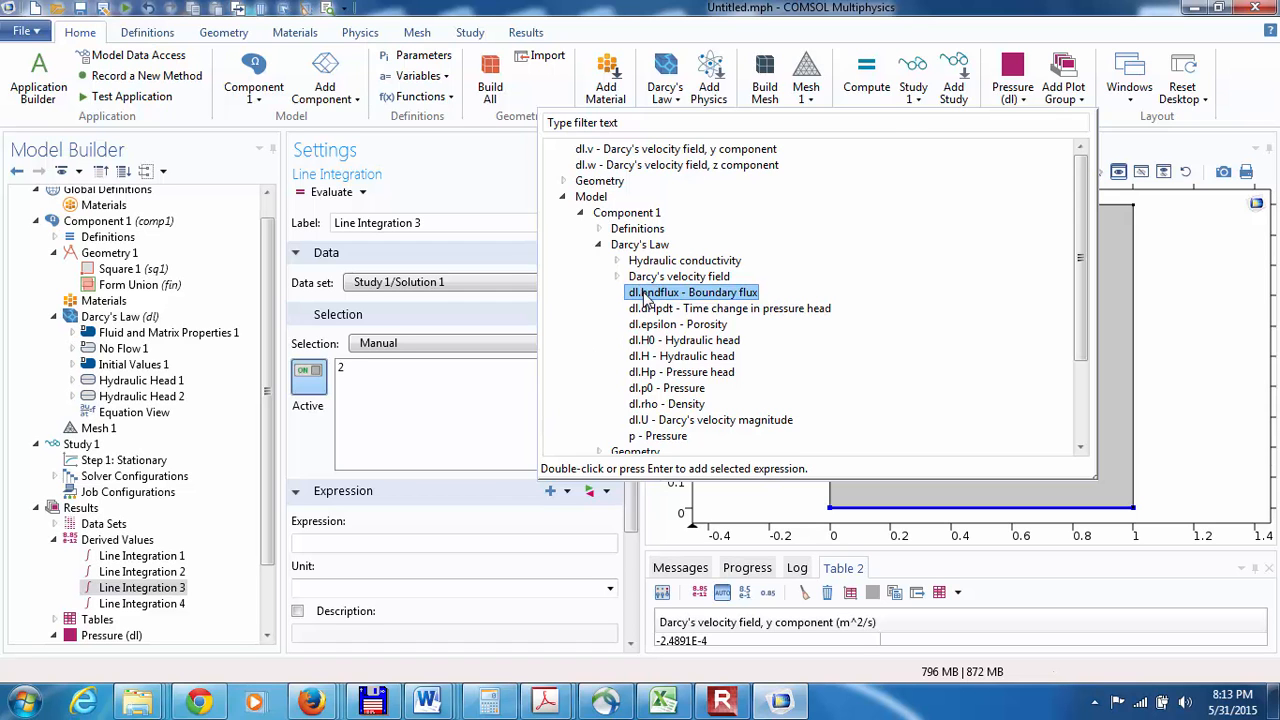
pyautogui.doubleClick(645, 293)
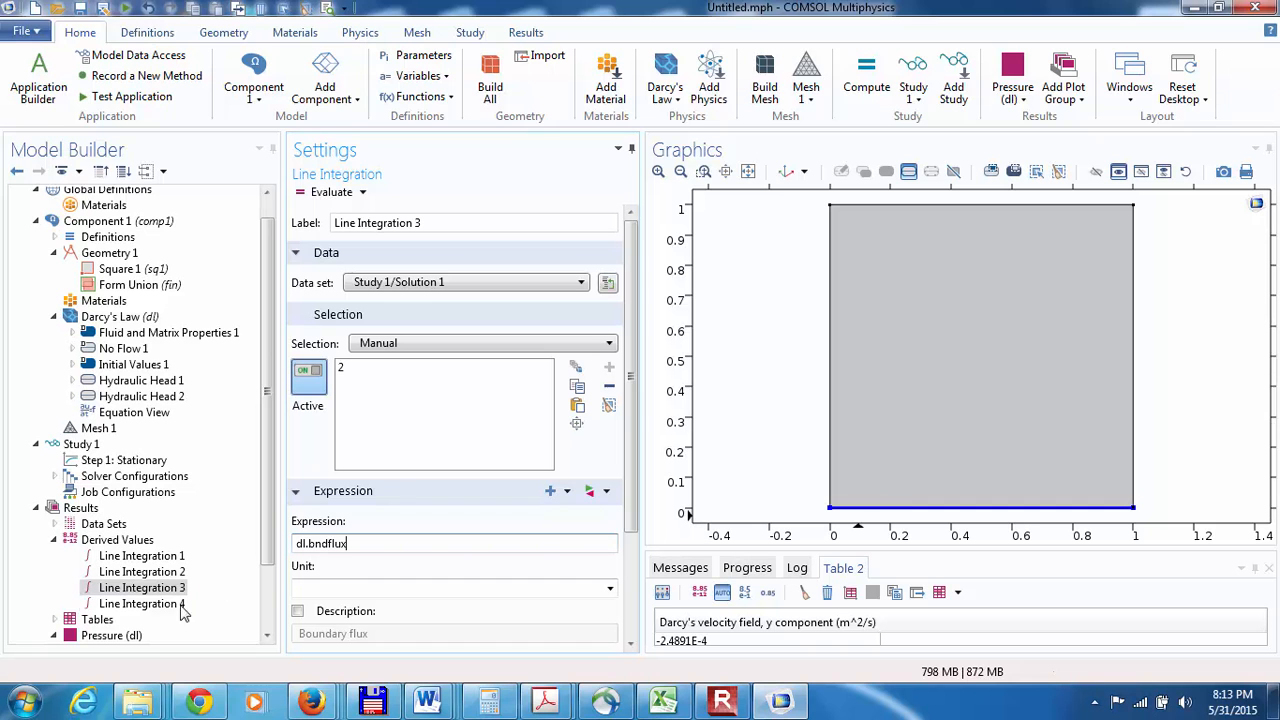
# Step: Replace the bottom boundary in Line Integration 3's selection with the top boundary of the square, boundary 3
pyautogui.click(138, 604)
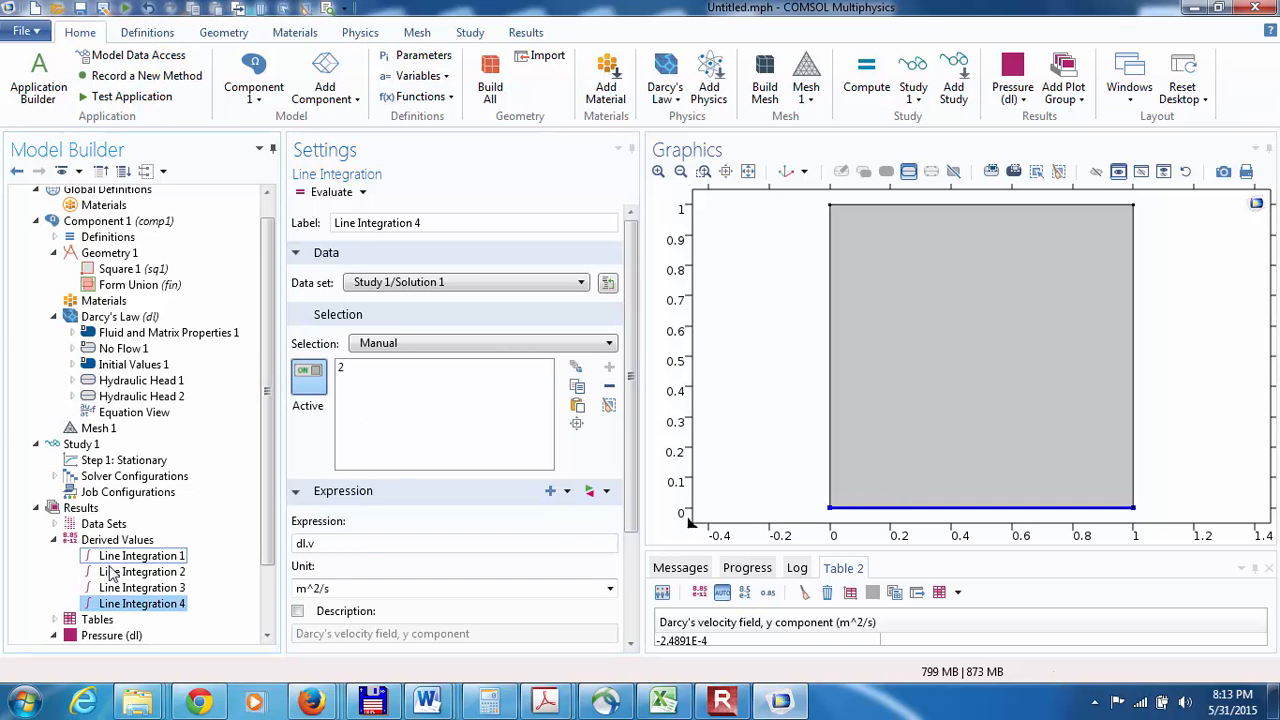
pyautogui.click(130, 588)
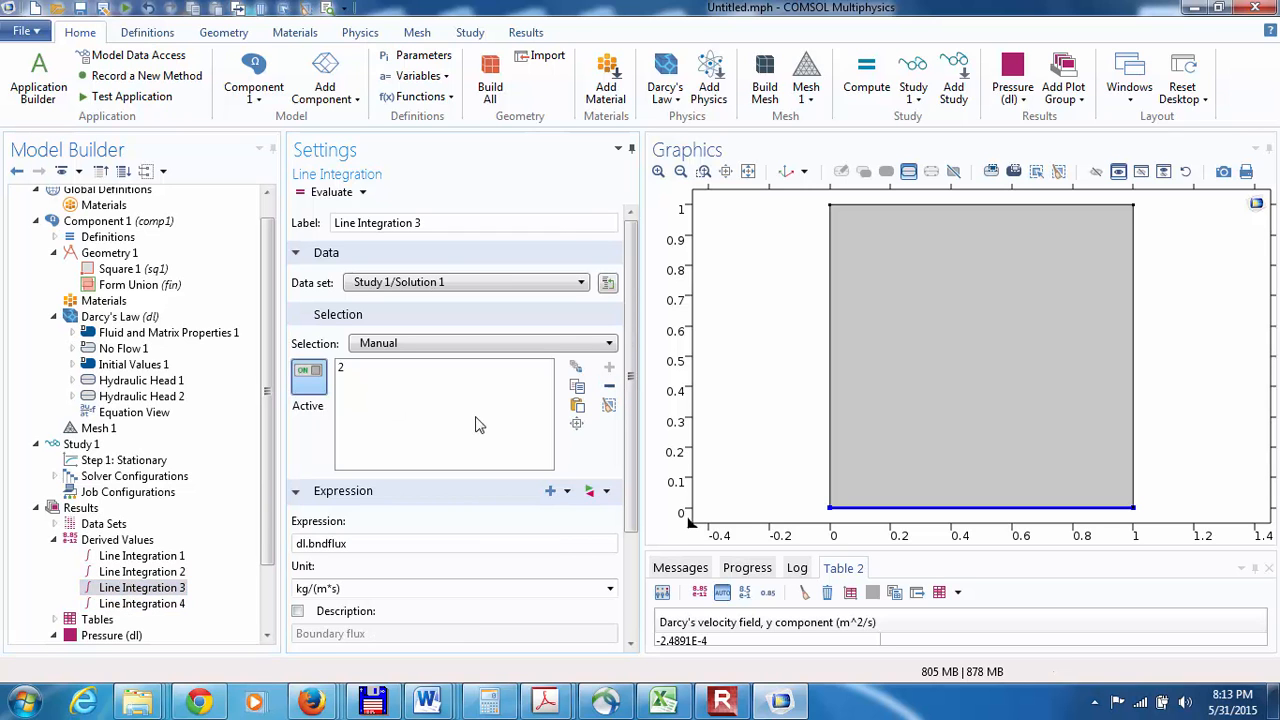
pyautogui.click(360, 370)
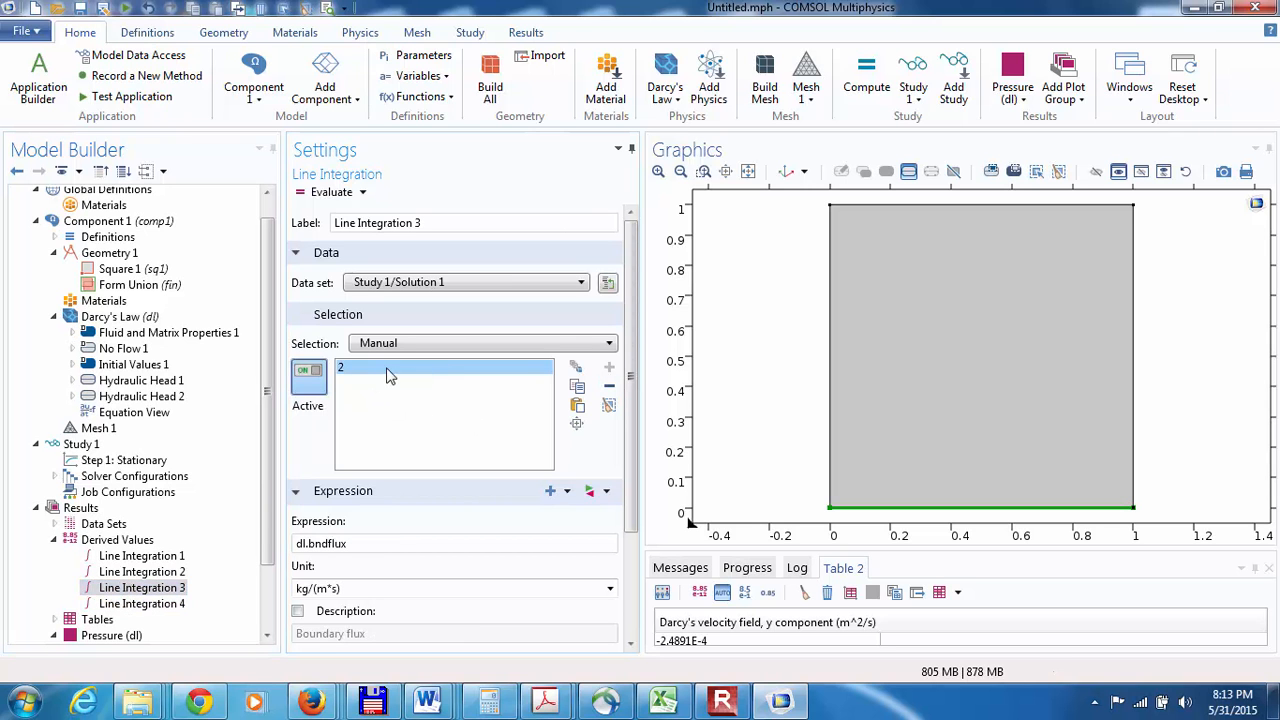
pyautogui.click(609, 405)
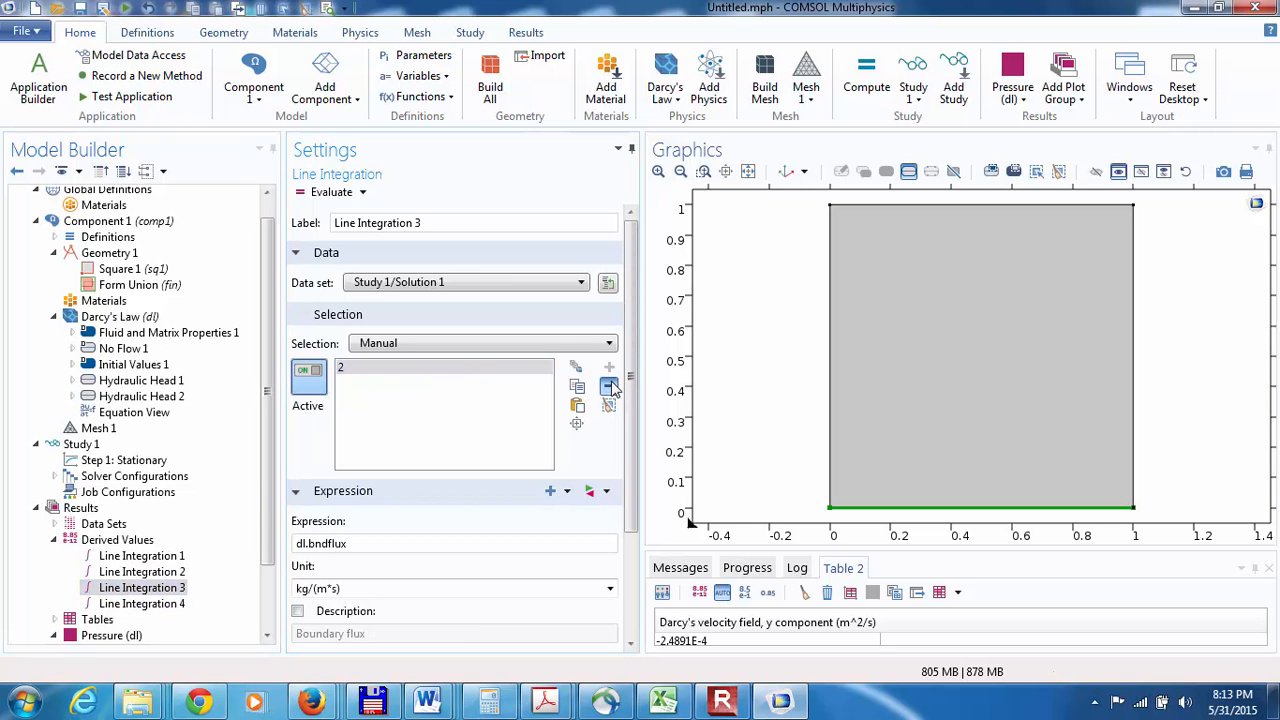
pyautogui.click(906, 206)
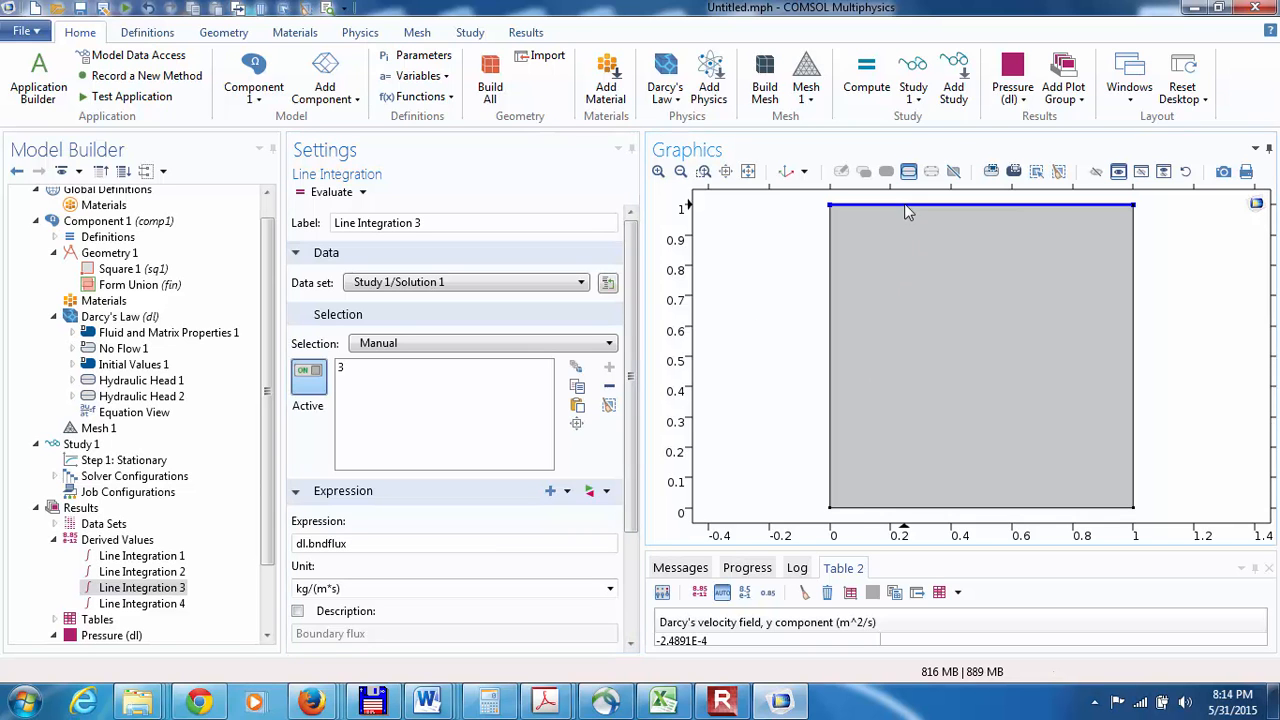
# Step: Replace the expression of Line Integration 4, on the bottom boundary, with the Darcy's Law boundary flux, dl.bndflux
pyautogui.click(160, 604)
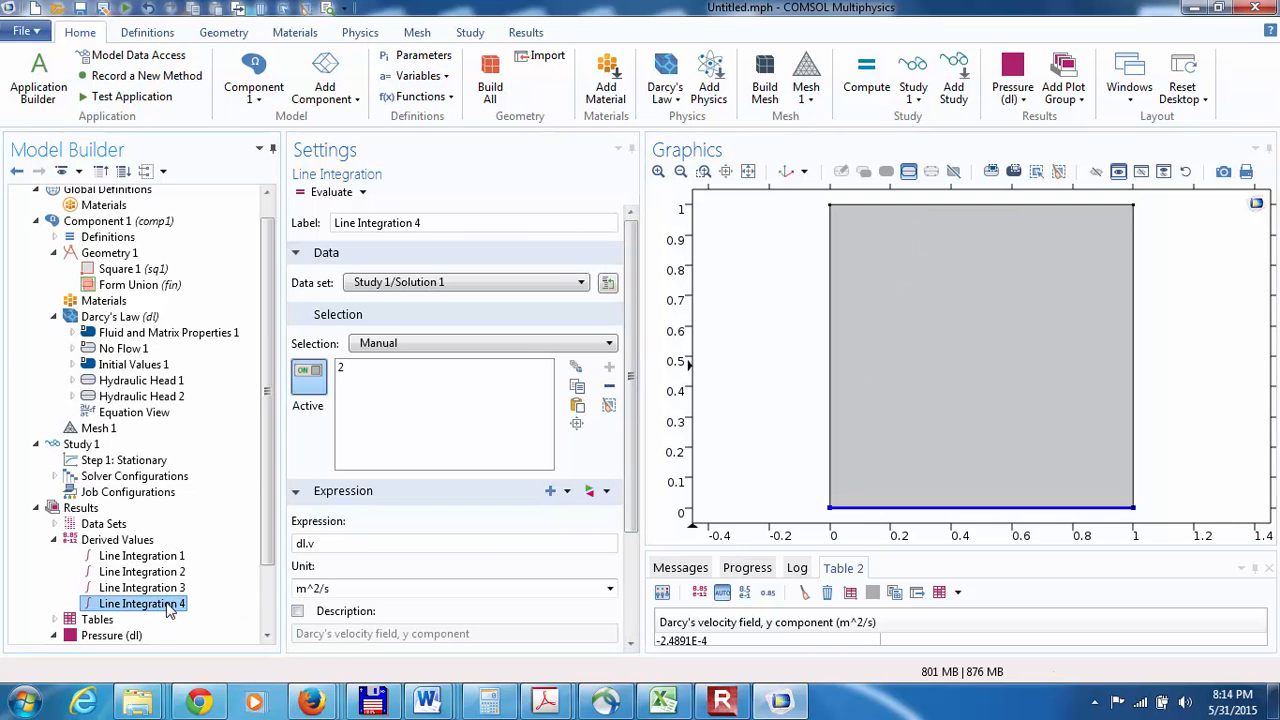
pyautogui.tripleClick(332, 547)
pyautogui.press('BackSpace')
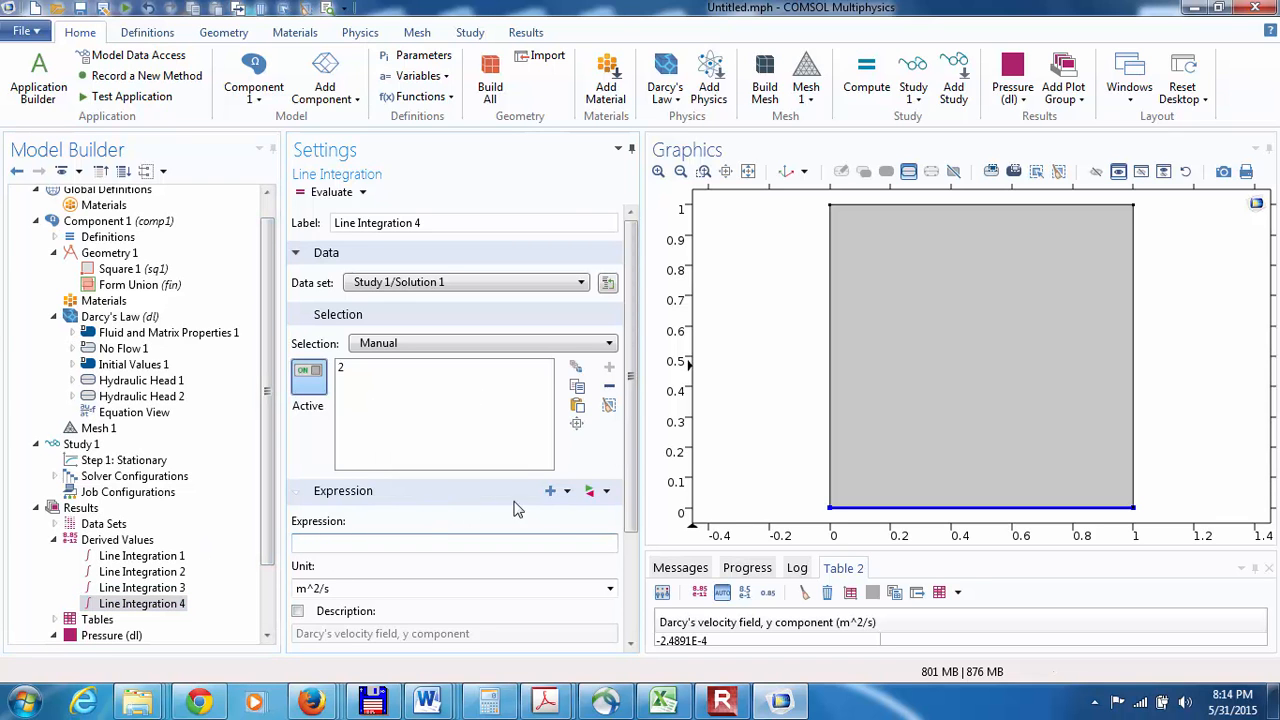
pyautogui.click(565, 491)
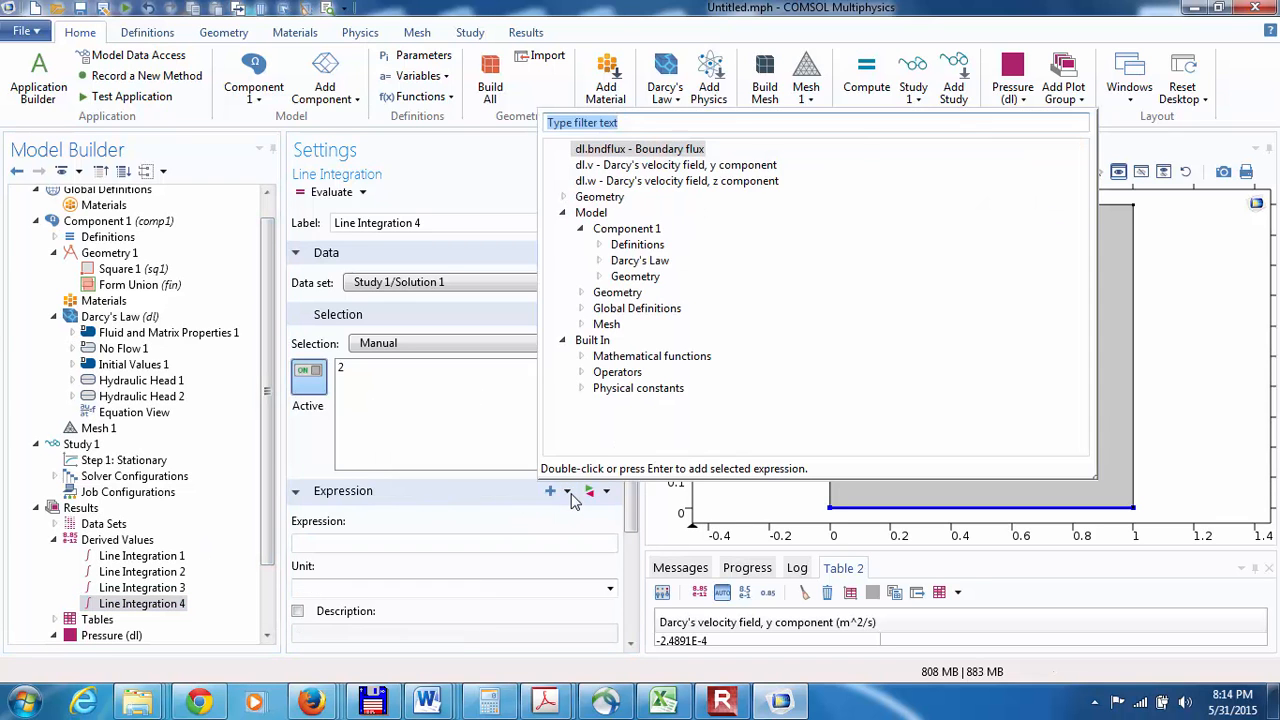
pyautogui.click(601, 261)
pyautogui.doubleClick(666, 308)
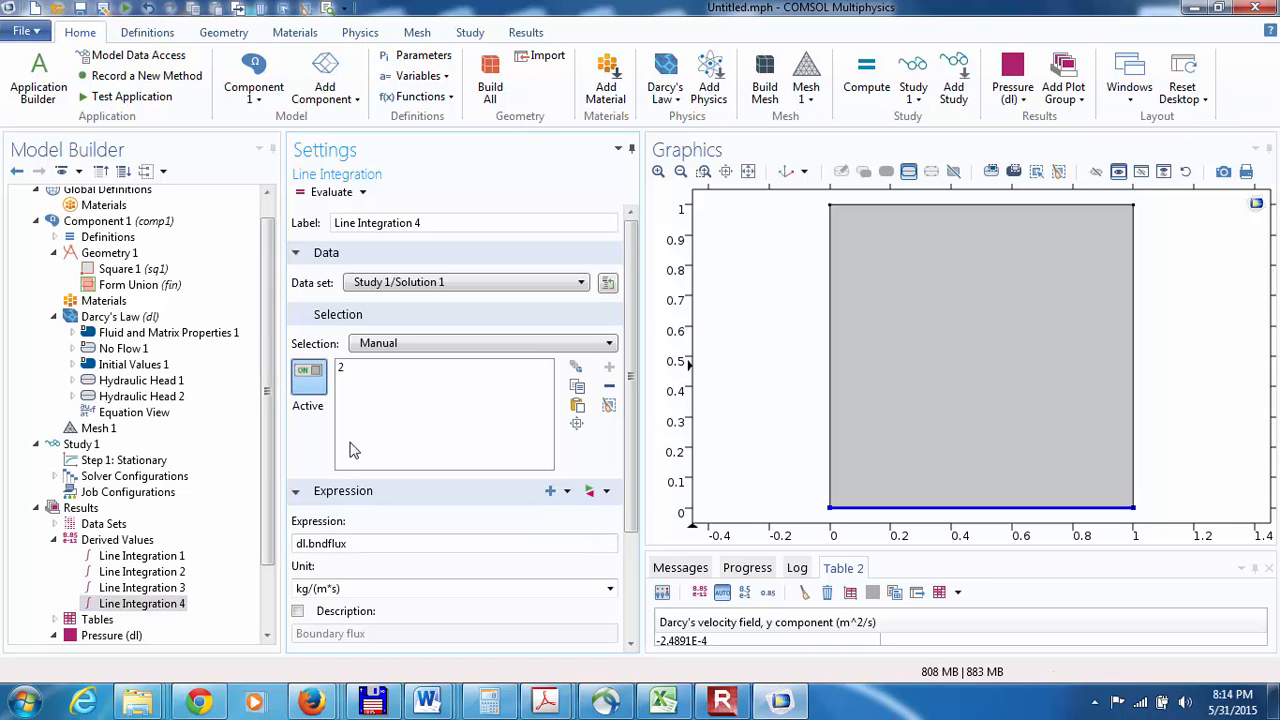
# Step: Clear Table 2 and evaluate Line Integration 3 and Line Integration 4 into it
pyautogui.click(140, 588)
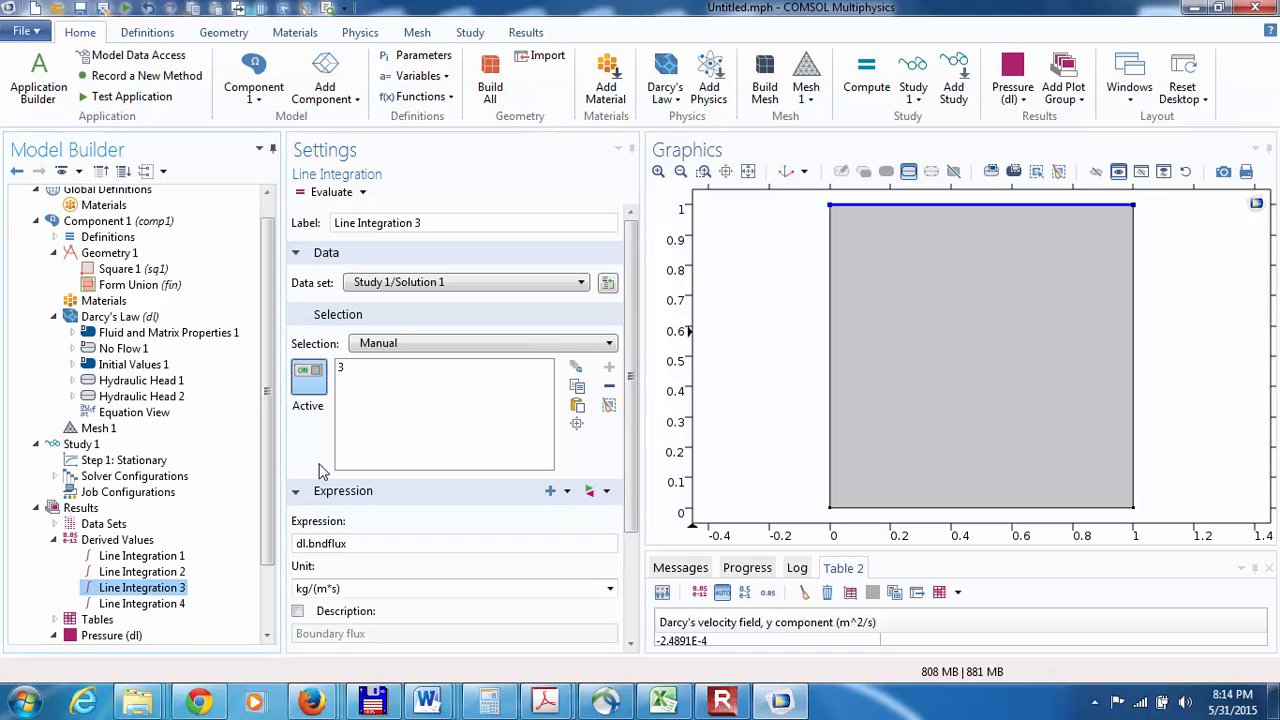
pyautogui.click(802, 595)
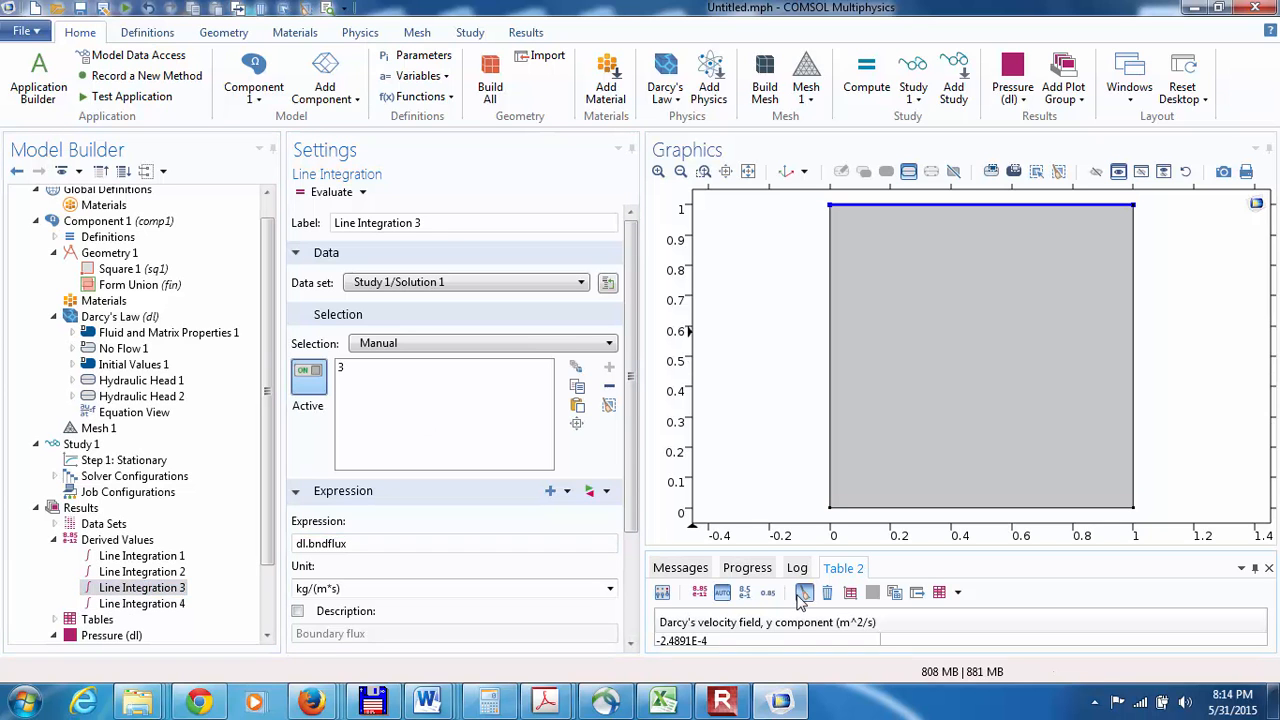
pyautogui.click(803, 595)
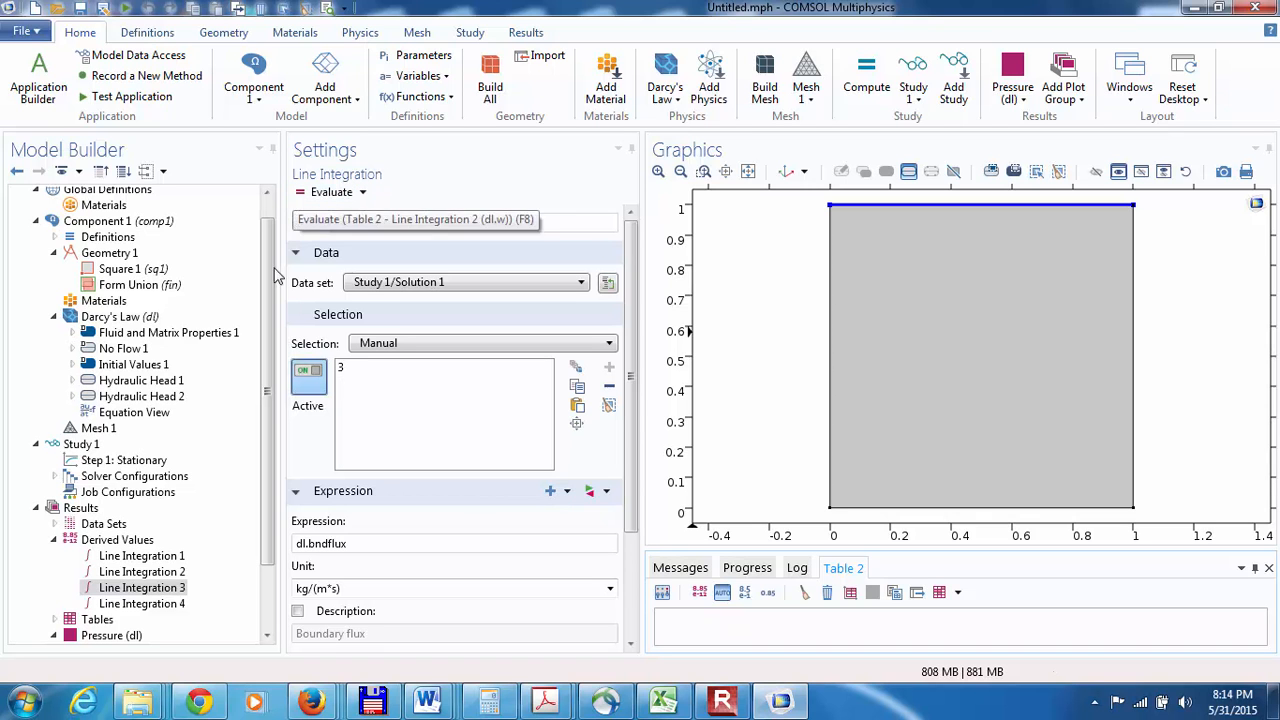
pyautogui.click(318, 193)
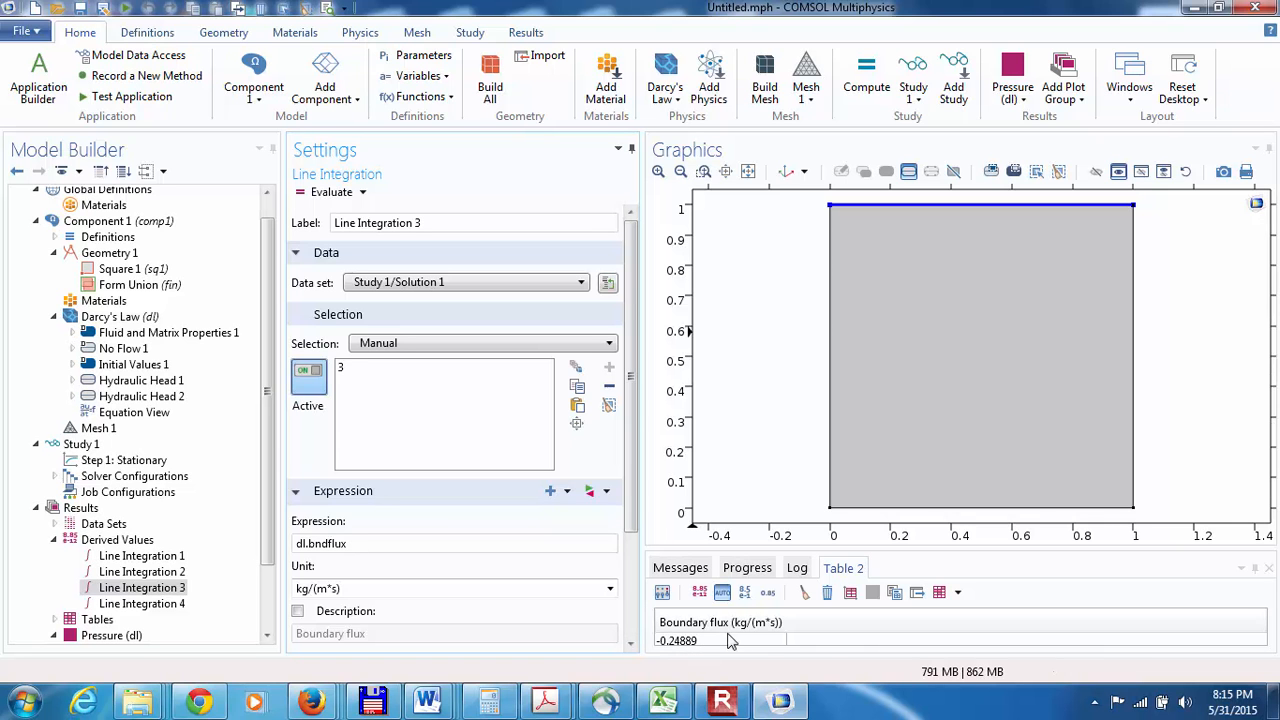
pyautogui.click(142, 604)
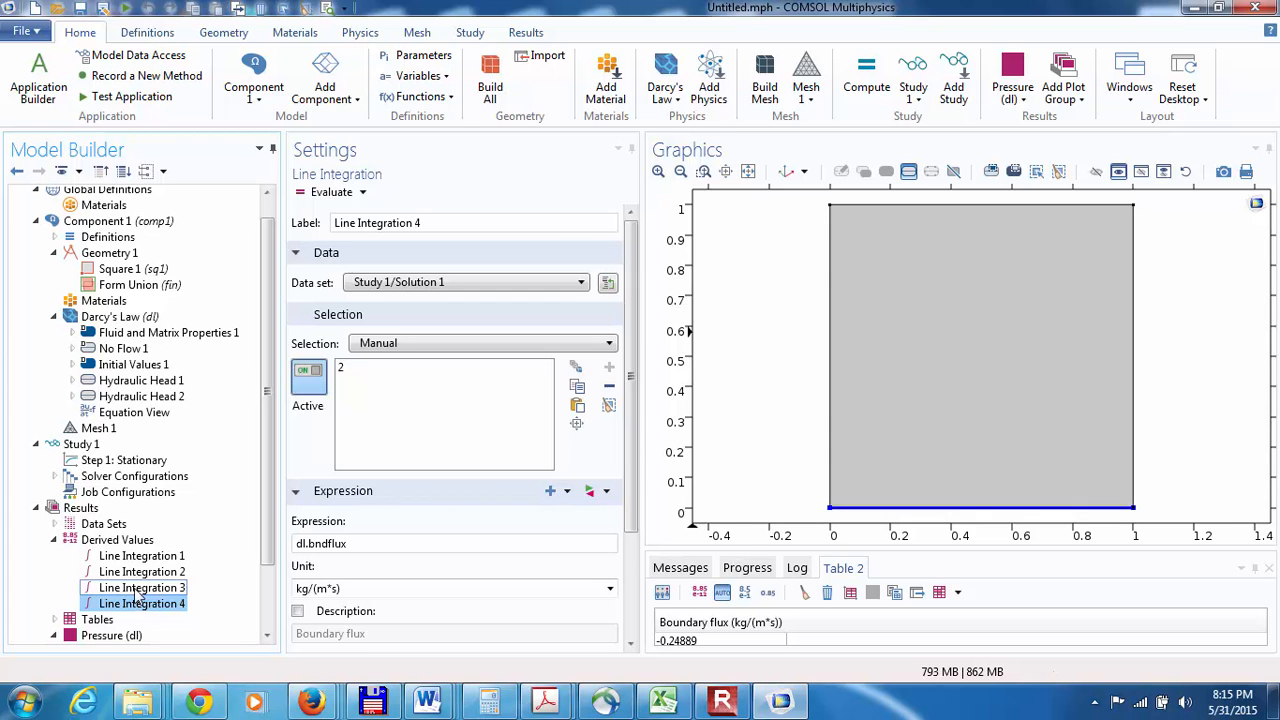
pyautogui.click(142, 588)
pyautogui.click(142, 604)
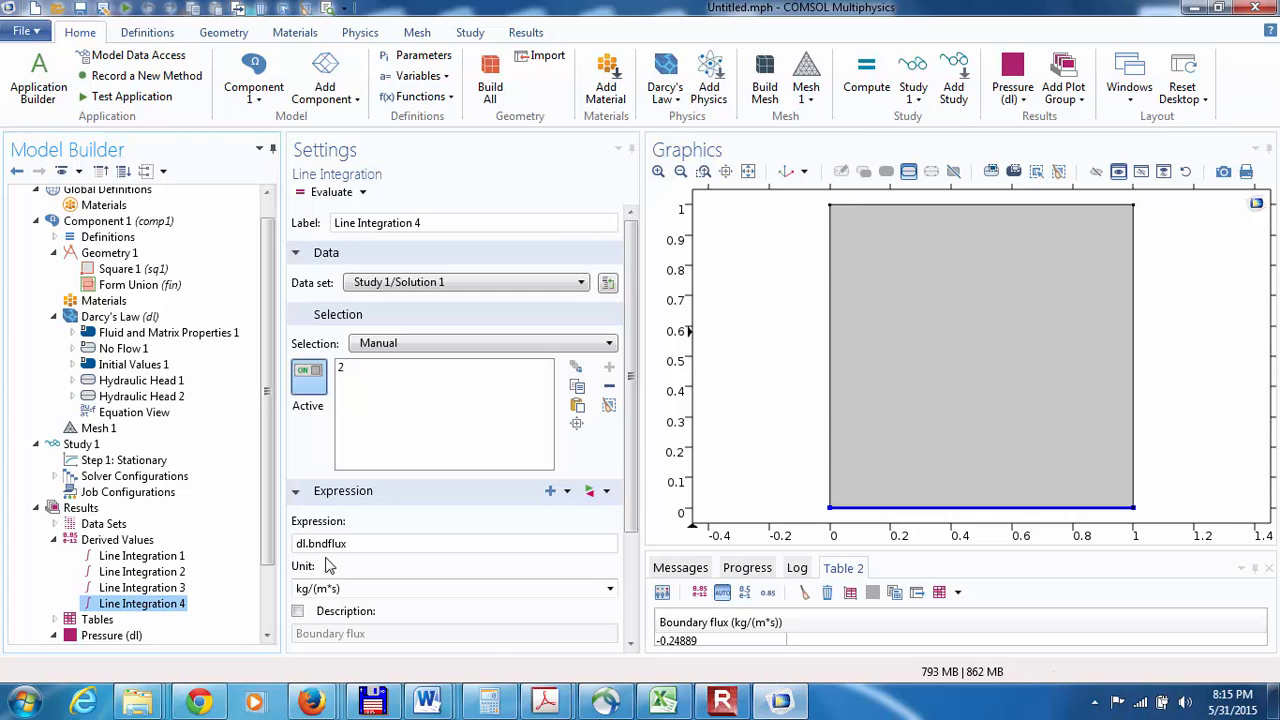
pyautogui.click(322, 192)
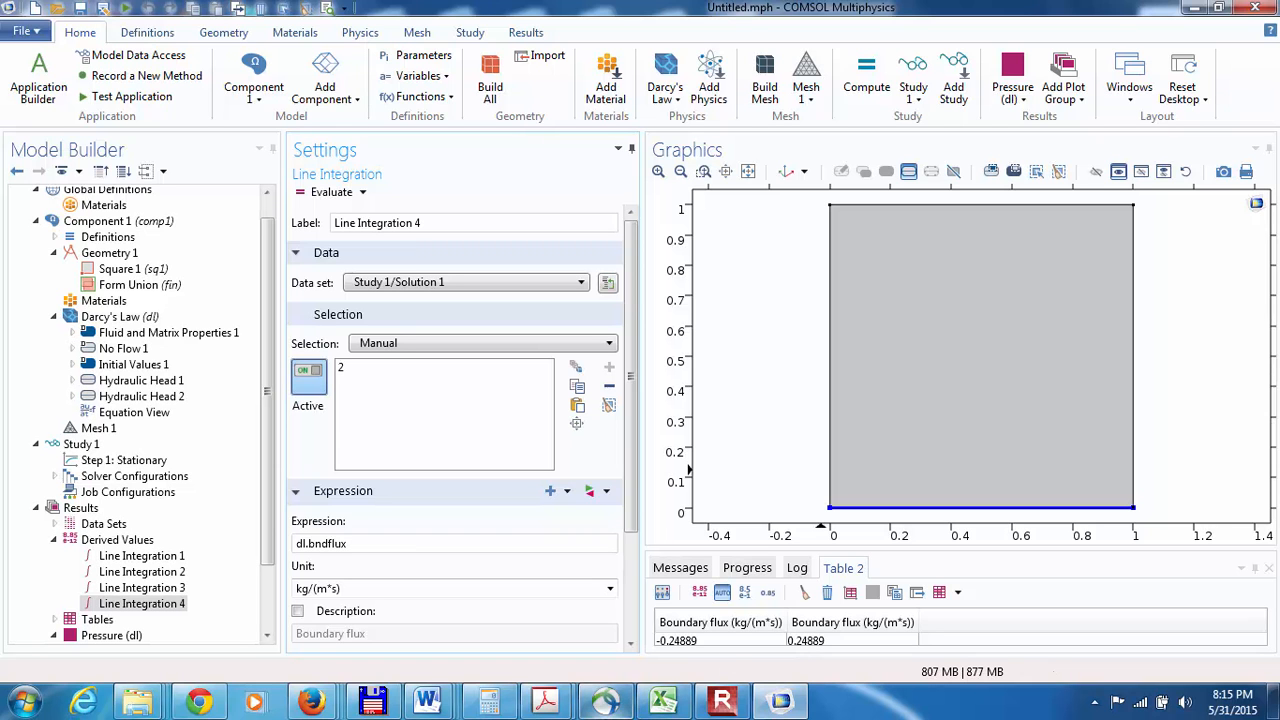
pyautogui.click(722, 700)
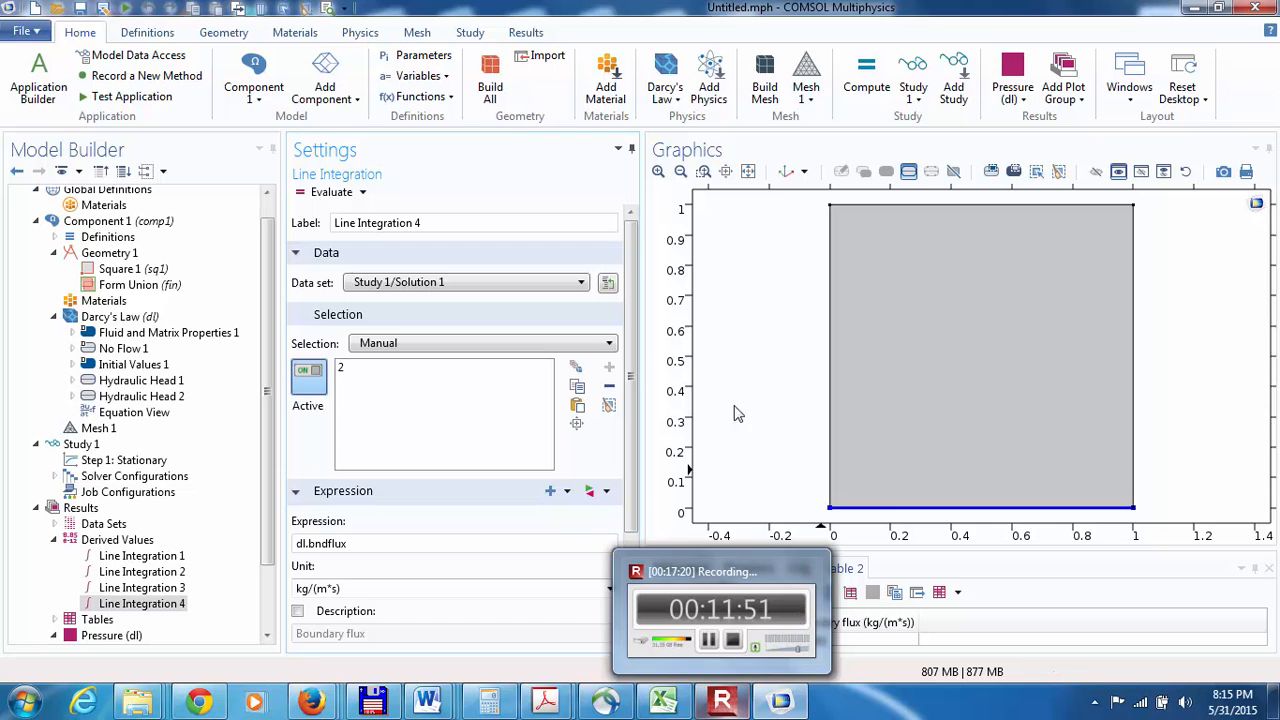
pyautogui.click(140, 556)
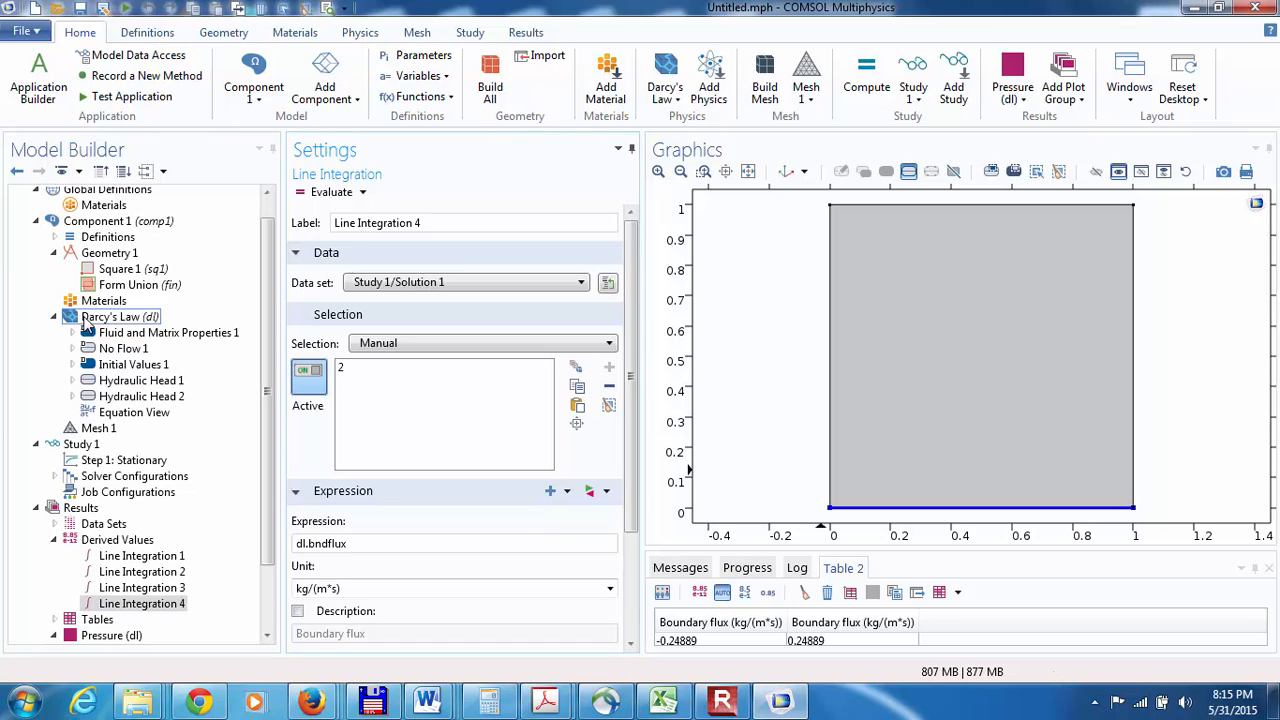
# Step: Disable computing boundary fluxes in the Darcy's Law discretization settings and recompute the stationary study step
pyautogui.click(88, 318)
pyautogui.click(632, 630)
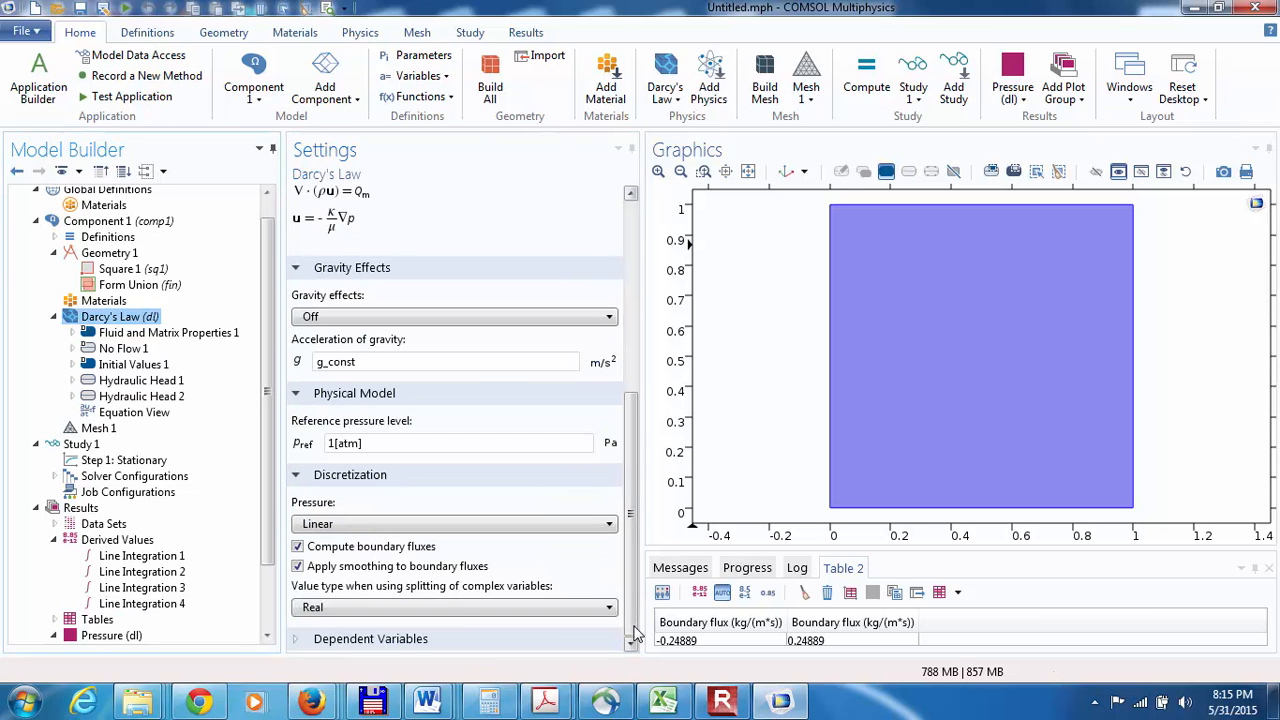
pyautogui.click(300, 550)
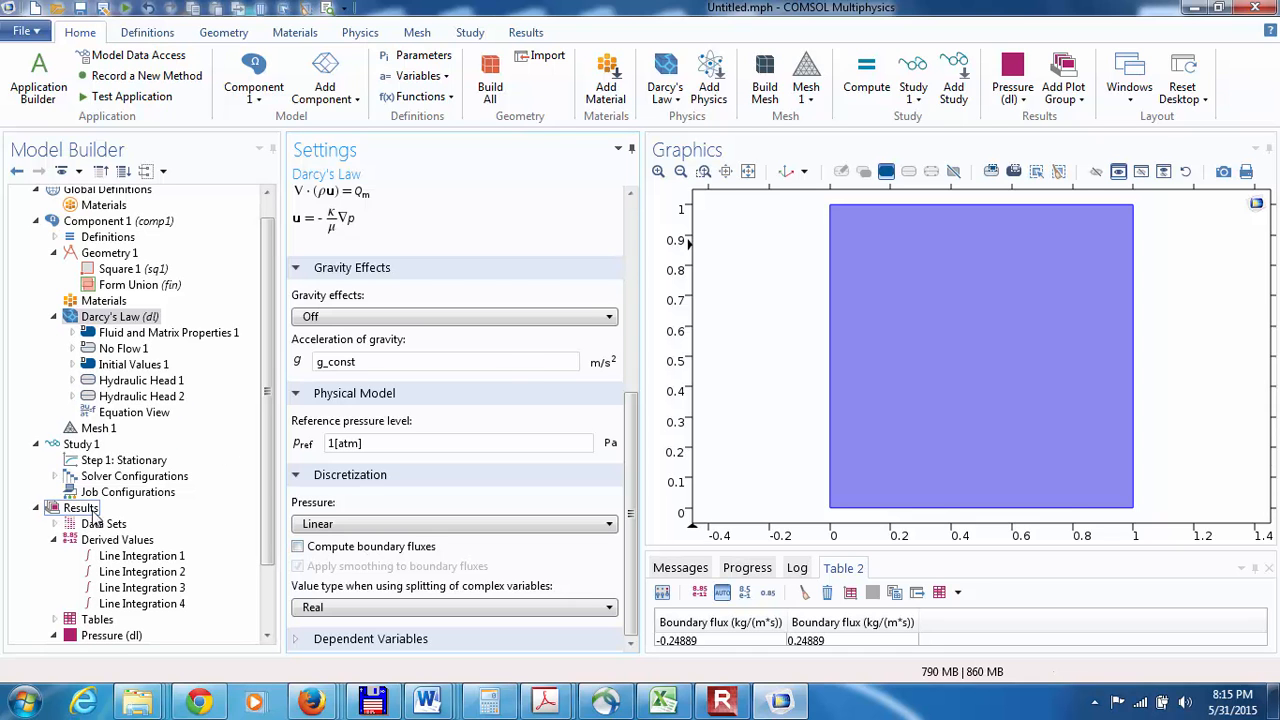
pyautogui.click(82, 462)
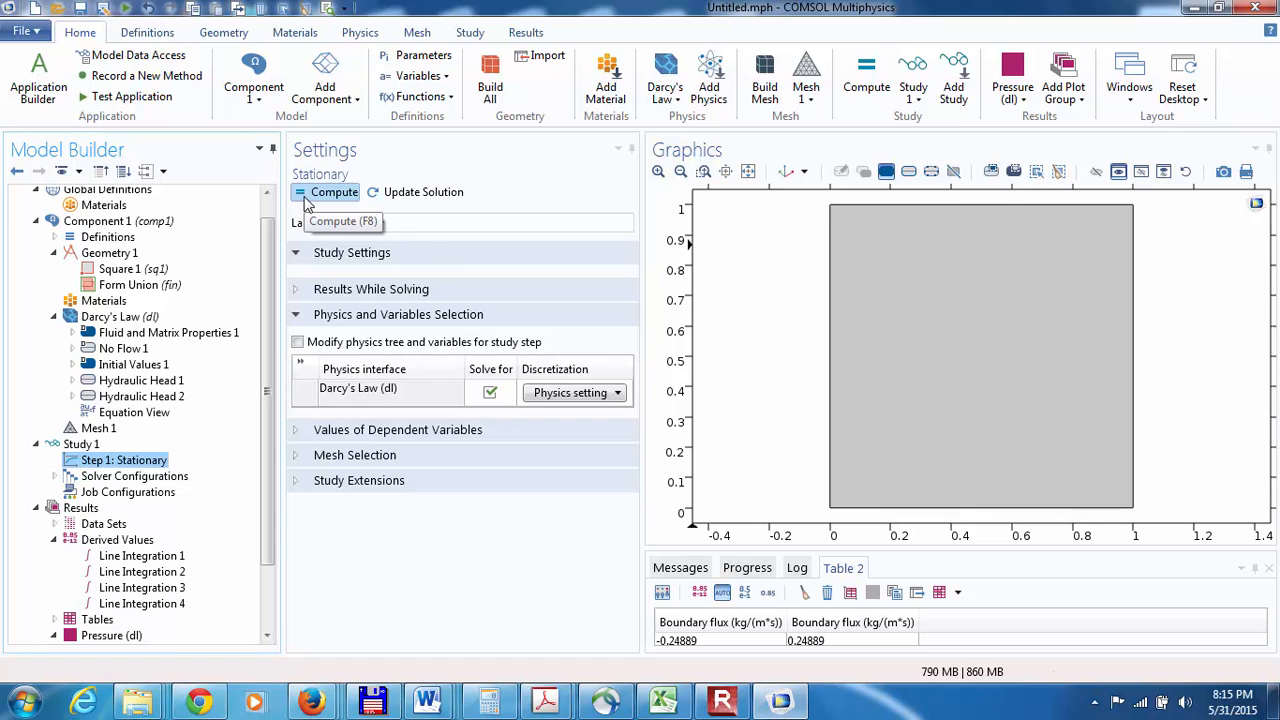
pyautogui.click(306, 200)
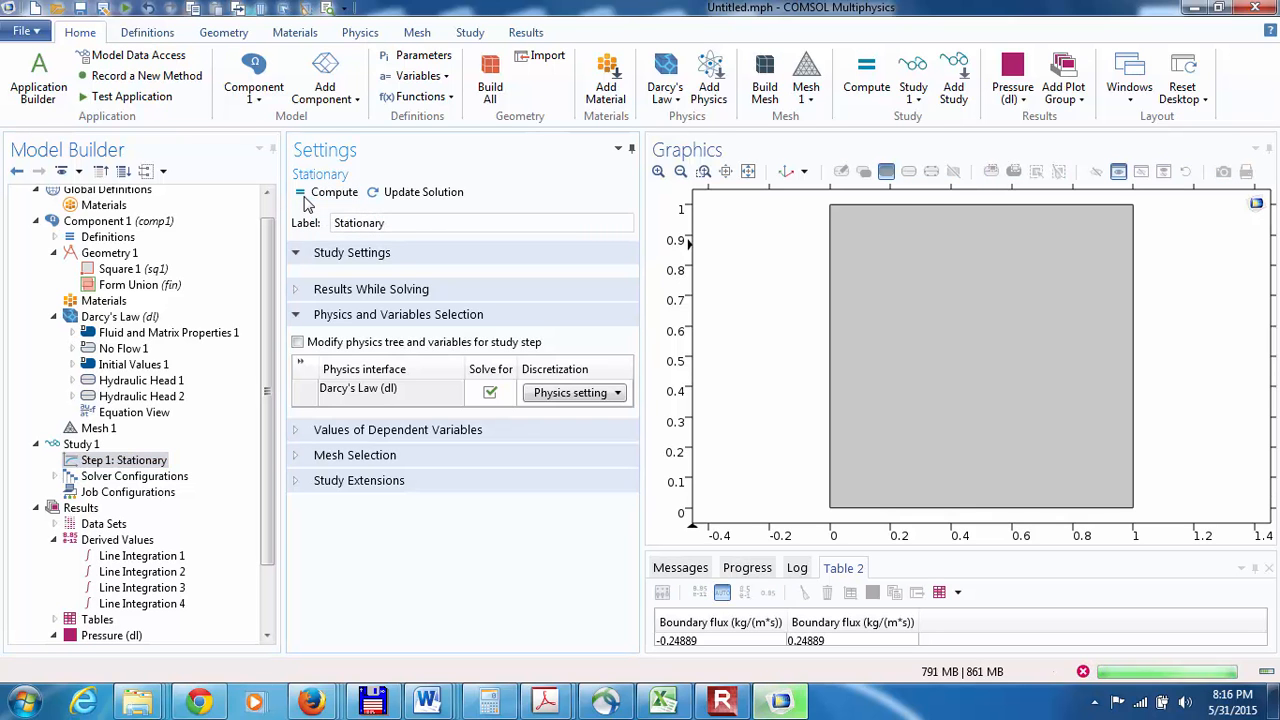
# Step: Clear the earlier results from Table 2 and re-evaluate the top and bottom boundary flux integrals, Line Integration 3 and 4
pyautogui.click(128, 589)
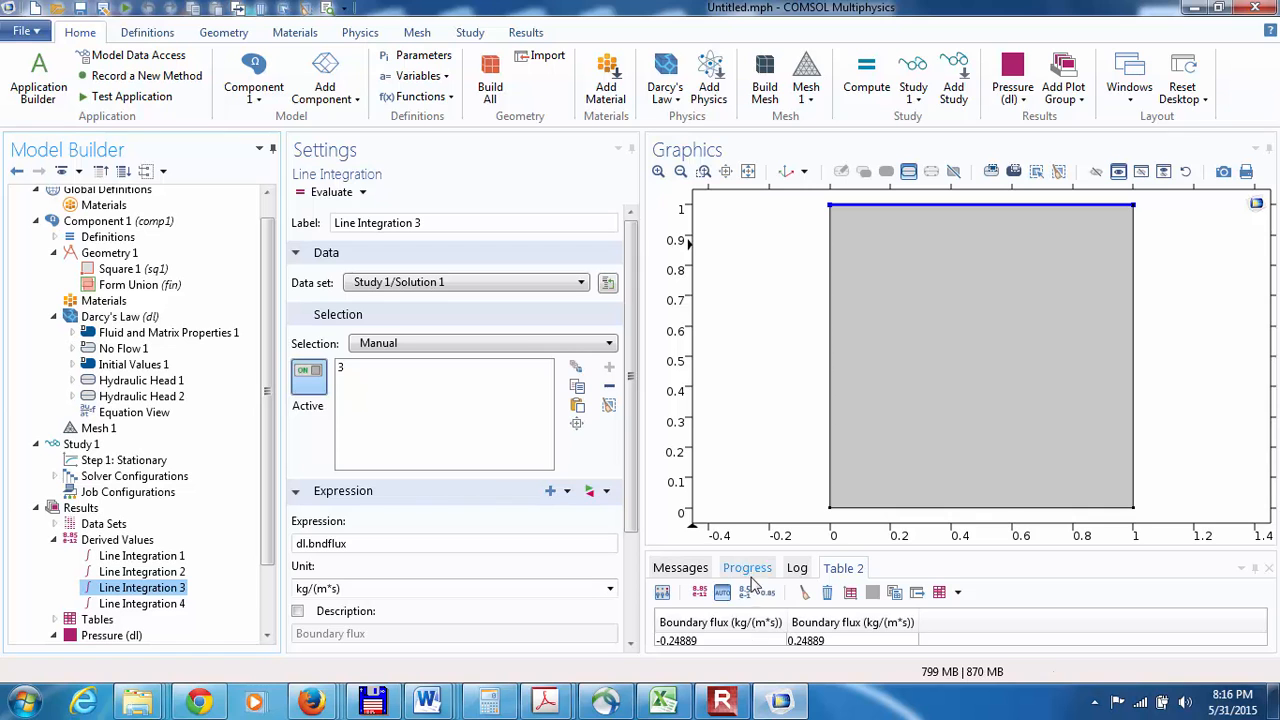
pyautogui.click(804, 592)
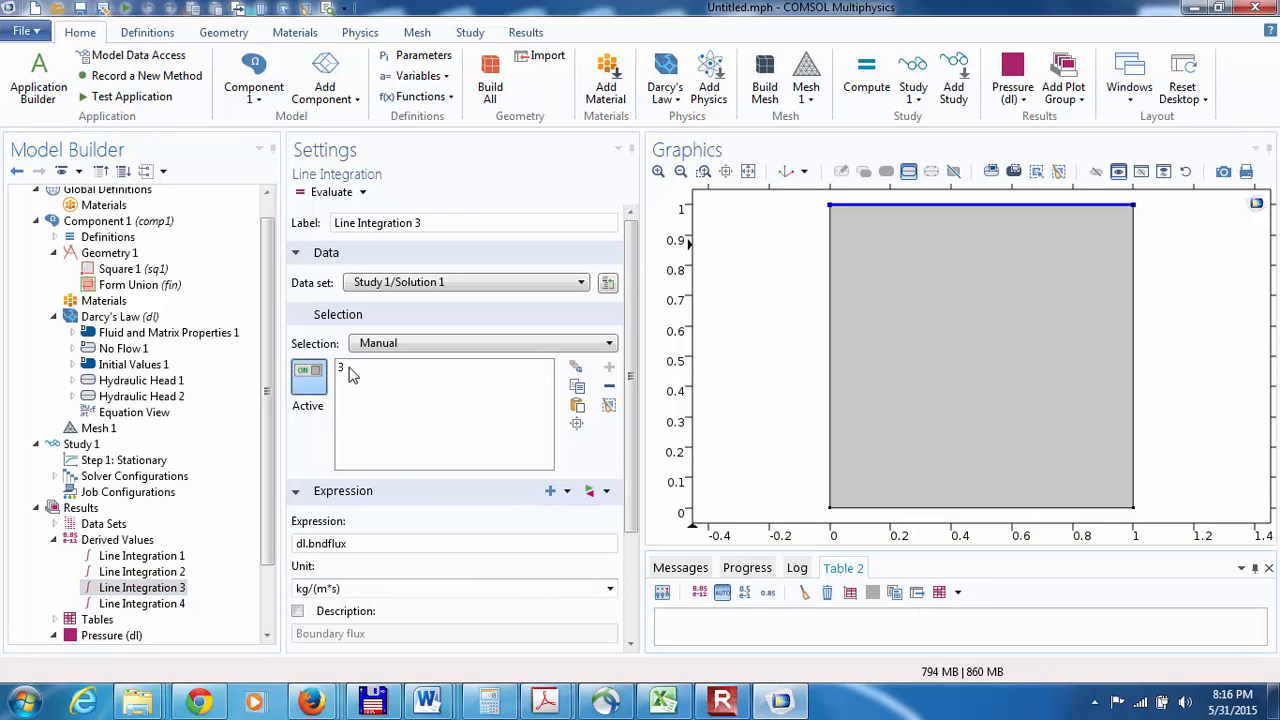
pyautogui.click(330, 192)
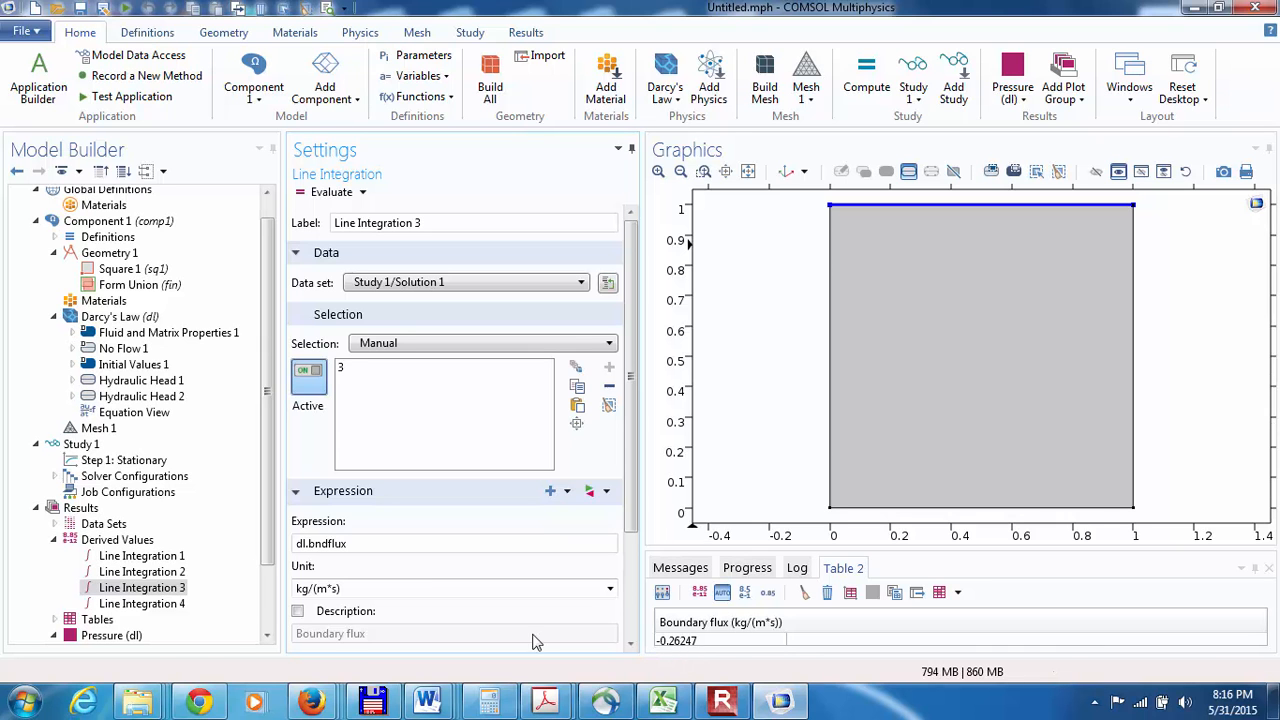
pyautogui.click(168, 604)
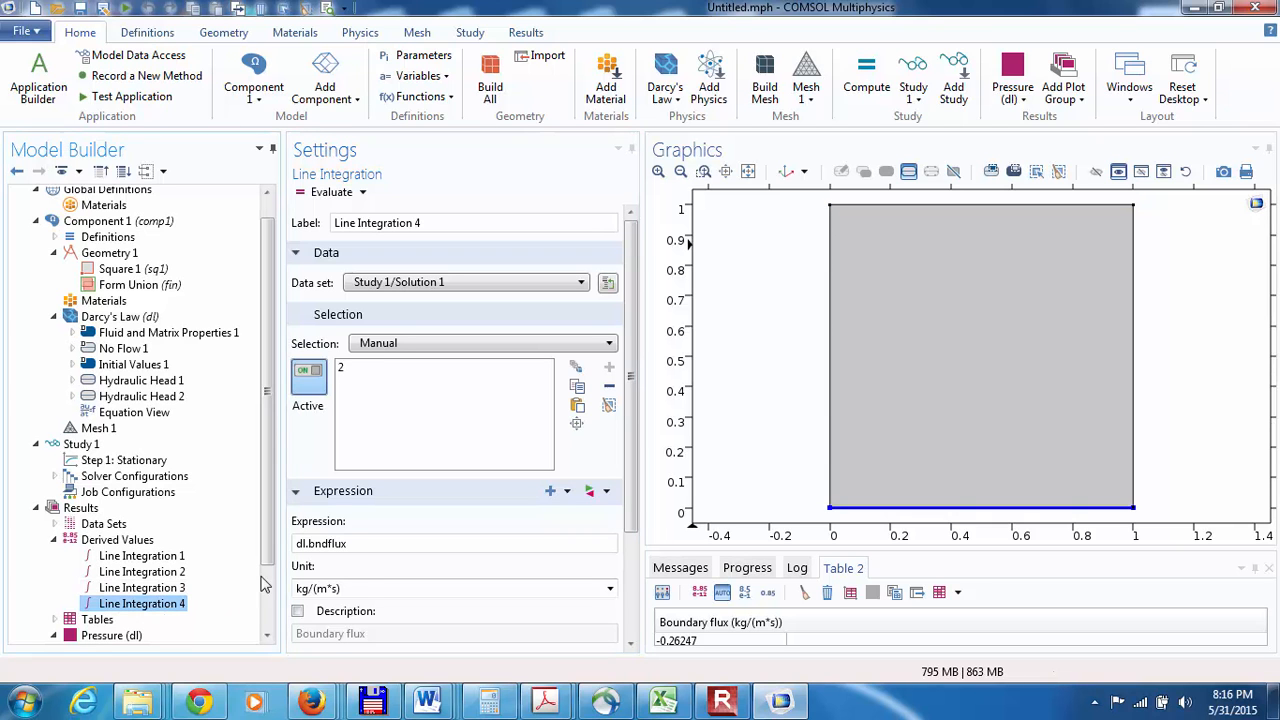
pyautogui.click(328, 192)
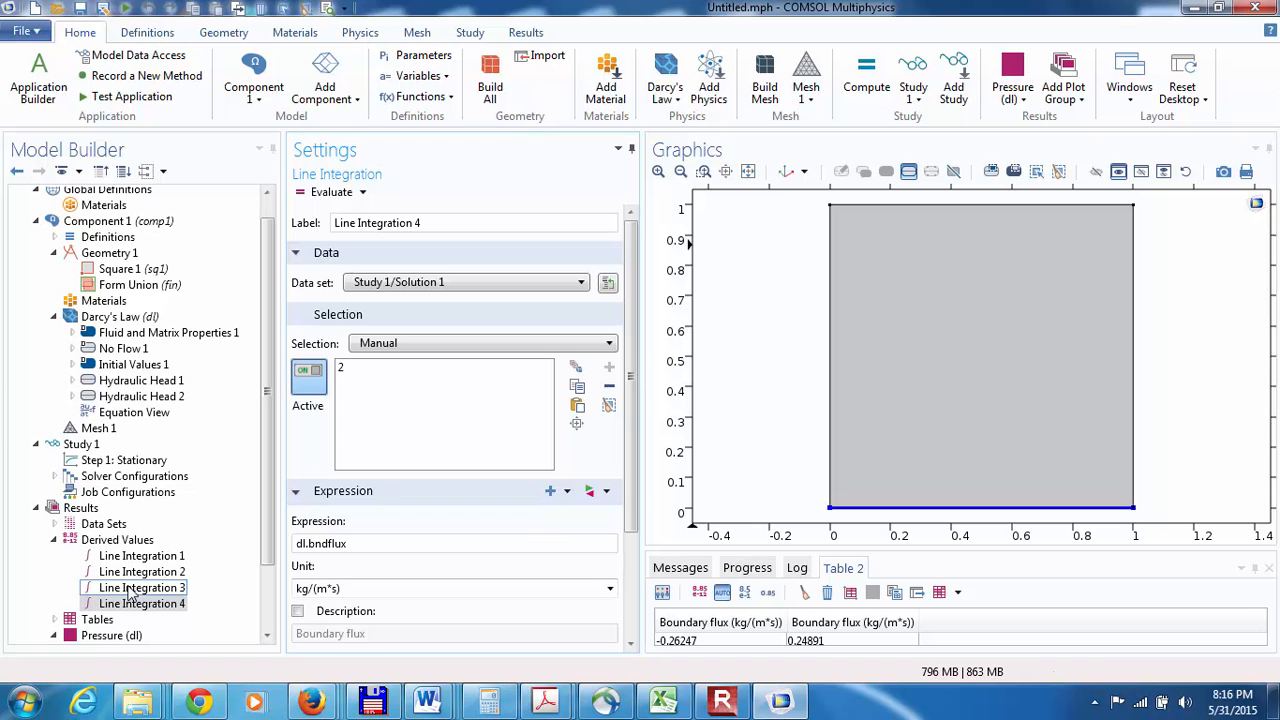
# Step: Turn computing boundary fluxes back on in the Darcy's Law discretization settings, keeping smoothing applied
pyautogui.click(118, 316)
pyautogui.click(630, 630)
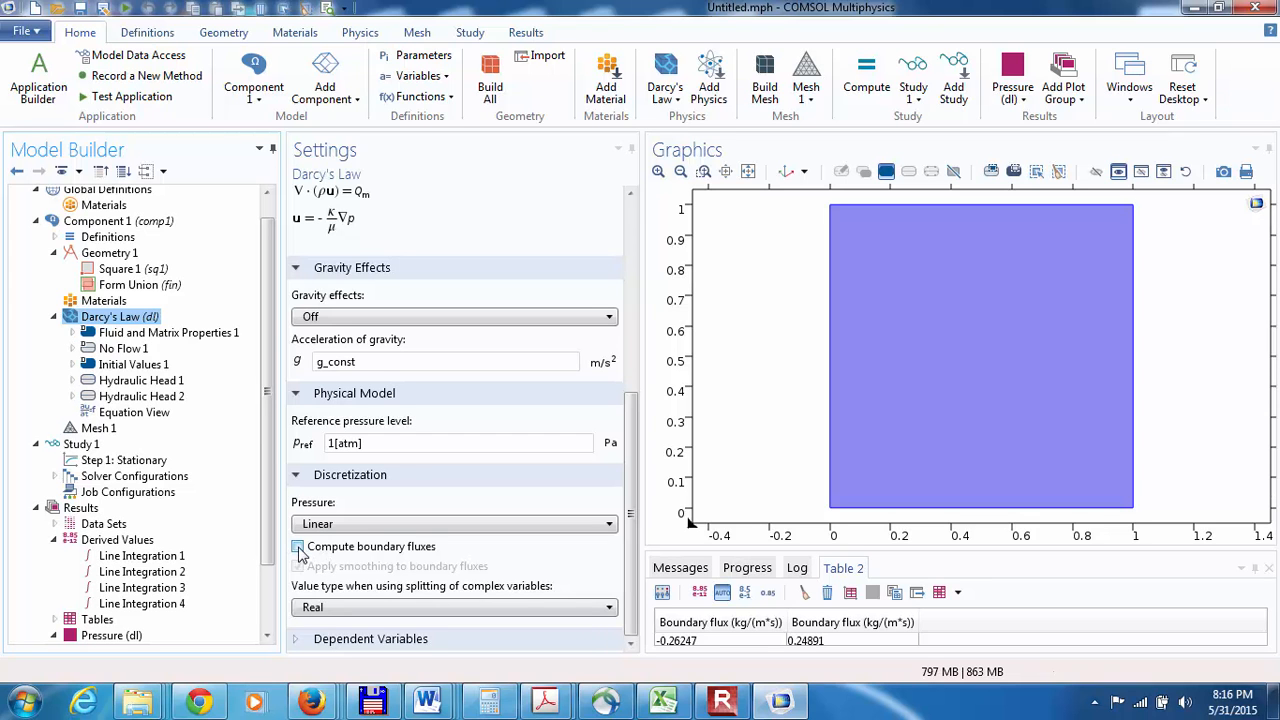
pyautogui.click(298, 547)
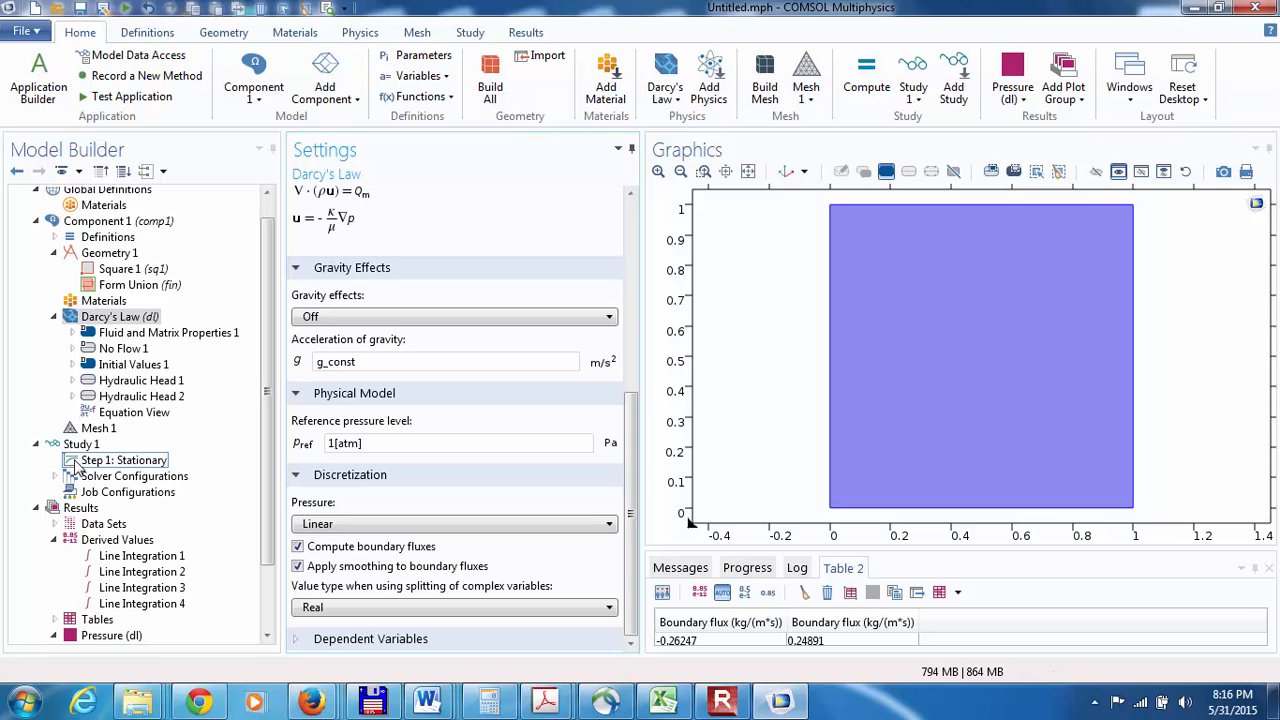
# Step: Enable weak constraints for both hydraulic head conditions, Hydraulic Head 1 on the top boundary and Hydraulic Head 2 on the bottom
pyautogui.click(140, 380)
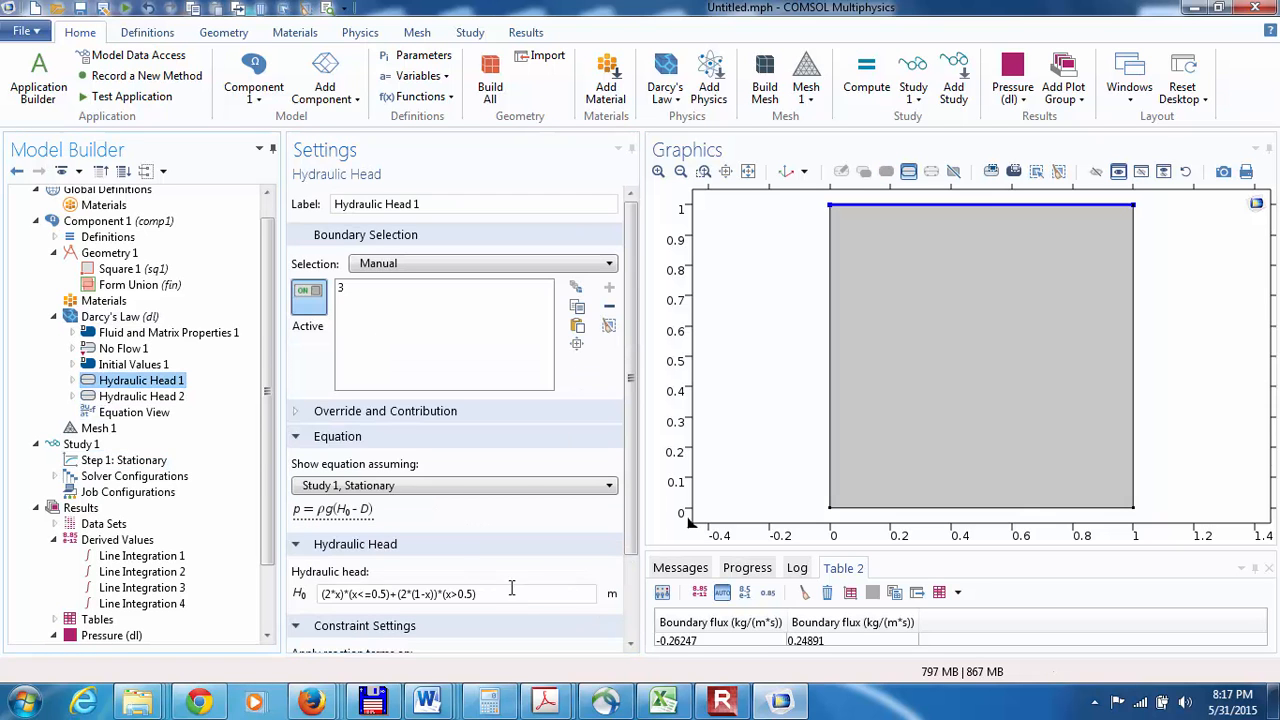
pyautogui.click(631, 604)
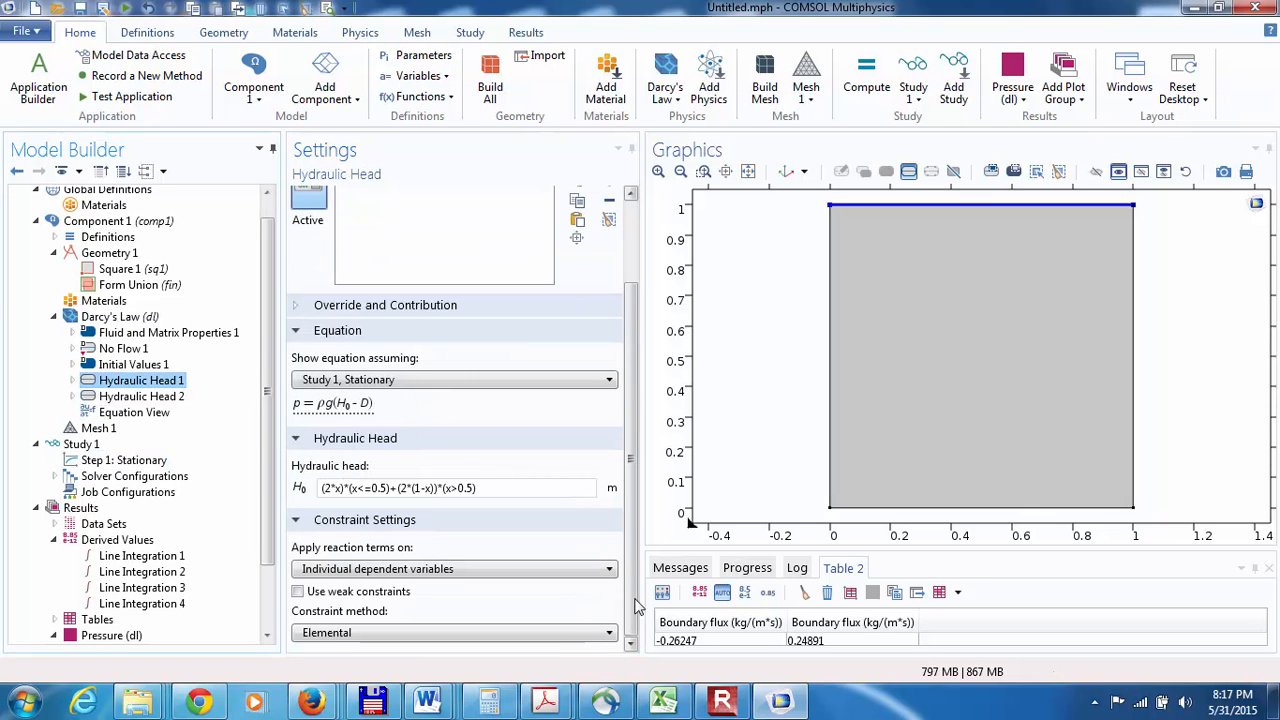
pyautogui.click(298, 592)
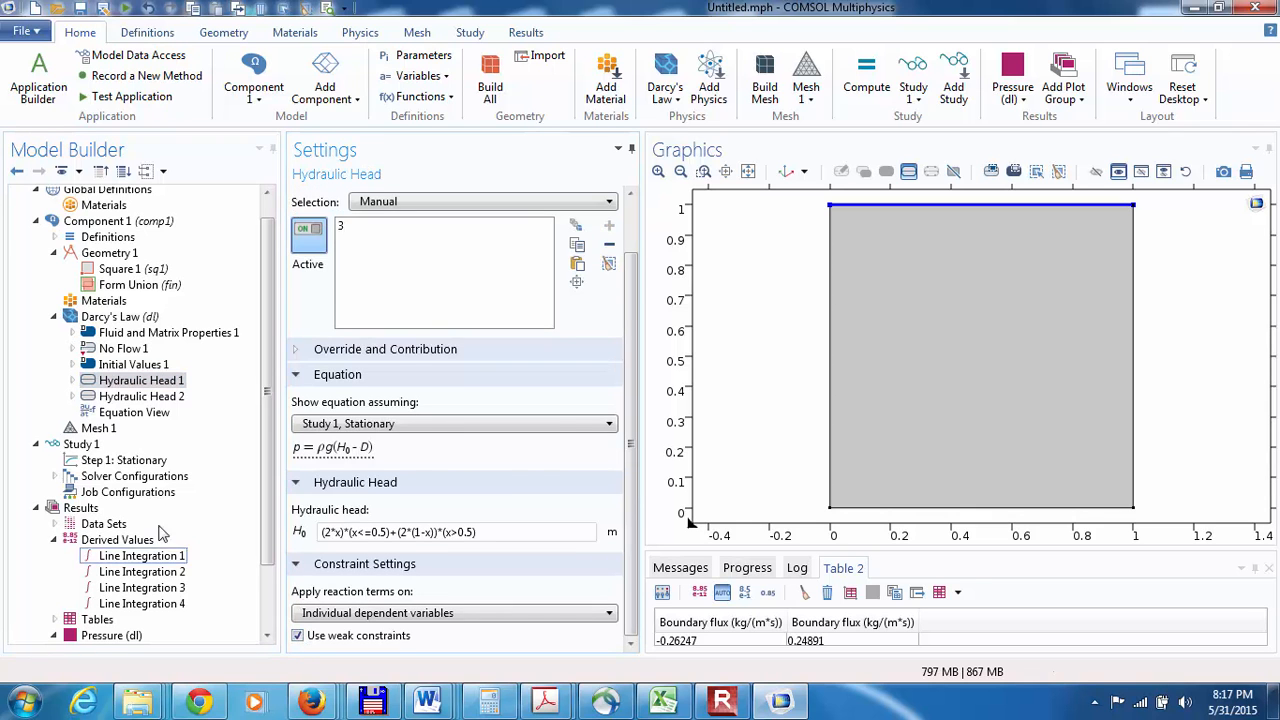
pyautogui.click(93, 398)
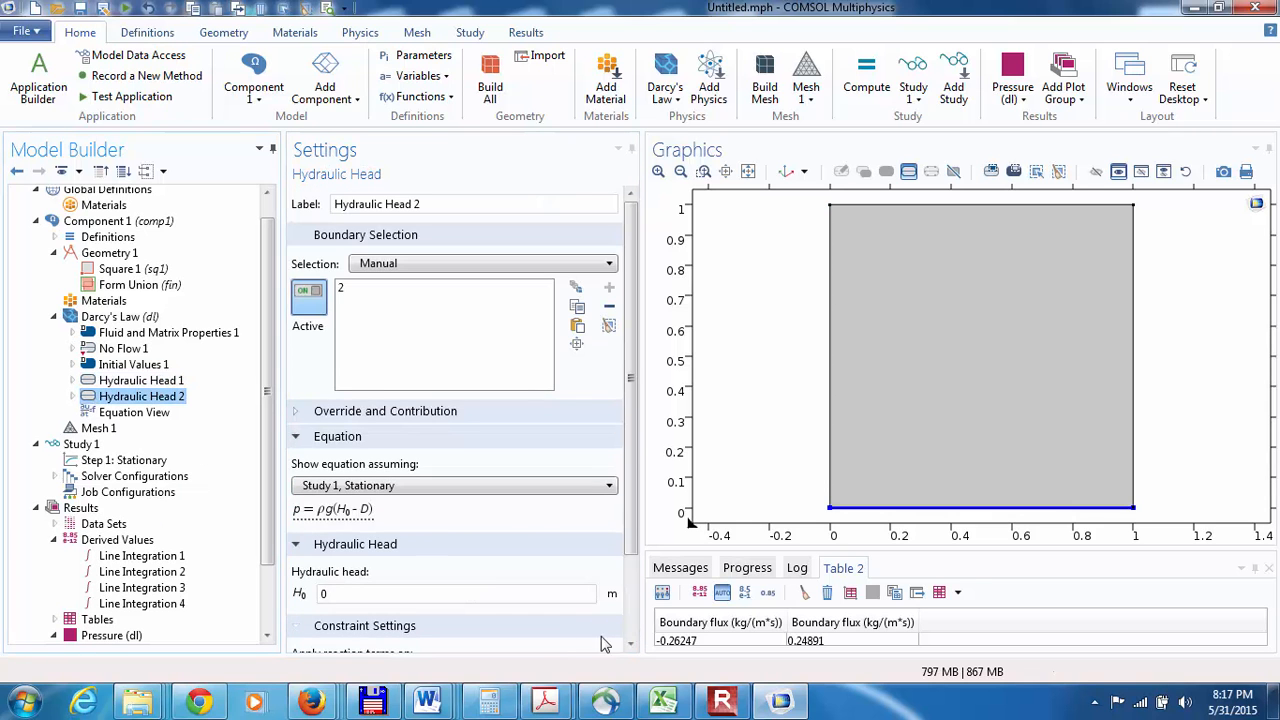
pyautogui.click(631, 630)
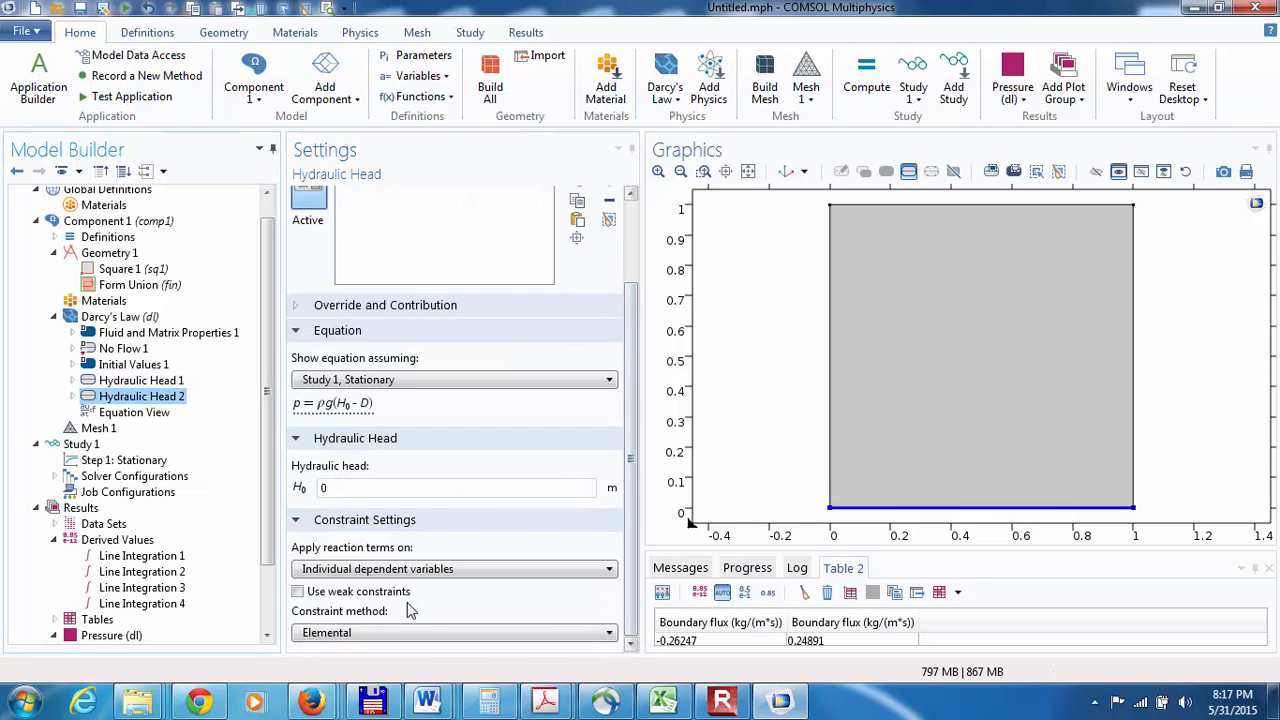
pyautogui.click(298, 592)
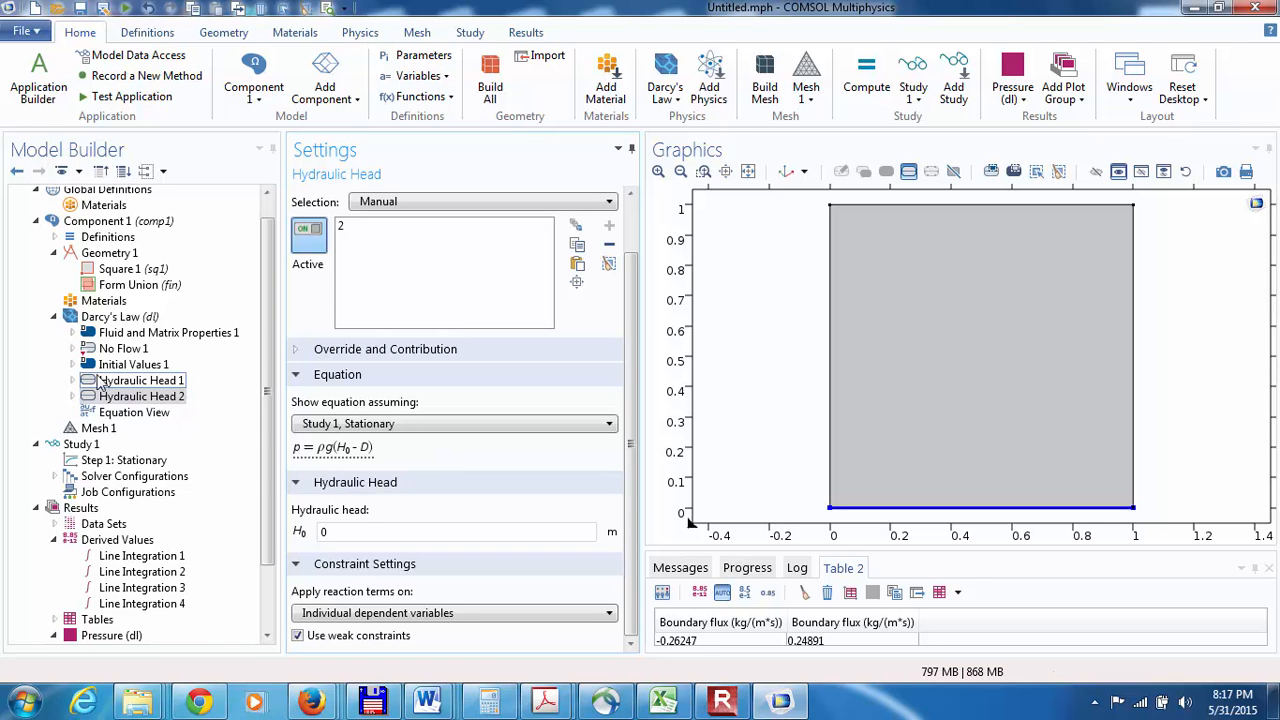
# Step: Recompute the stationary study step with the weak constraints active and duplicate Line Integration 4
pyautogui.click(112, 460)
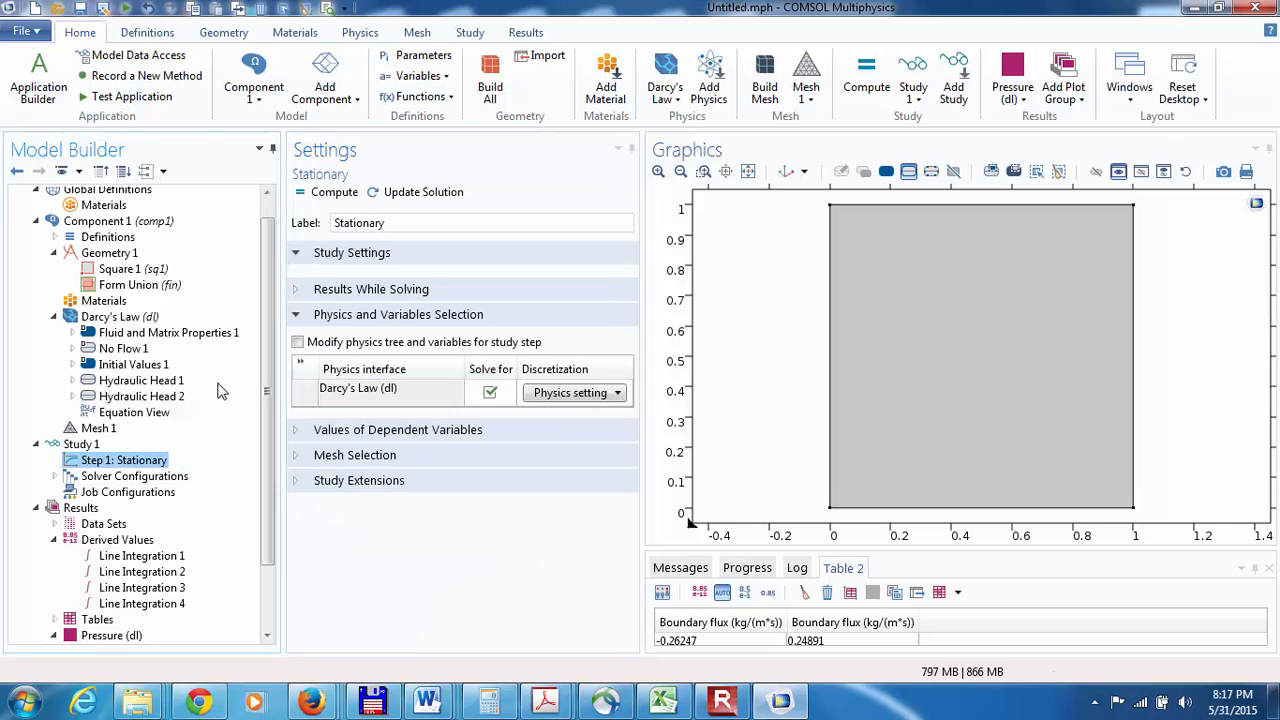
pyautogui.click(318, 194)
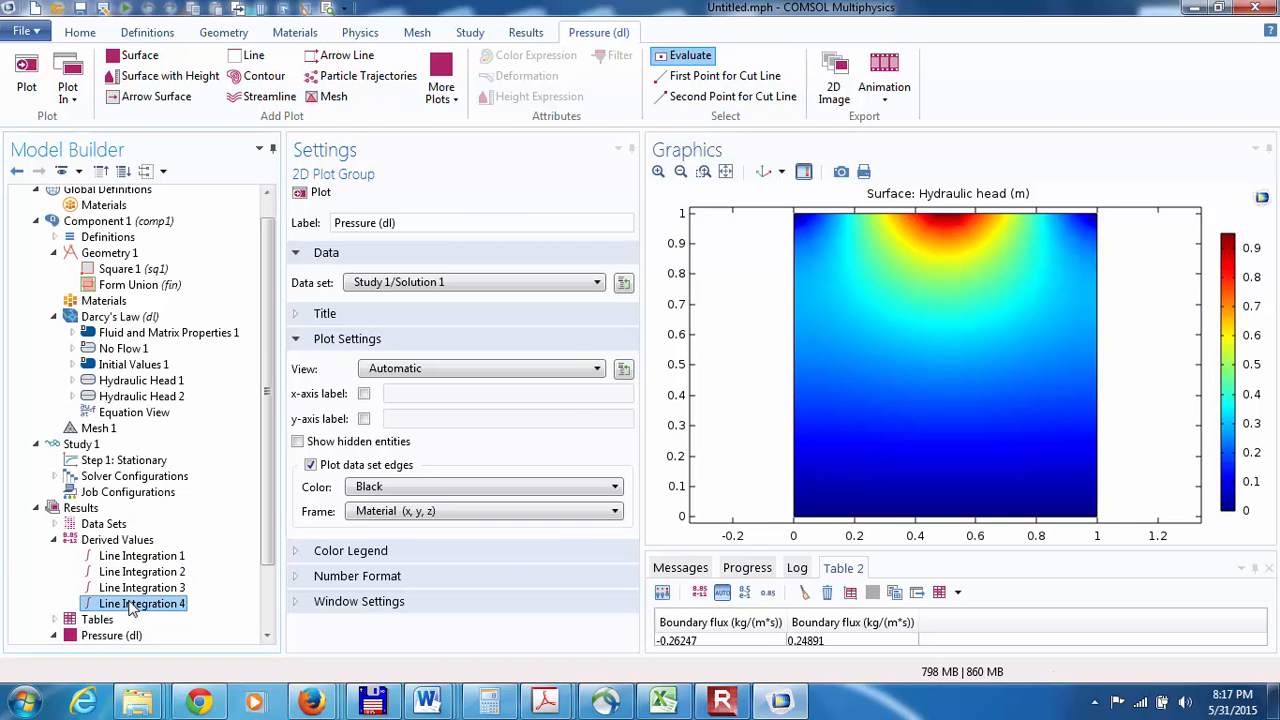
pyautogui.rightClick(131, 603)
pyautogui.click(196, 439)
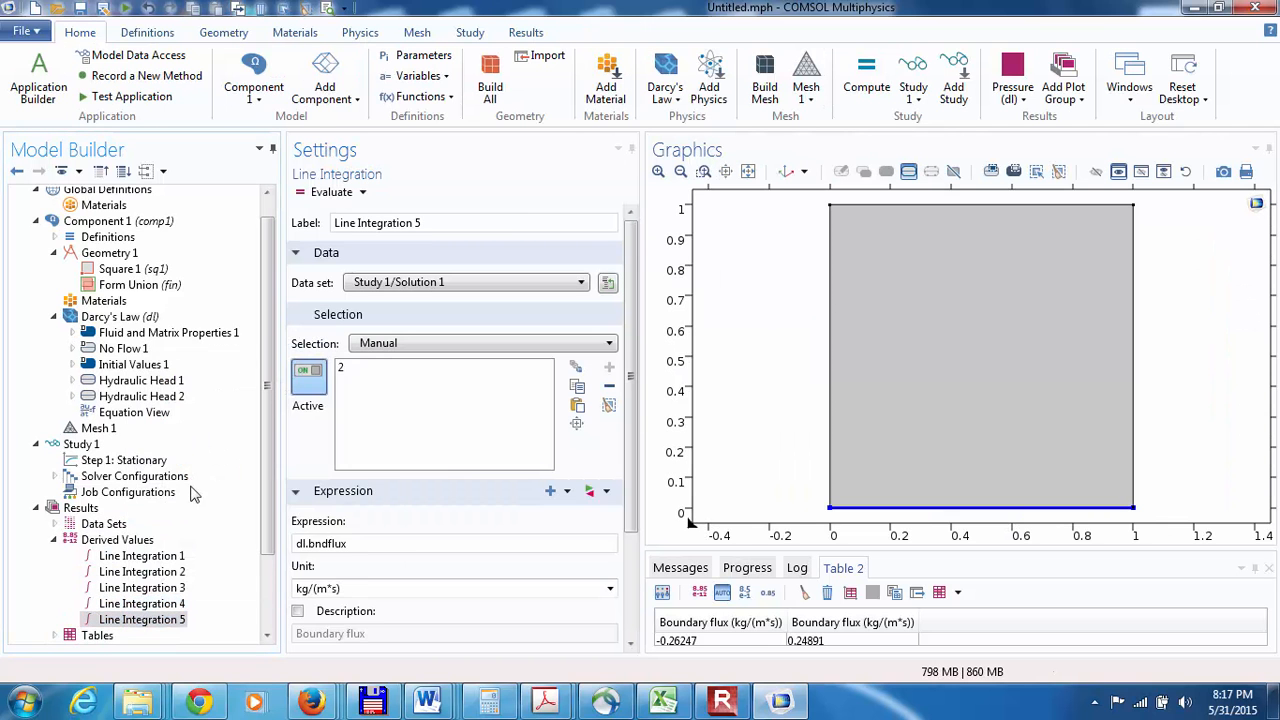
# Step: Replace the duplicated line integration's expression with p_lm, the Lagrange multiplier for pressure from the Darcy's Law variables
pyautogui.rightClick(147, 619)
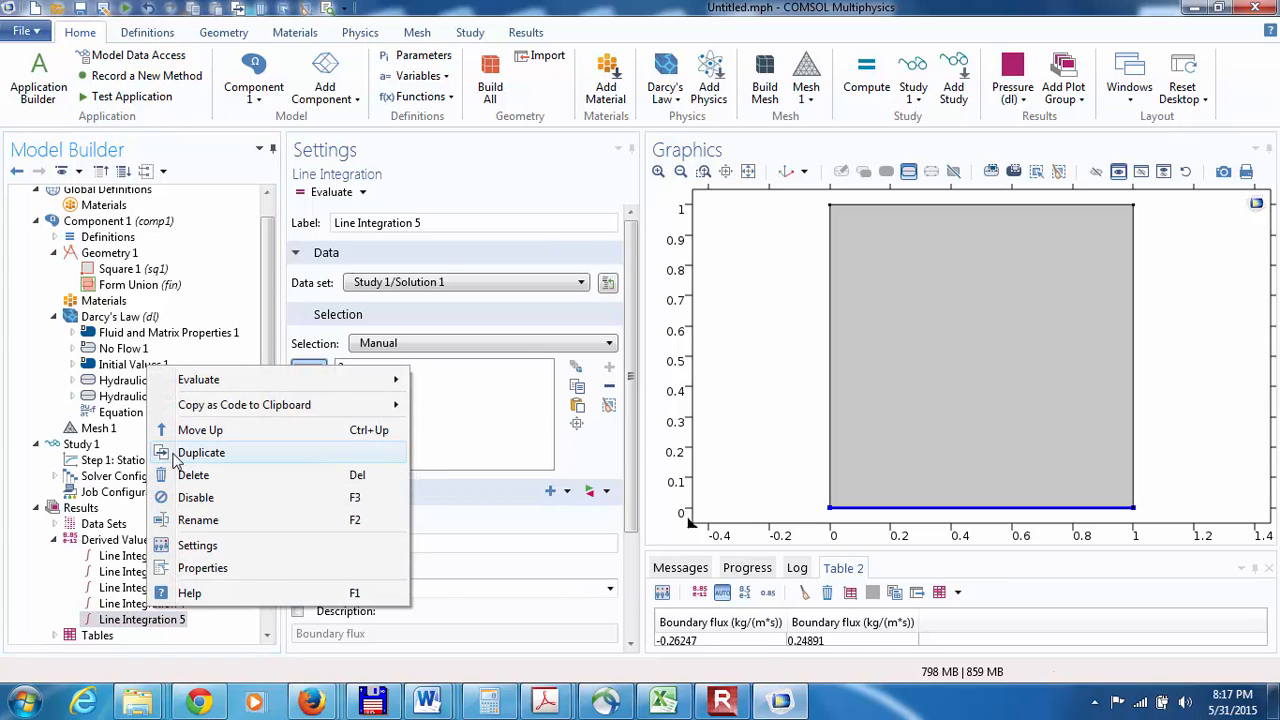
pyautogui.click(142, 623)
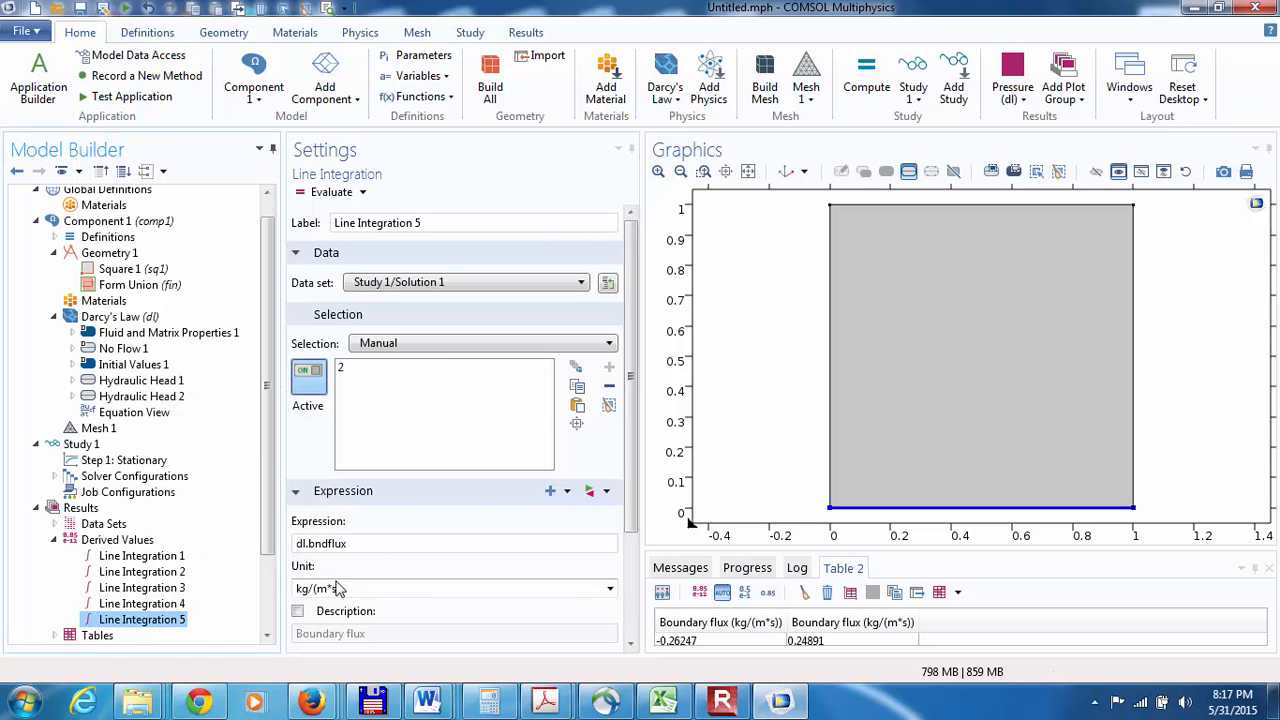
pyautogui.moveTo(347, 544); pyautogui.dragTo(306, 549)
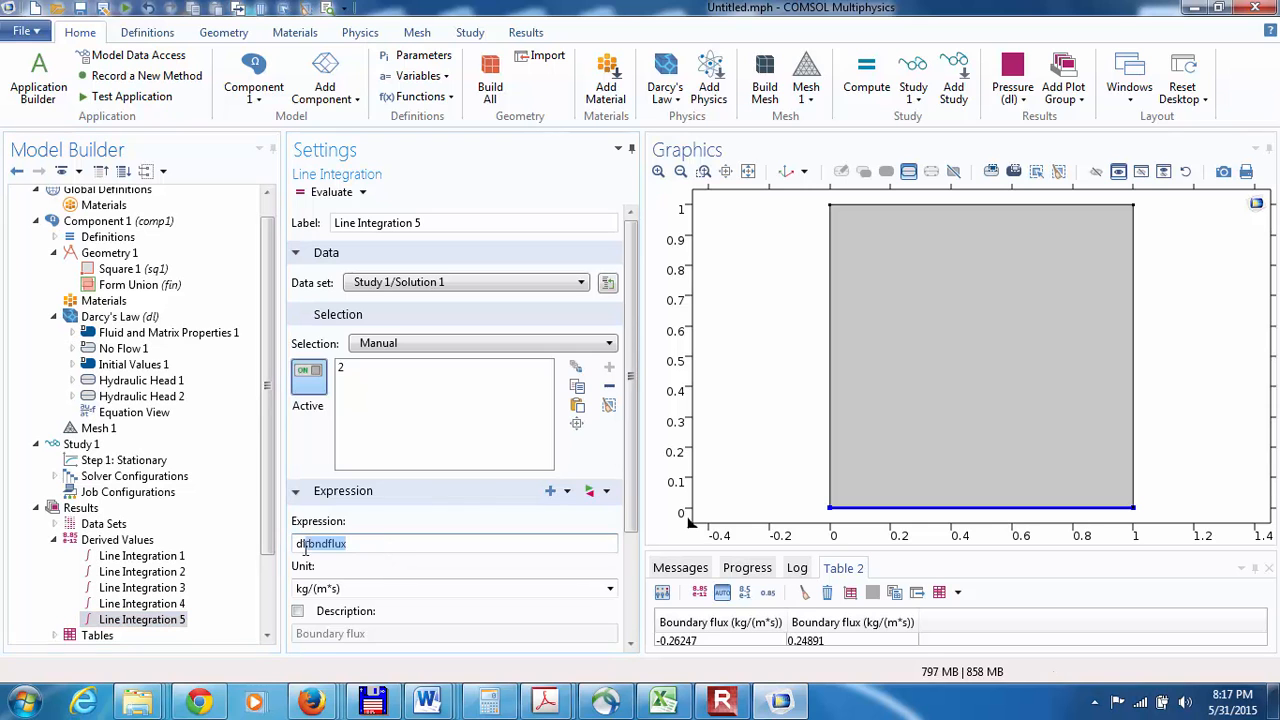
pyautogui.press('BackSpace')
pyautogui.click(550, 491)
pyautogui.click(598, 261)
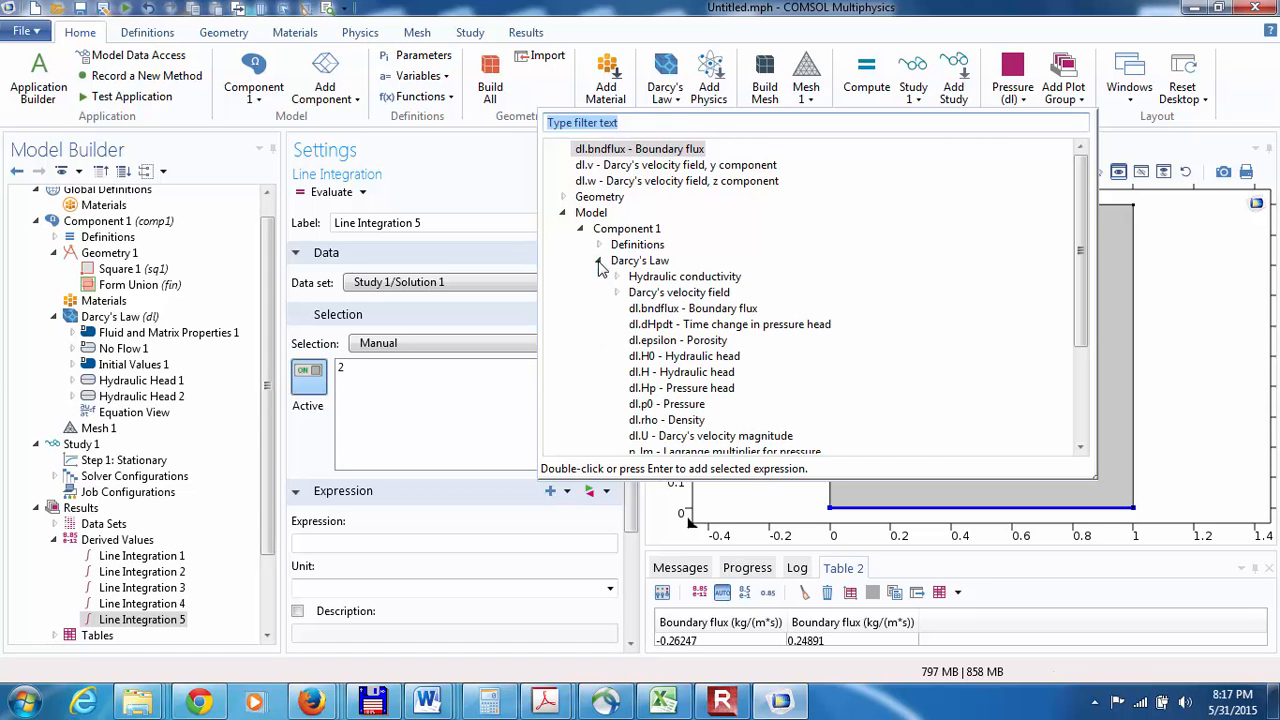
pyautogui.scroll(-3, 1086, 430)
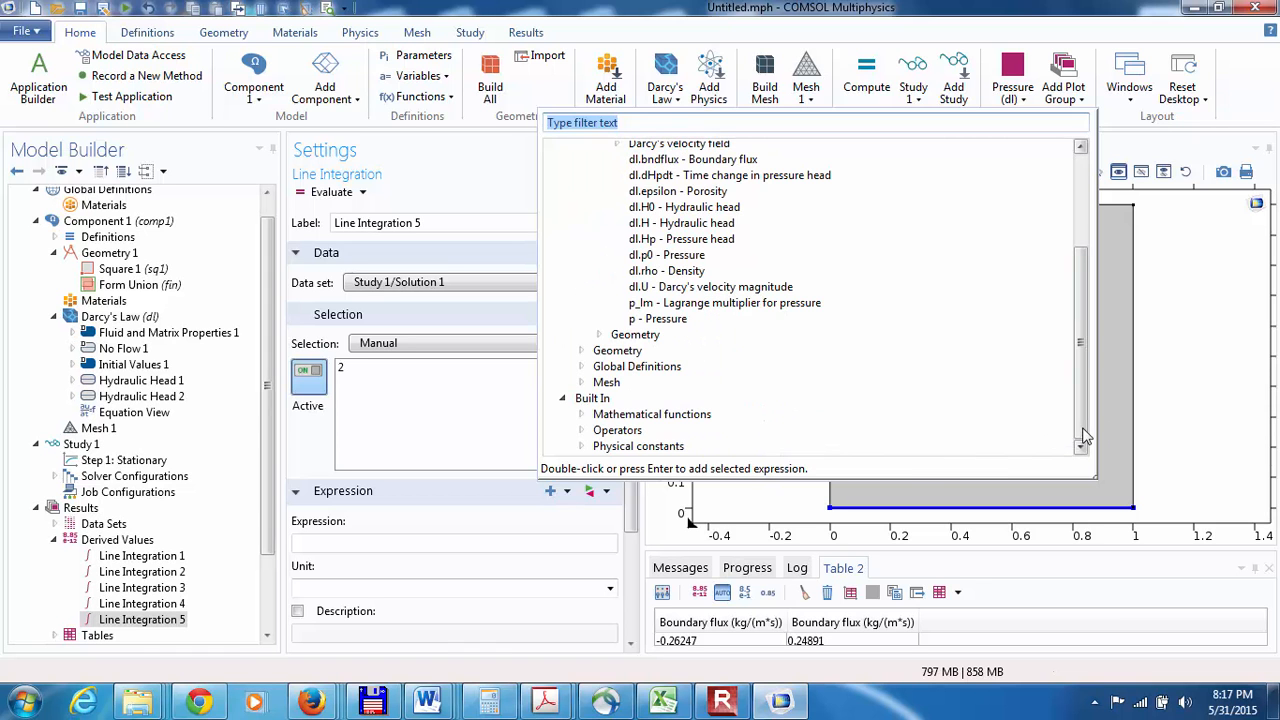
pyautogui.doubleClick(665, 304)
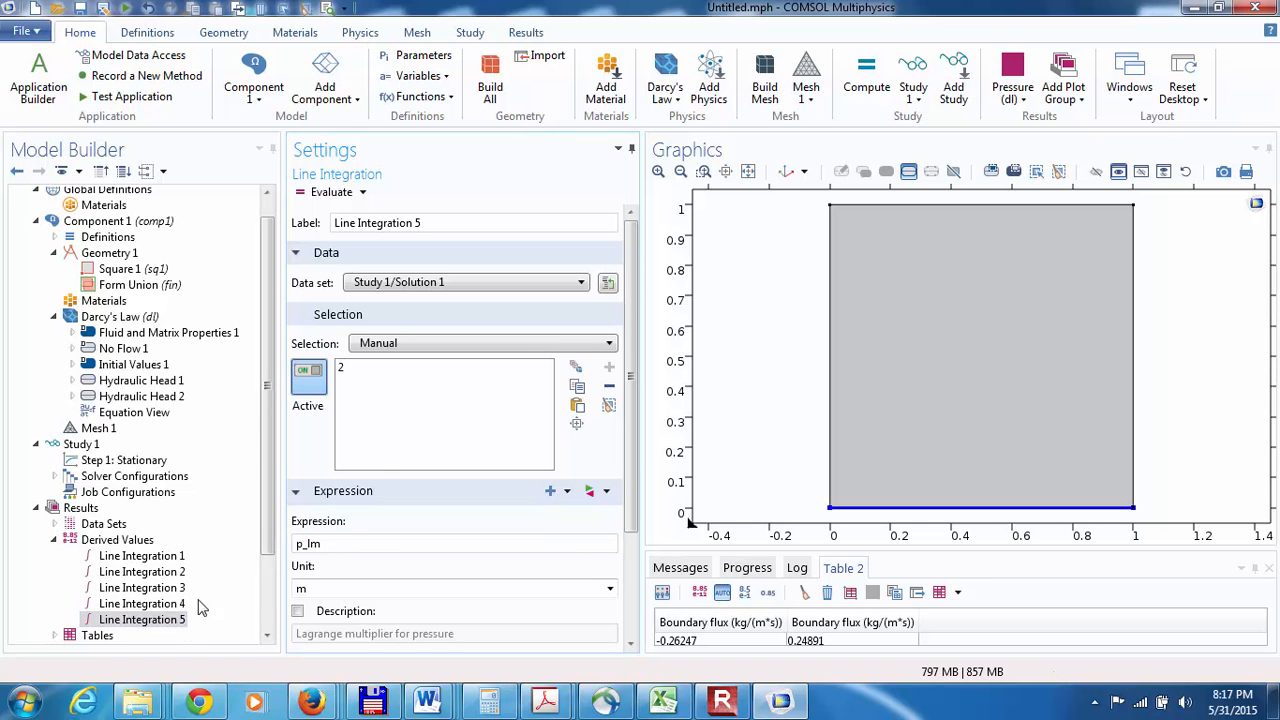
# Step: Change the boundary selection of Line Integration 5 from the bottom boundary to the top boundary of the square
pyautogui.click(355, 372)
pyautogui.click(609, 385)
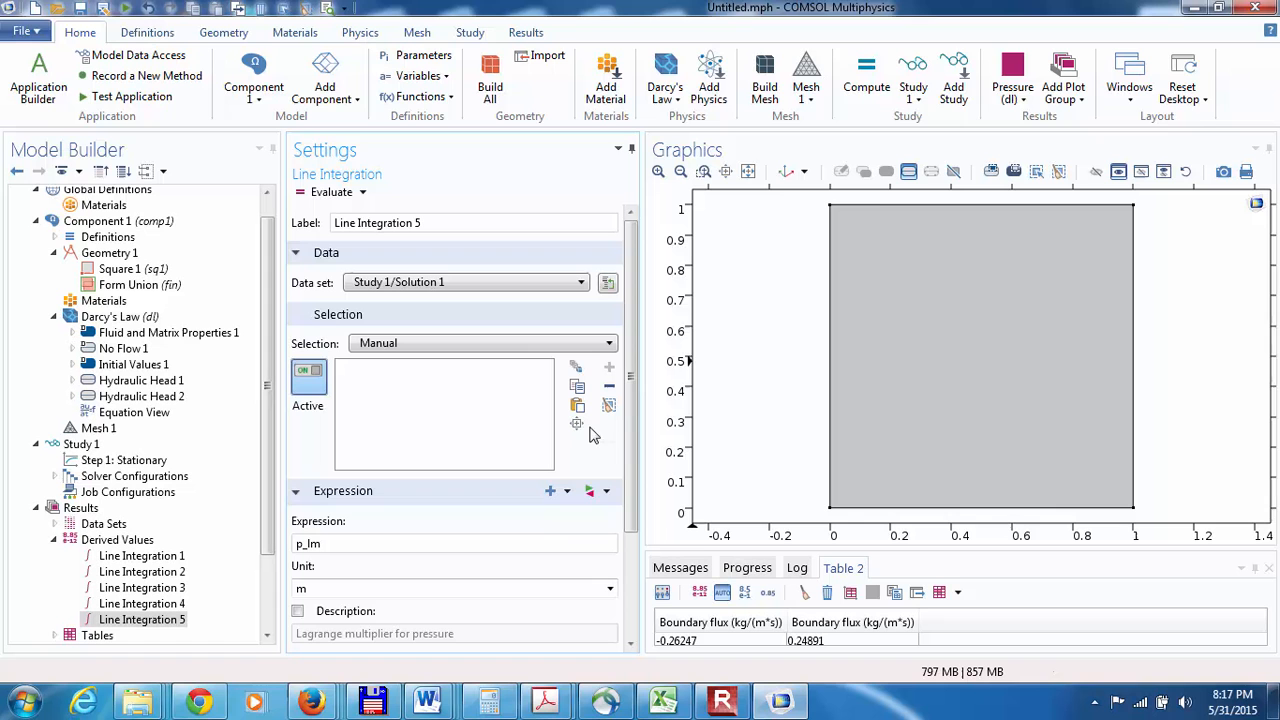
pyautogui.click(871, 204)
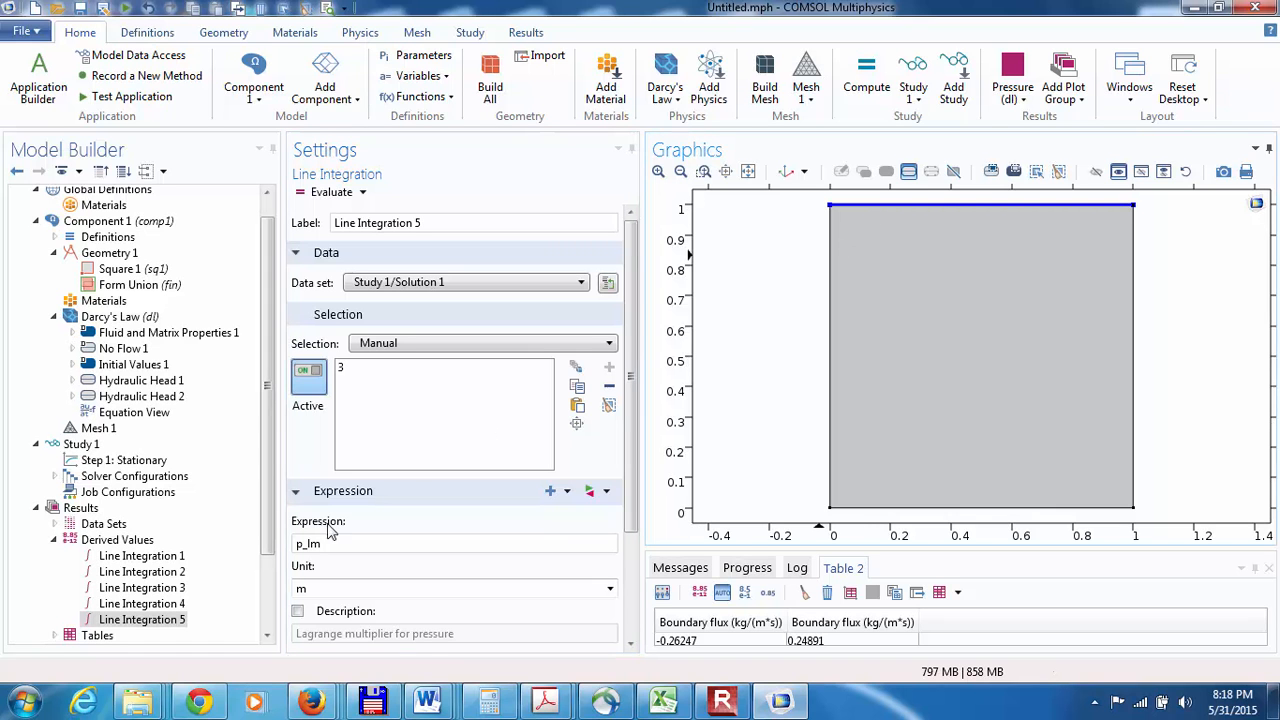
# Step: Duplicate Line Integration 5 and reassign the copy to the bottom boundary of the square
pyautogui.rightClick(157, 627)
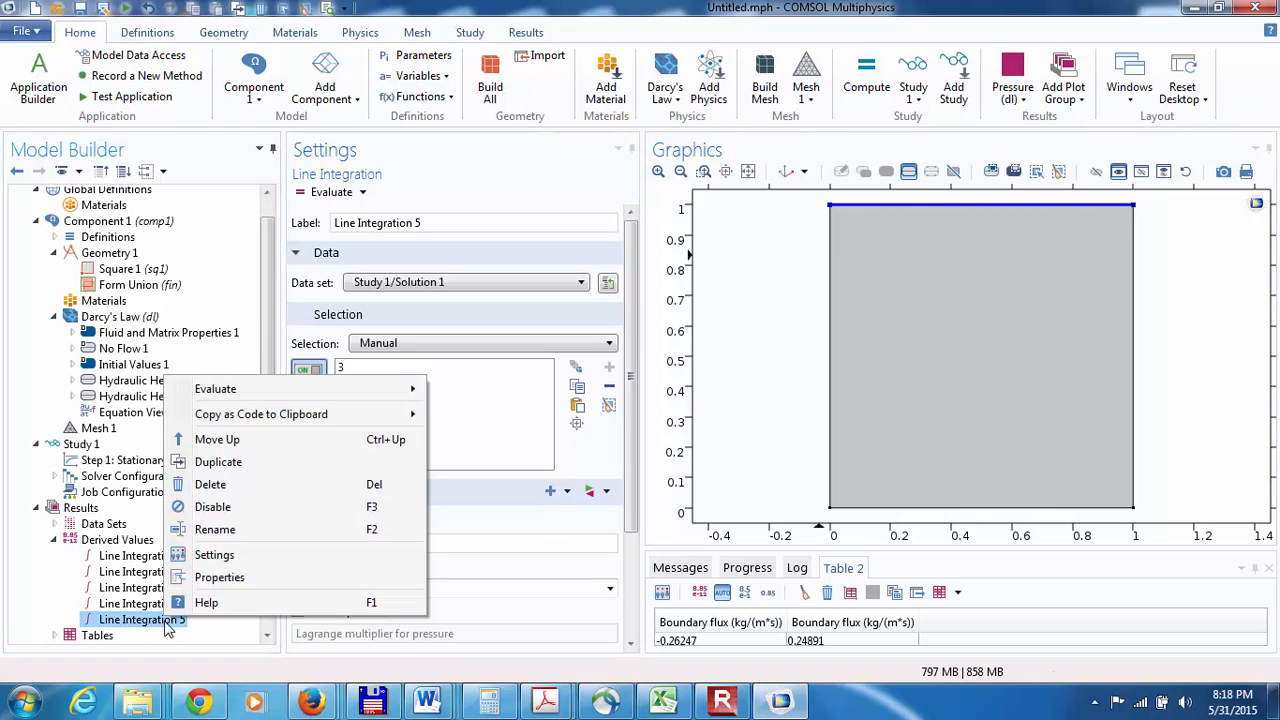
pyautogui.click(218, 462)
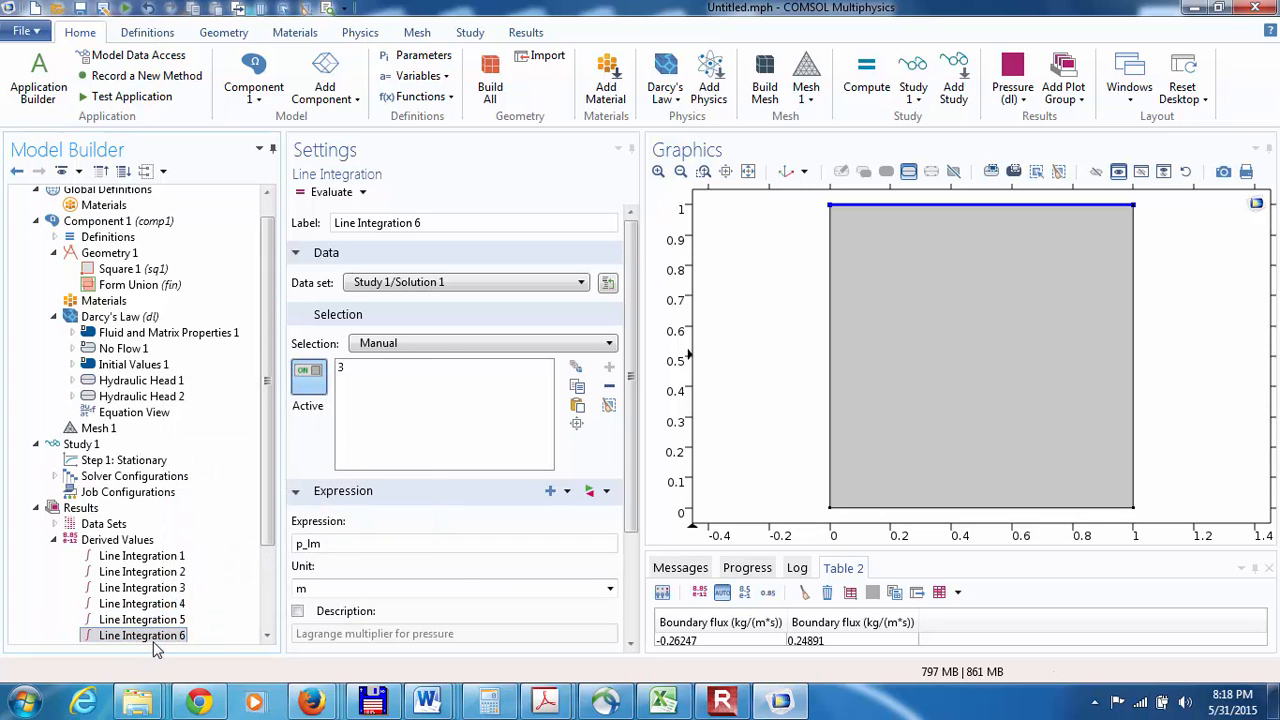
pyautogui.click(350, 370)
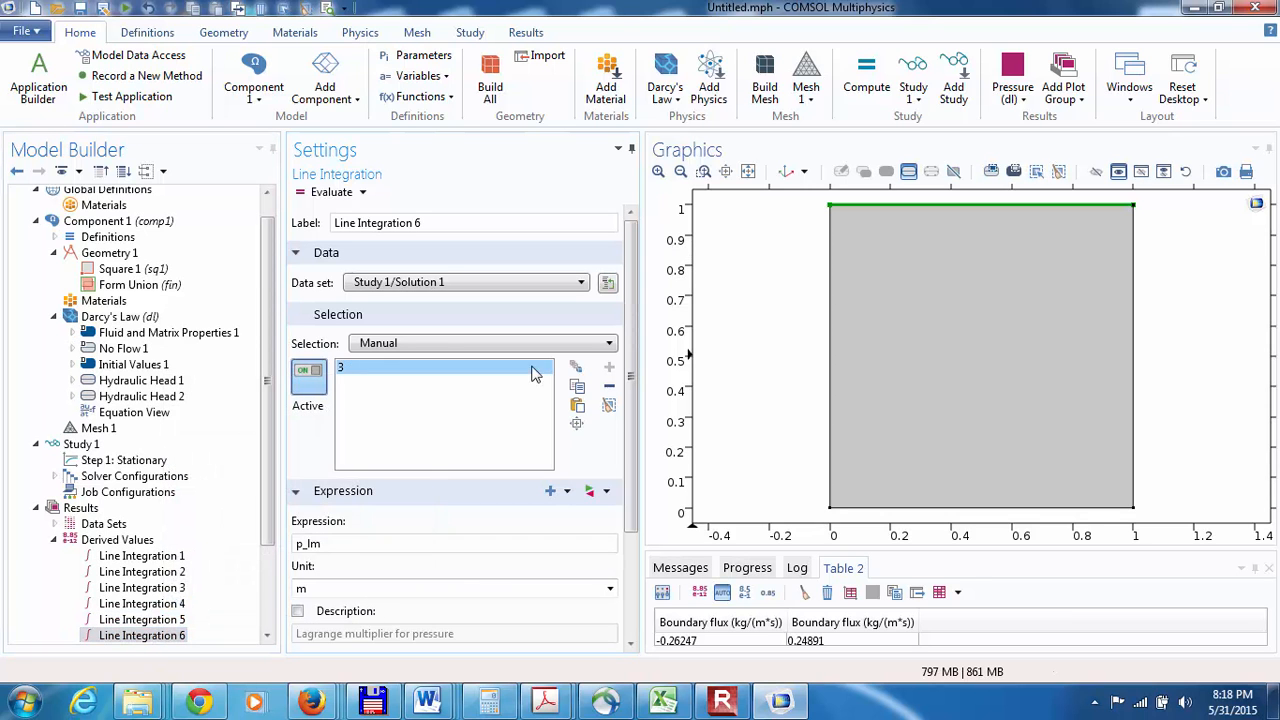
pyautogui.click(609, 386)
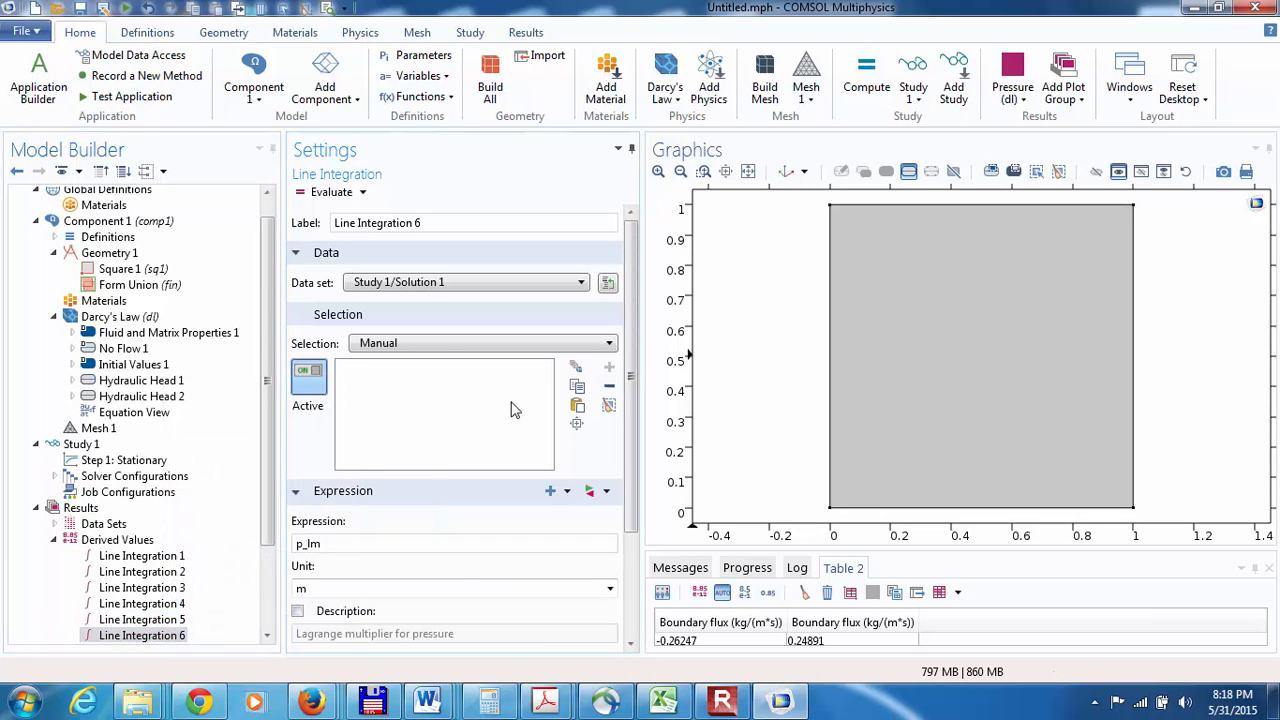
pyautogui.click(896, 509)
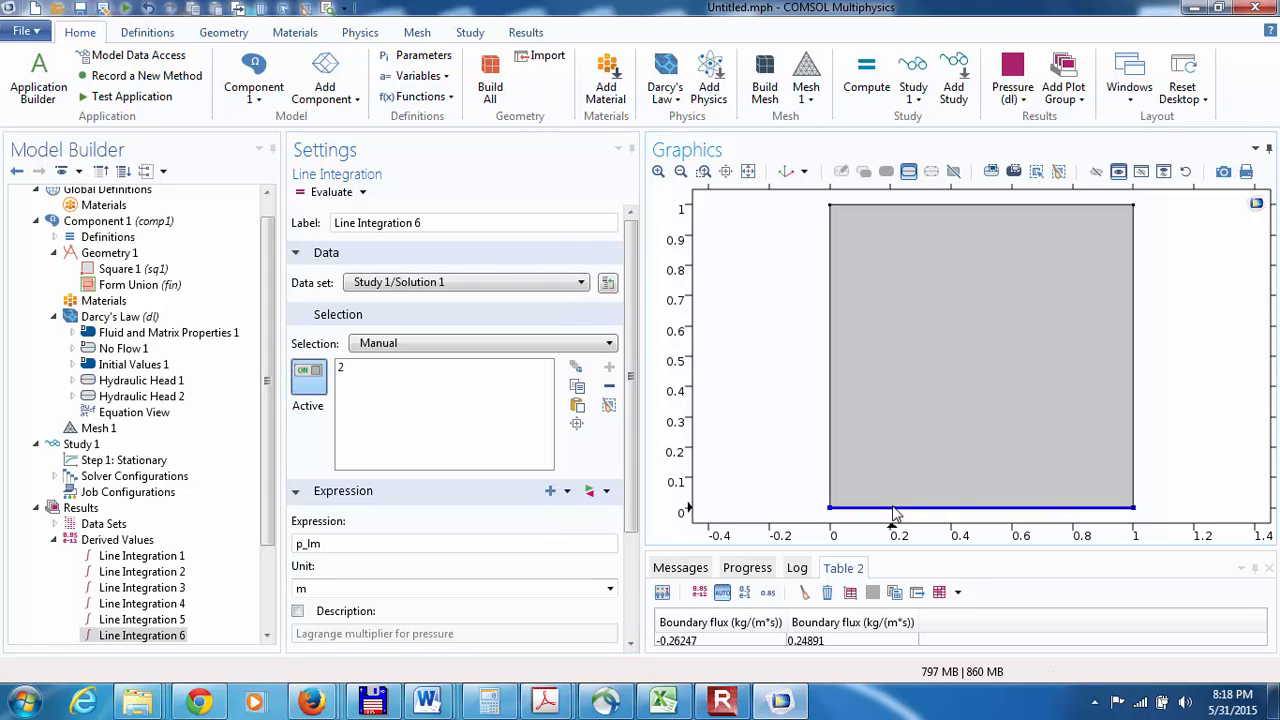
# Step: Clear Table 2 and evaluate the Lagrange multiplier integrals on the top and bottom boundaries, Line Integration 5 and 6
pyautogui.click(267, 638)
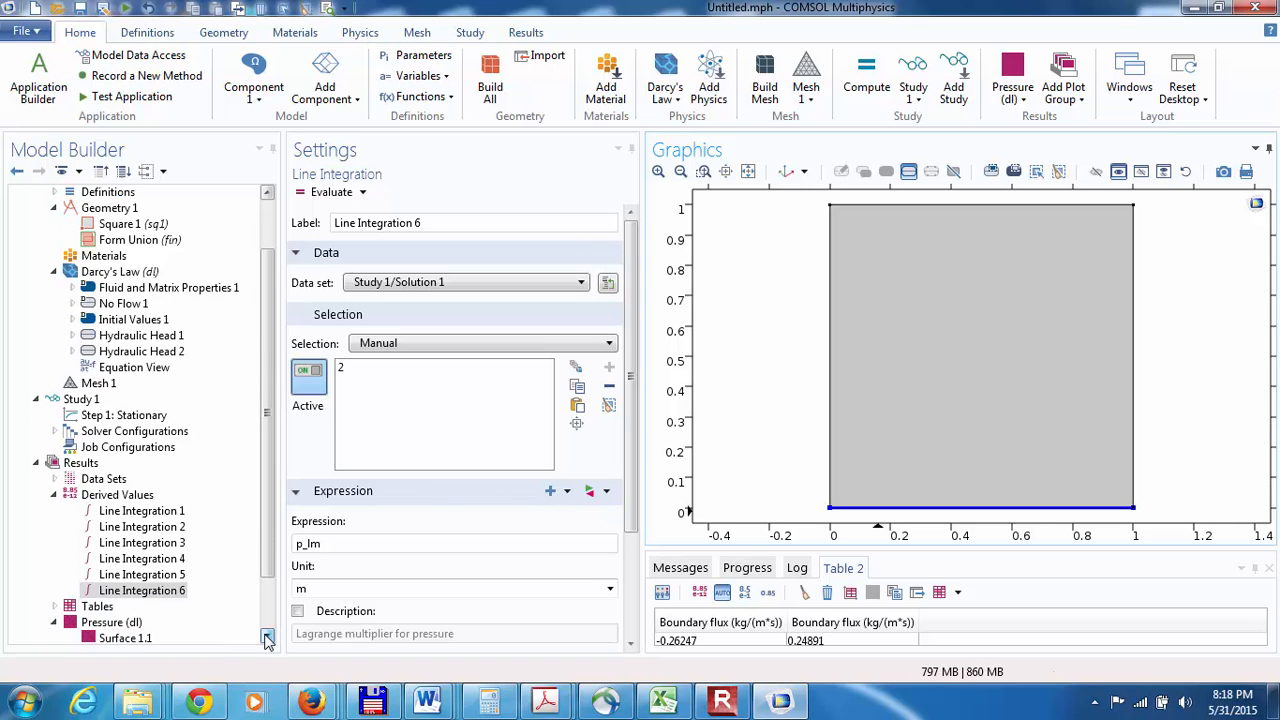
pyautogui.click(148, 575)
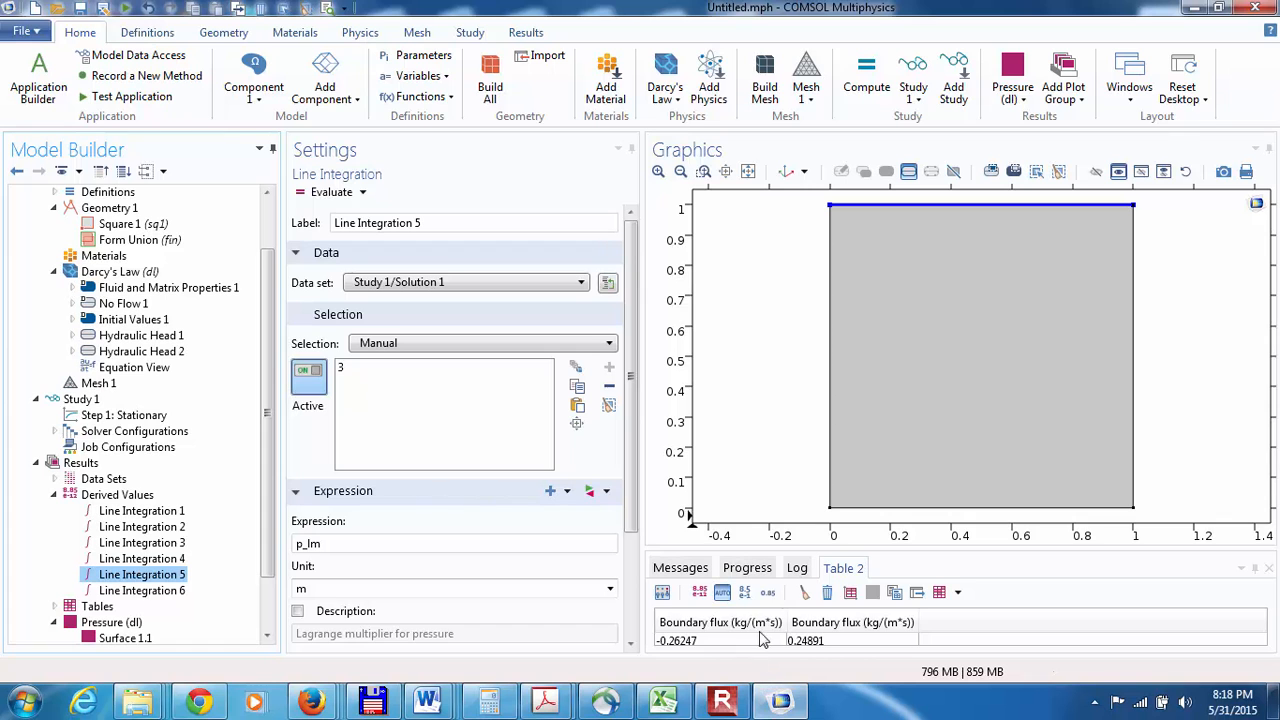
pyautogui.click(805, 592)
pyautogui.click(180, 575)
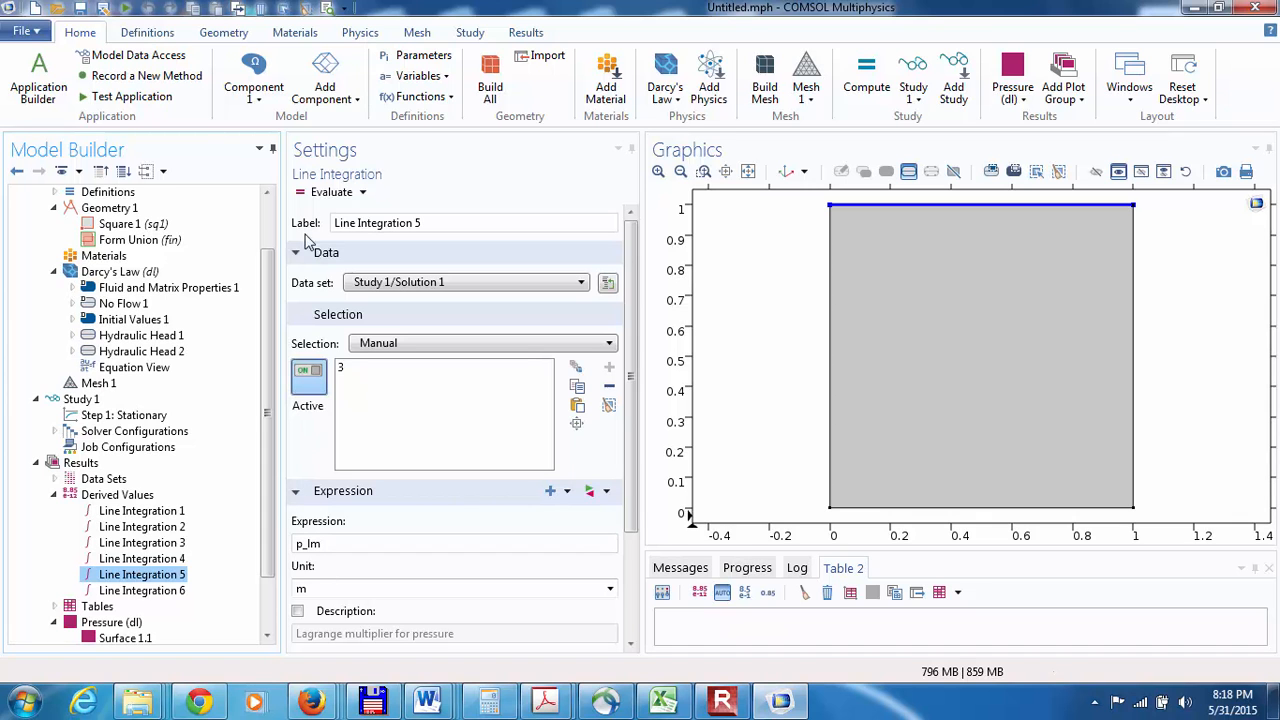
pyautogui.click(331, 192)
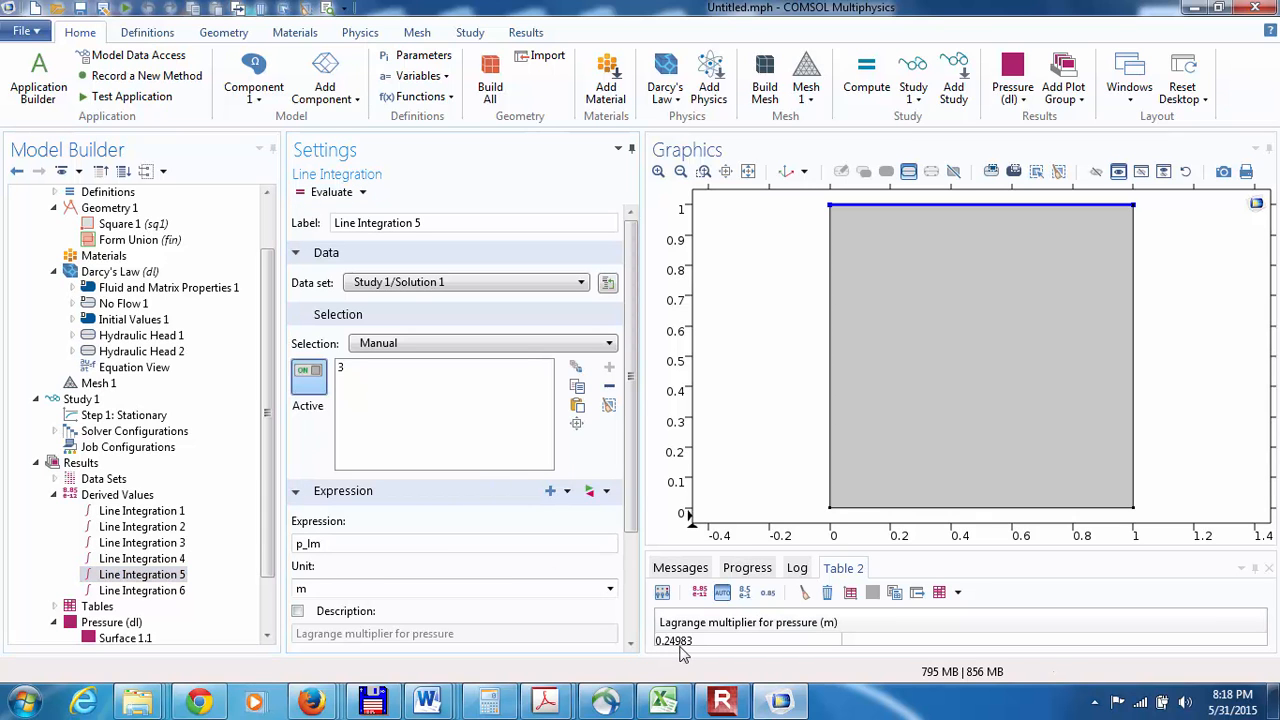
pyautogui.click(168, 592)
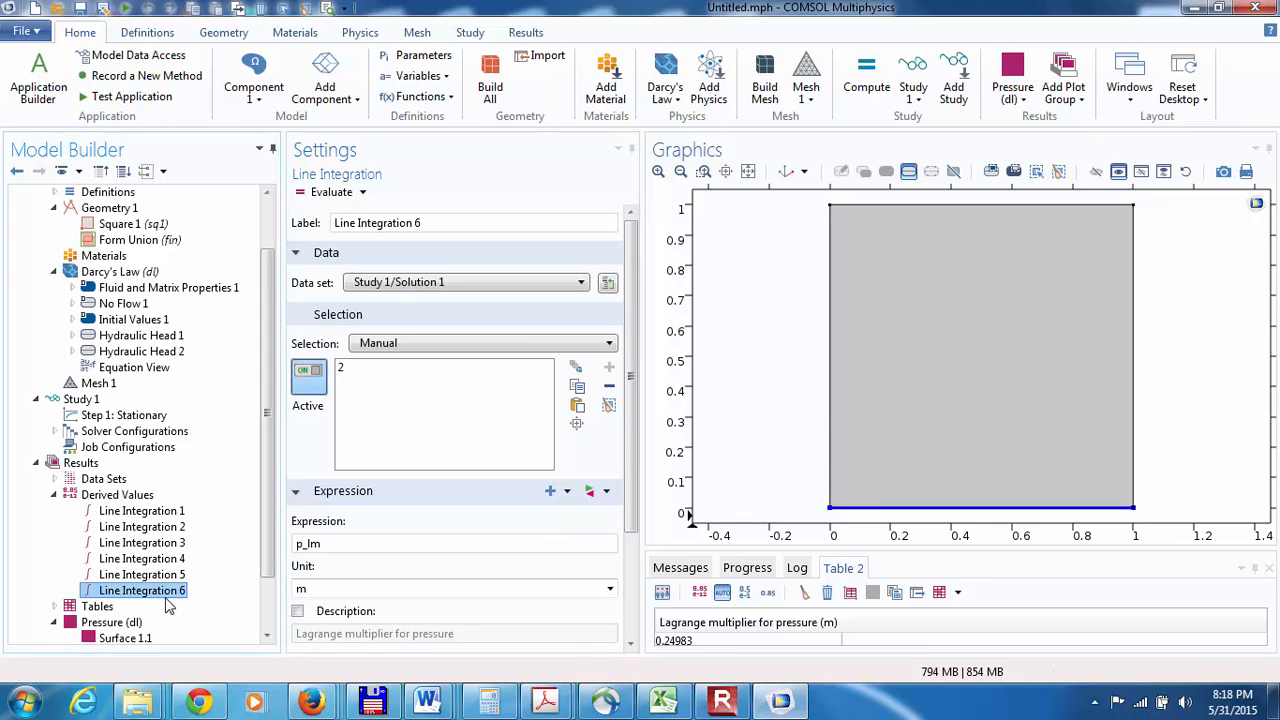
pyautogui.click(333, 192)
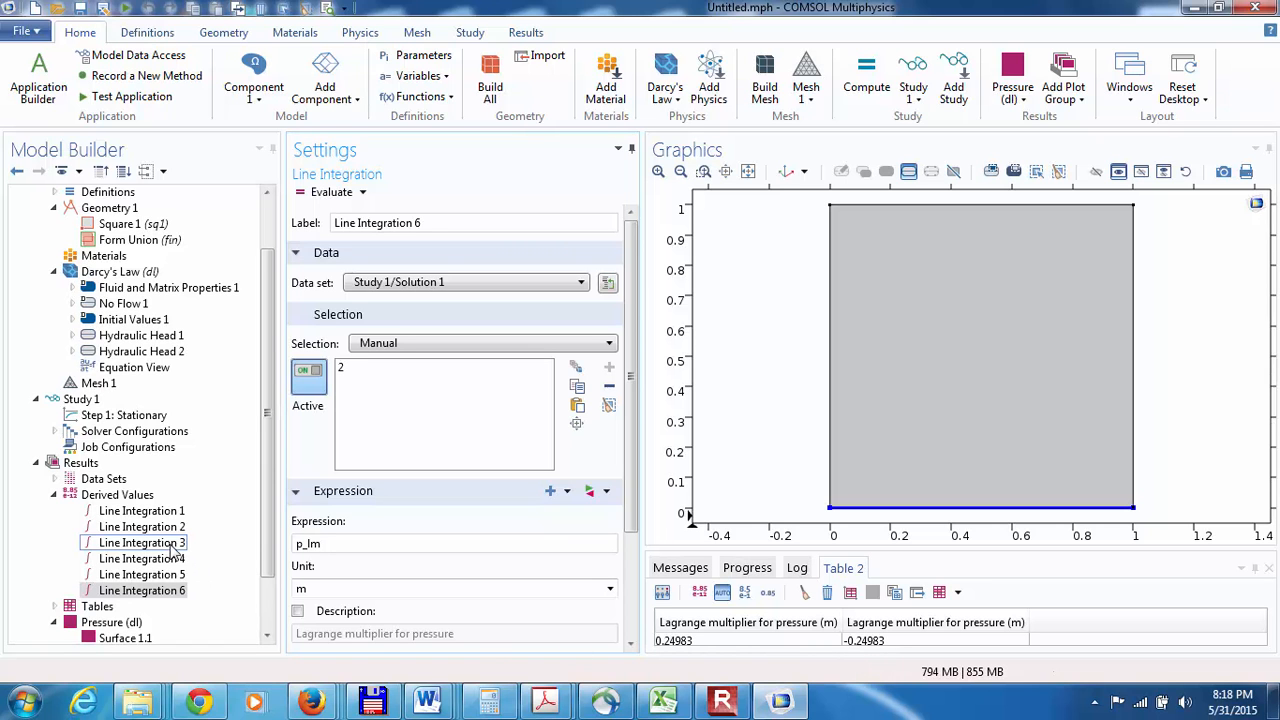
# Step: Check the Darcy's Law discretization settings, and evaluate the boundary flux integrals Line Integration 3 and 4 into the same table
pyautogui.click(100, 272)
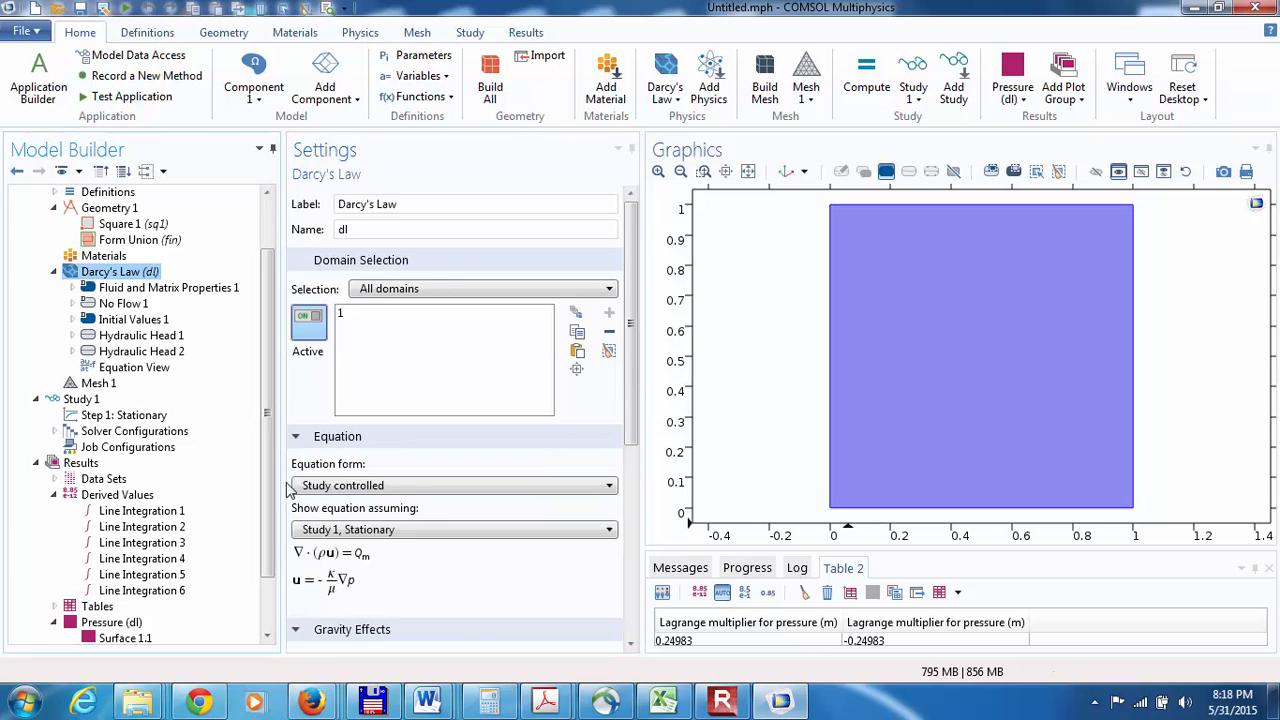
pyautogui.scroll(-5, 630, 640)
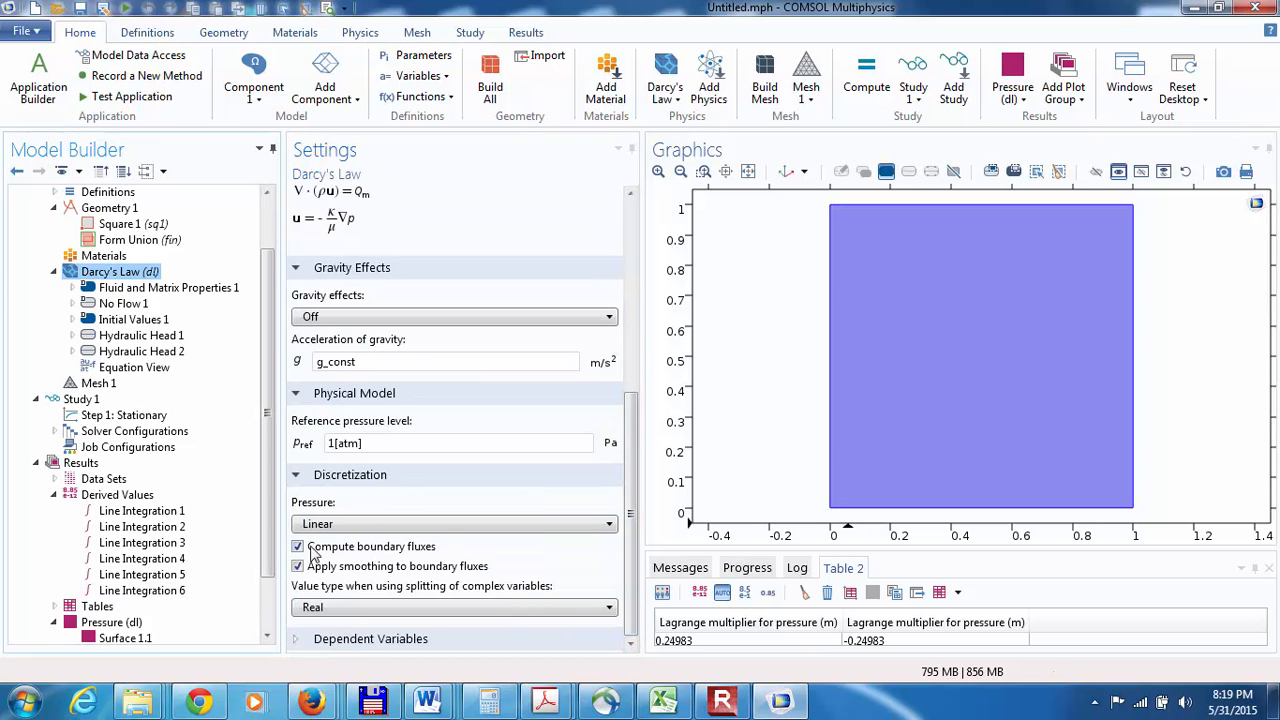
pyautogui.click(130, 546)
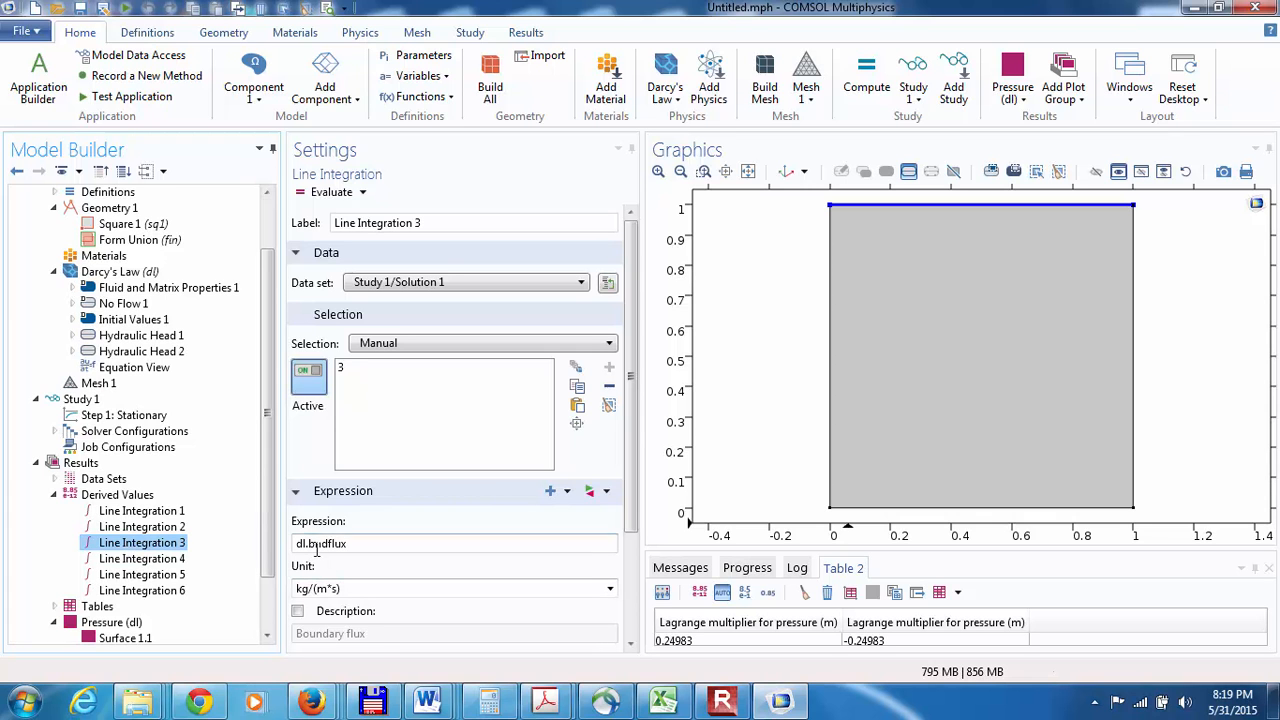
pyautogui.click(306, 194)
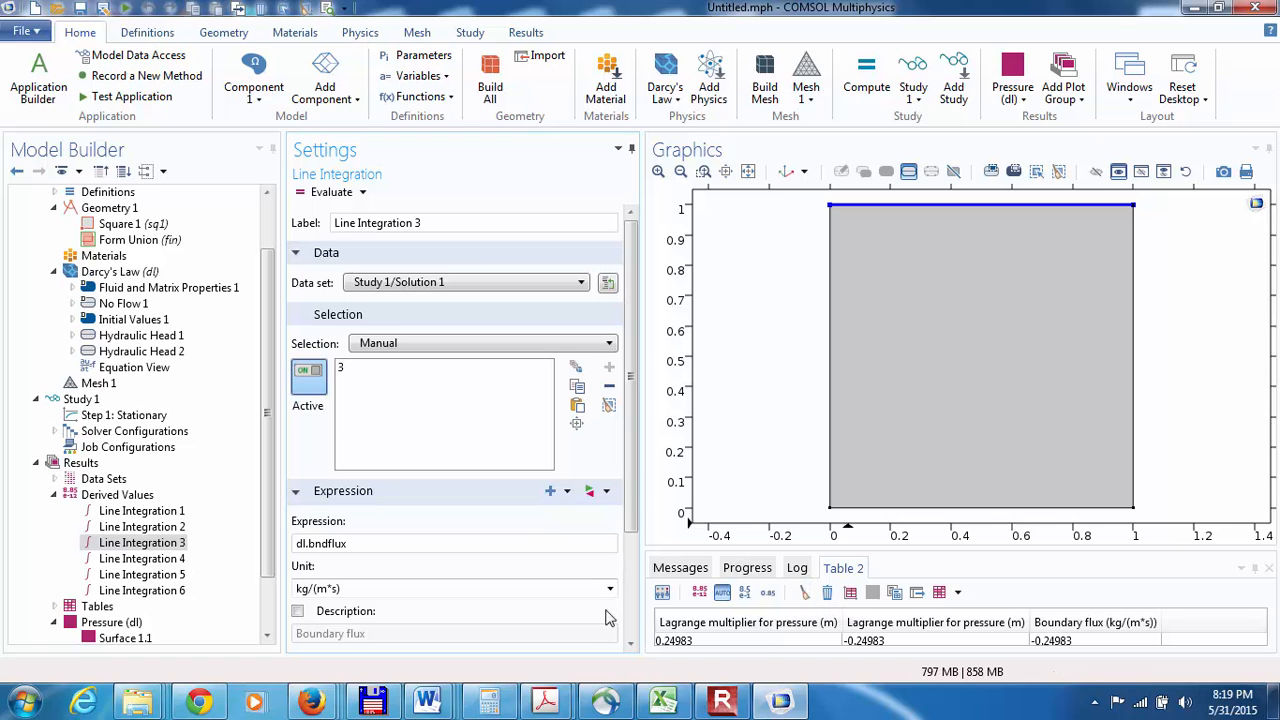
pyautogui.click(141, 558)
pyautogui.click(327, 194)
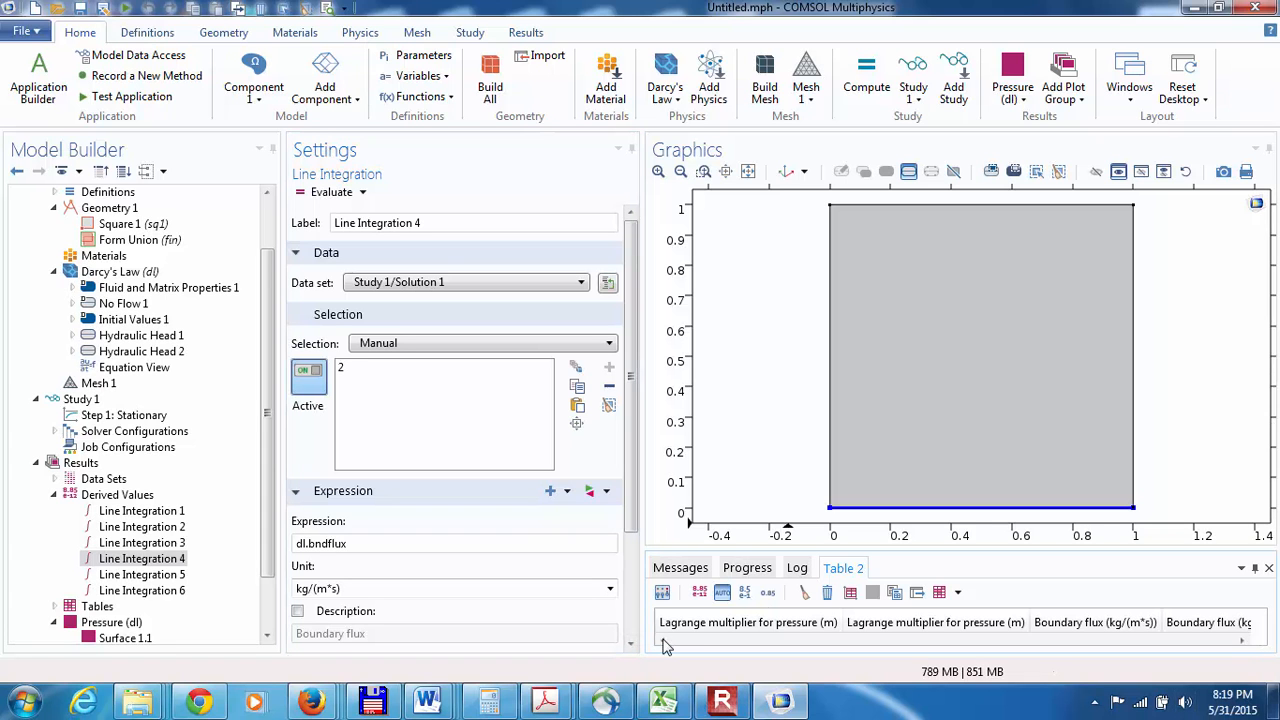
# Step: Clear Table 2 and evaluate only the top and bottom boundary flux integrals, Line Integration 3 and 4
pyautogui.click(804, 593)
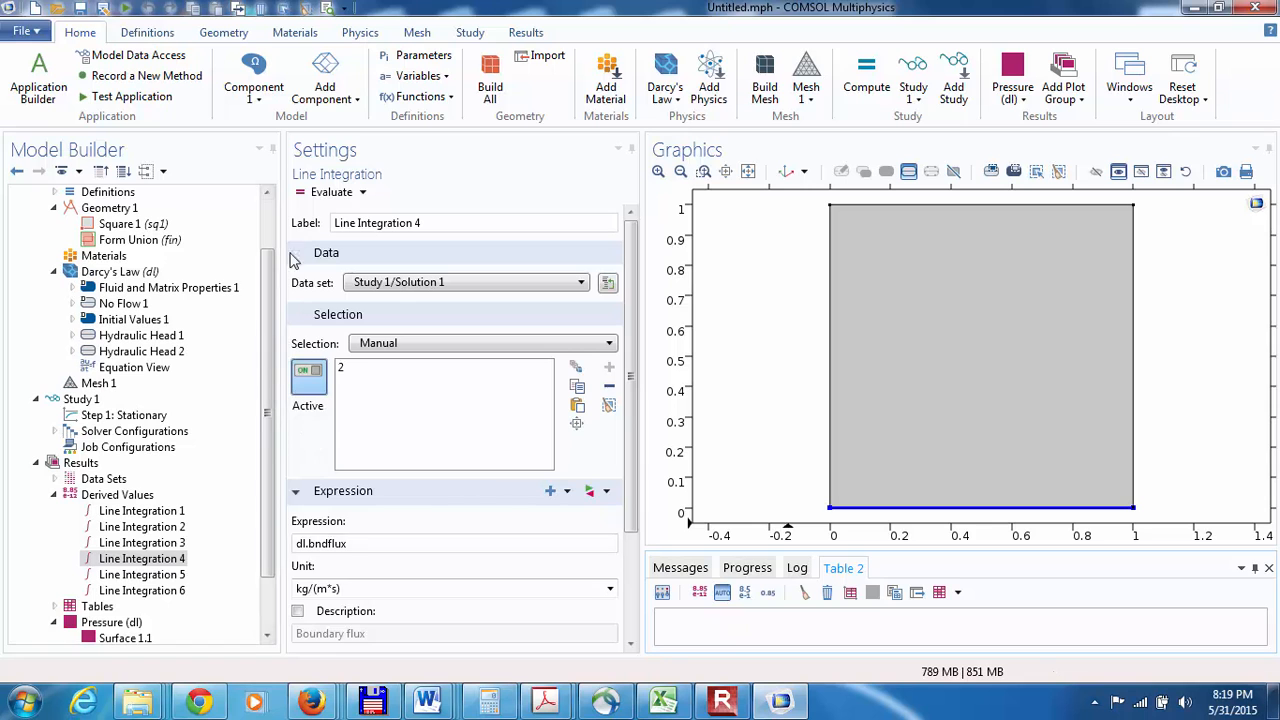
pyautogui.click(150, 574)
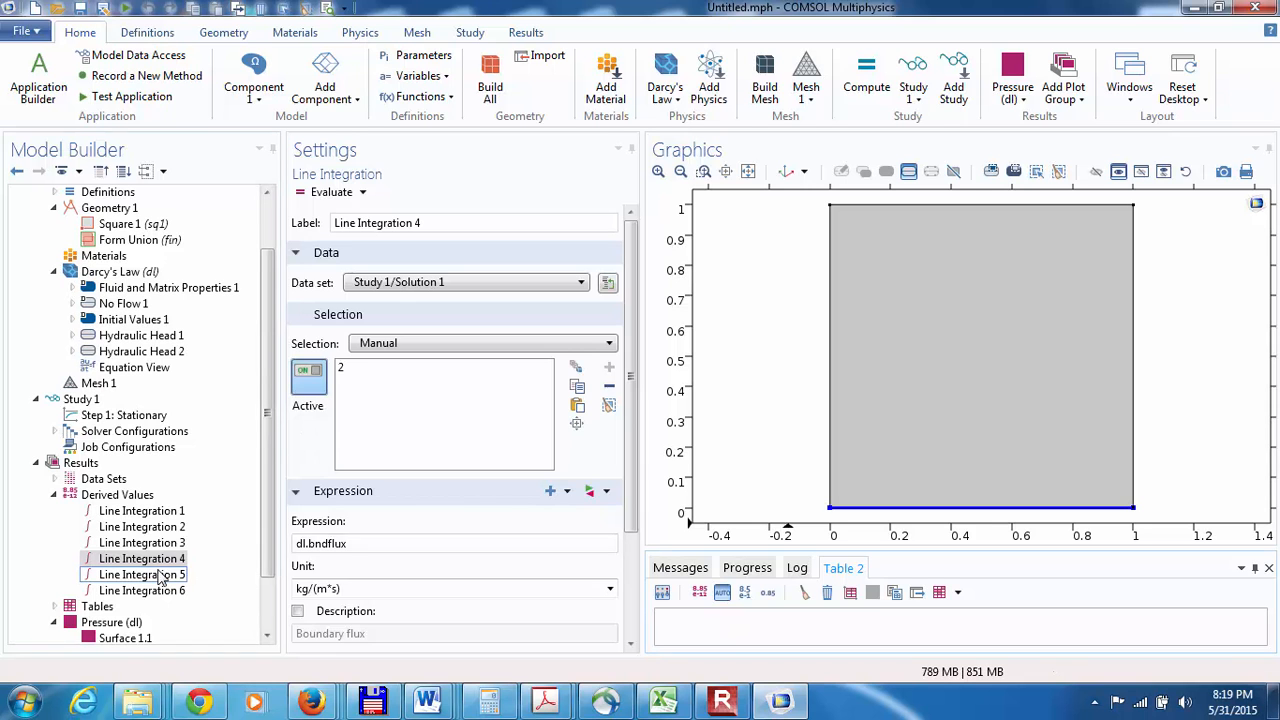
pyautogui.click(142, 542)
pyautogui.click(322, 194)
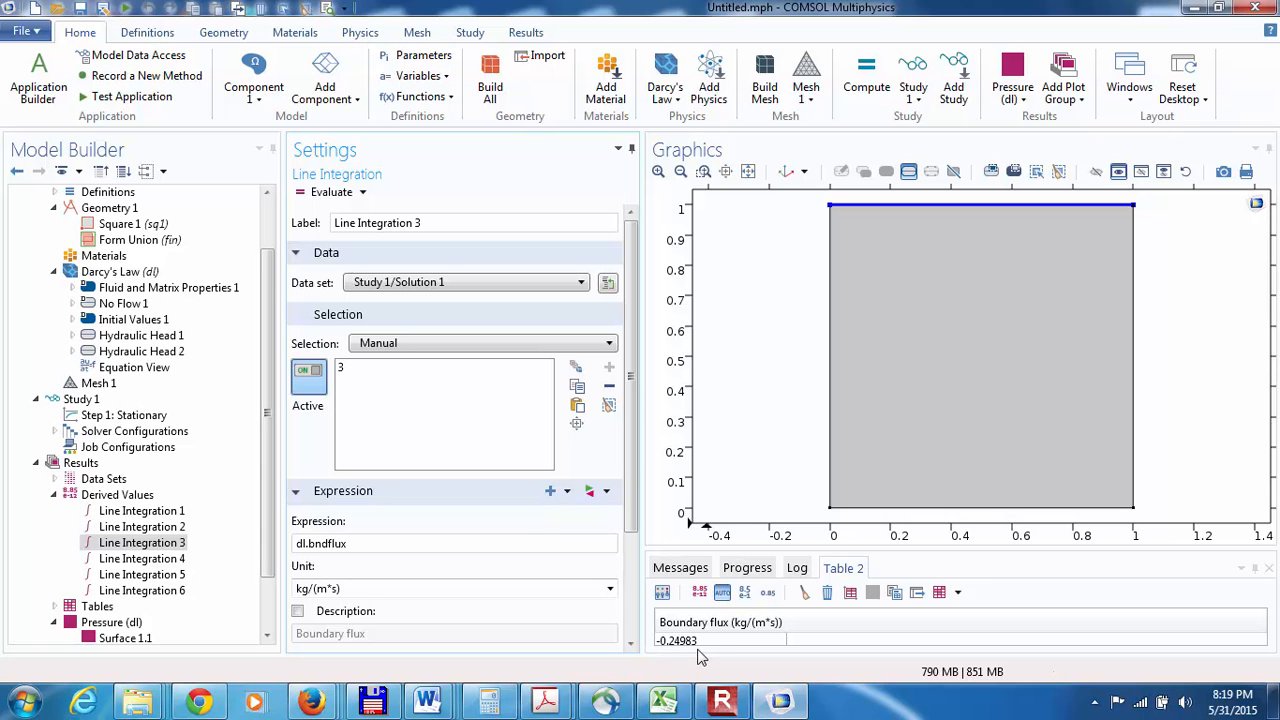
pyautogui.click(158, 560)
pyautogui.click(320, 194)
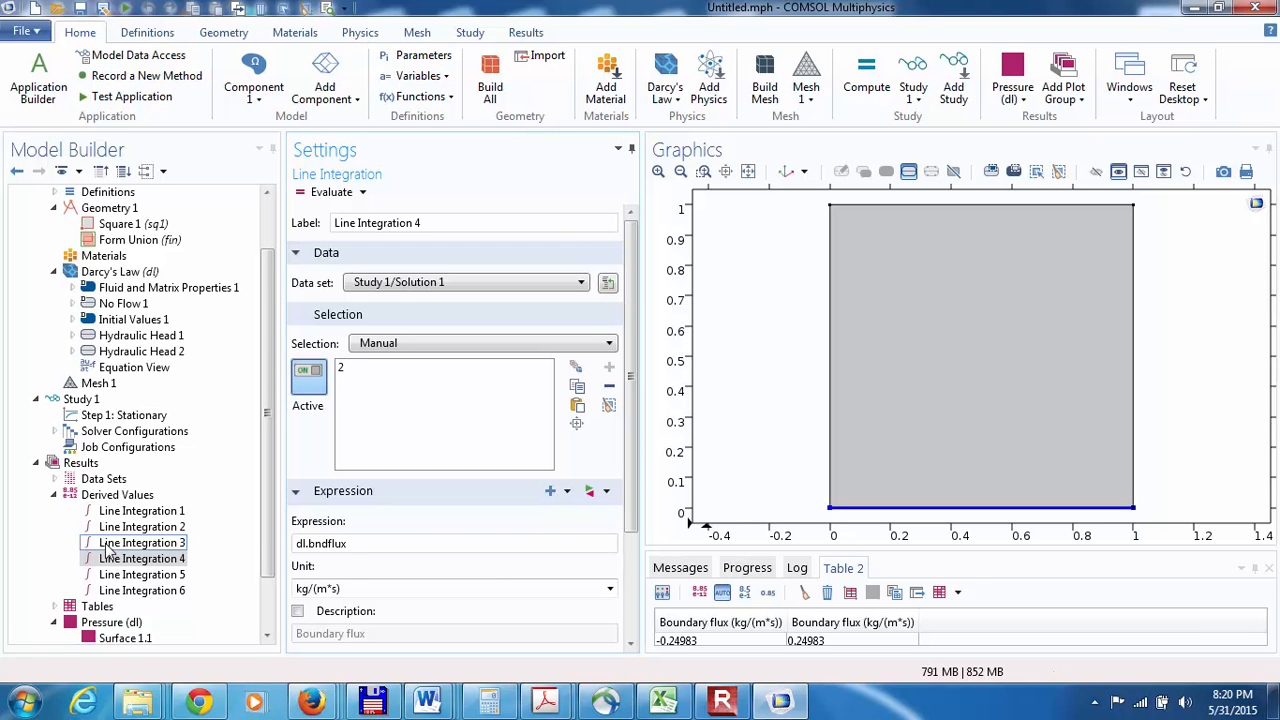
# Step: Save the model as computing boundary fluxes_2D demo in the Downloads folder, overwriting the existing file
pyautogui.moveTo(728, 706)
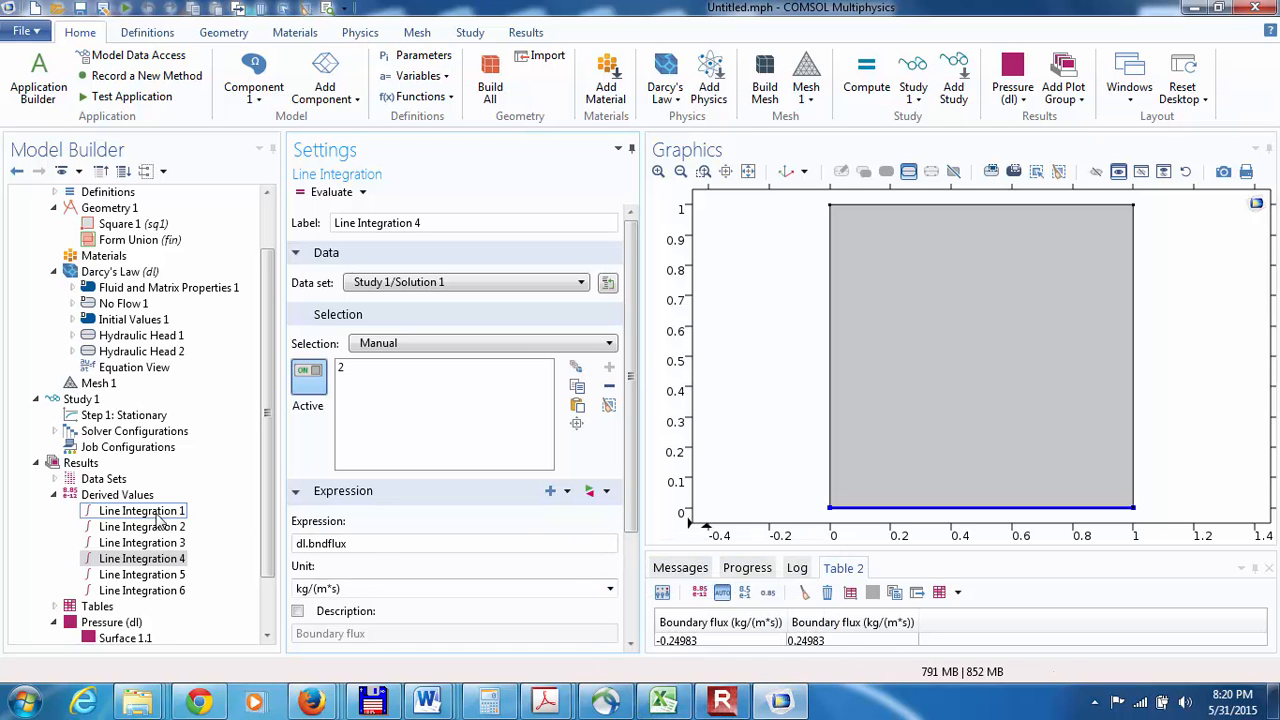
pyautogui.click(28, 31)
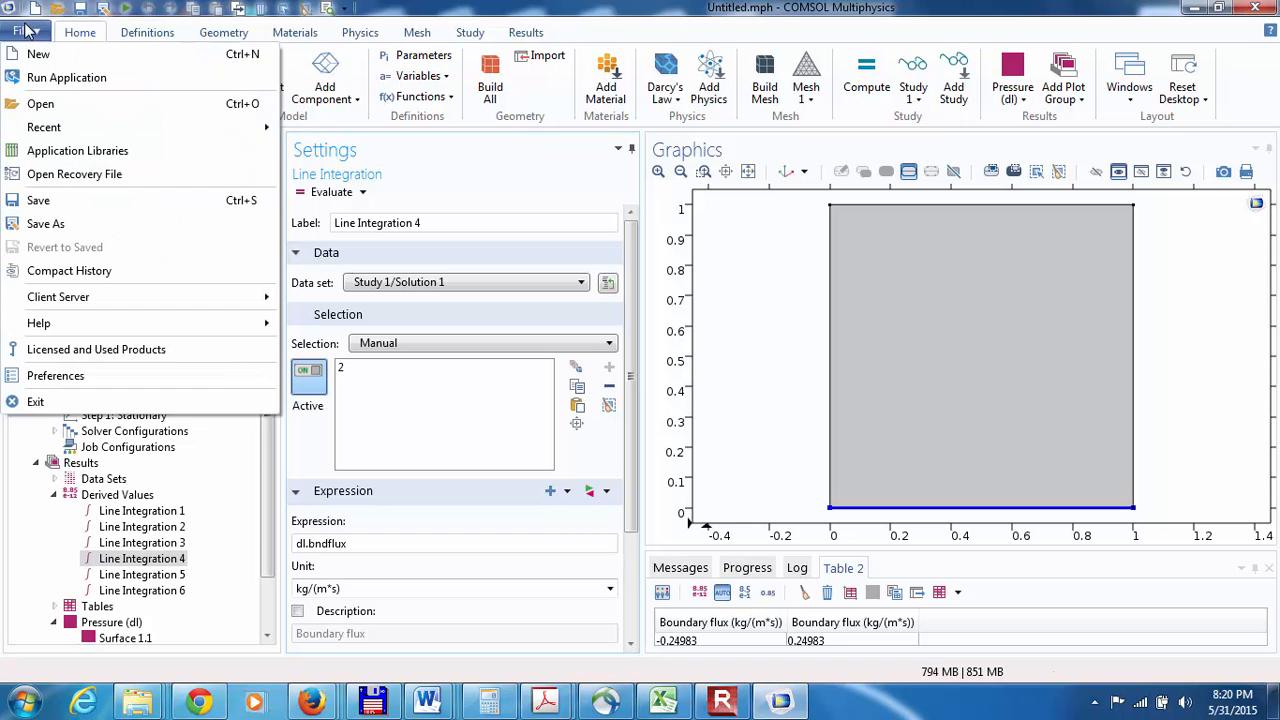
pyautogui.click(40, 201)
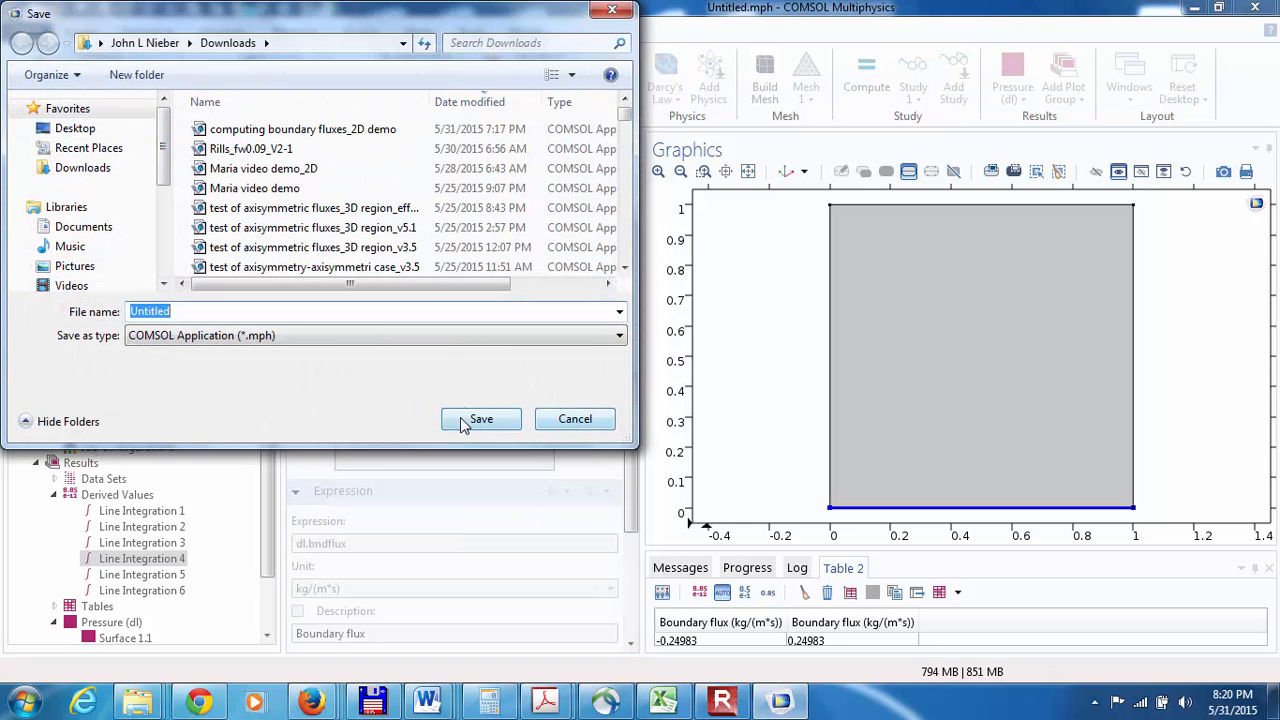
pyautogui.click(230, 137)
pyautogui.click(483, 419)
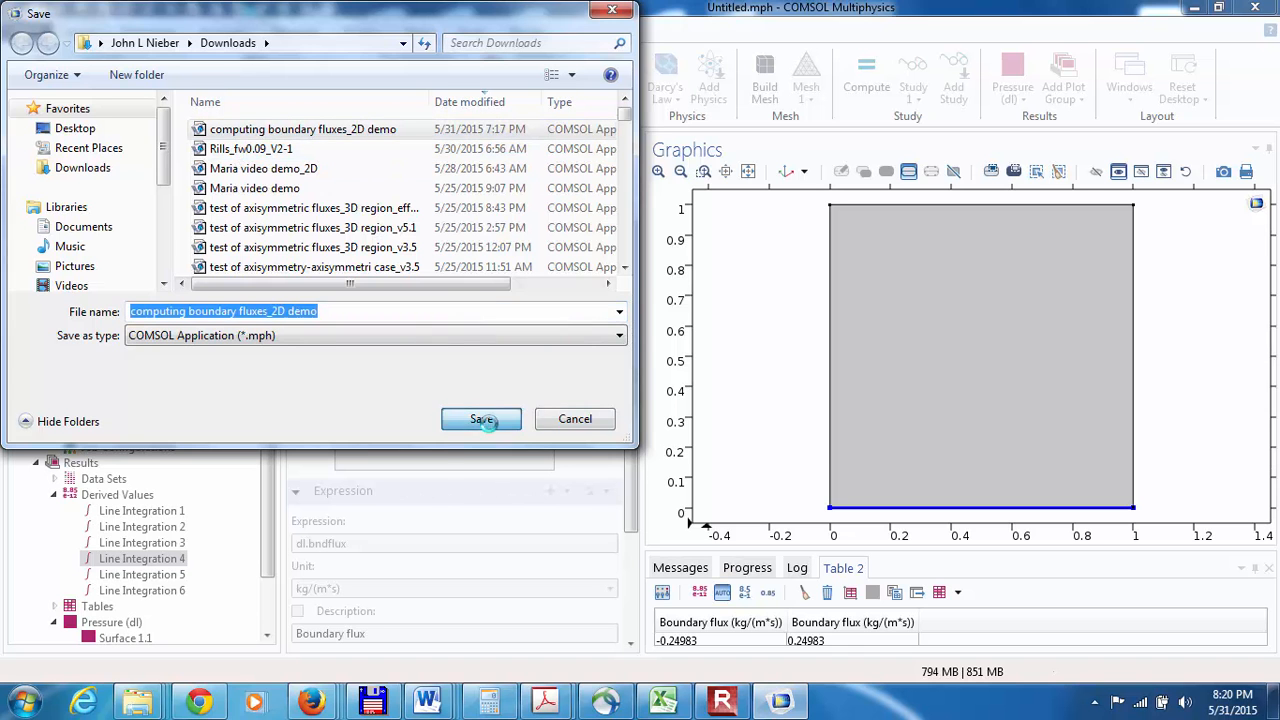
pyautogui.click(706, 426)
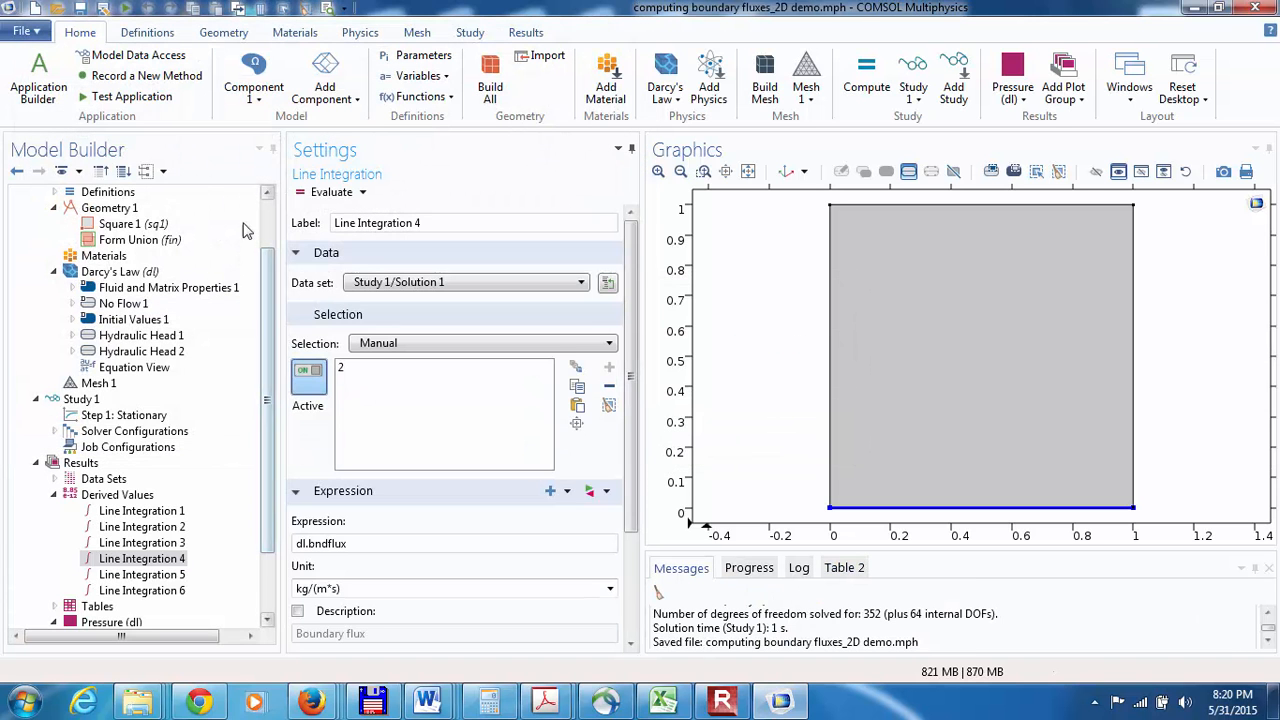
# Step: Open the recent model Rills_fw0.09_V2-1.mph and check that the Discretization section is set to show
pyautogui.click(24, 31)
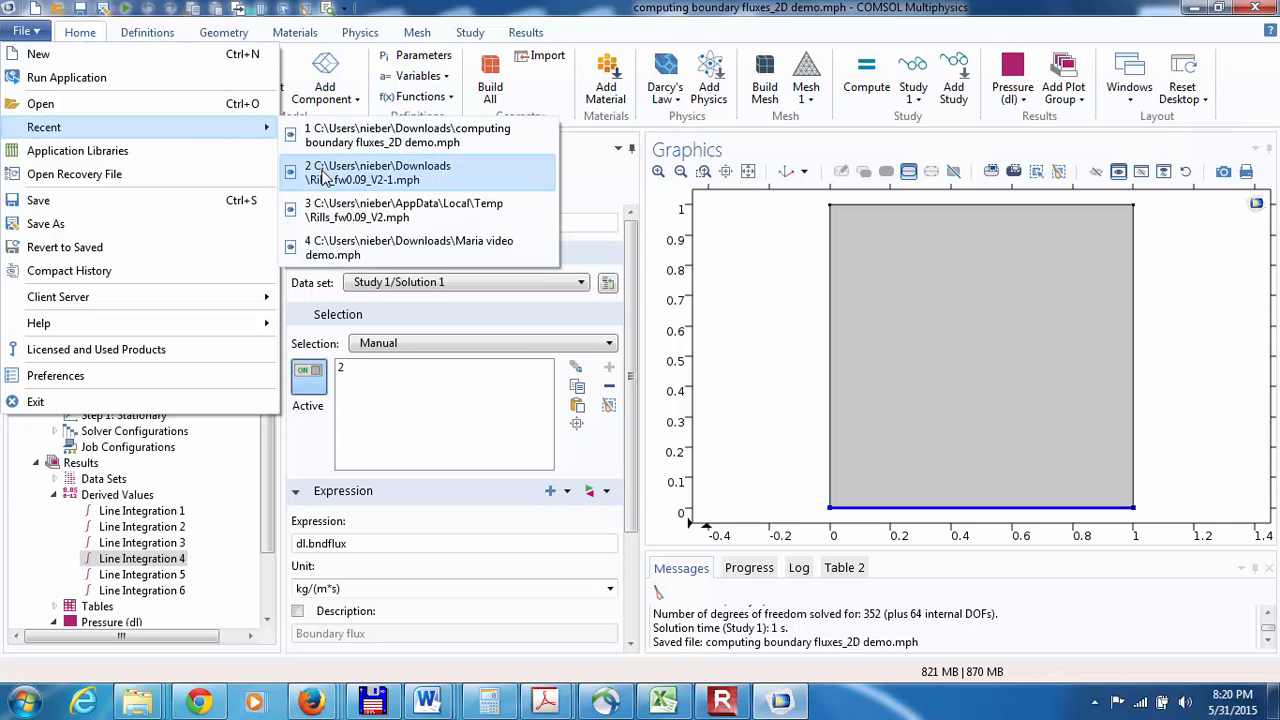
pyautogui.click(323, 177)
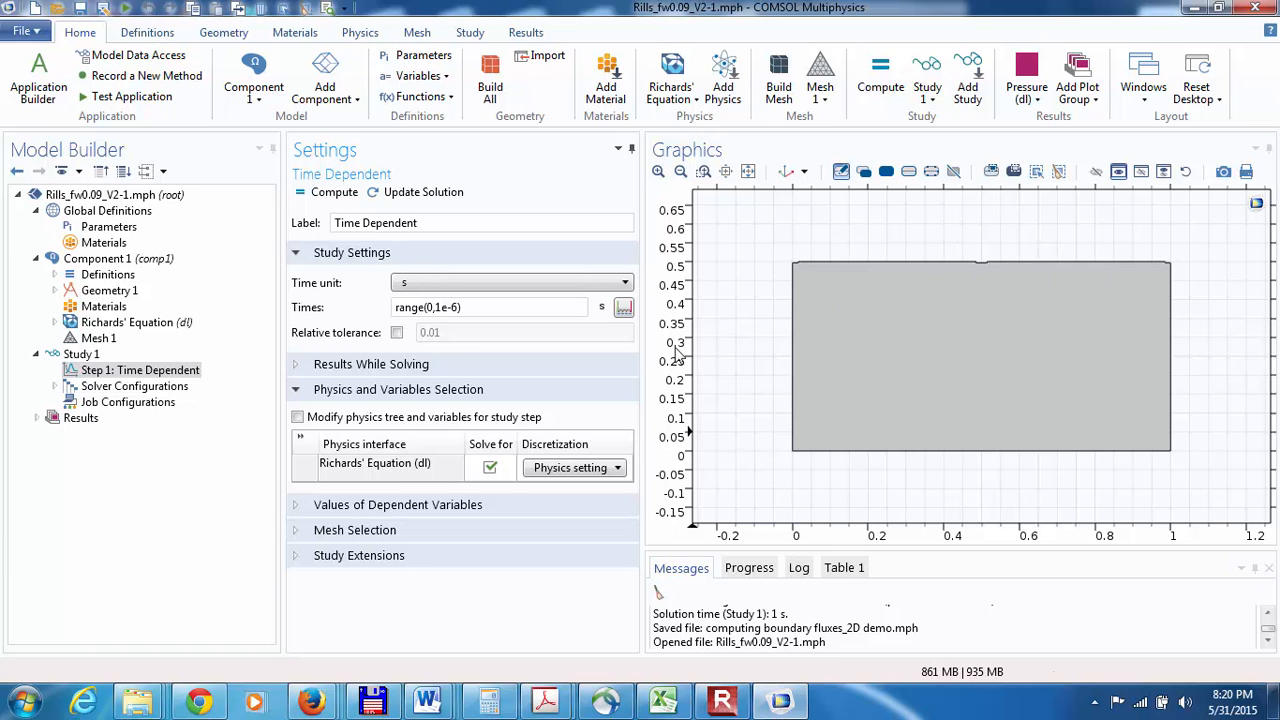
pyautogui.click(71, 262)
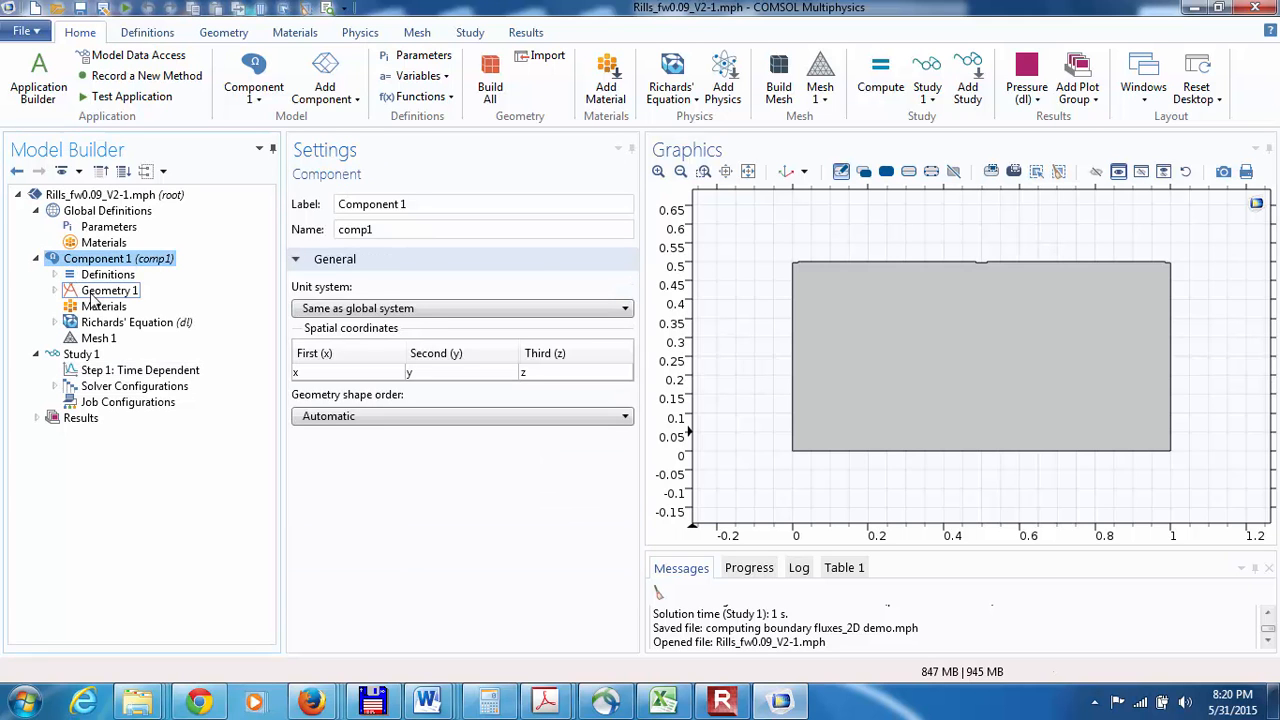
pyautogui.click(79, 171)
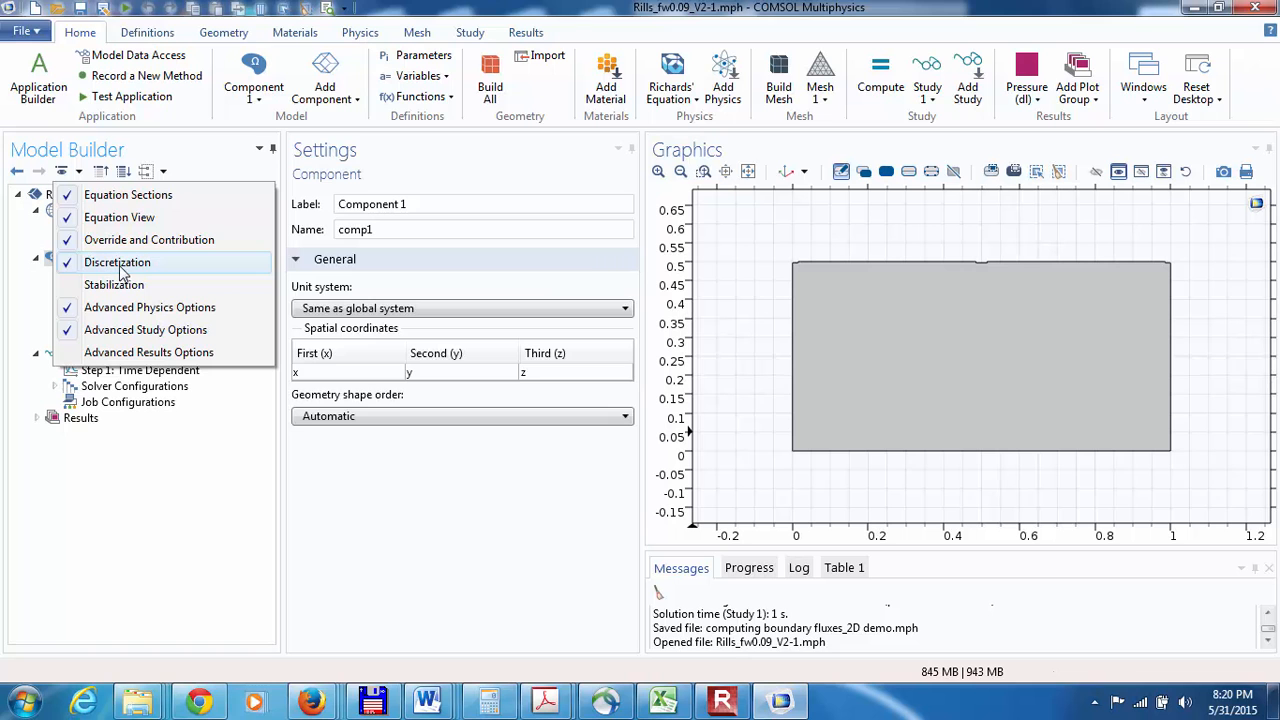
pyautogui.click(168, 523)
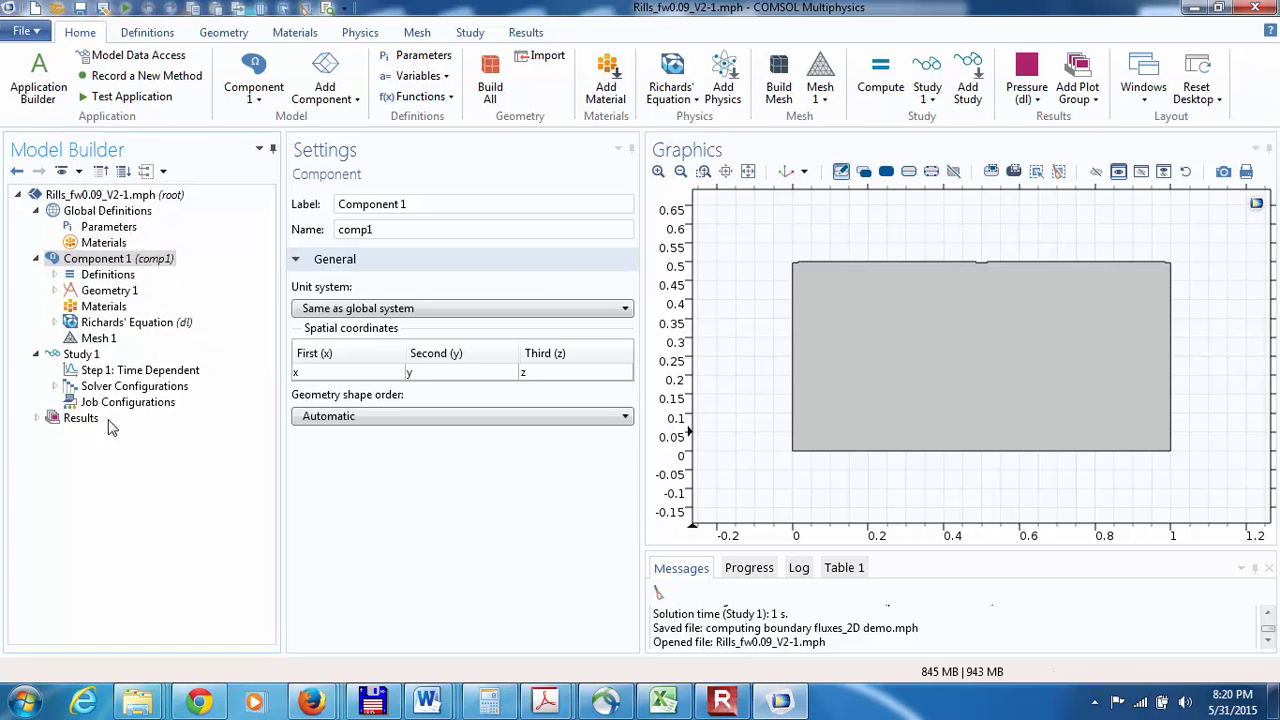
# Step: Enable computation of boundary fluxes in the discretization settings of the Richards' Equation interface
pyautogui.click(54, 322)
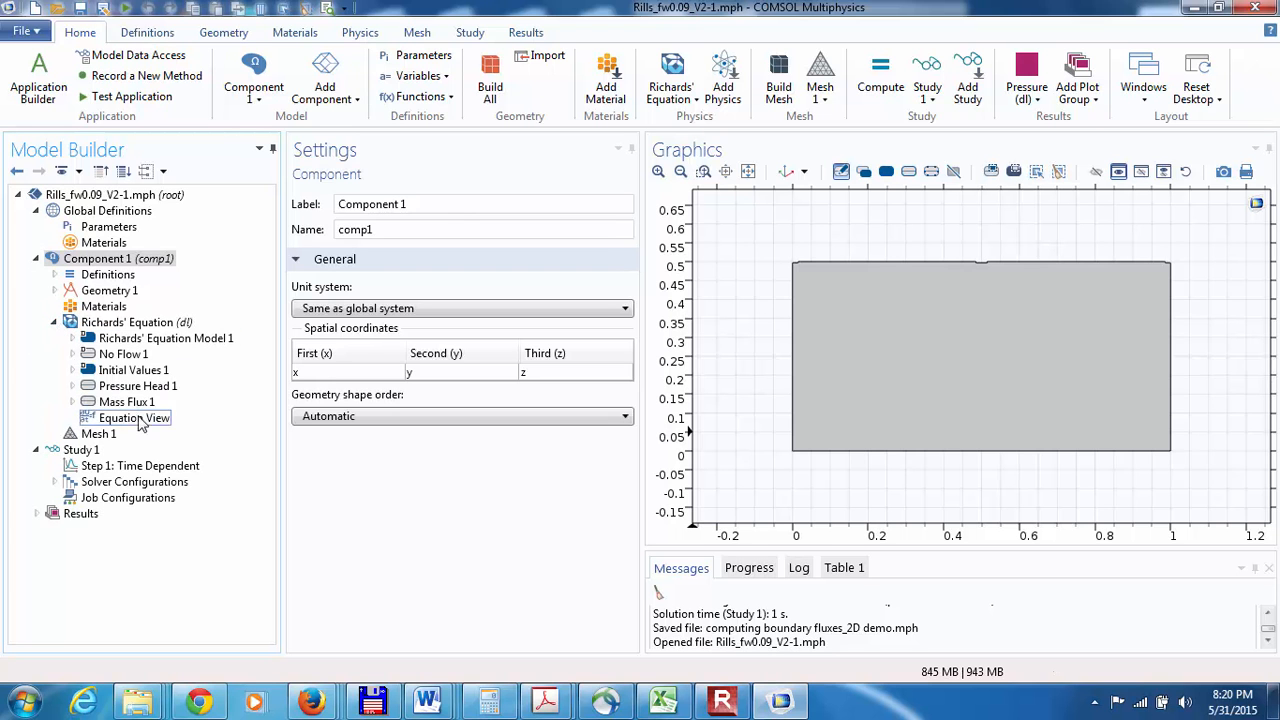
pyautogui.click(88, 323)
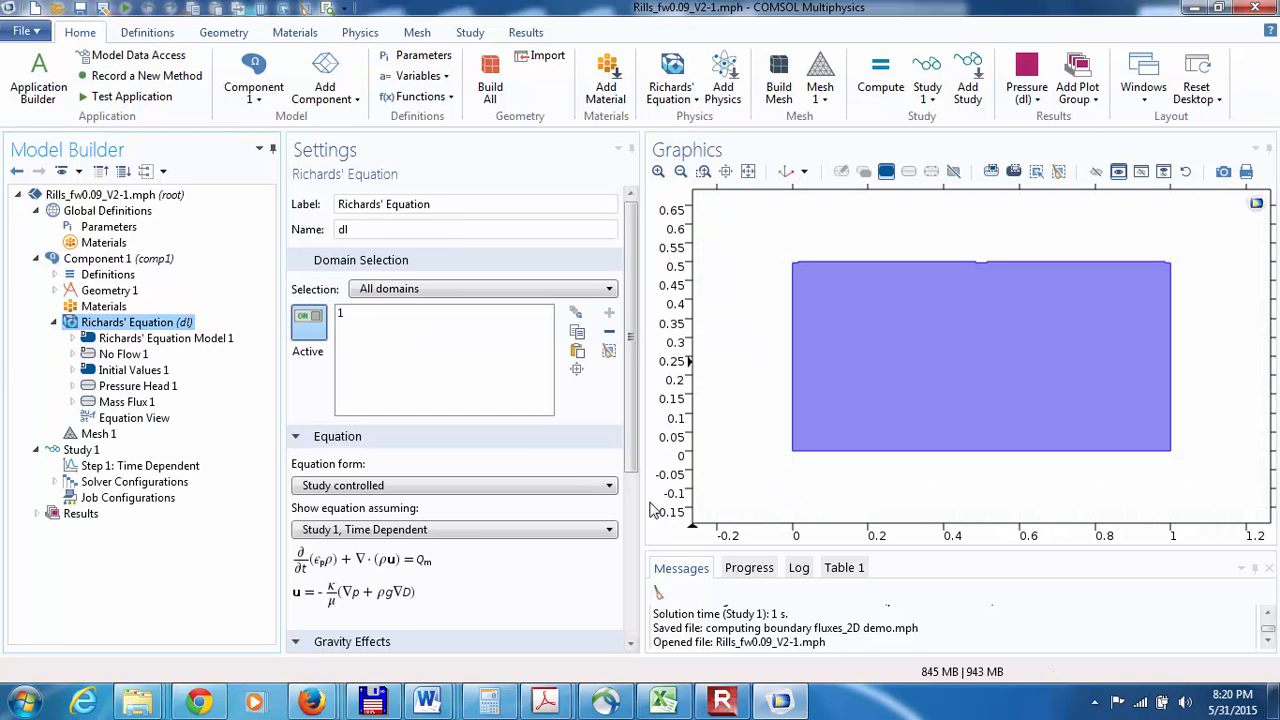
pyautogui.click(631, 644)
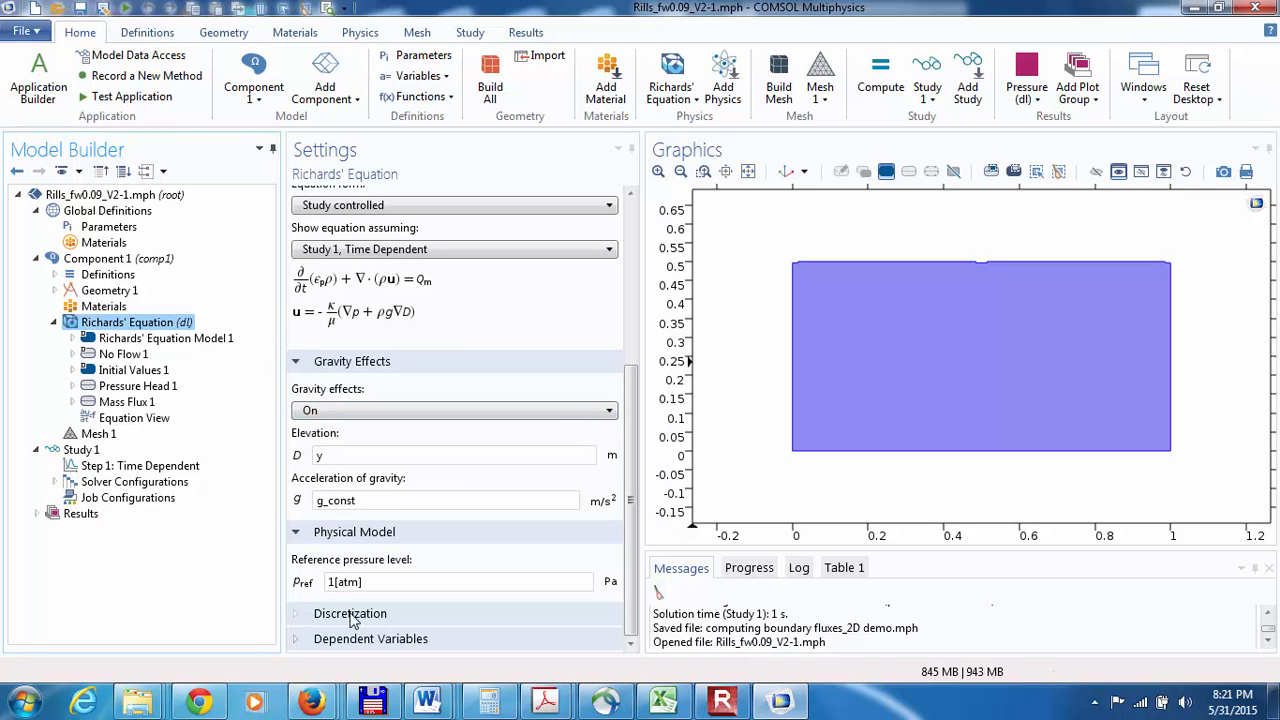
pyautogui.click(298, 614)
pyautogui.click(631, 646)
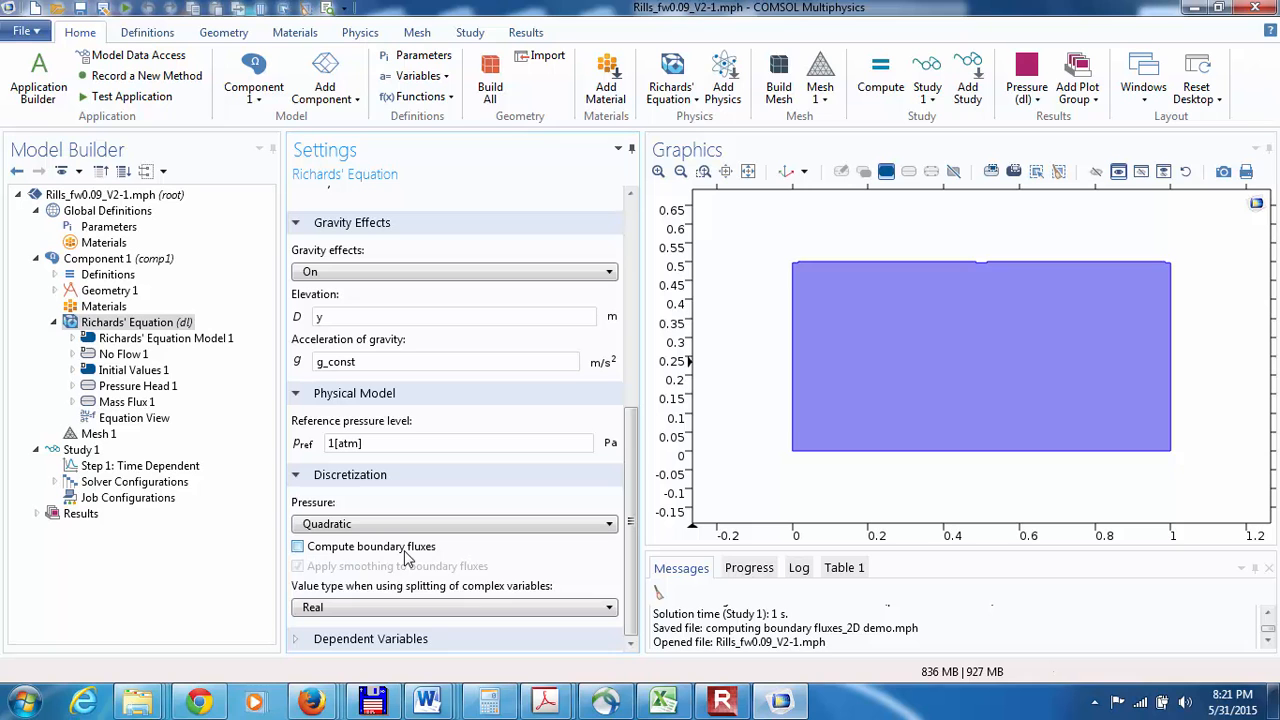
pyautogui.click(298, 547)
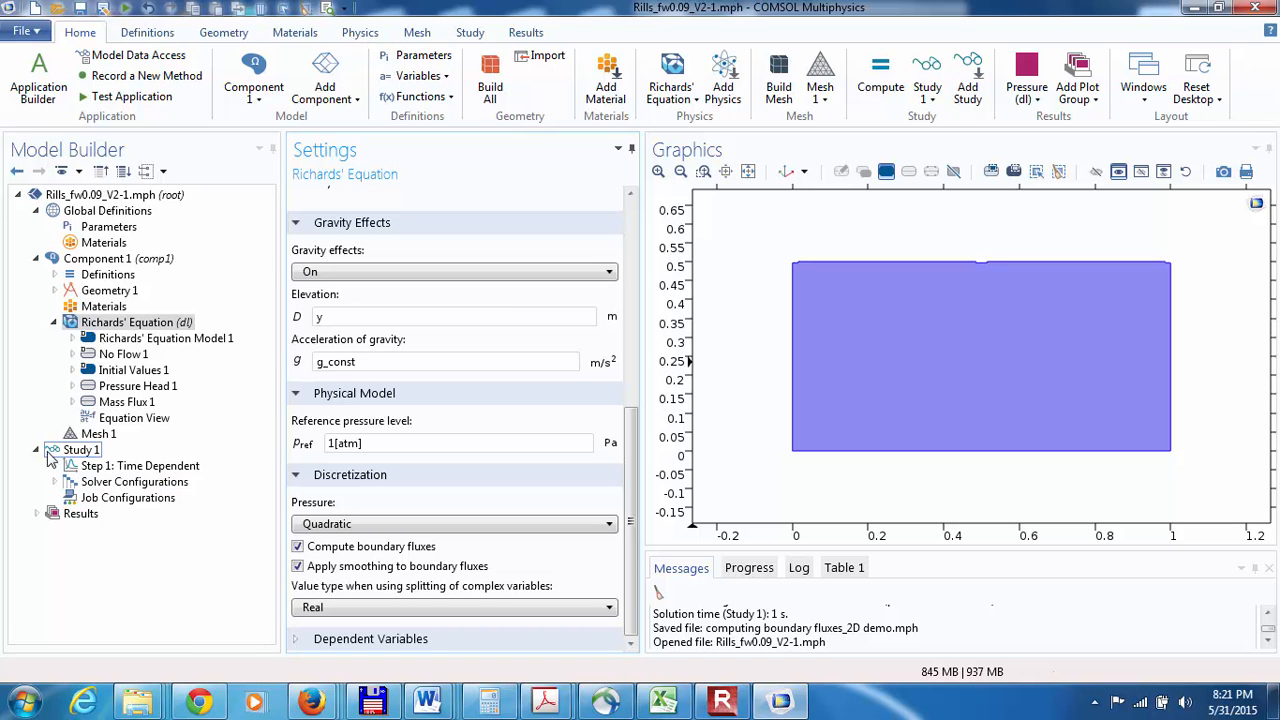
# Step: Inspect Line Integration 1 in the derived values, and delete Surface Integration 2
pyautogui.click(37, 514)
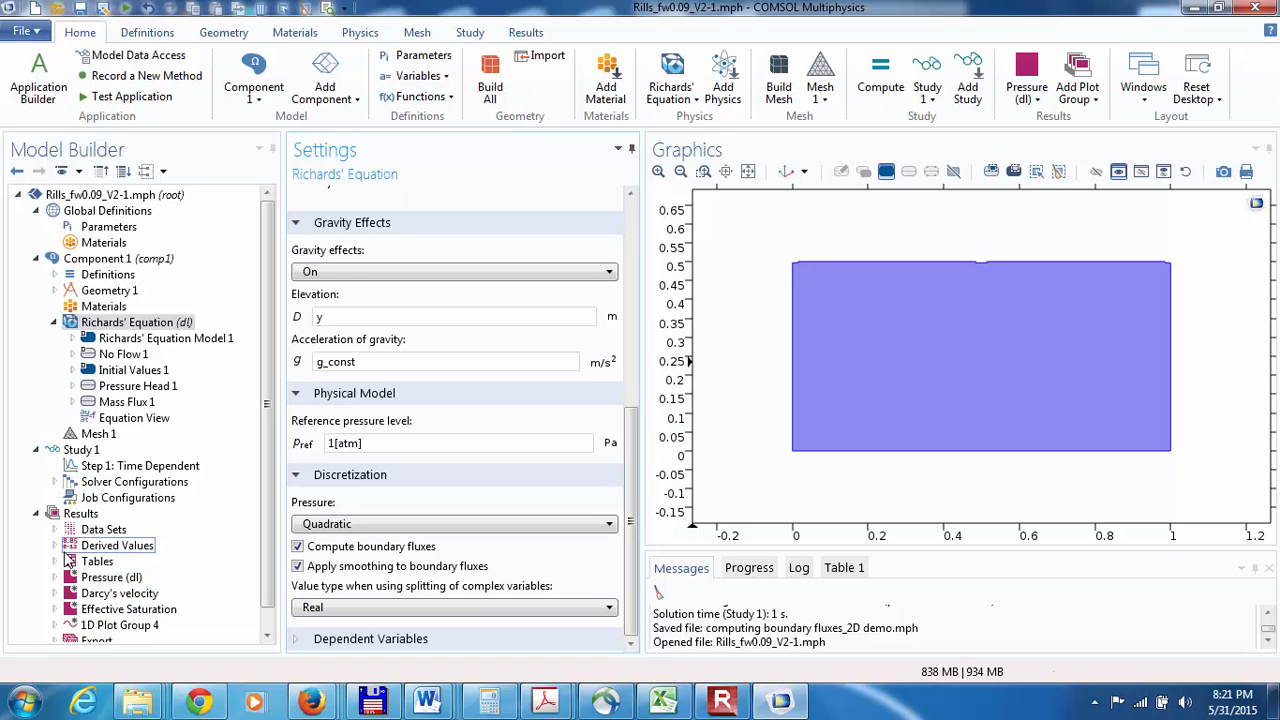
pyautogui.click(55, 546)
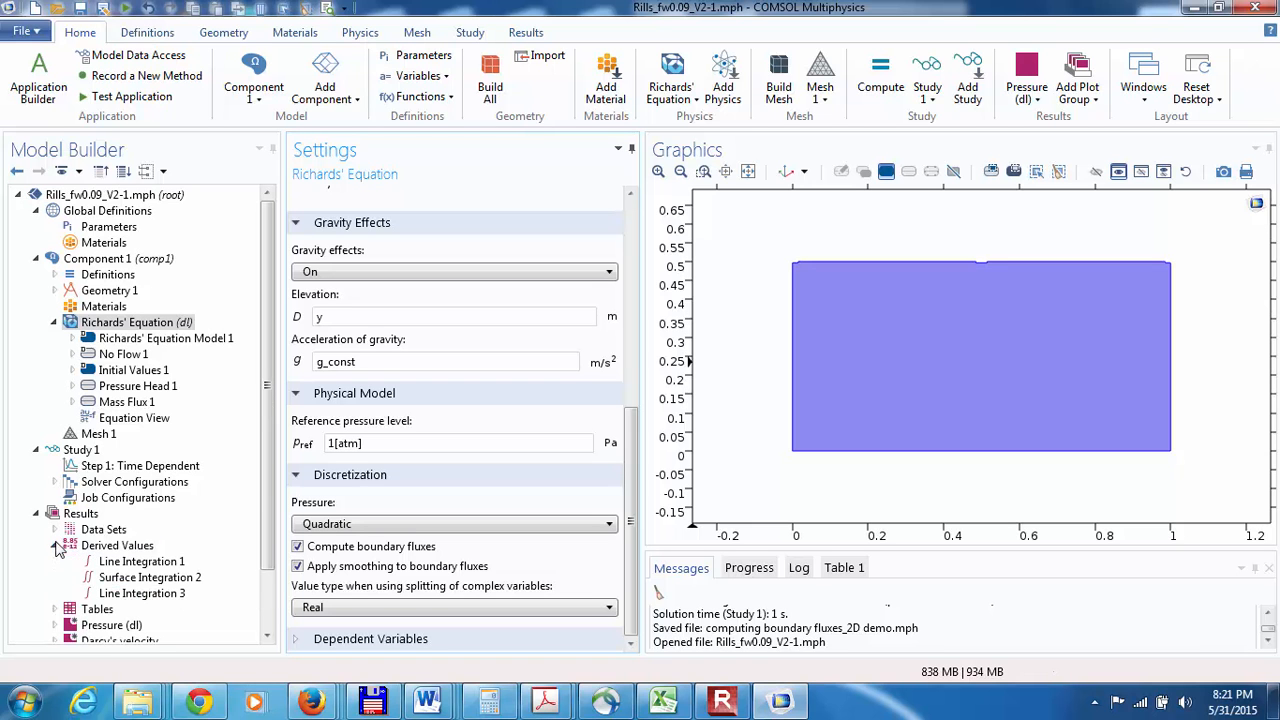
pyautogui.click(120, 561)
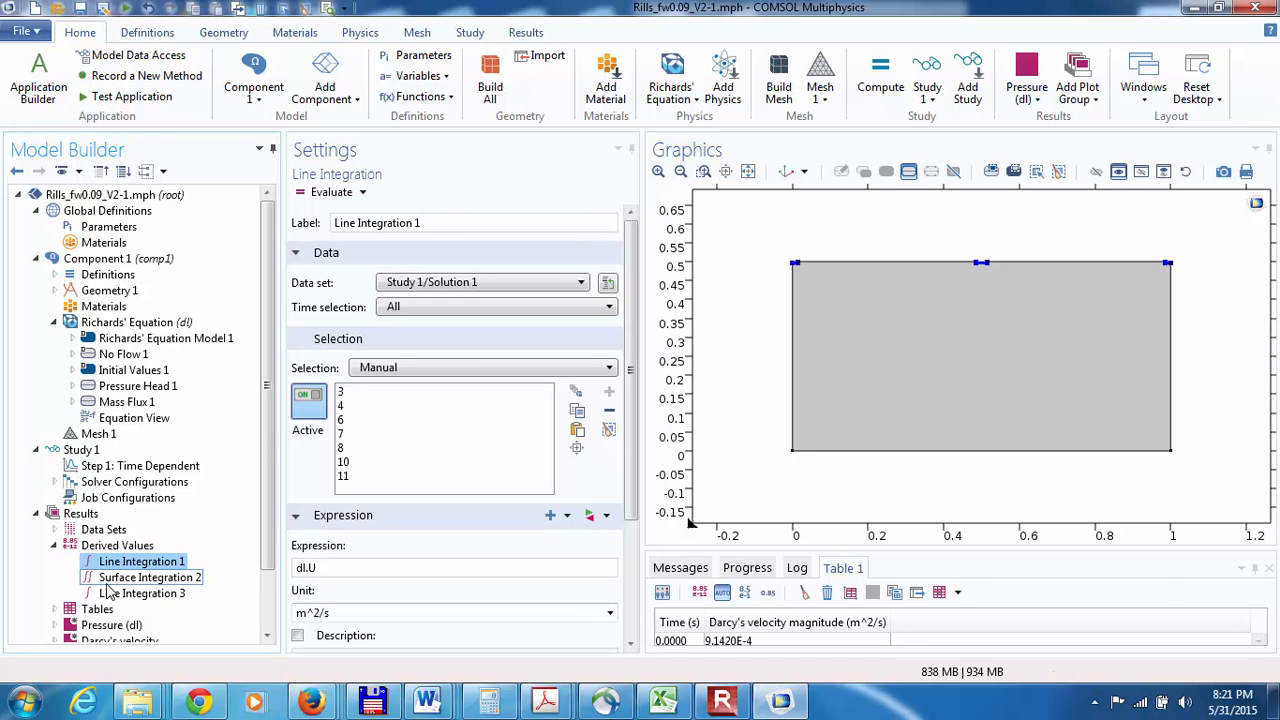
pyautogui.click(106, 579)
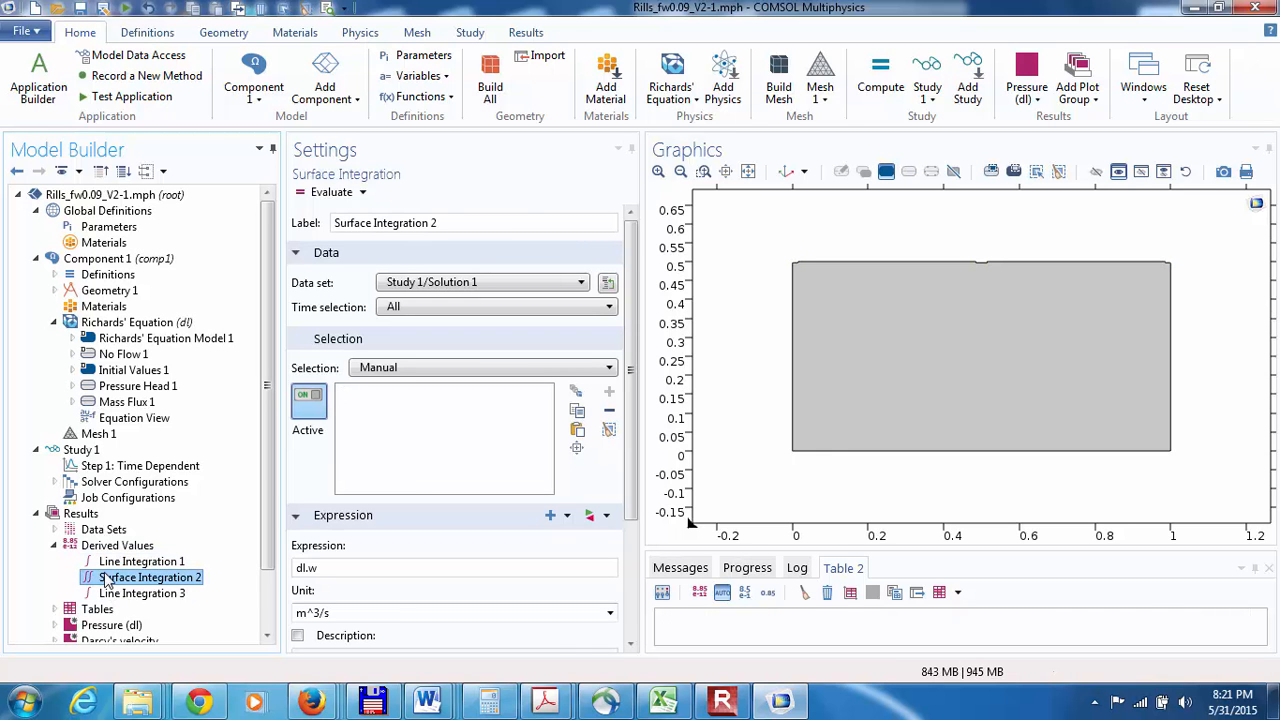
pyautogui.rightClick(106, 580)
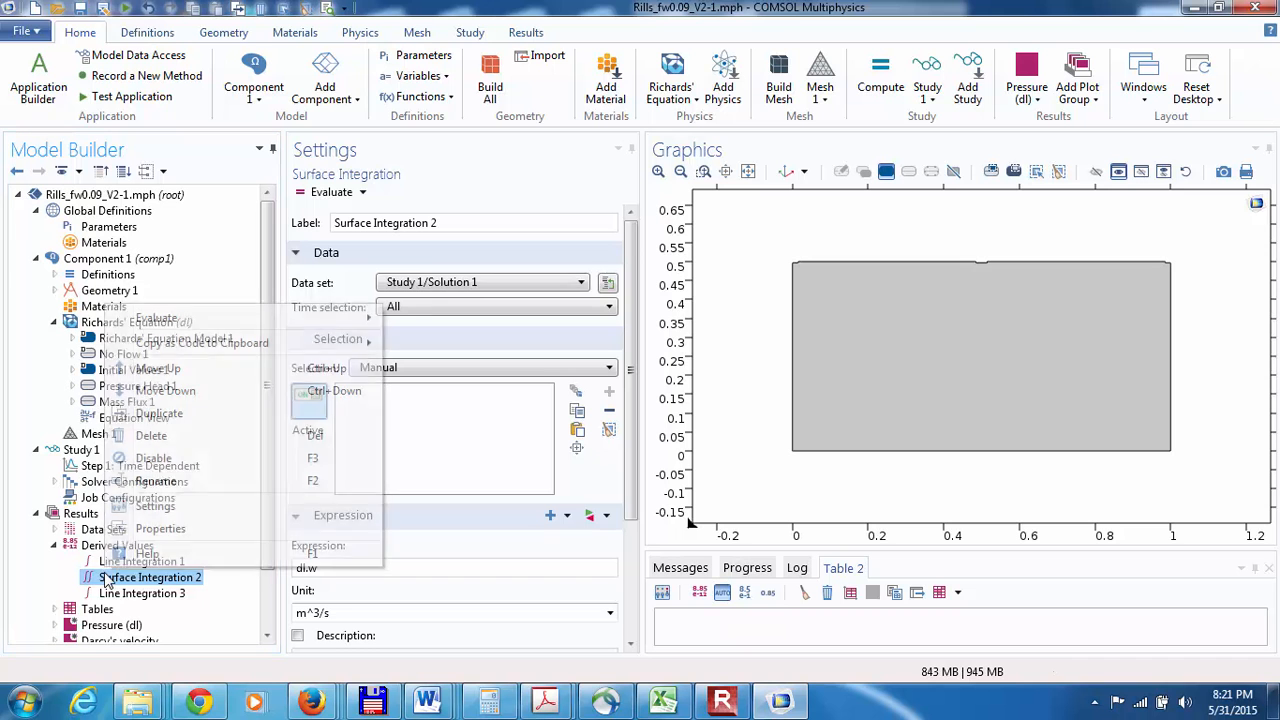
pyautogui.click(145, 436)
pyautogui.click(695, 418)
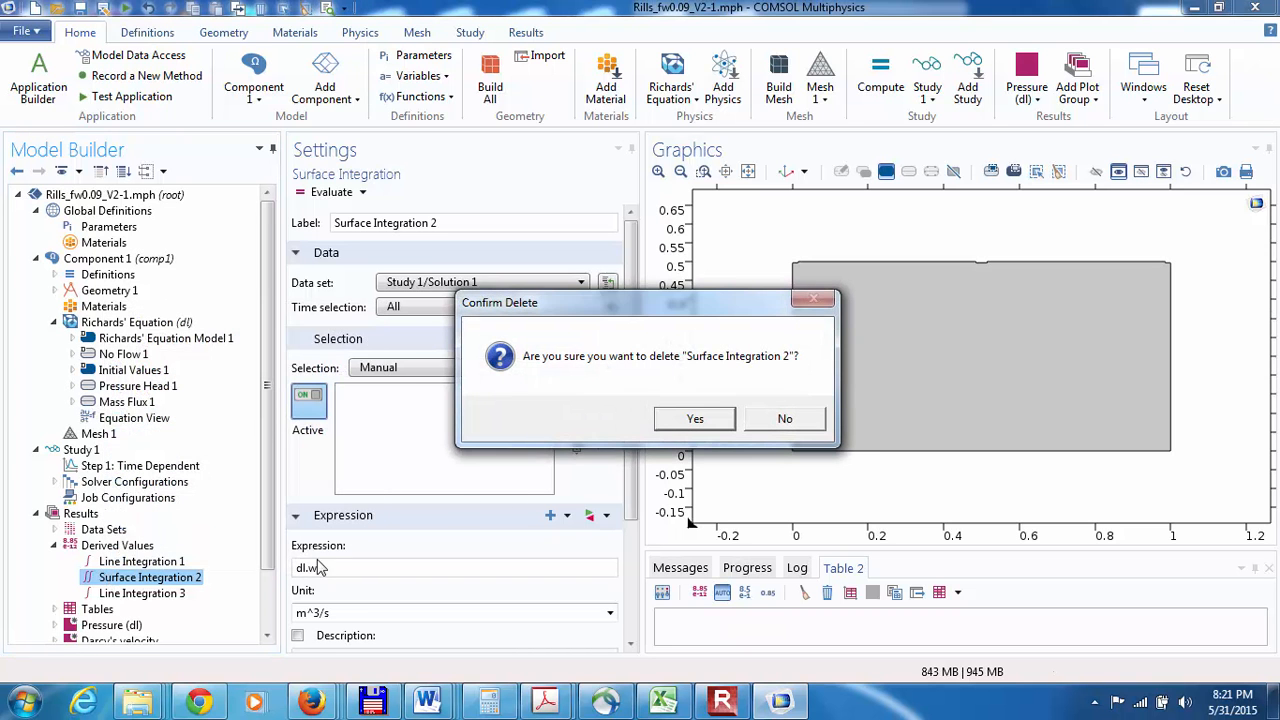
pyautogui.click(695, 420)
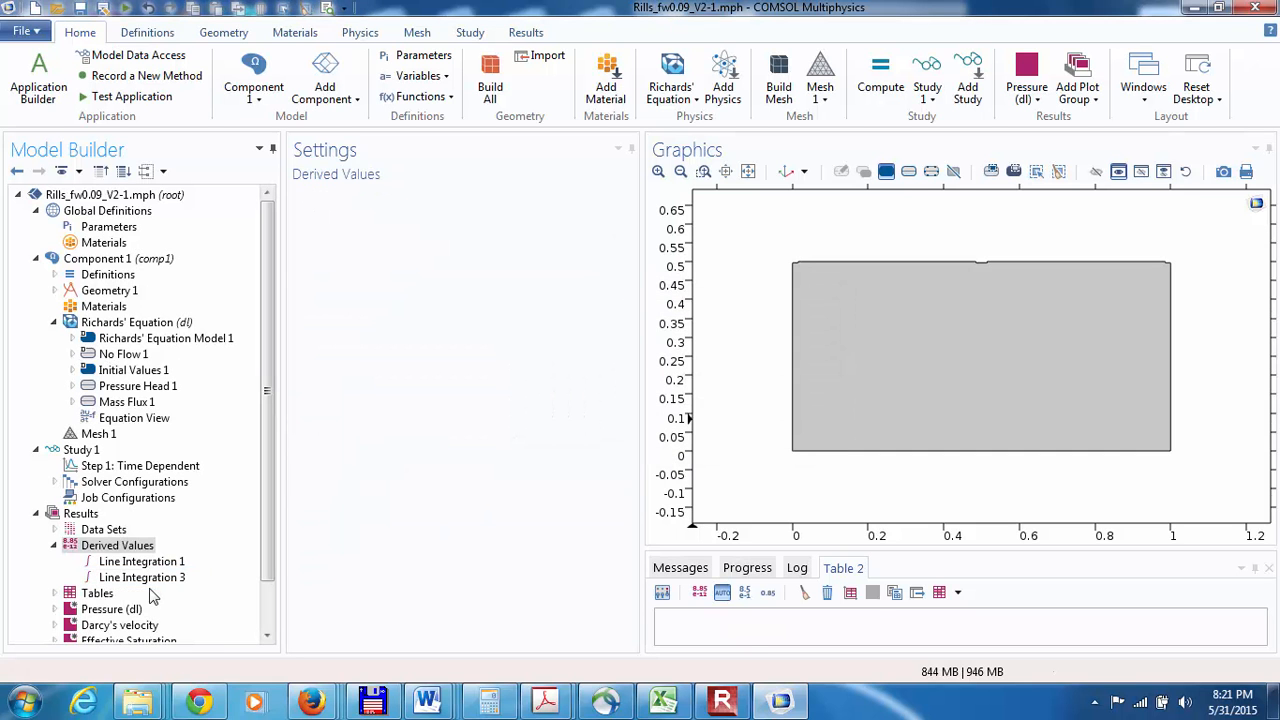
# Step: Check Line Integration 3, and replace the expression of Line Integration 1 with the Richards' Equation boundary flux, dl.bndflux
pyautogui.click(145, 578)
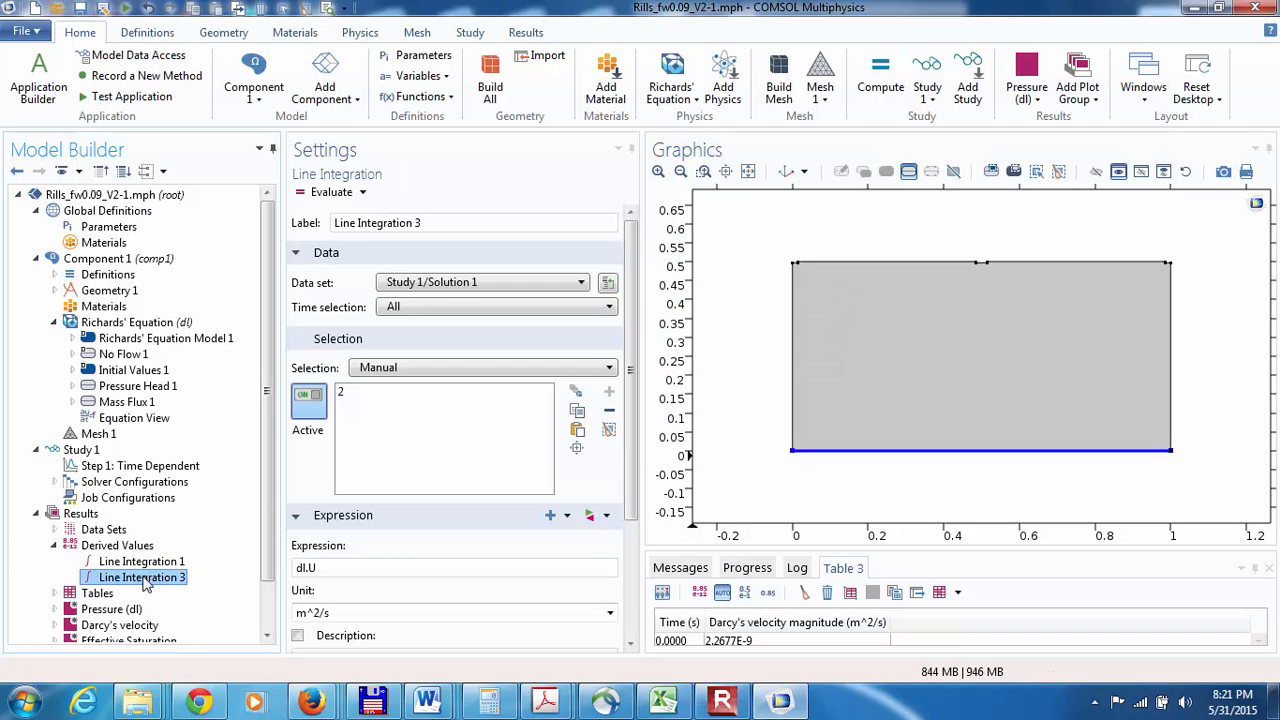
pyautogui.click(113, 567)
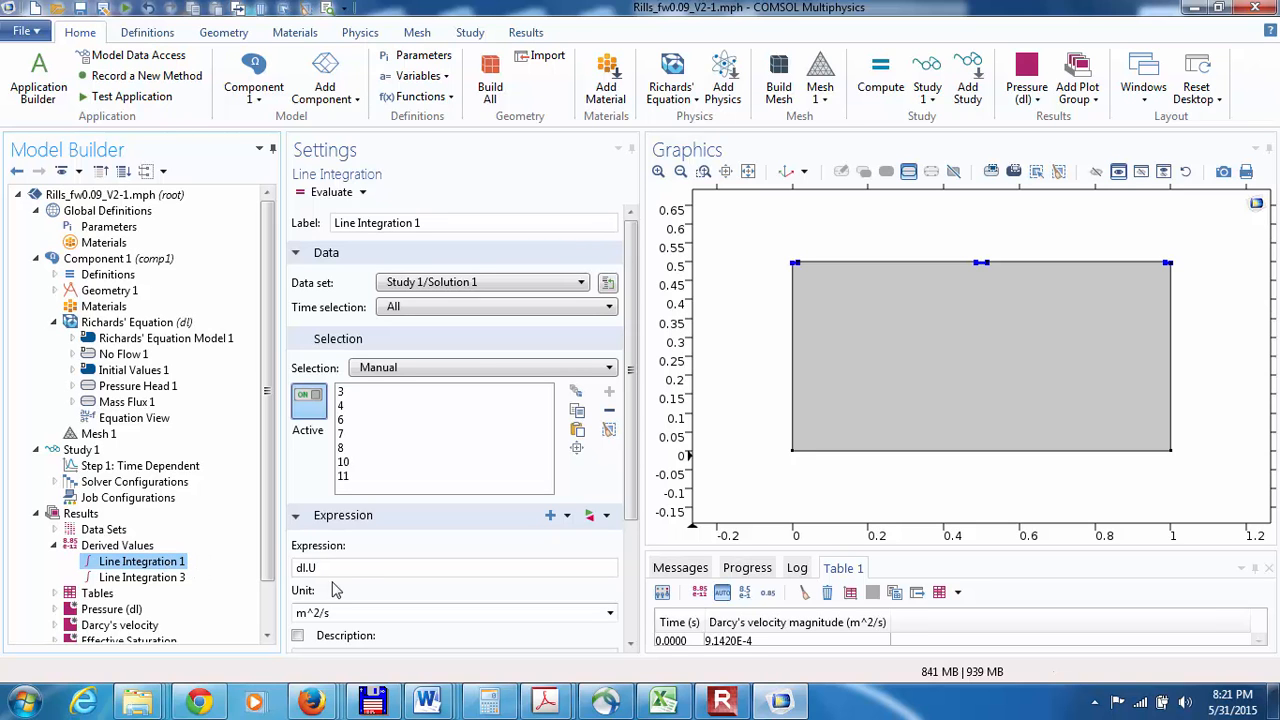
pyautogui.doubleClick(305, 567)
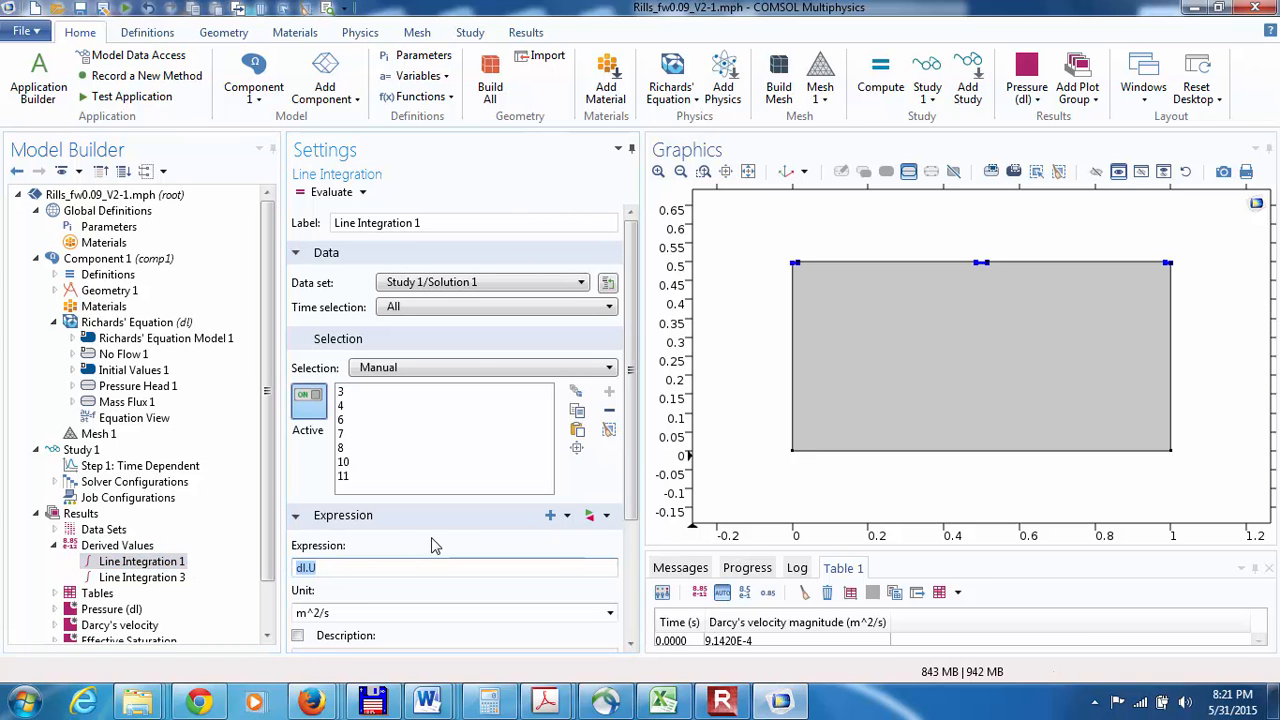
pyautogui.press('BackSpace')
pyautogui.click(550, 515)
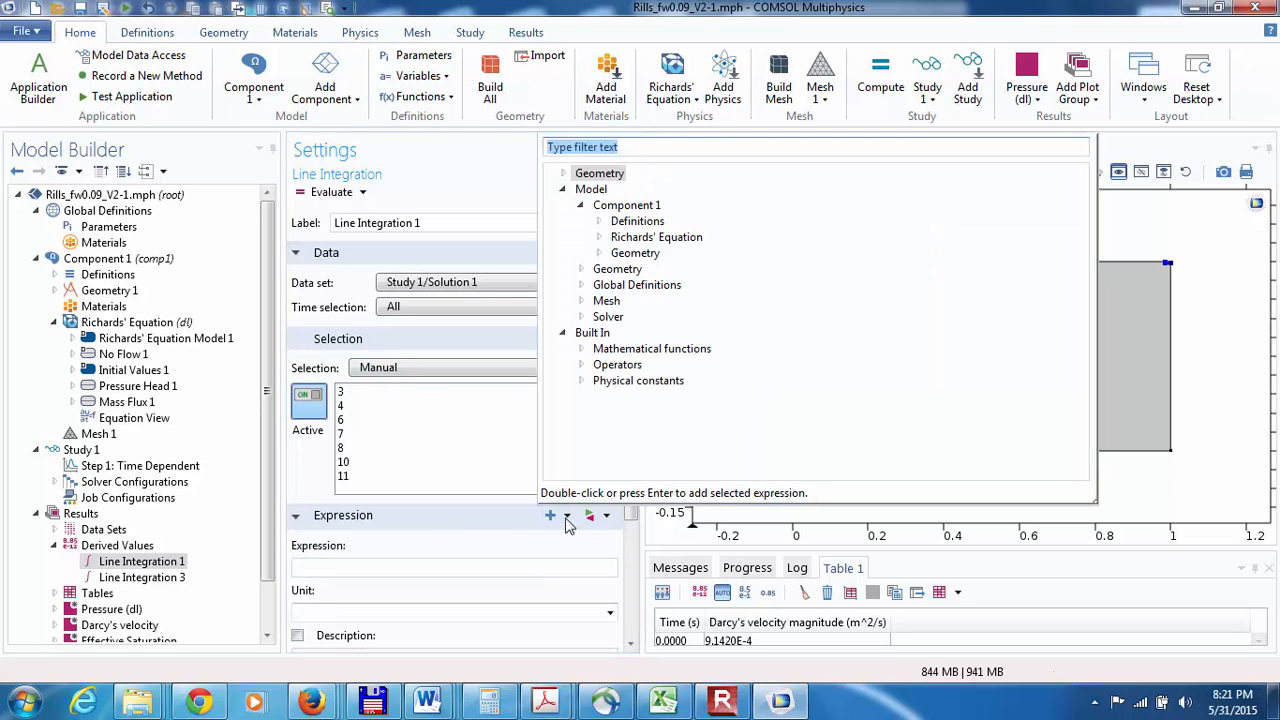
pyautogui.click(600, 237)
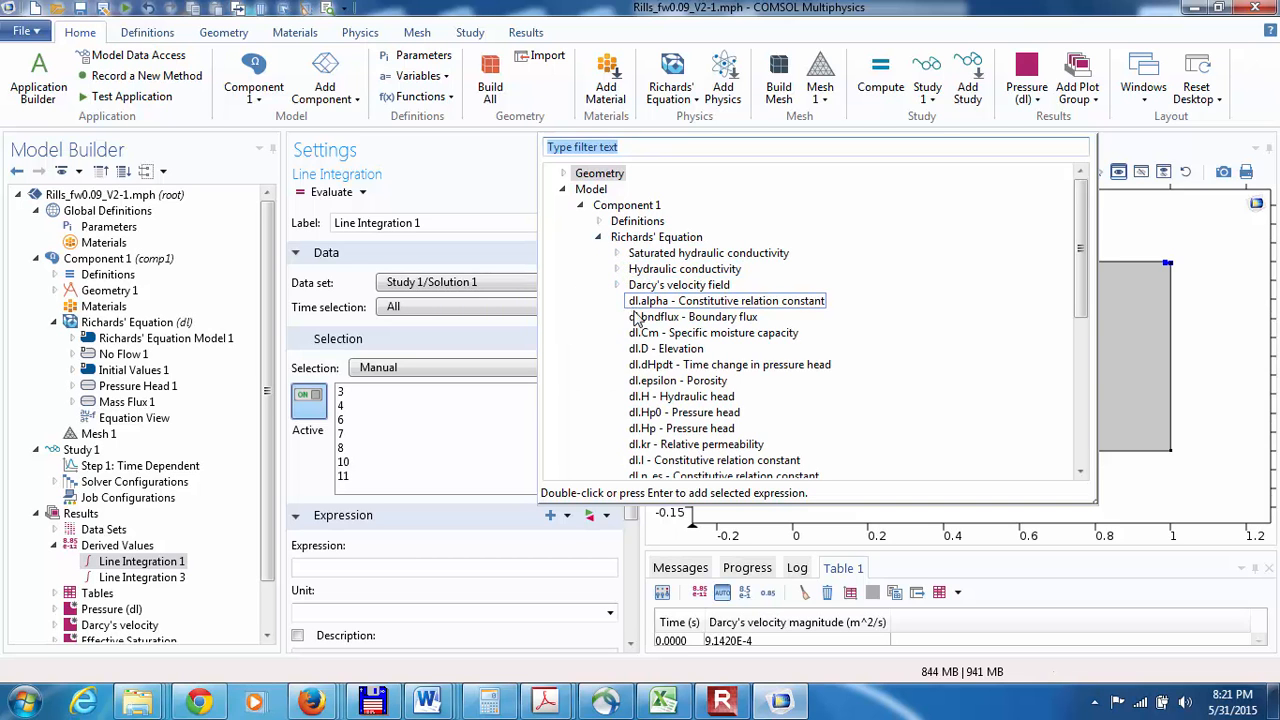
pyautogui.click(639, 318)
pyautogui.doubleClick(640, 318)
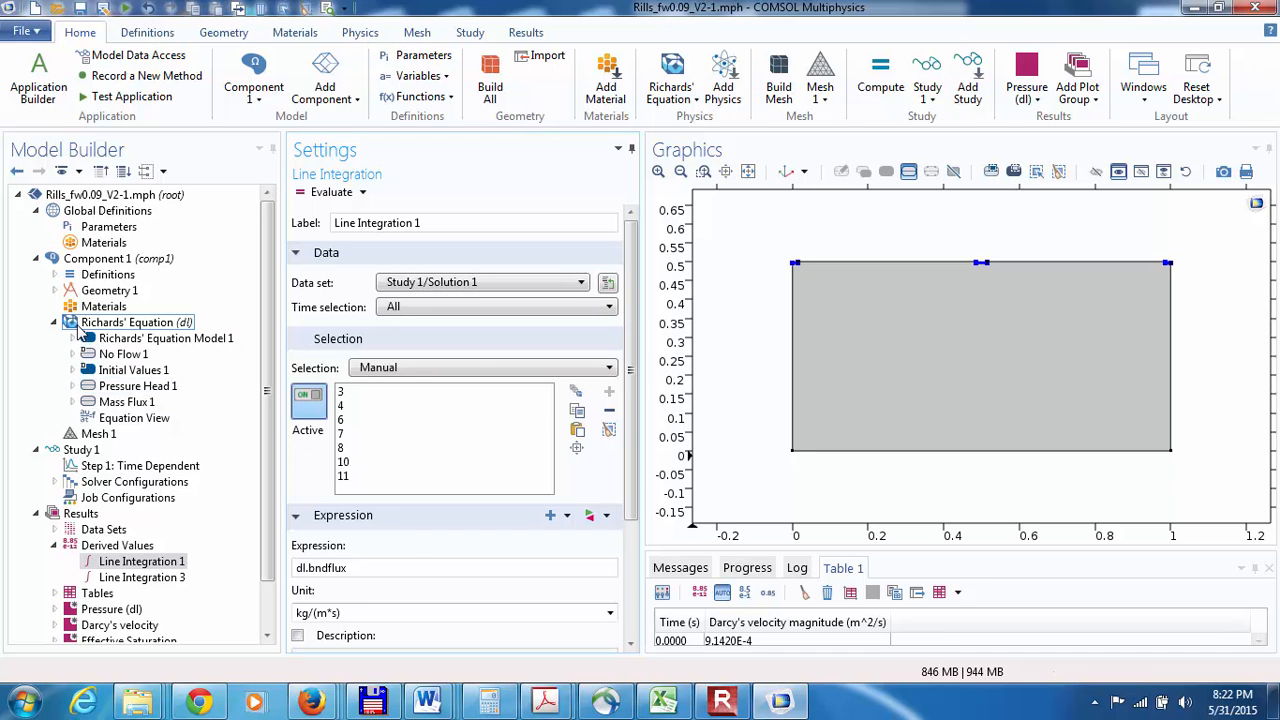
# Step: Review the Richards' Equation and Richards' Equation Model 1 settings, and turn off weak constraints in the Pressure Head 1 constraint settings
pyautogui.click(80, 324)
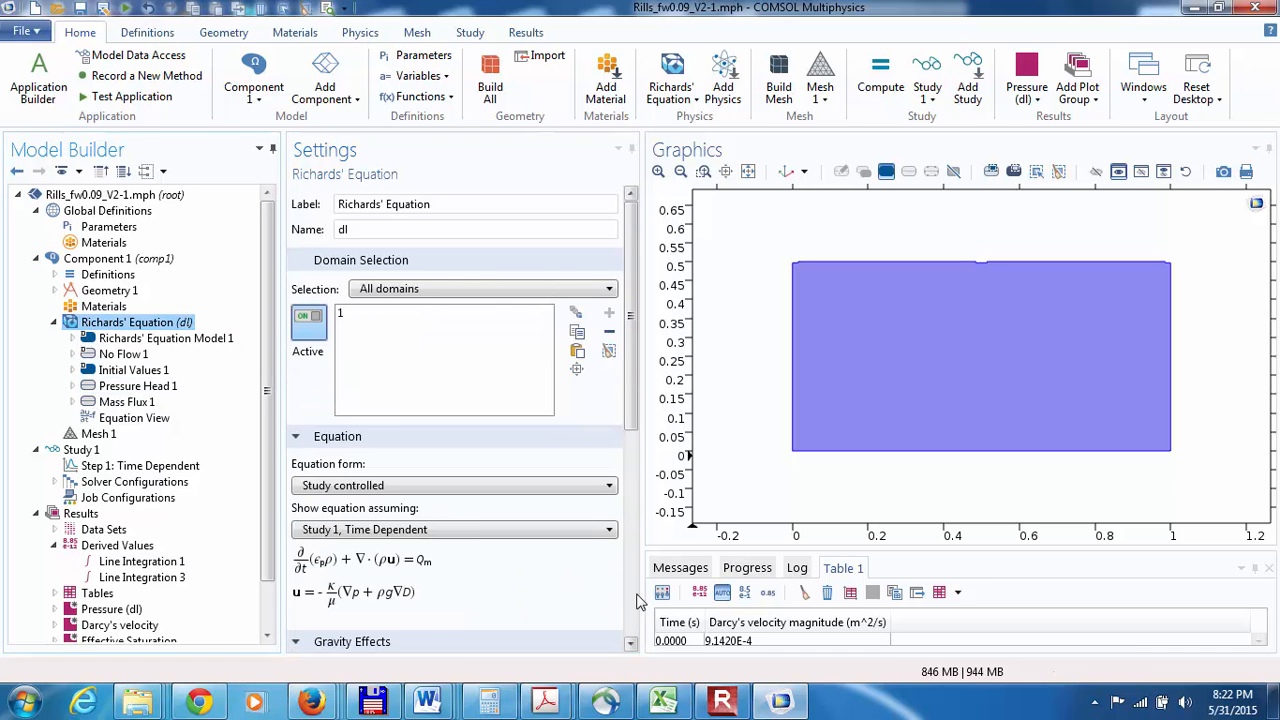
pyautogui.scroll(-5, 620, 560)
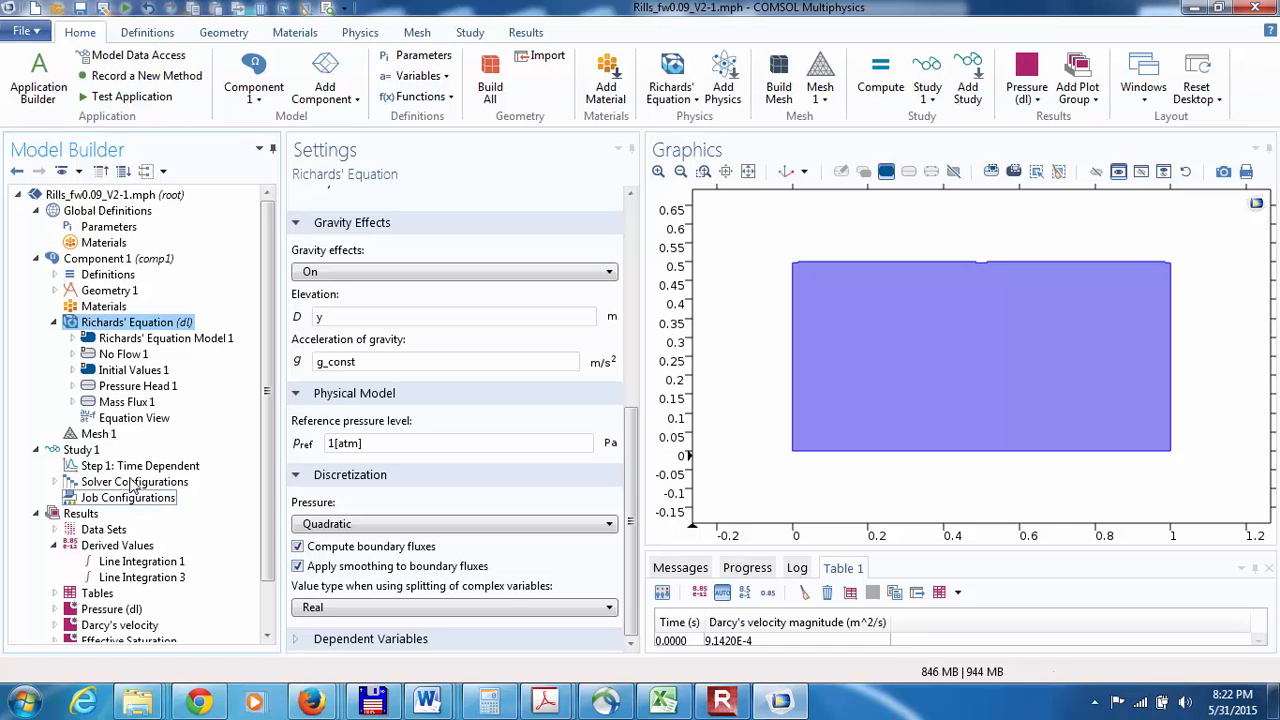
pyautogui.click(90, 340)
pyautogui.scroll(-5, 630, 600)
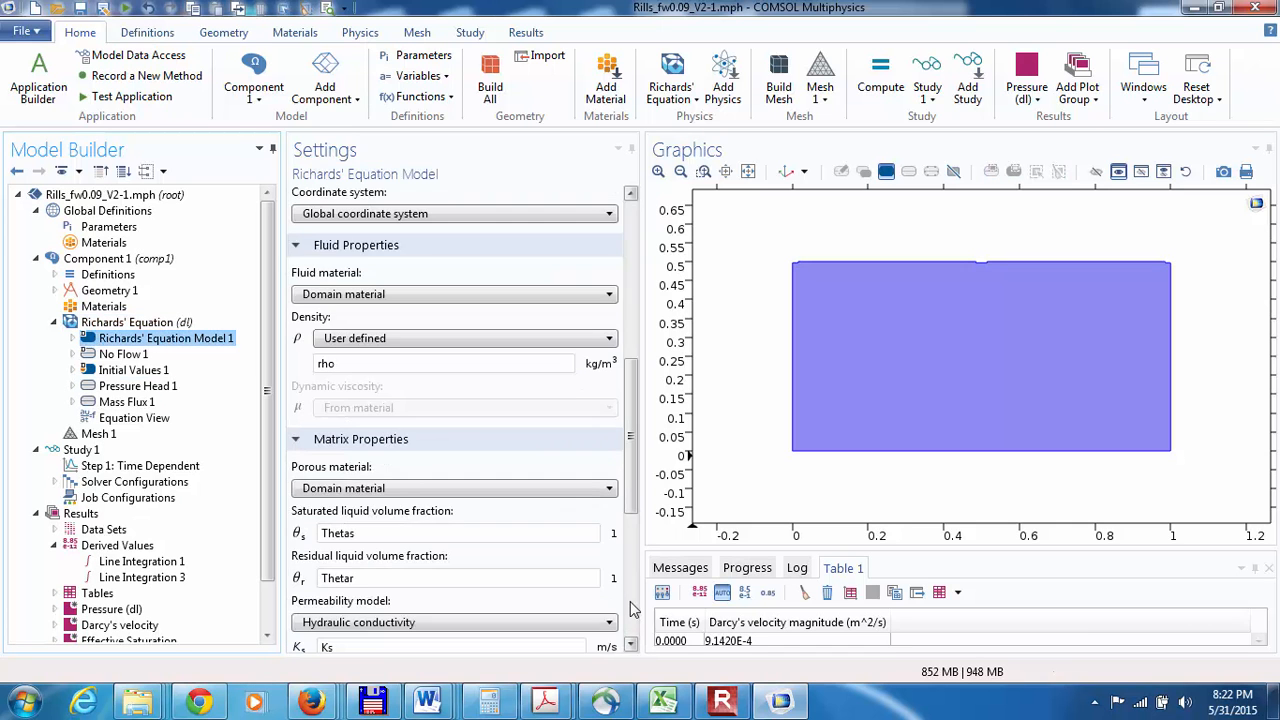
pyautogui.scroll(-5, 630, 608)
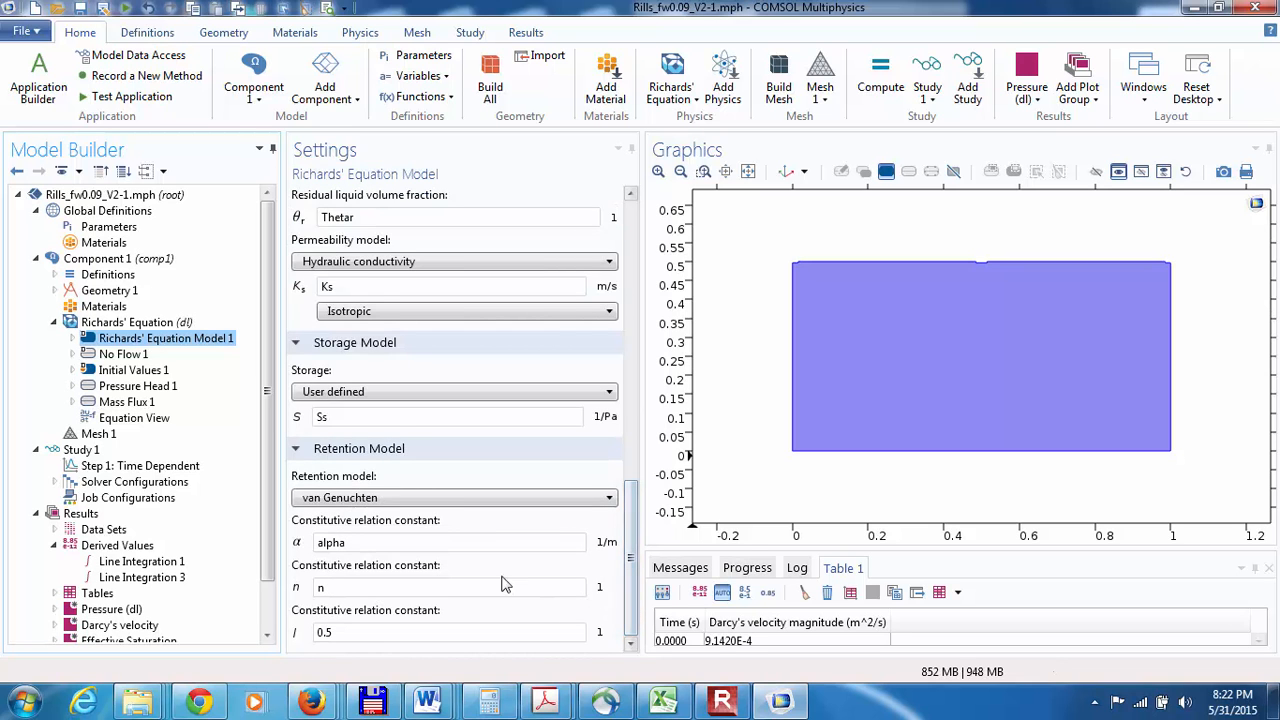
pyautogui.click(88, 388)
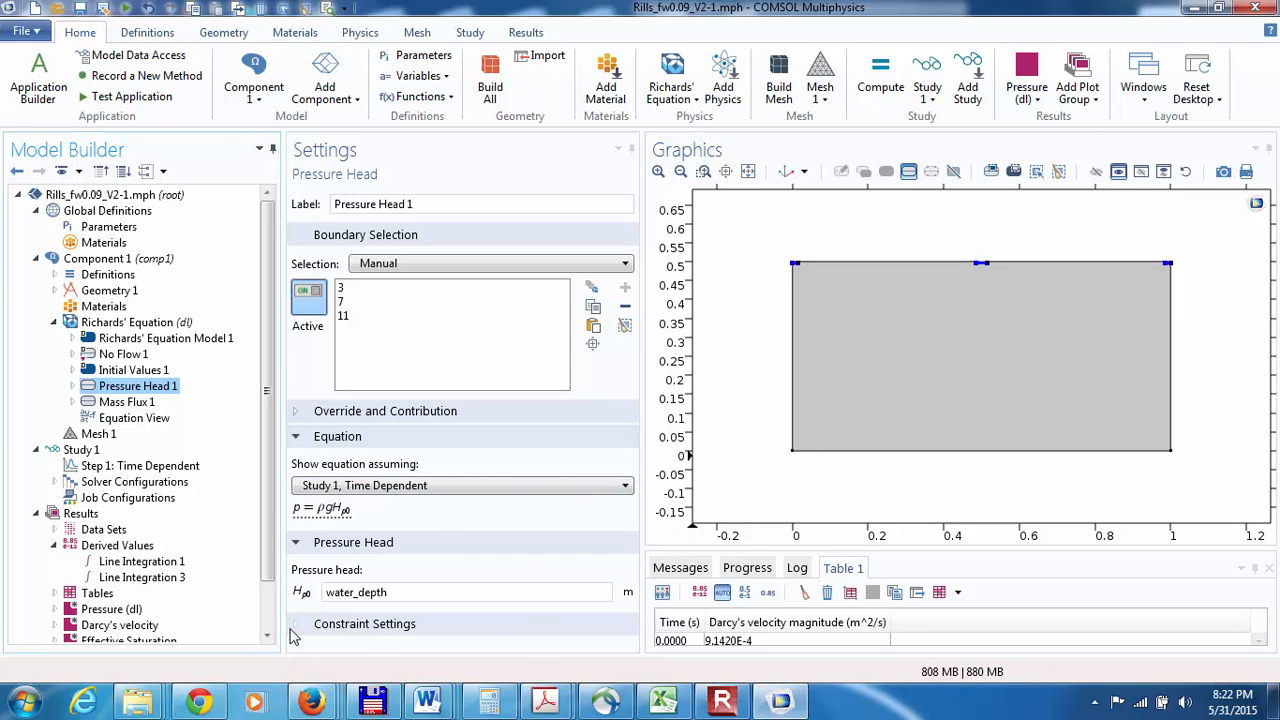
pyautogui.click(291, 630)
pyautogui.click(632, 648)
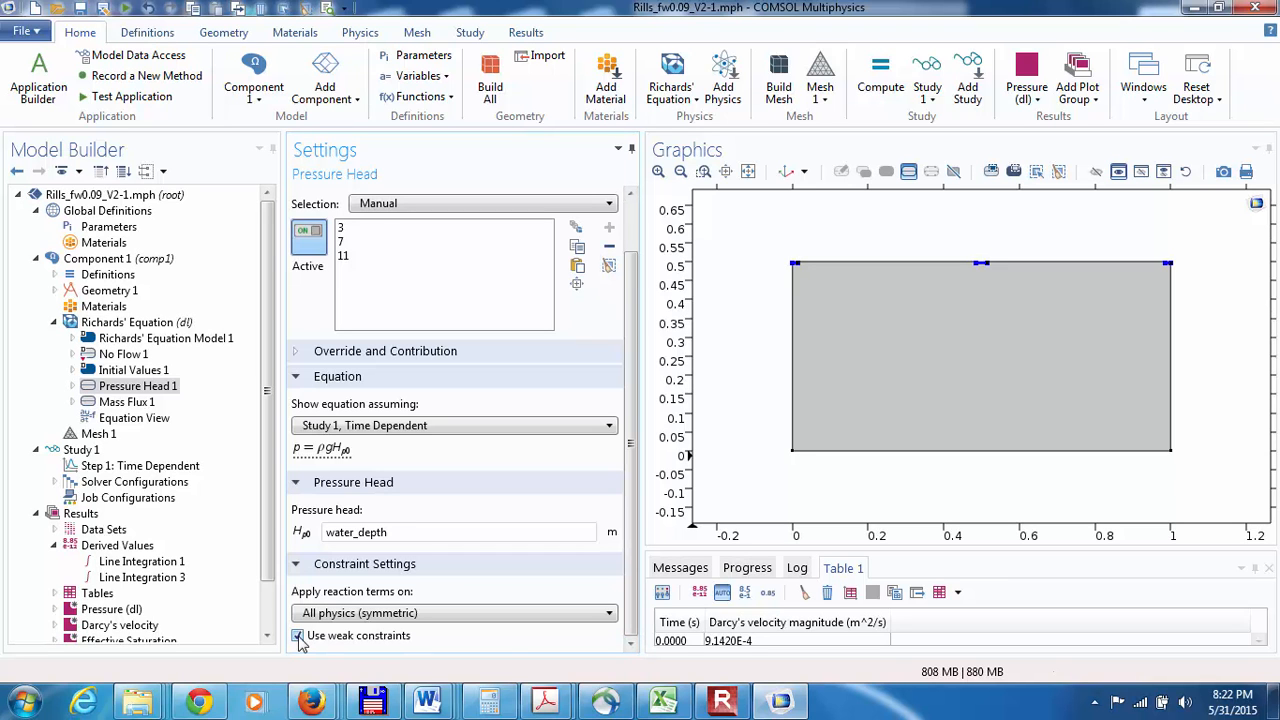
pyautogui.click(298, 637)
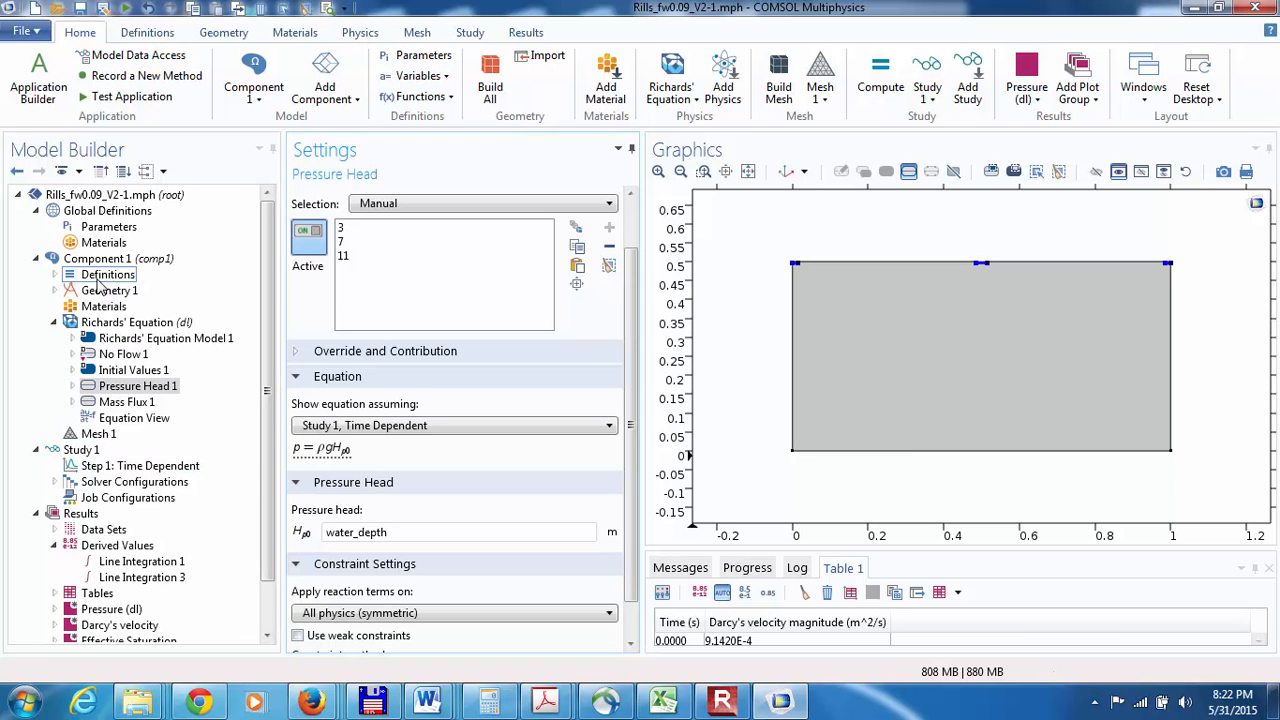
# Step: Set the output times of the Time Dependent step in Study 1 to range(0,100,1e3) seconds
pyautogui.click(74, 467)
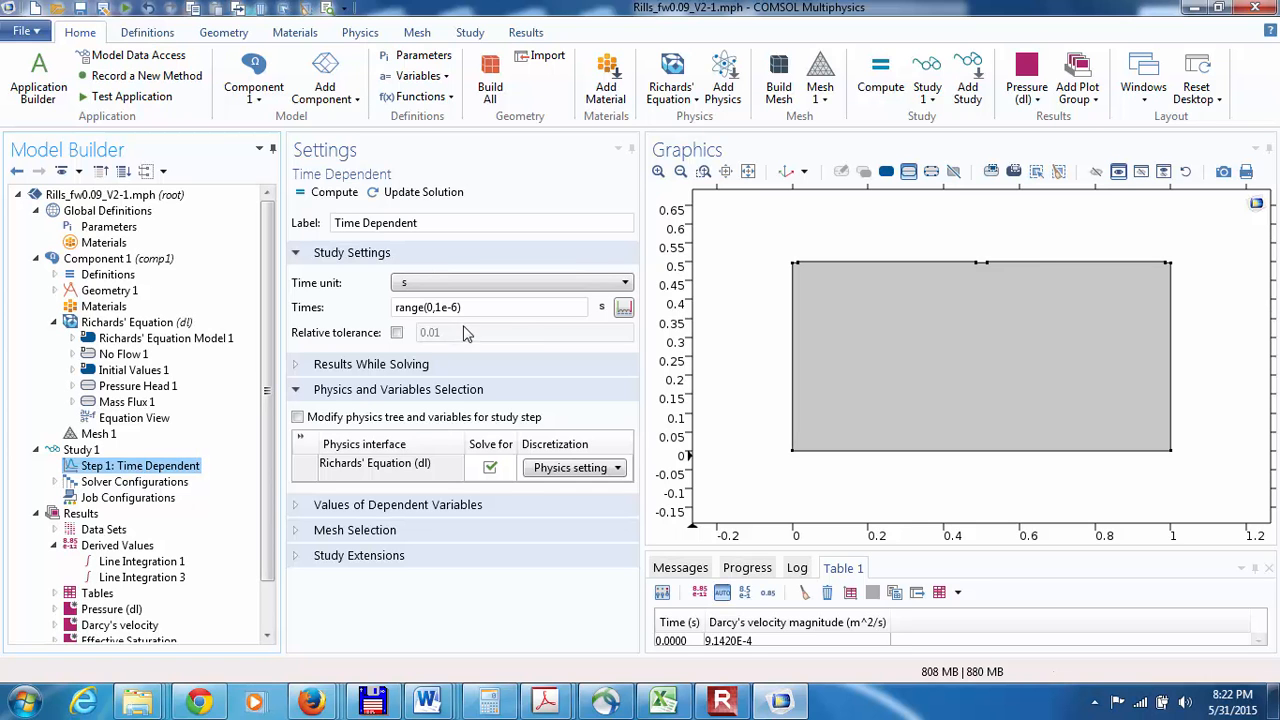
pyautogui.click(455, 307)
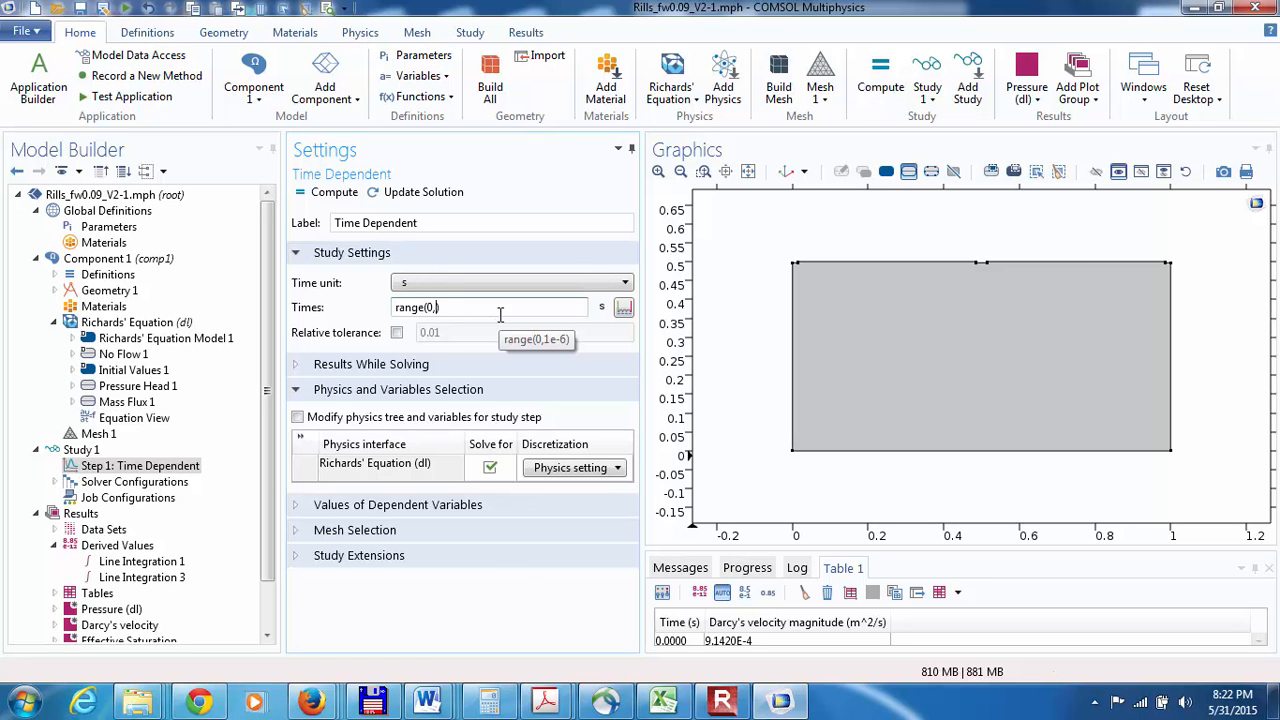
pyautogui.write('1')
pyautogui.press('BackSpace')
pyautogui.press('BackSpace')
pyautogui.press('BackSpace')
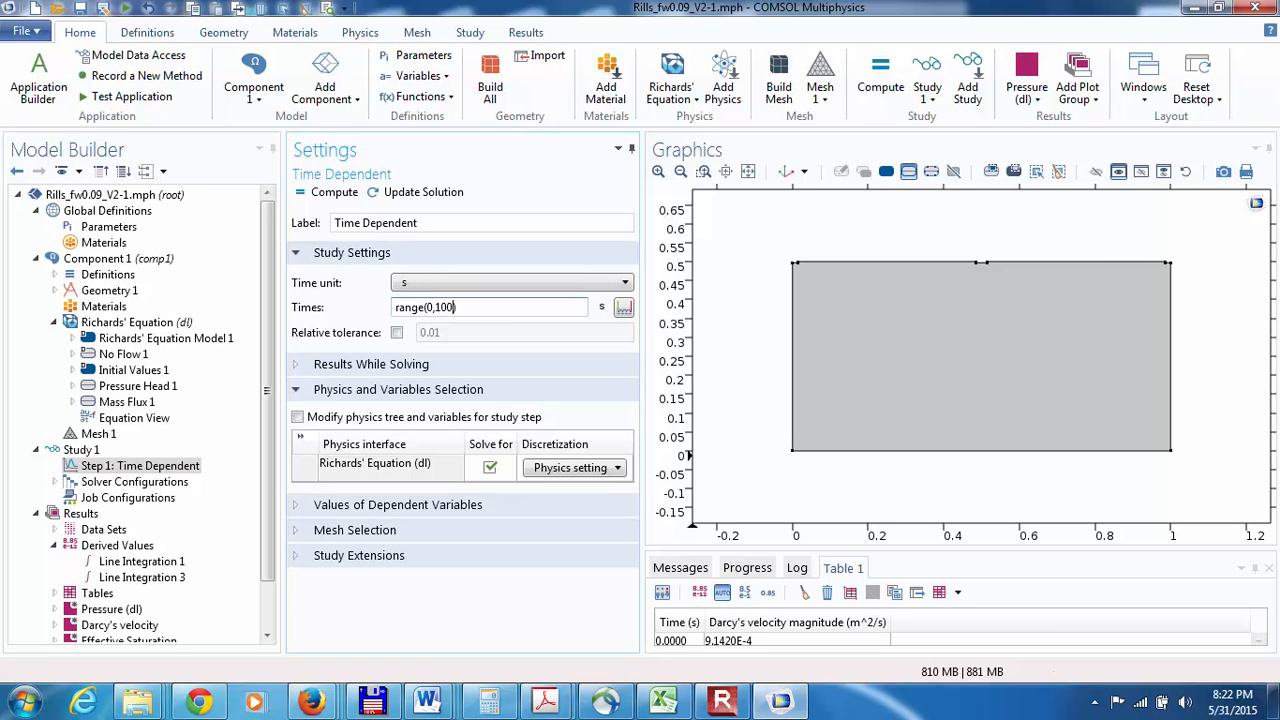
pyautogui.write('100,1e3')
# Step: Save the Richards' Equation model under its existing file name
pyautogui.click(470, 33)
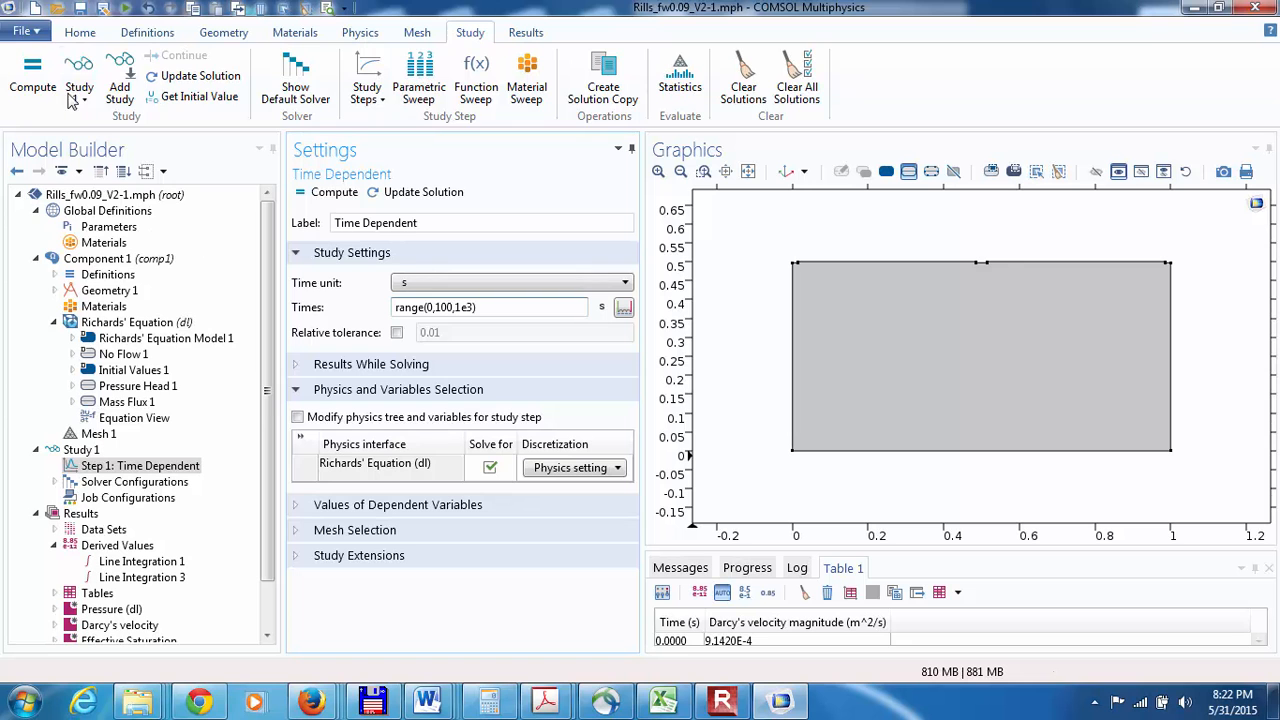
pyautogui.click(21, 32)
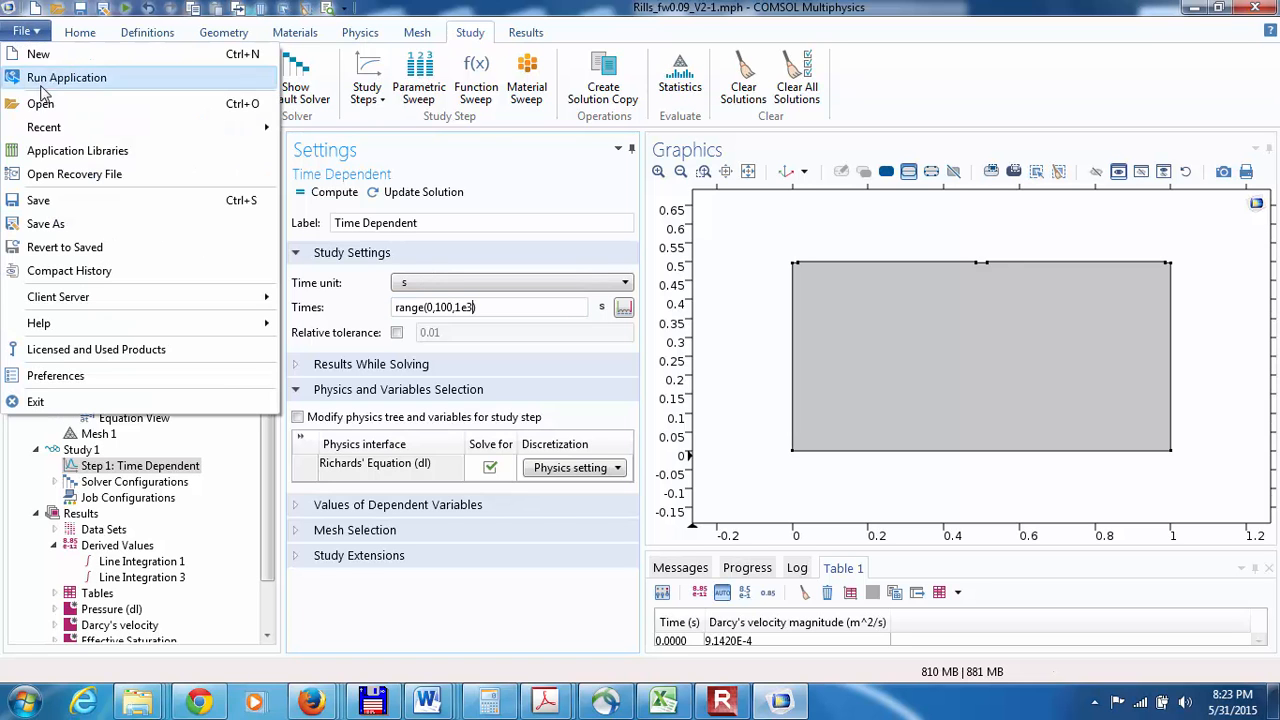
pyautogui.click(38, 202)
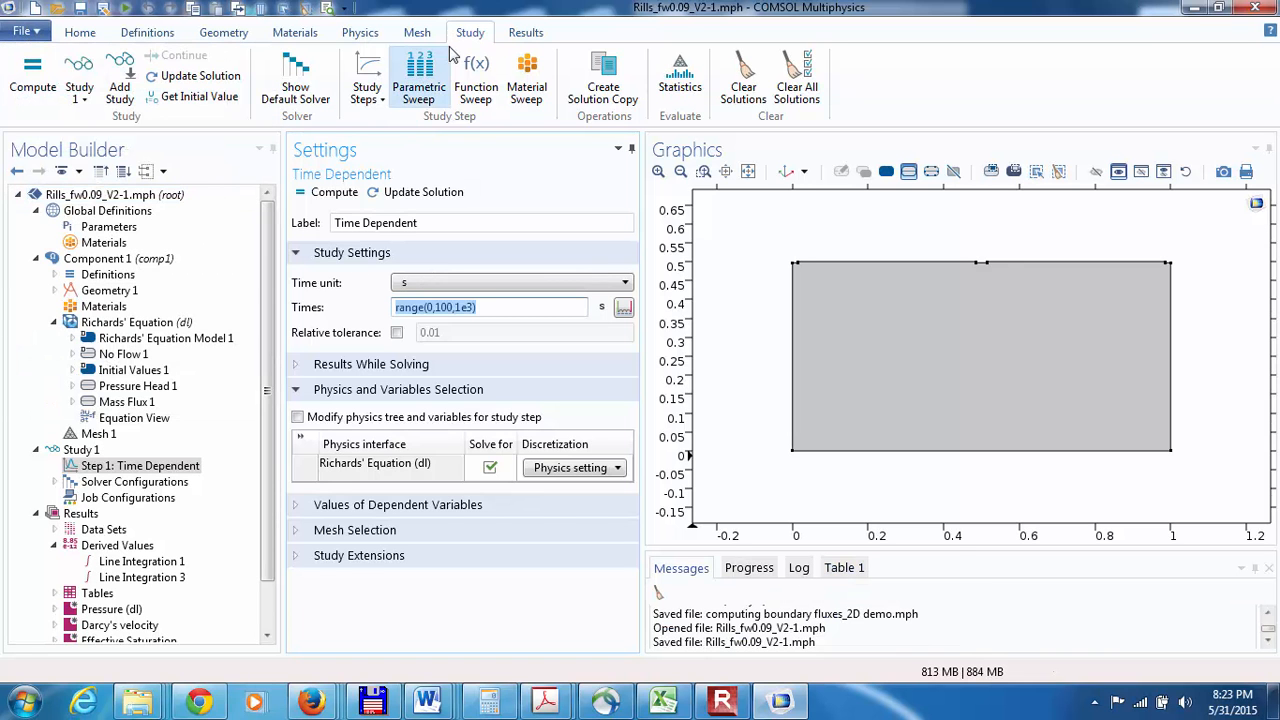
# Step: Get the initial values of Study 1, and compute the time-dependent study
pyautogui.click(200, 97)
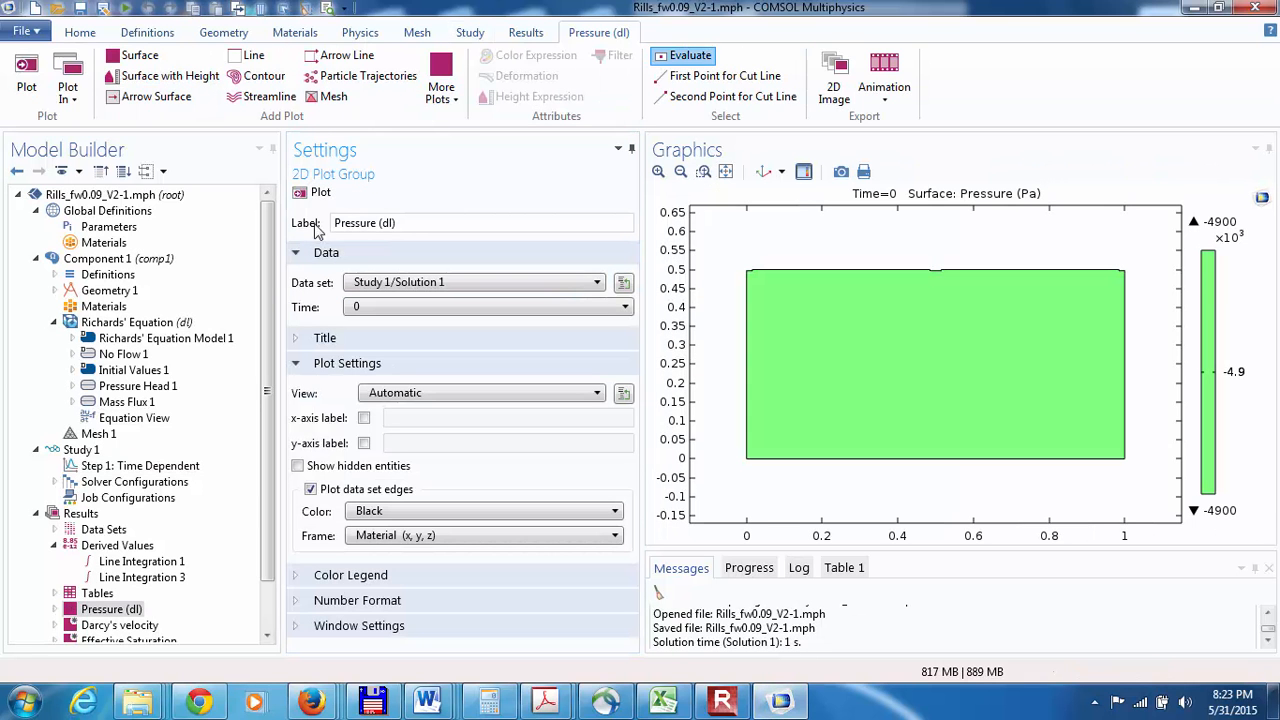
pyautogui.click(108, 466)
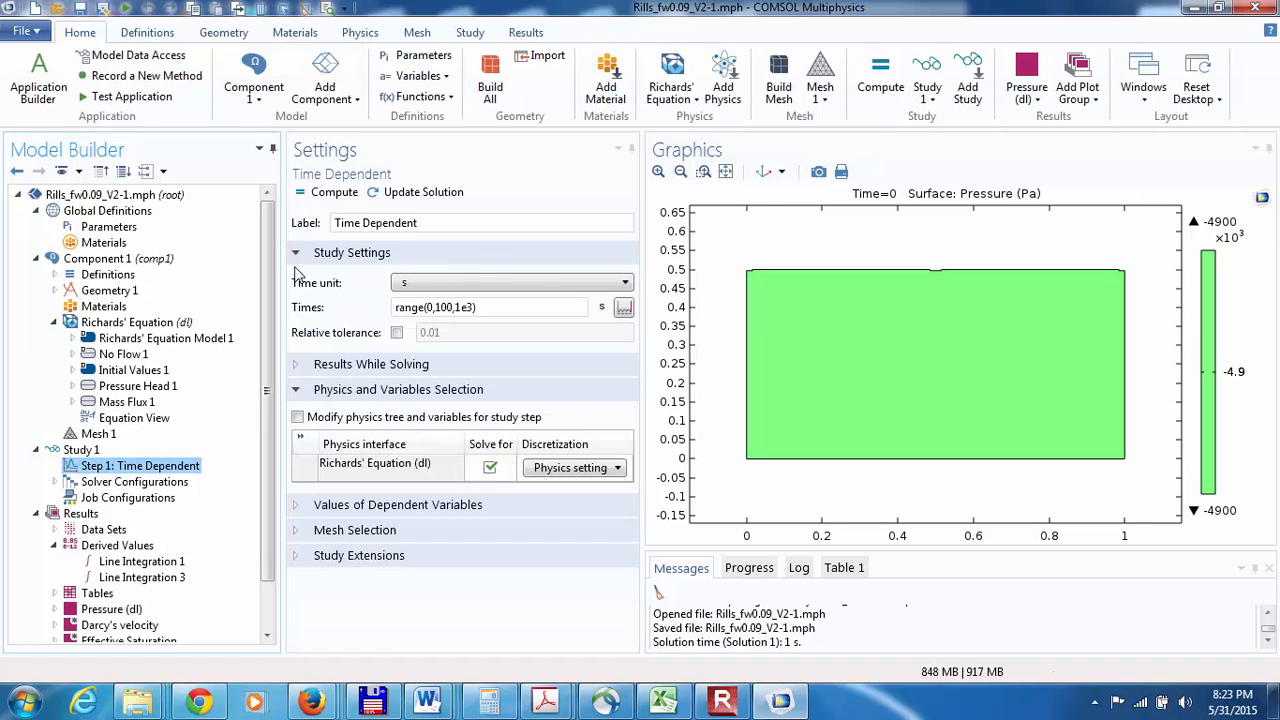
pyautogui.click(316, 193)
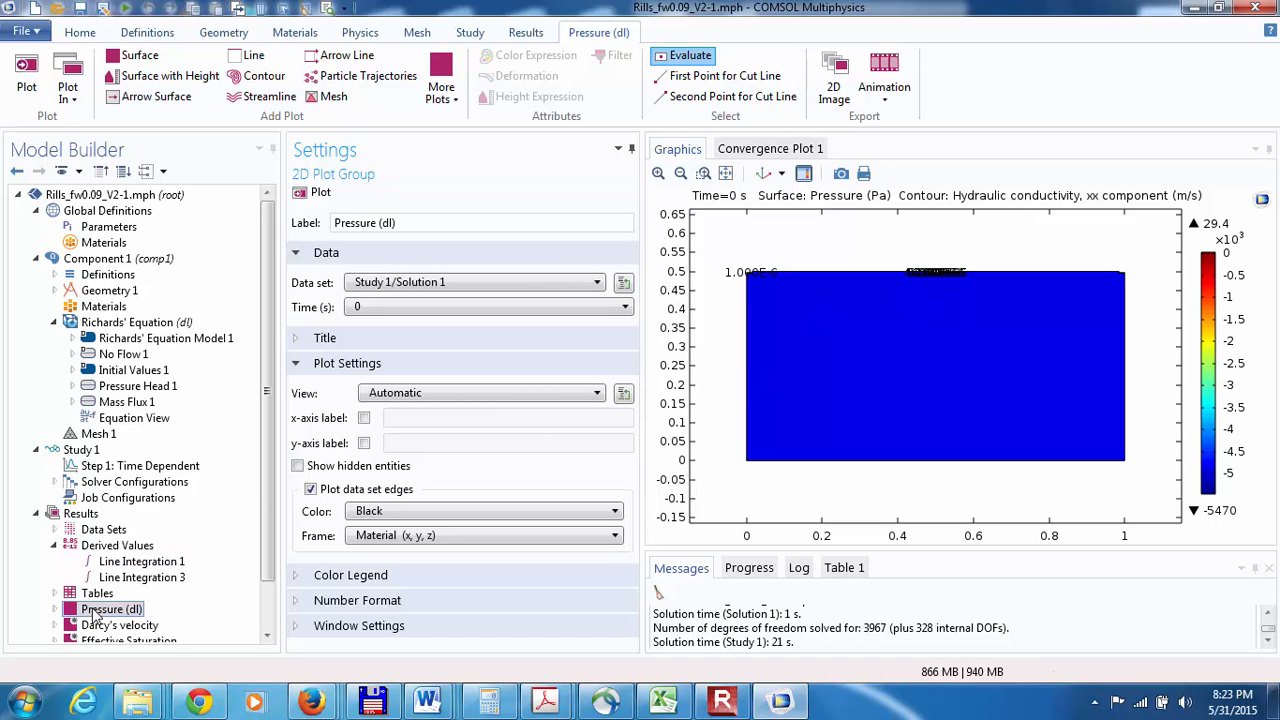
# Step: Switch Surface 1 of the Pressure (dl) plot group to the Study 1/Solution 1 data set at 1000 s, and plot it
pyautogui.scroll(-3, 135, 600)
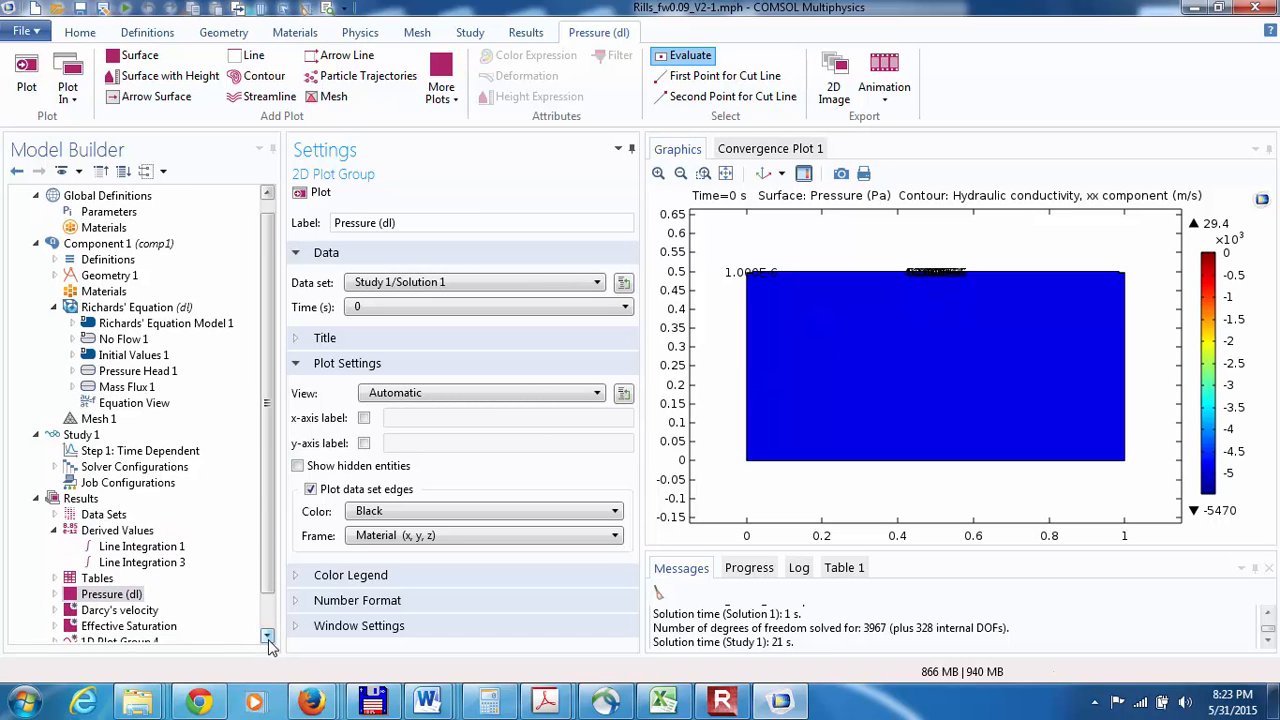
pyautogui.click(55, 564)
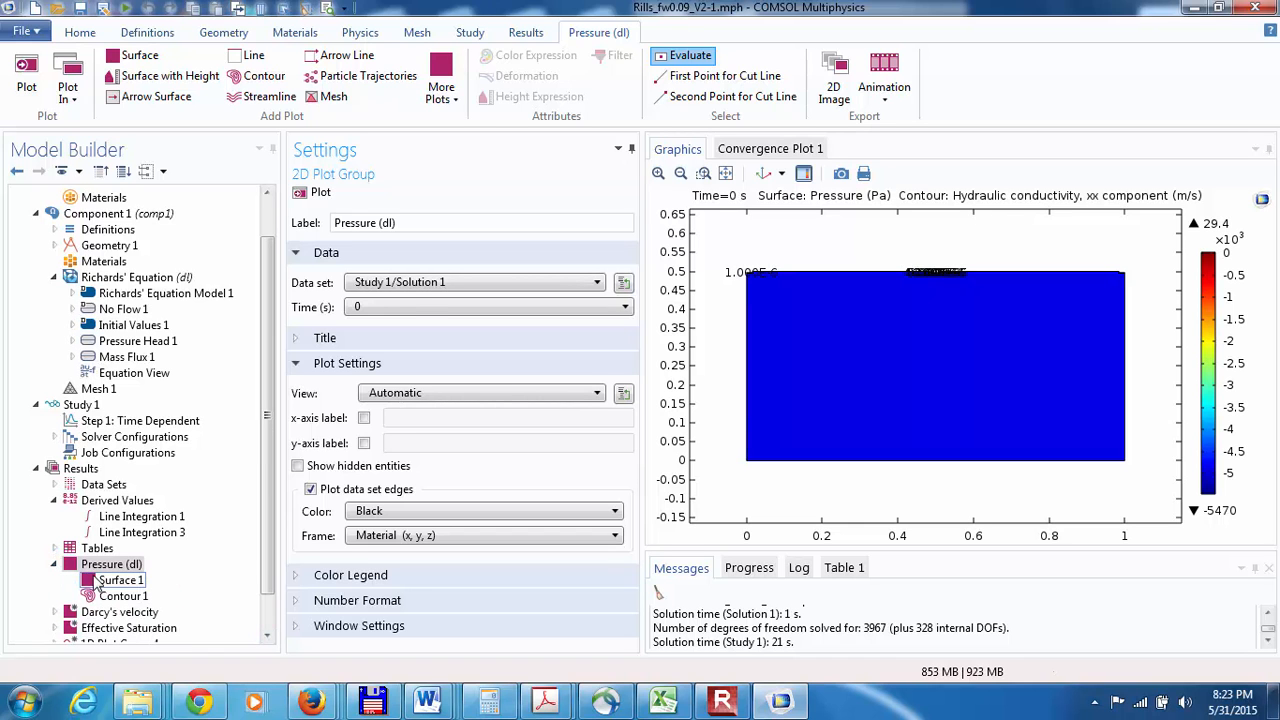
pyautogui.click(95, 579)
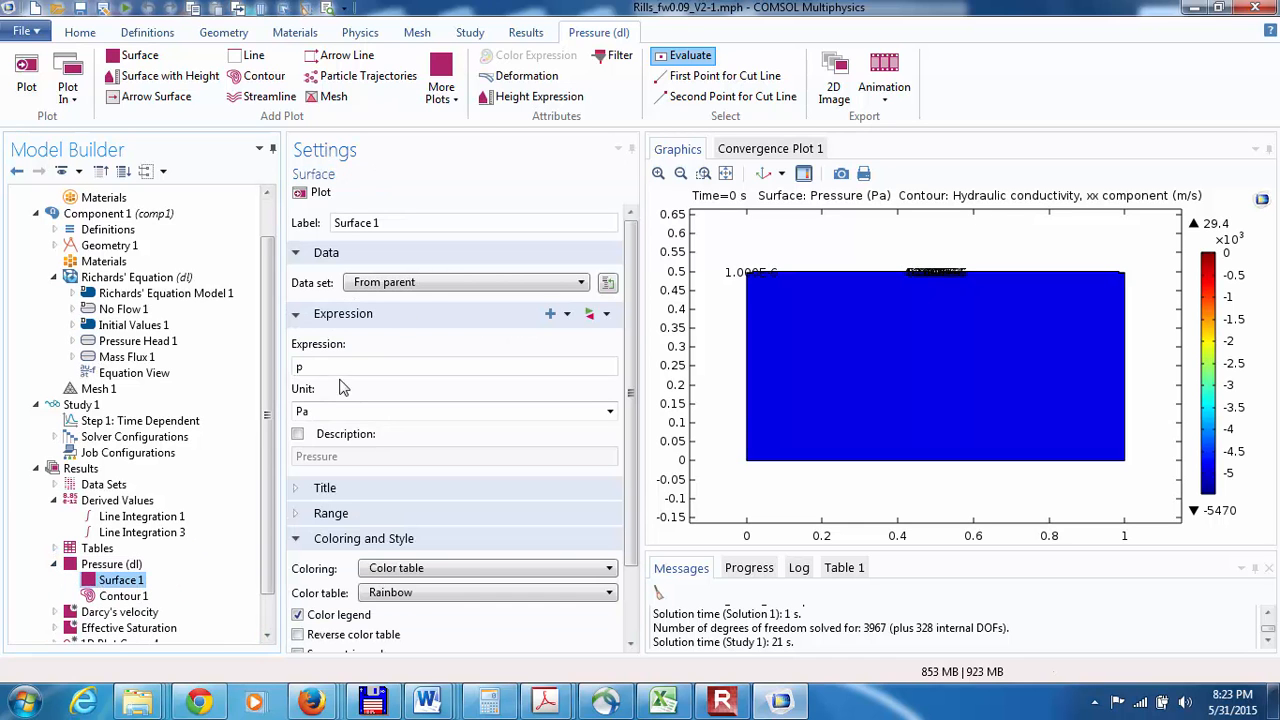
pyautogui.click(428, 284)
pyautogui.click(410, 329)
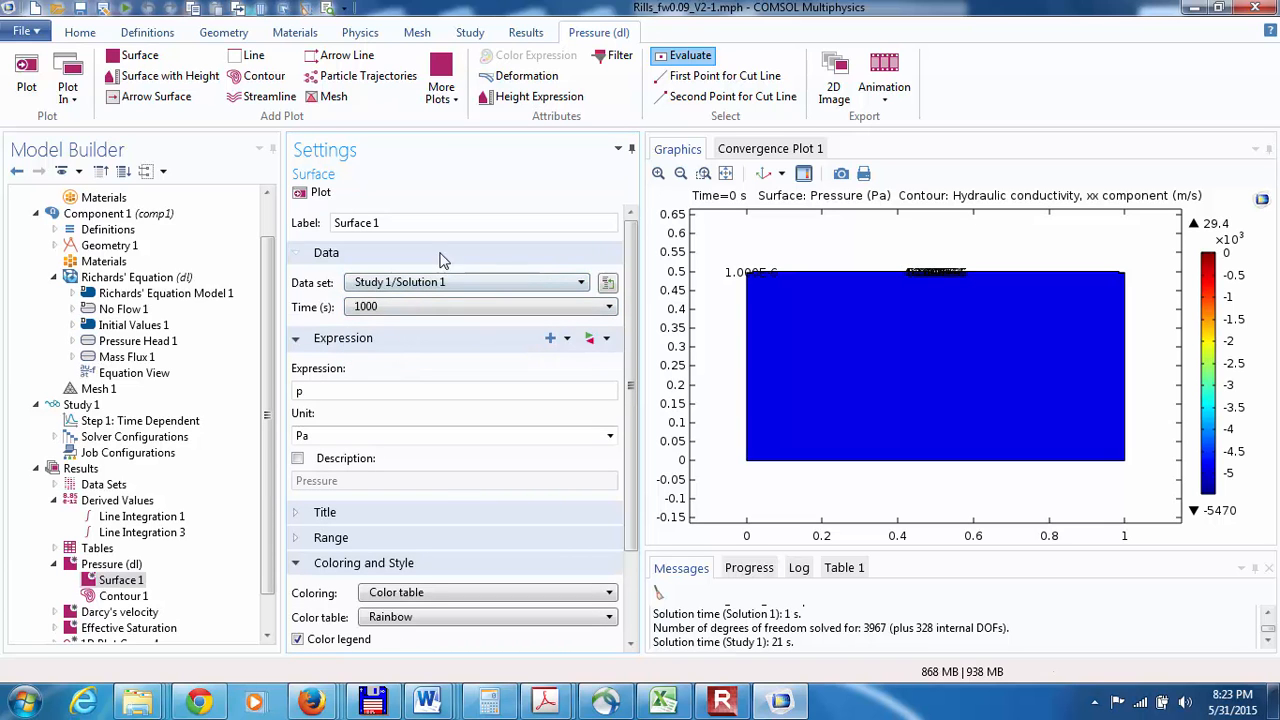
pyautogui.click(312, 192)
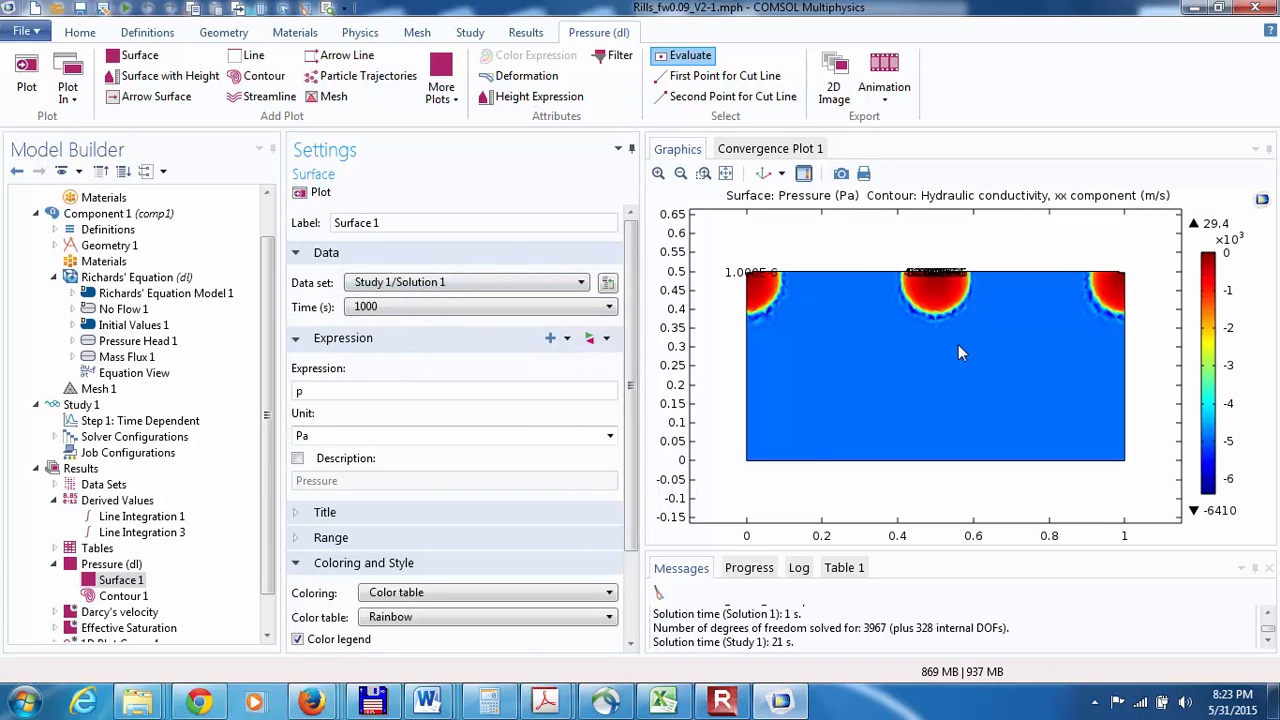
# Step: Examine where boundaries 3, 7, 11 and 10 in the Line Integration 1 selection lie on the geometry
pyautogui.click(266, 640)
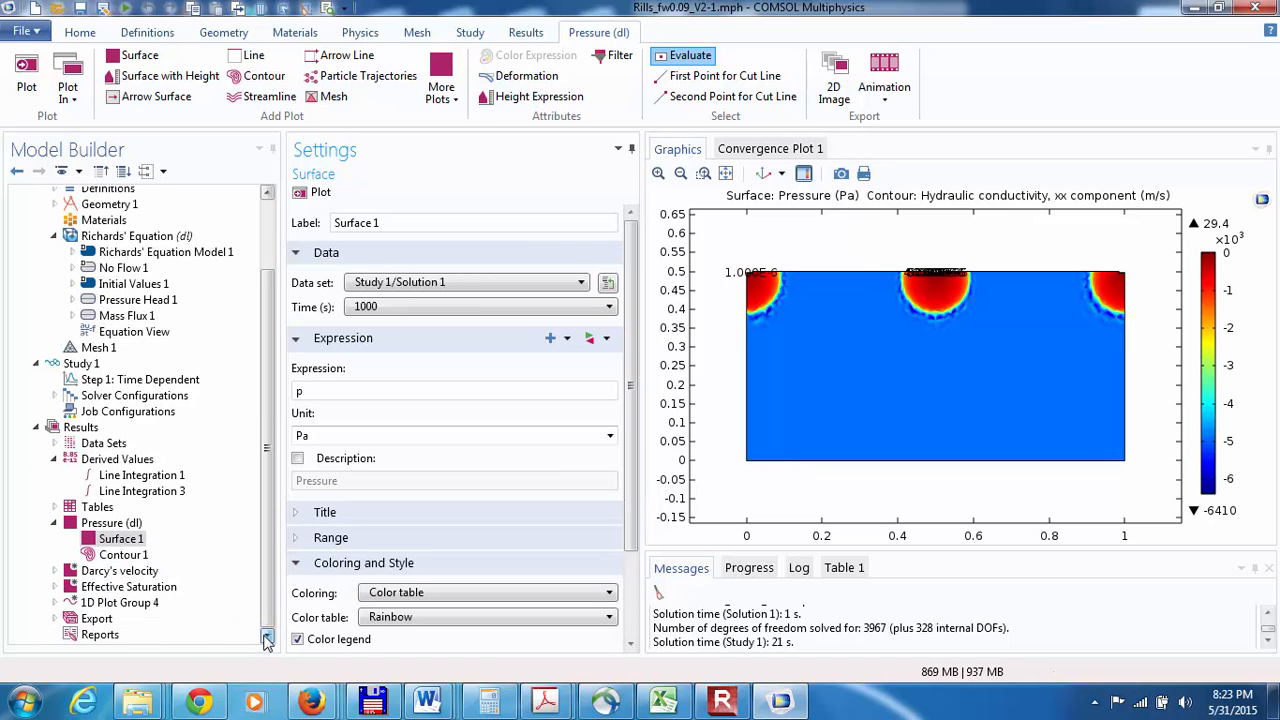
pyautogui.click(117, 477)
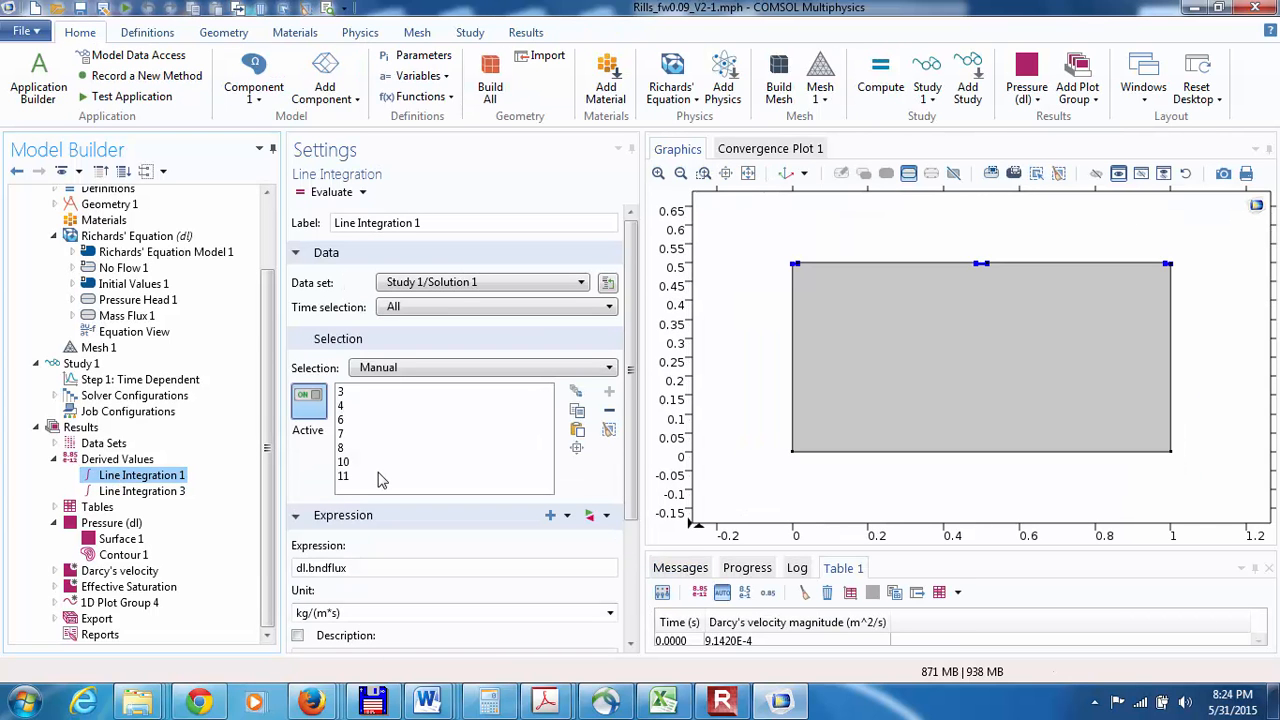
pyautogui.click(342, 392)
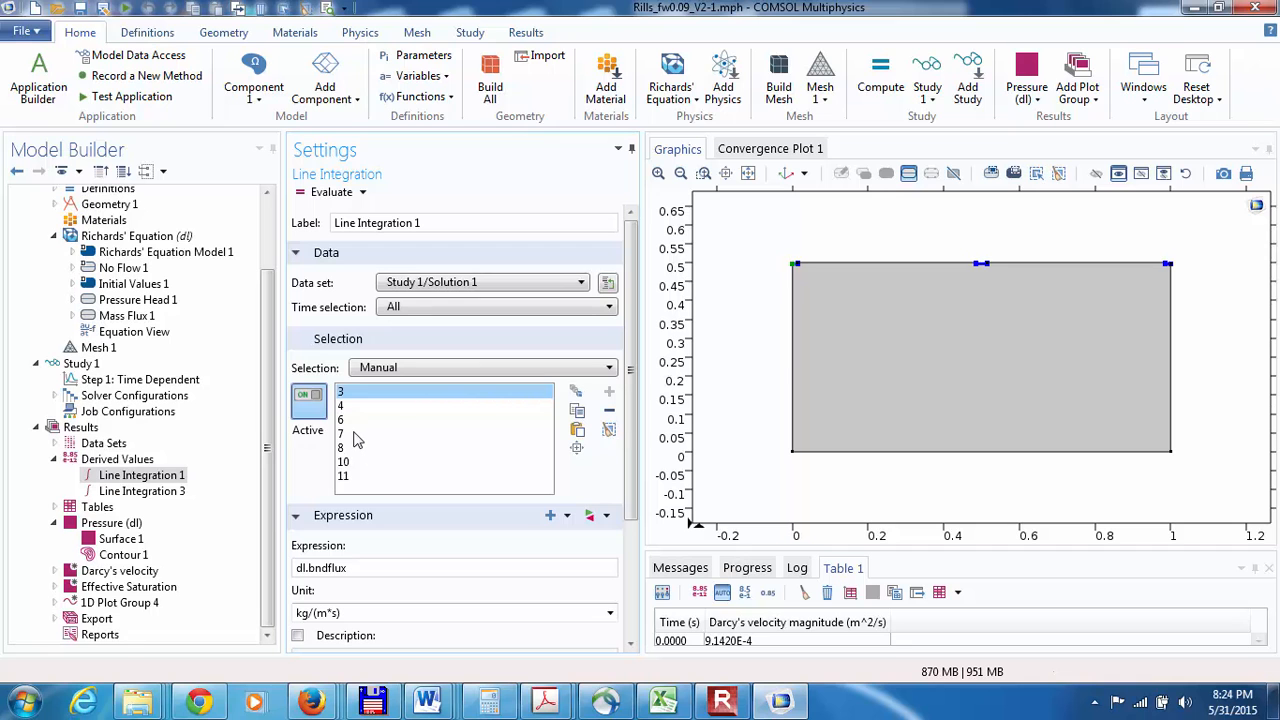
pyautogui.click(345, 434)
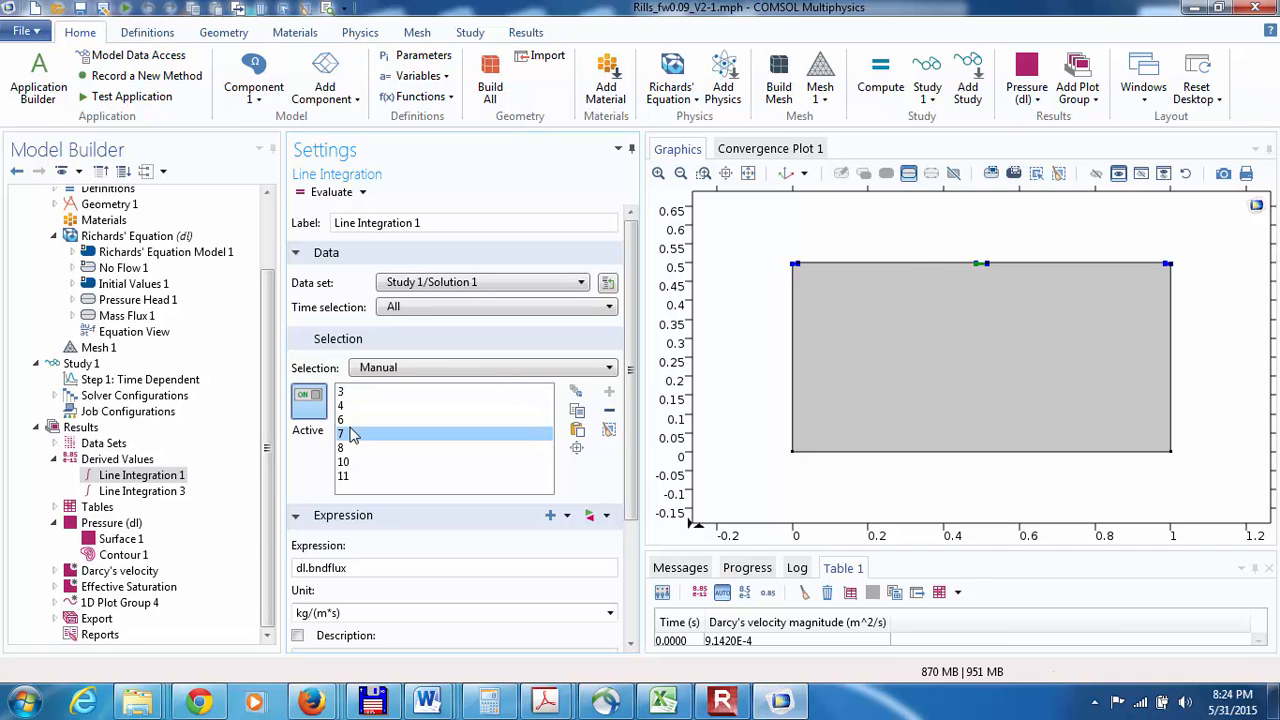
pyautogui.click(352, 478)
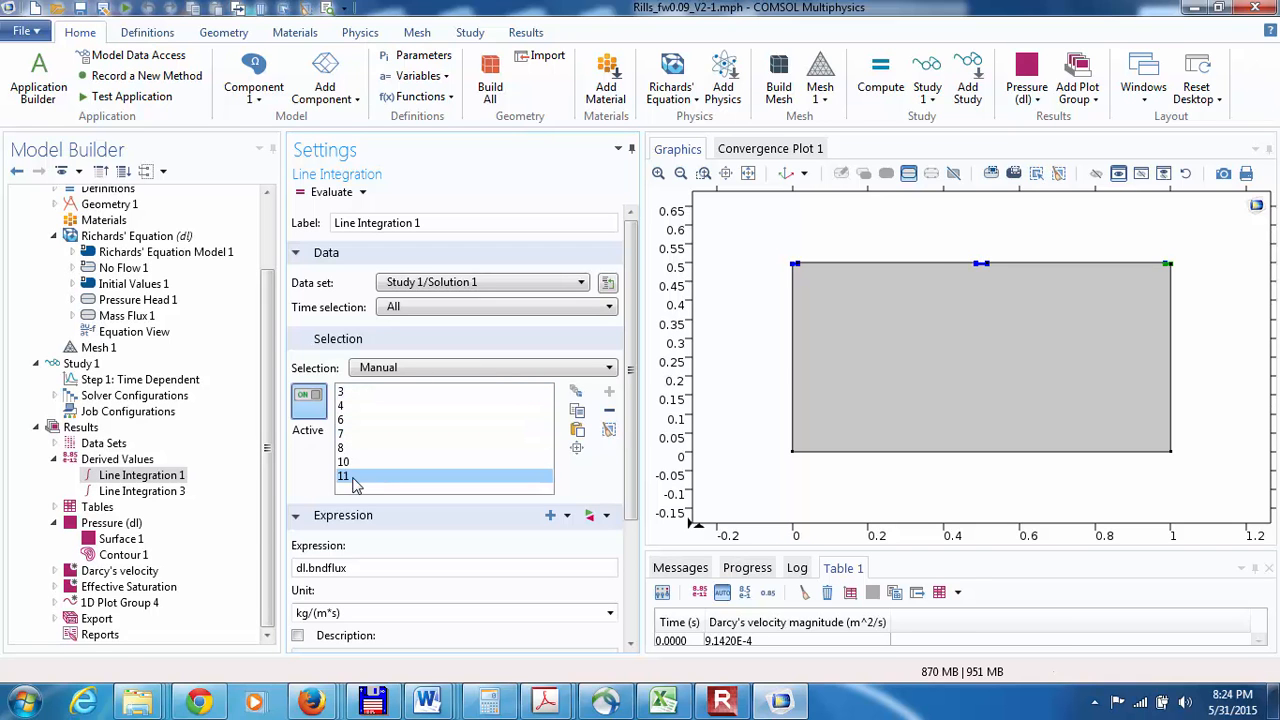
pyautogui.click(354, 464)
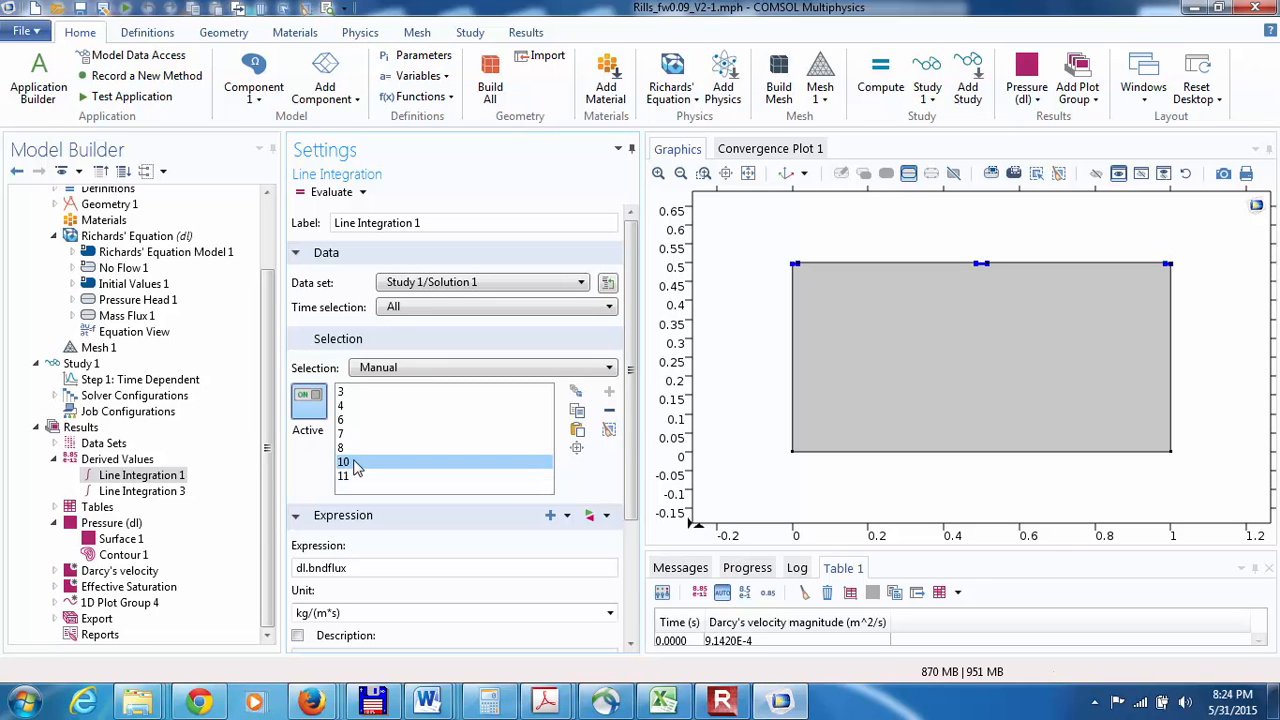
# Step: Clear Table 1, evaluate Line Integration 1 with only boundary 3 marked in its selection list, and read the boundary flux over time
pyautogui.click(346, 395)
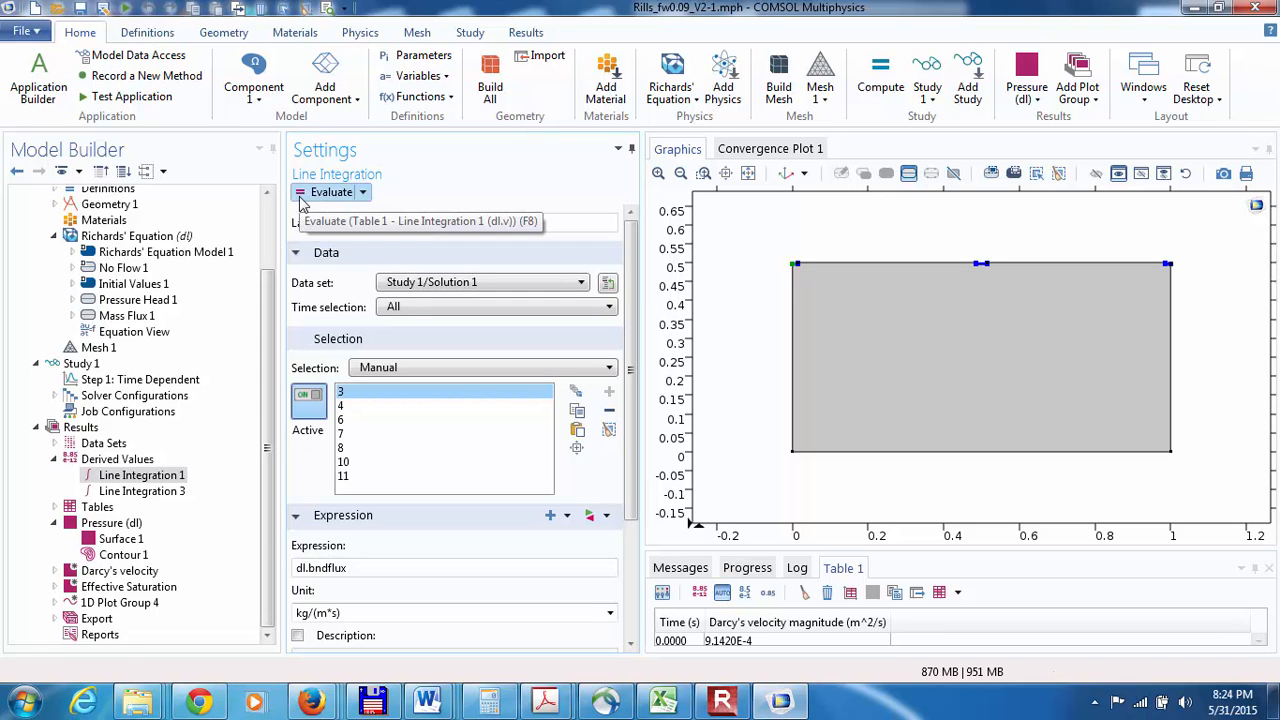
pyautogui.click(803, 592)
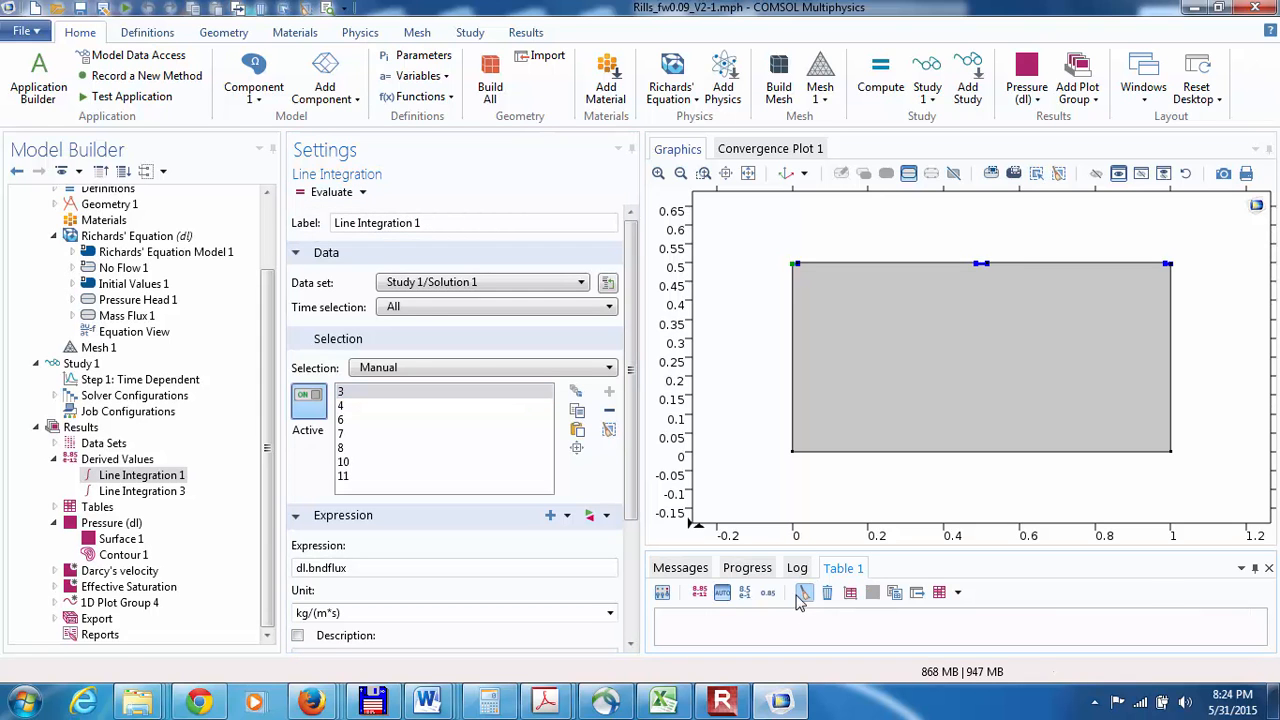
pyautogui.click(306, 197)
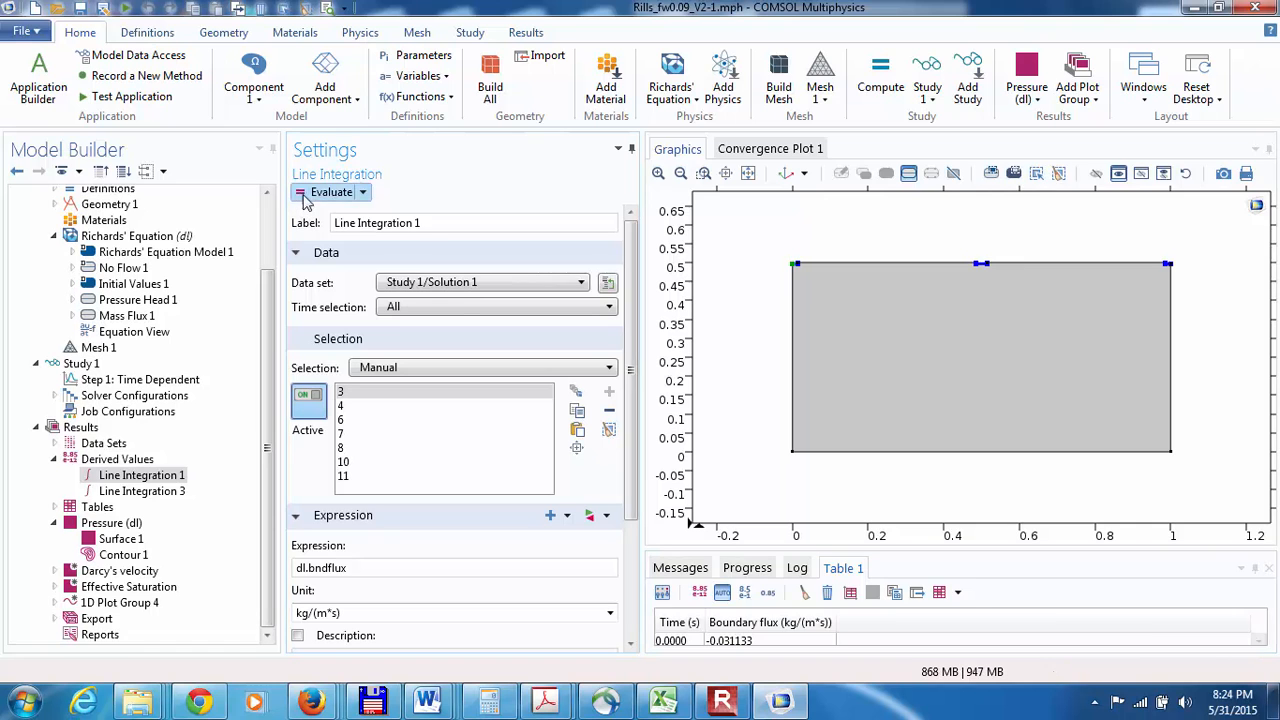
pyautogui.click(1258, 641)
pyautogui.click(1258, 641)
pyautogui.click(1258, 641)
pyautogui.click(1258, 641)
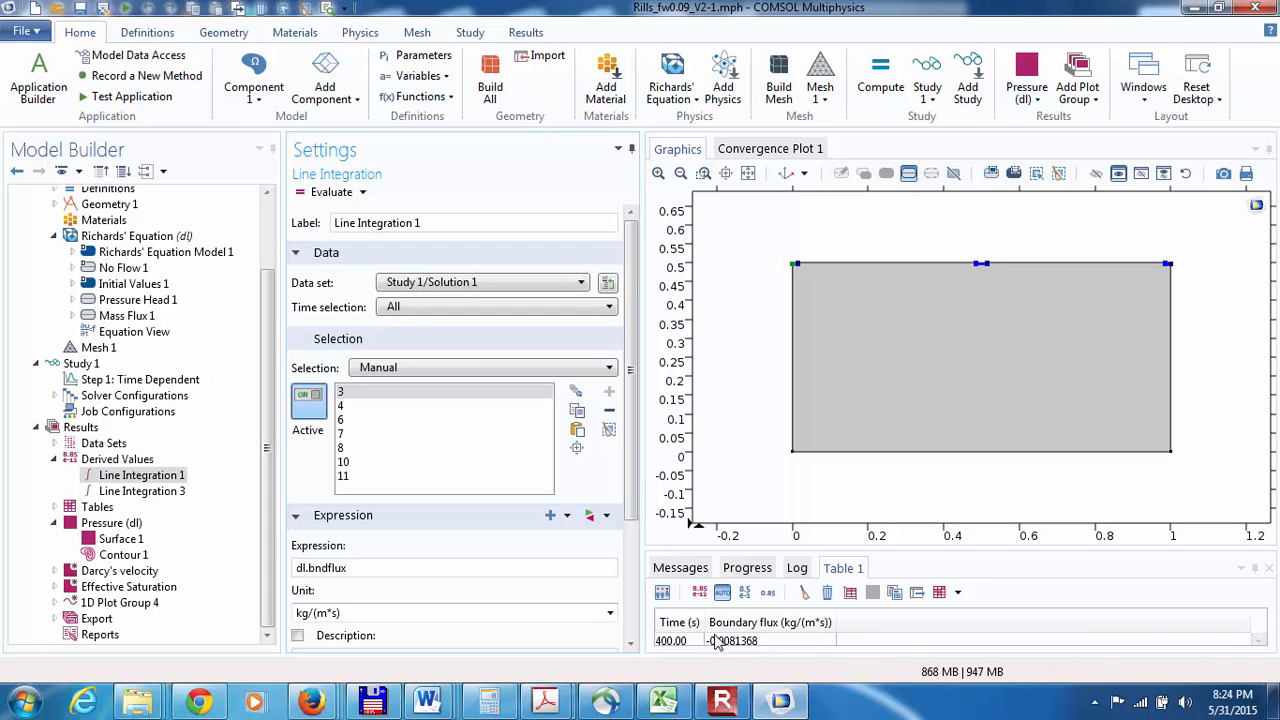
pyautogui.click(1258, 641)
pyautogui.click(1258, 641)
pyautogui.click(1258, 641)
pyautogui.click(1257, 635)
pyautogui.click(1257, 635)
# Step: Mark all boundaries in the Line Integration 1 selection, clear Table 1, re-evaluate the boundary flux, and check the values up to 1000 s
pyautogui.click(357, 408)
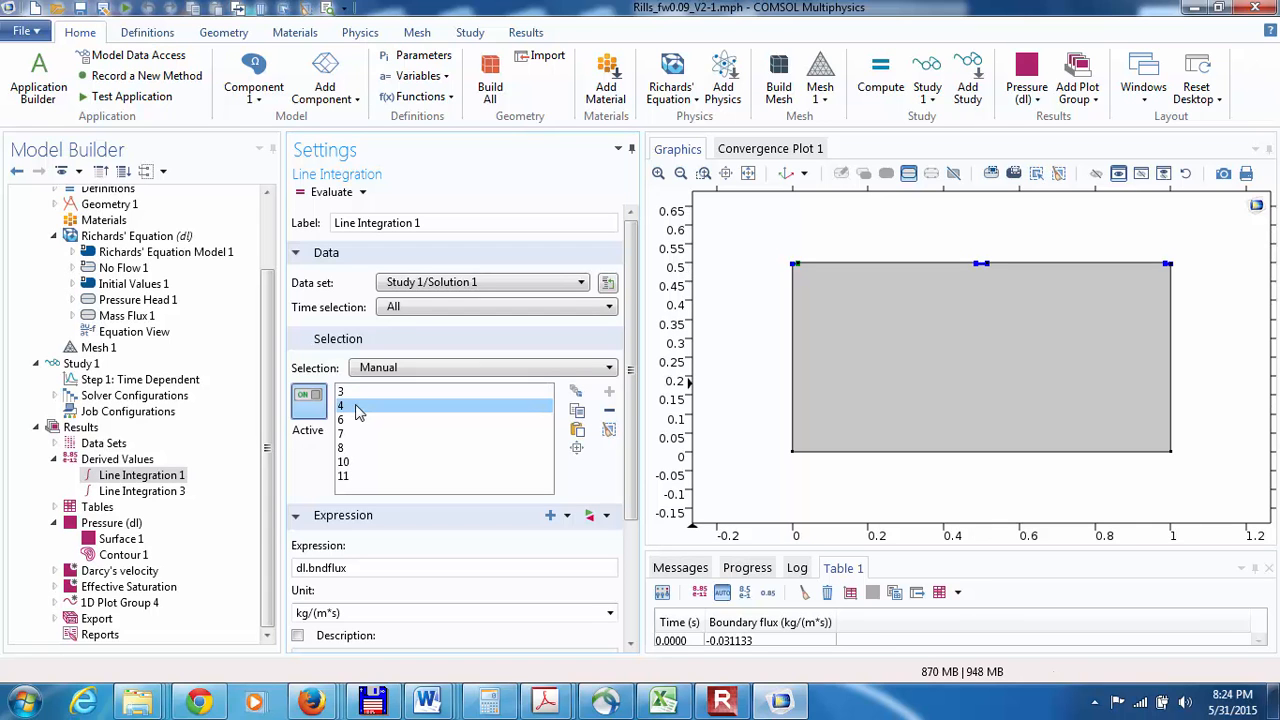
pyautogui.click(356, 394)
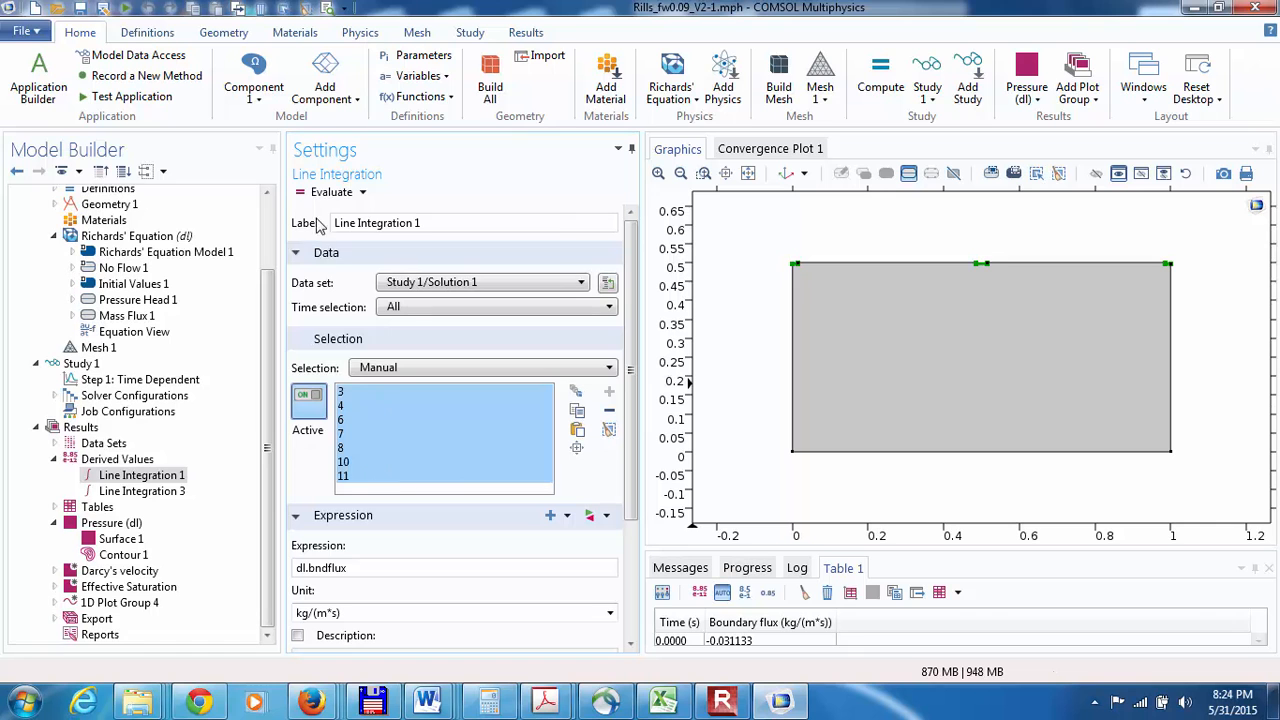
pyautogui.click(806, 592)
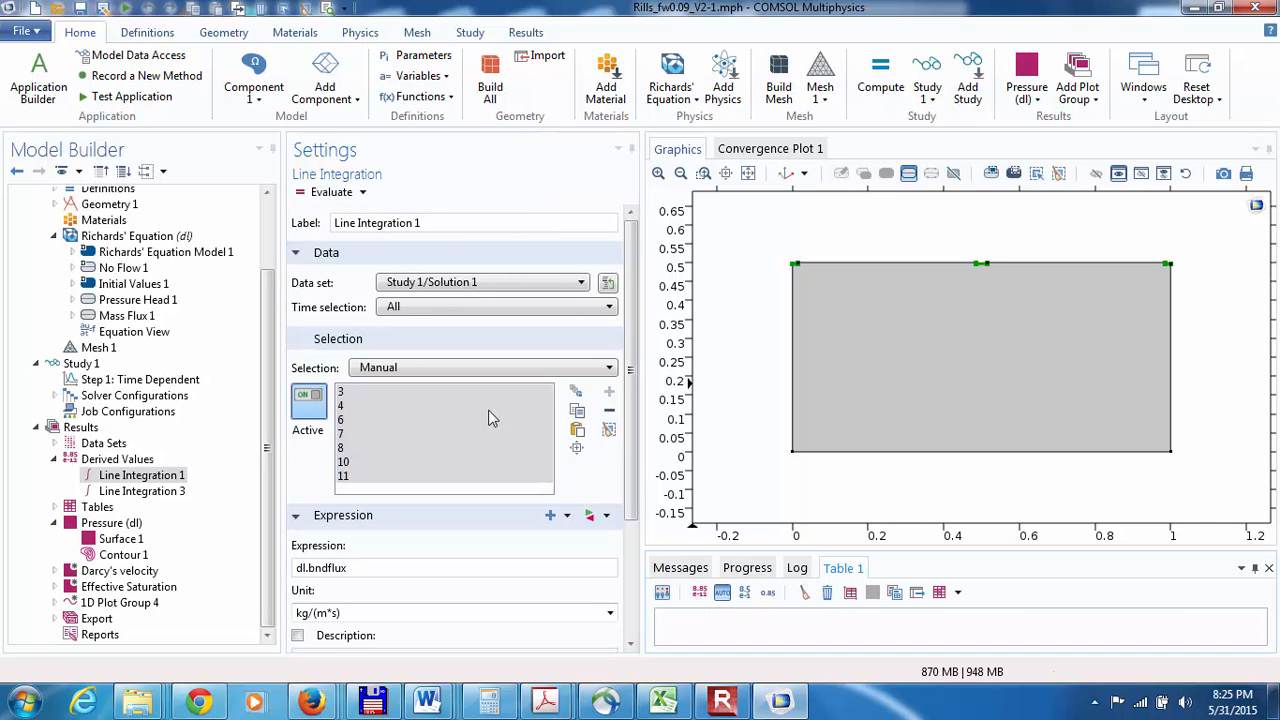
pyautogui.click(305, 192)
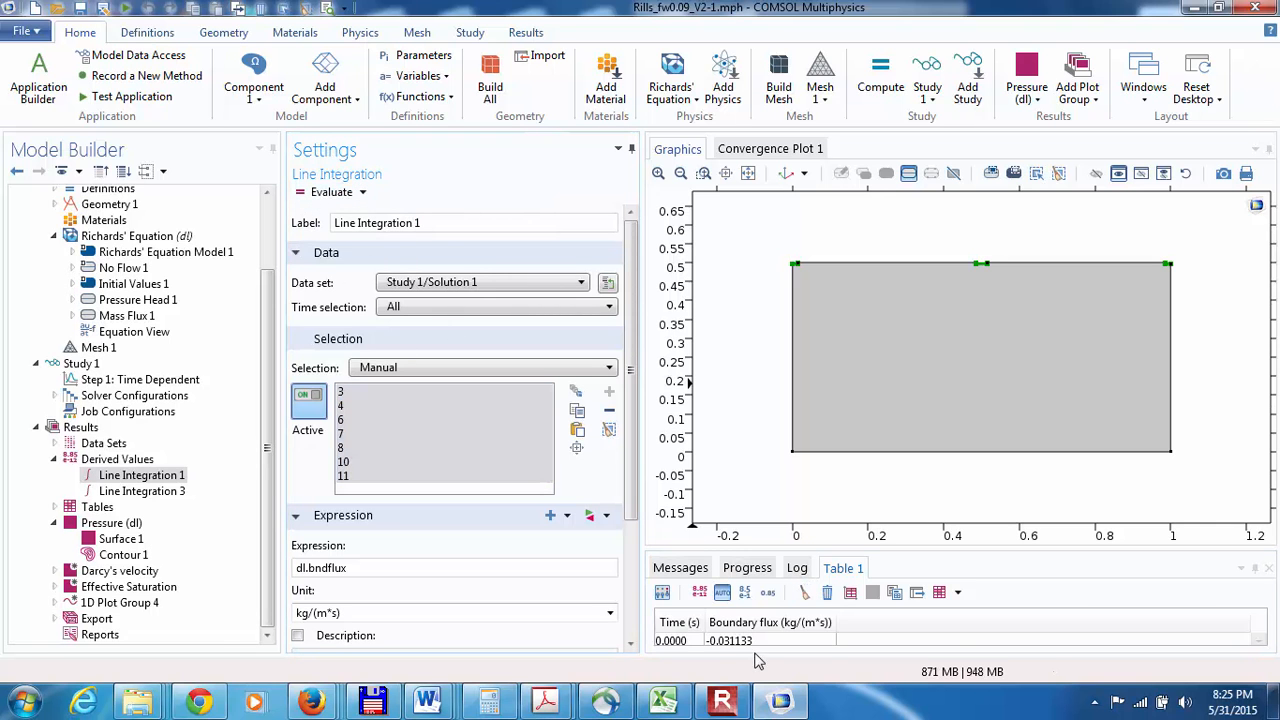
pyautogui.click(1260, 644)
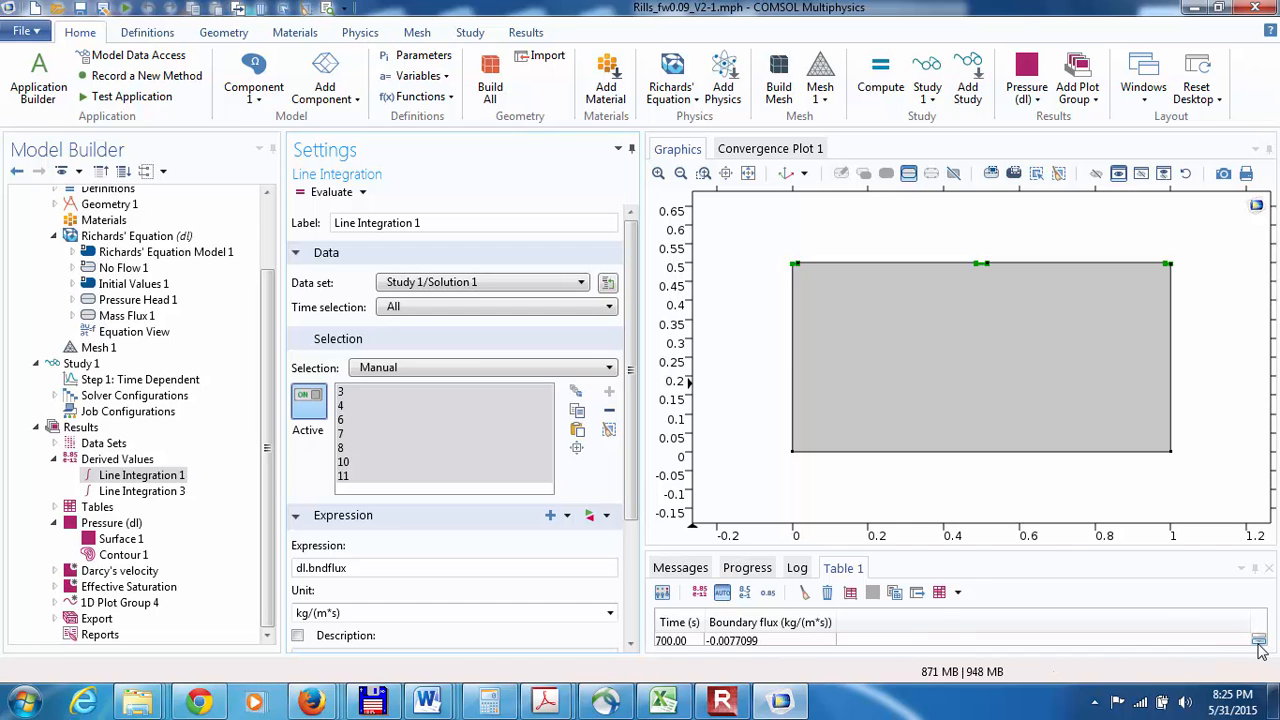
pyautogui.click(1260, 644)
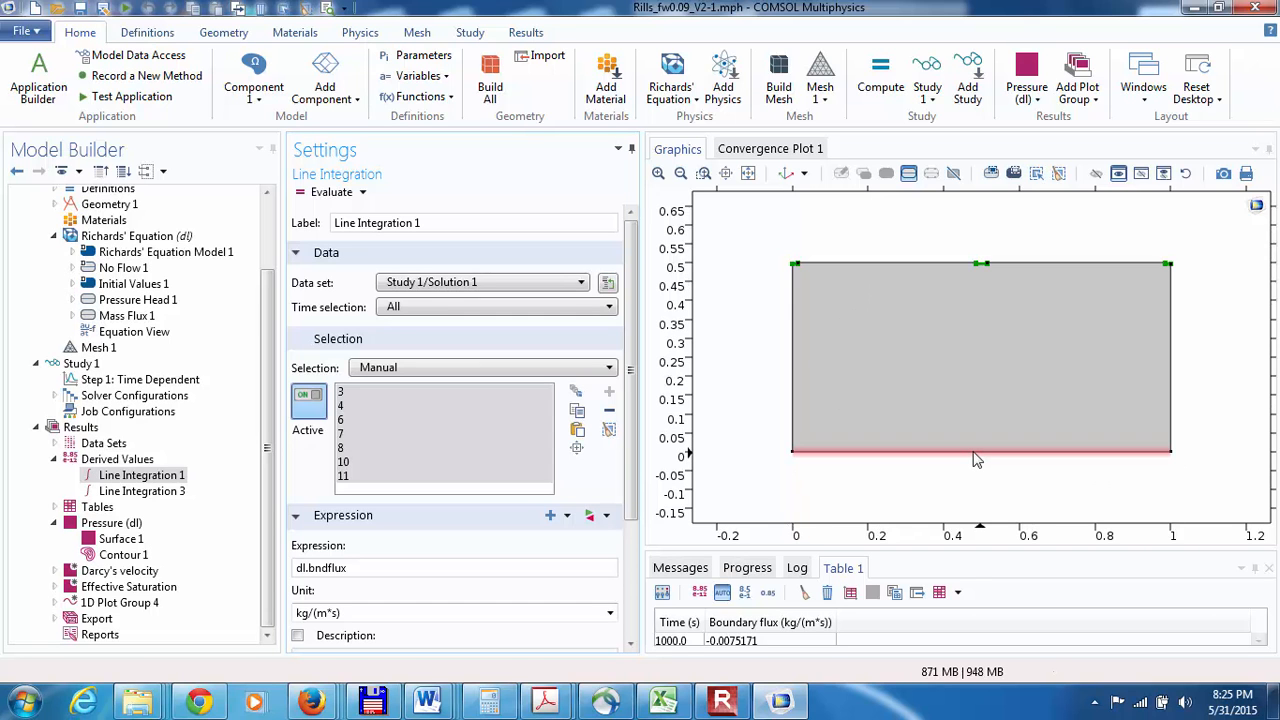
# Step: Clear Table 3 and evaluate Line Integration 3 of dl.U on boundary 2, the bottom edge
pyautogui.click(141, 492)
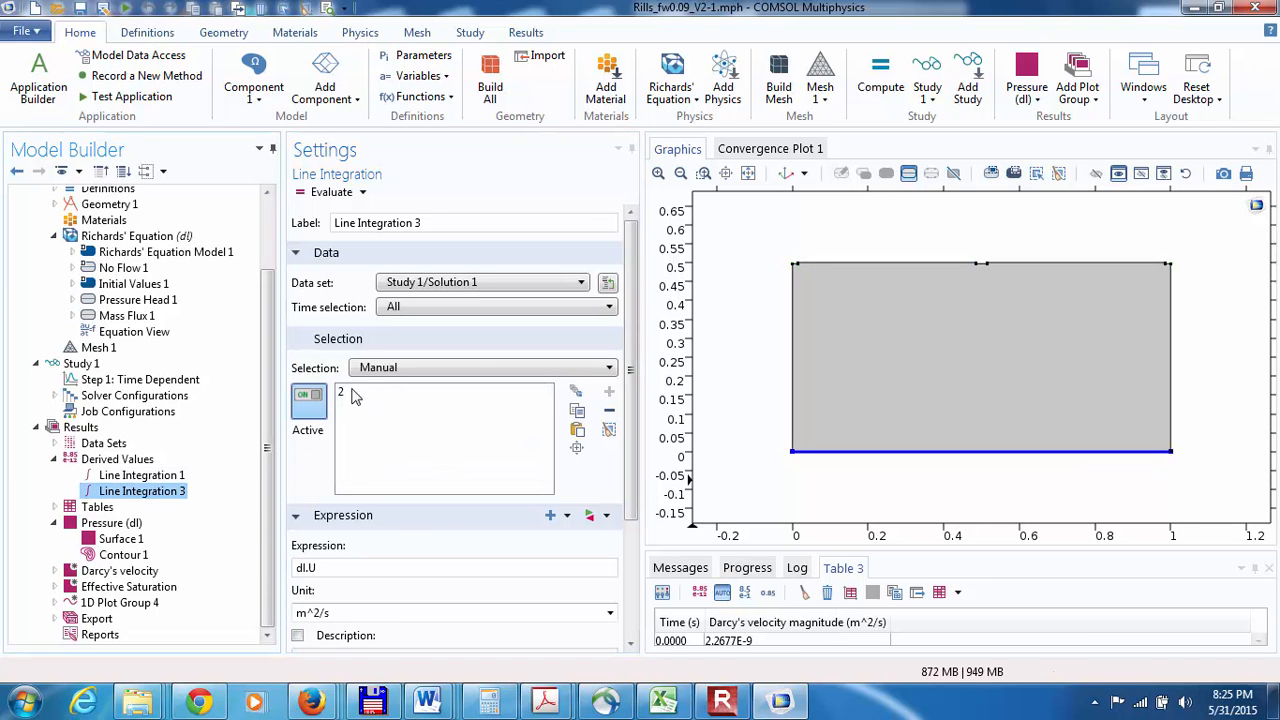
pyautogui.click(352, 393)
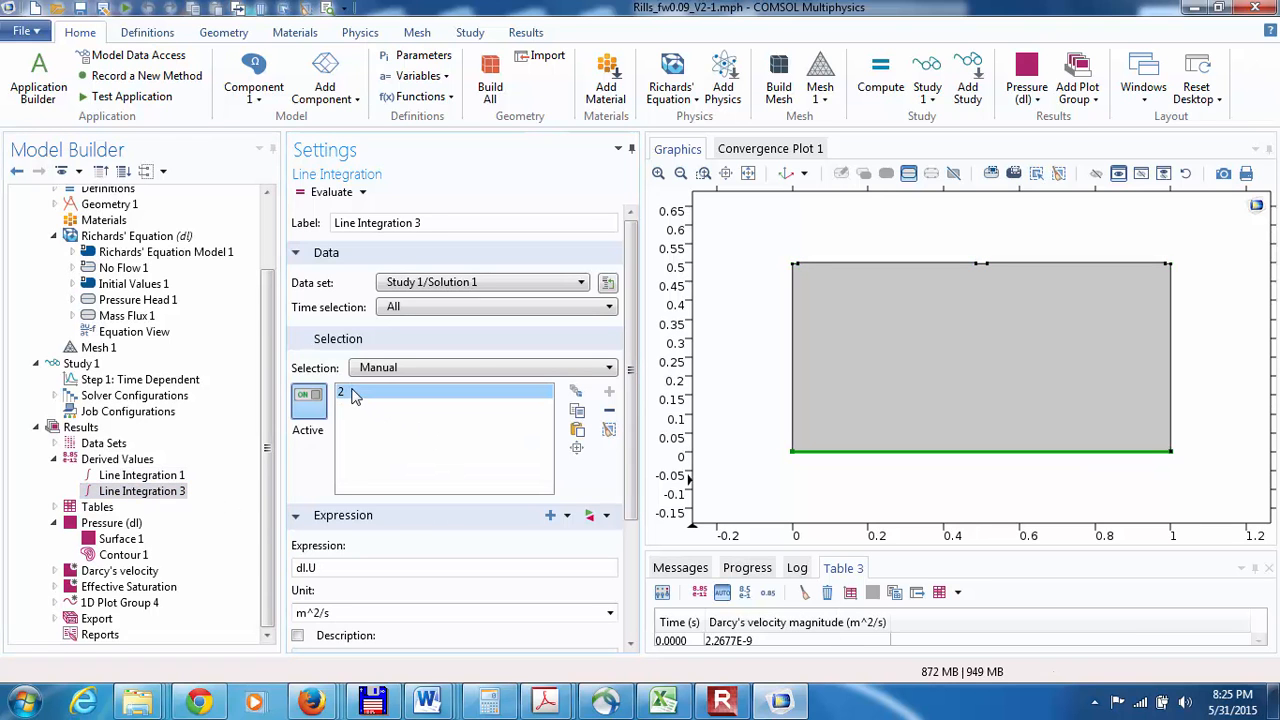
pyautogui.click(804, 592)
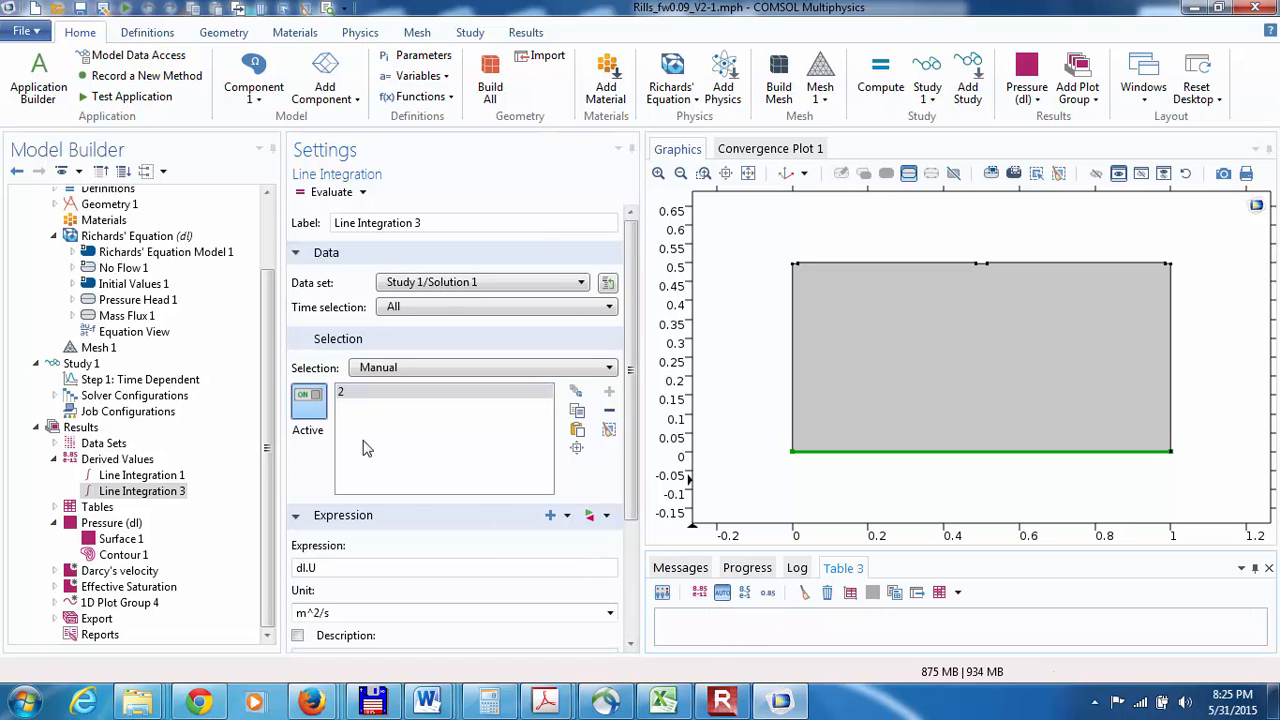
pyautogui.click(302, 191)
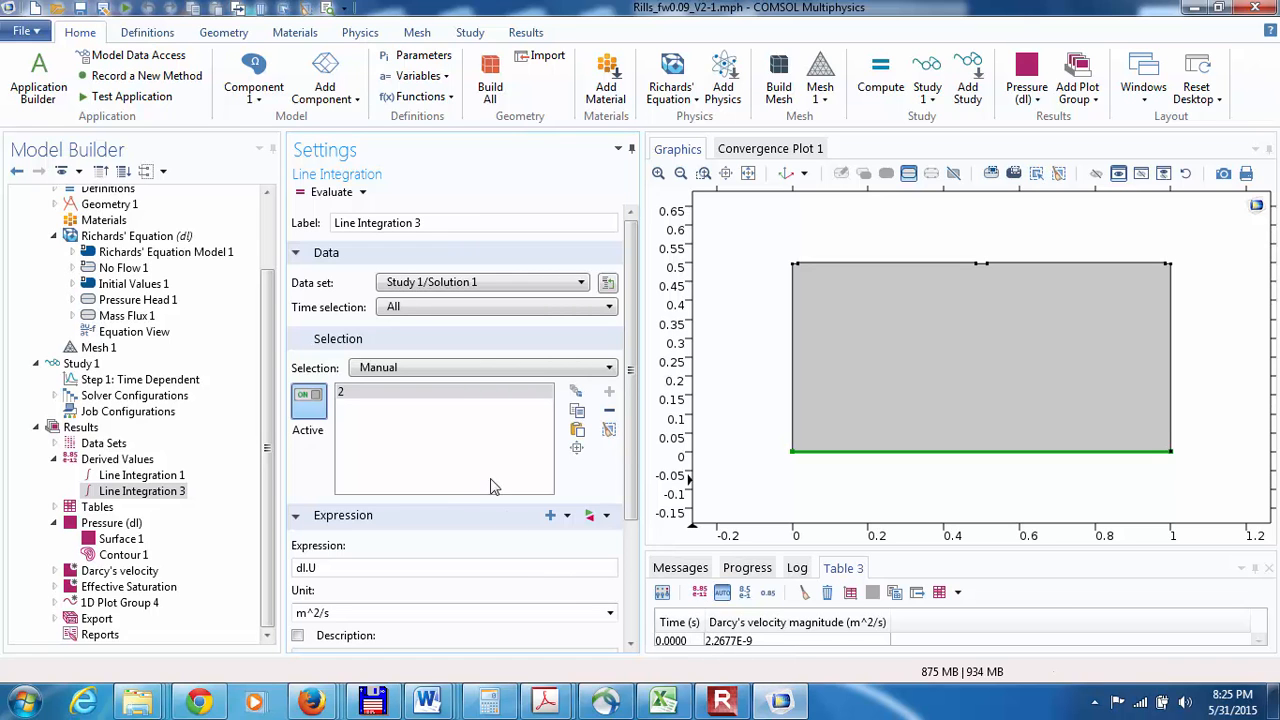
# Step: Replace the Line Integration 3 expression with the Richards' Equation boundary flux dl.bndflux, evaluate it on boundary 2, and check the values over time
pyautogui.moveTo(422, 578); pyautogui.dragTo(296, 566)
pyautogui.press('BackSpace')
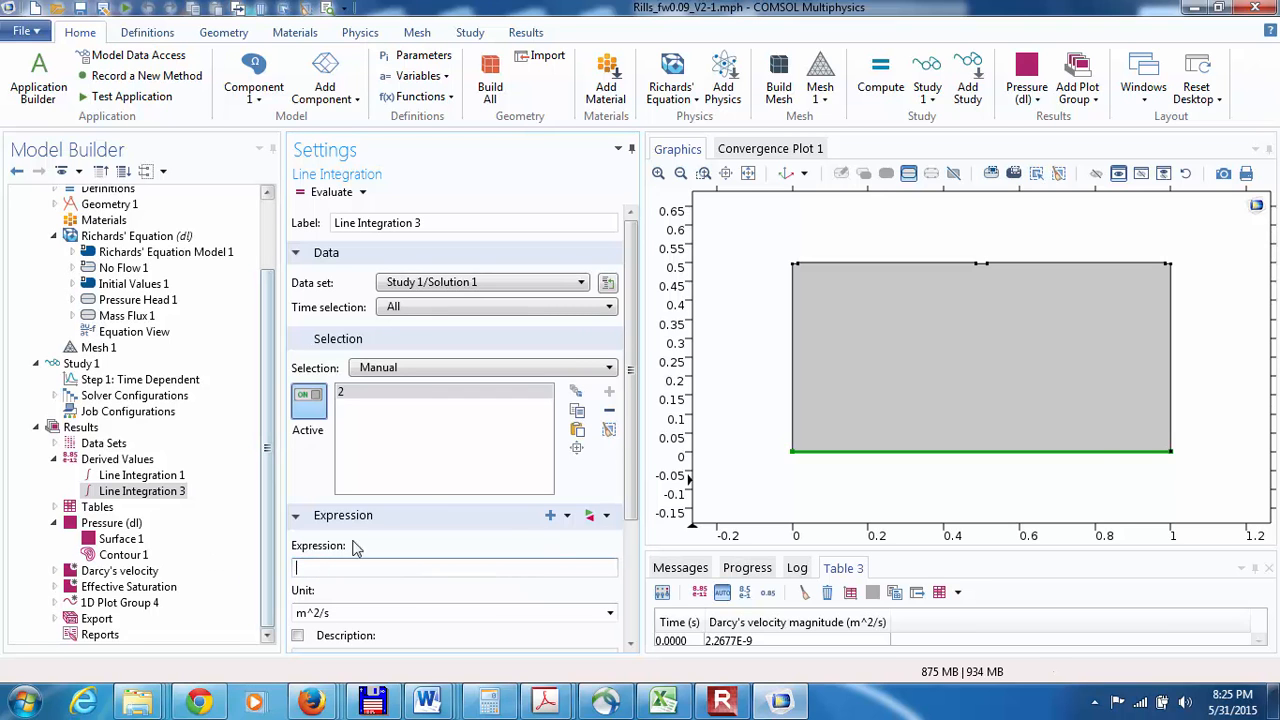
pyautogui.click(552, 515)
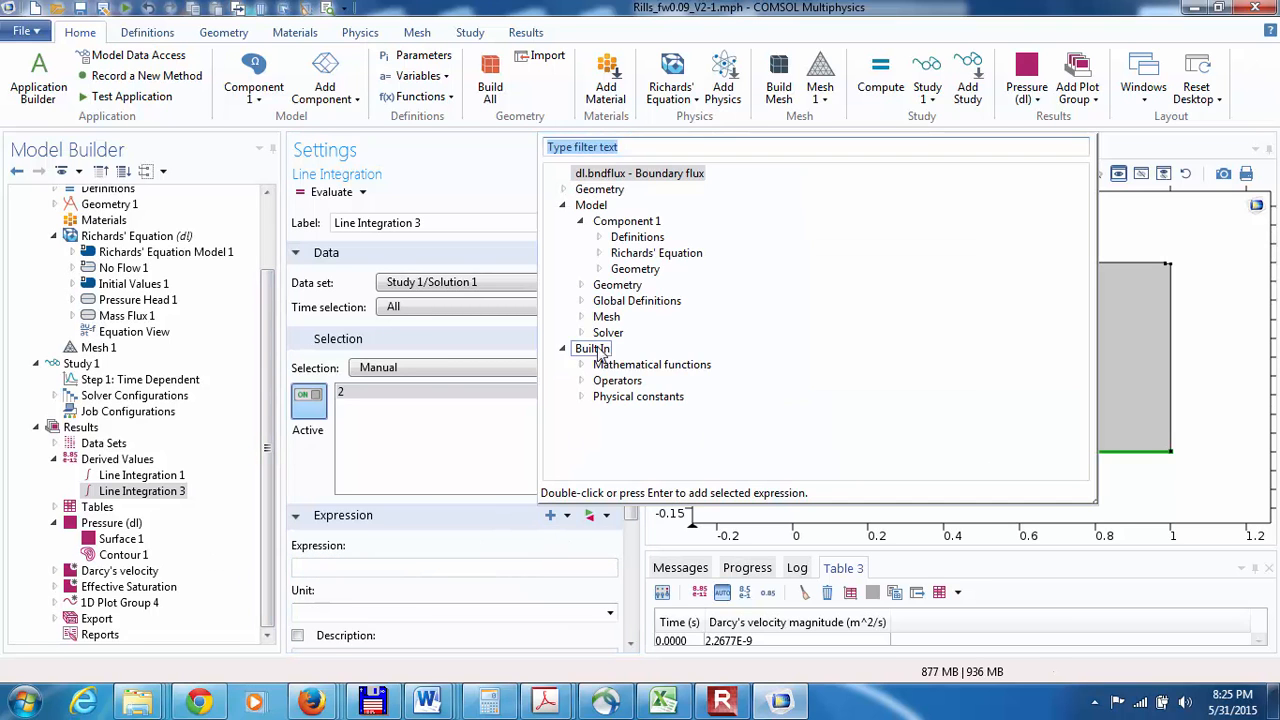
pyautogui.click(599, 254)
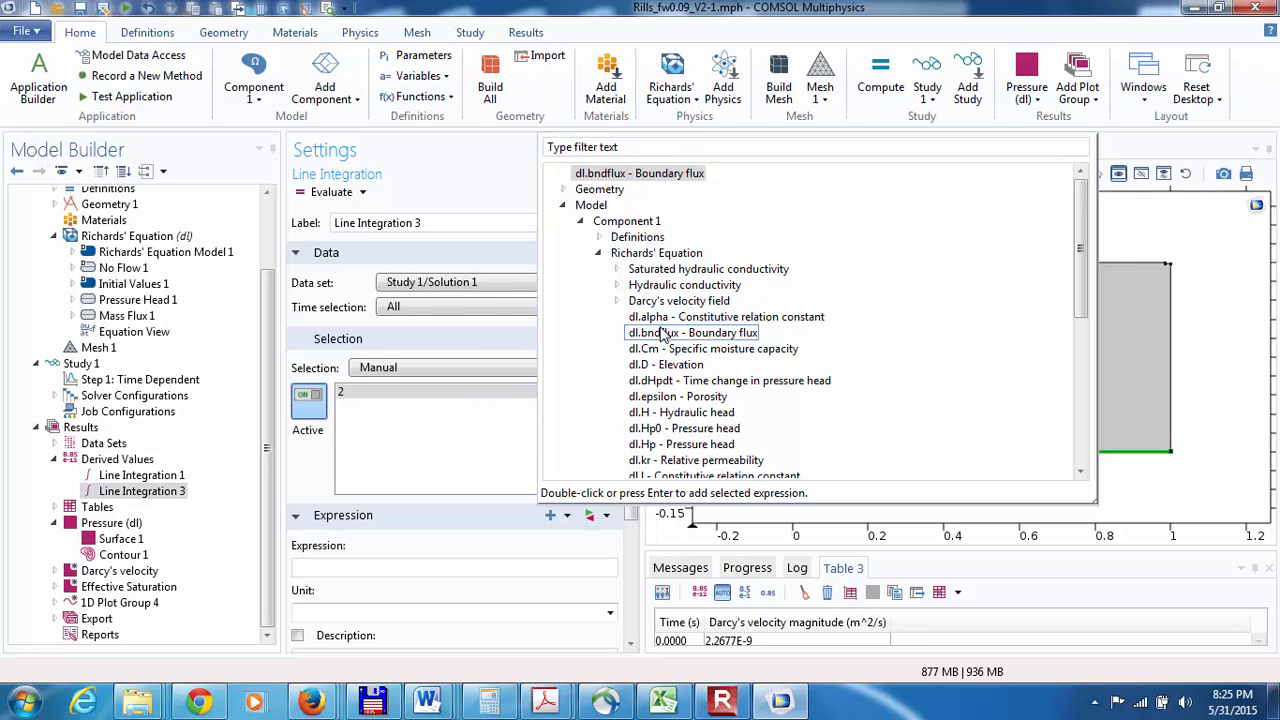
pyautogui.doubleClick(662, 334)
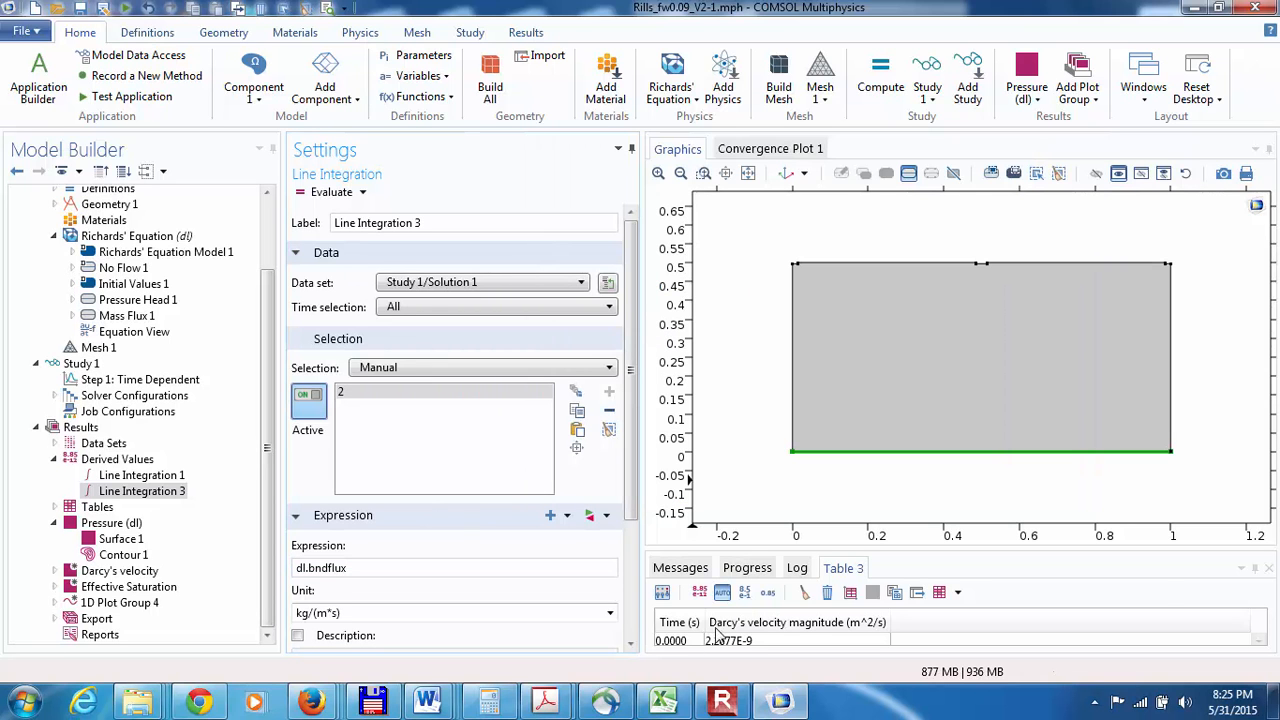
pyautogui.click(331, 191)
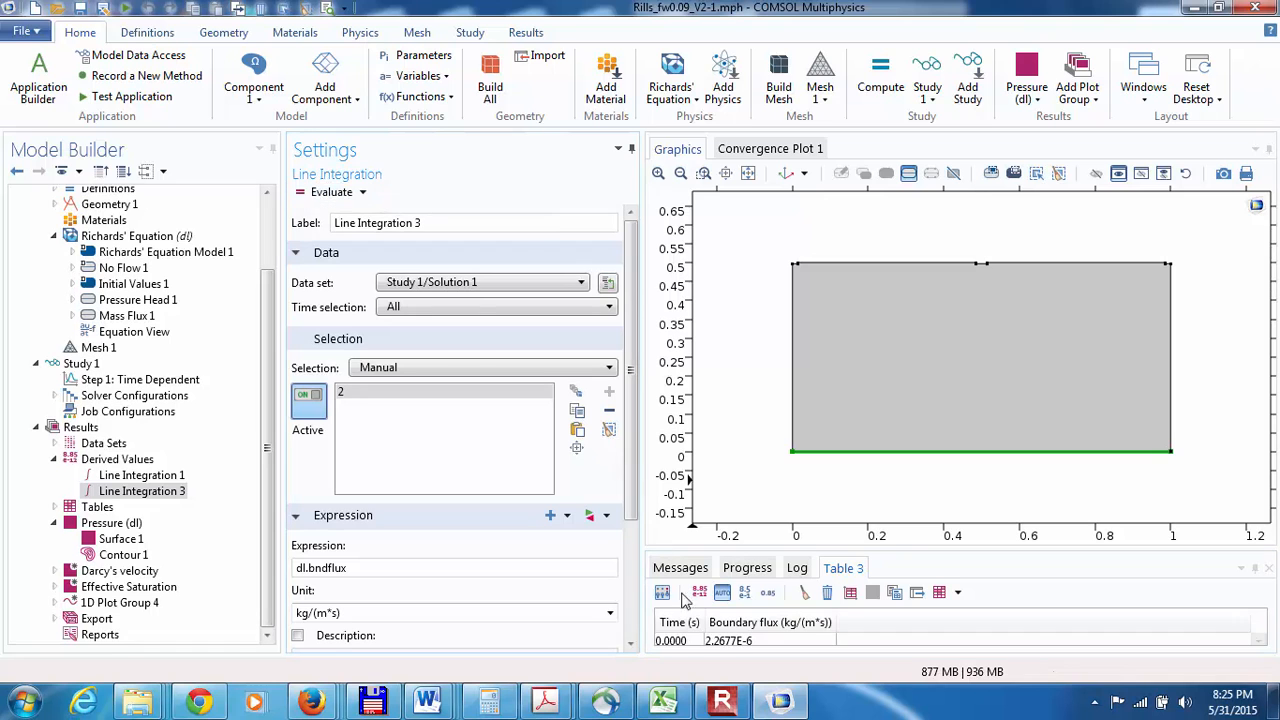
pyautogui.click(1259, 641)
pyautogui.click(1259, 641)
pyautogui.click(1259, 641)
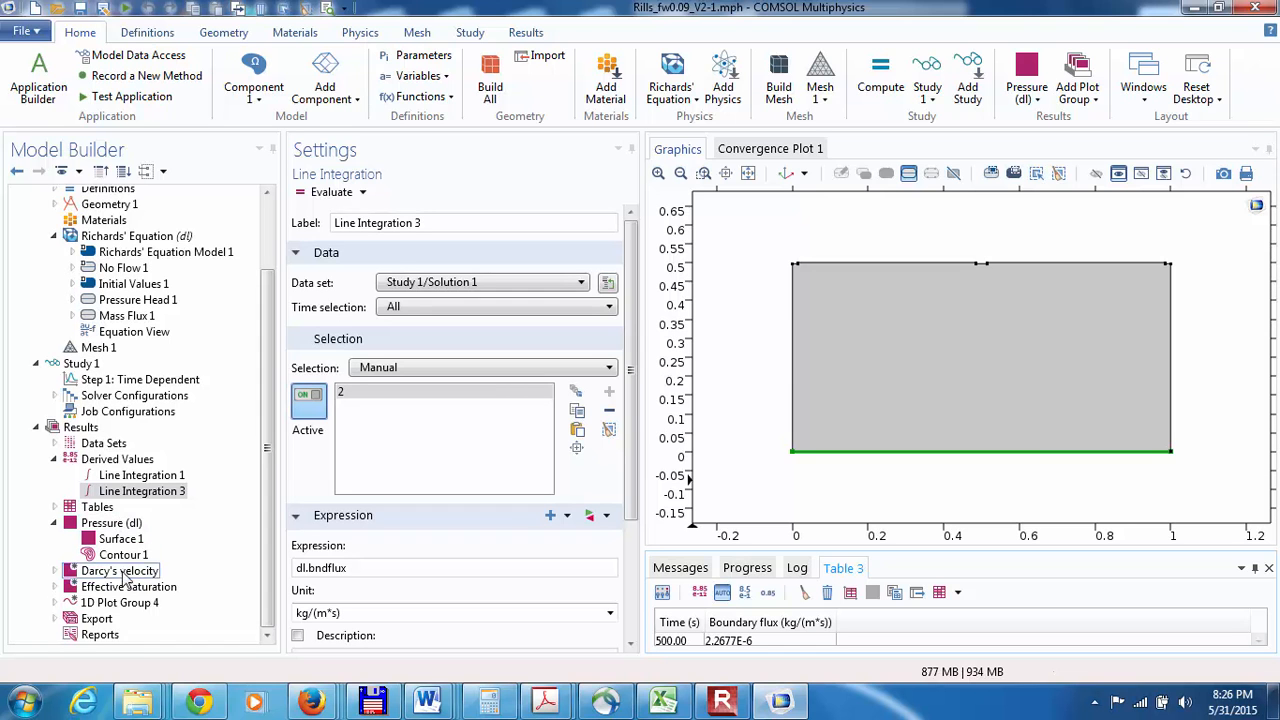
# Step: Compare the boundary flux results of Line Integration 1 on the upper boundaries with those of Line Integration 3 on the bottom edge
pyautogui.click(133, 477)
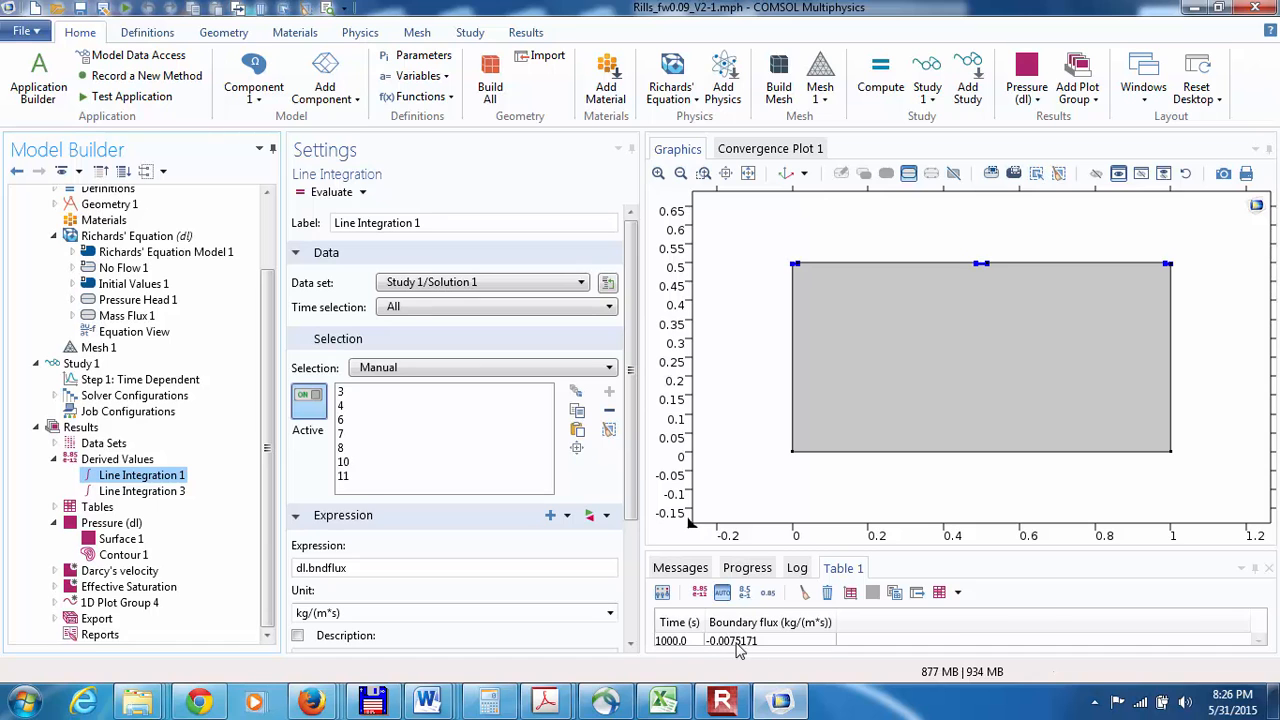
pyautogui.click(1262, 640)
pyautogui.click(1262, 640)
pyautogui.click(124, 491)
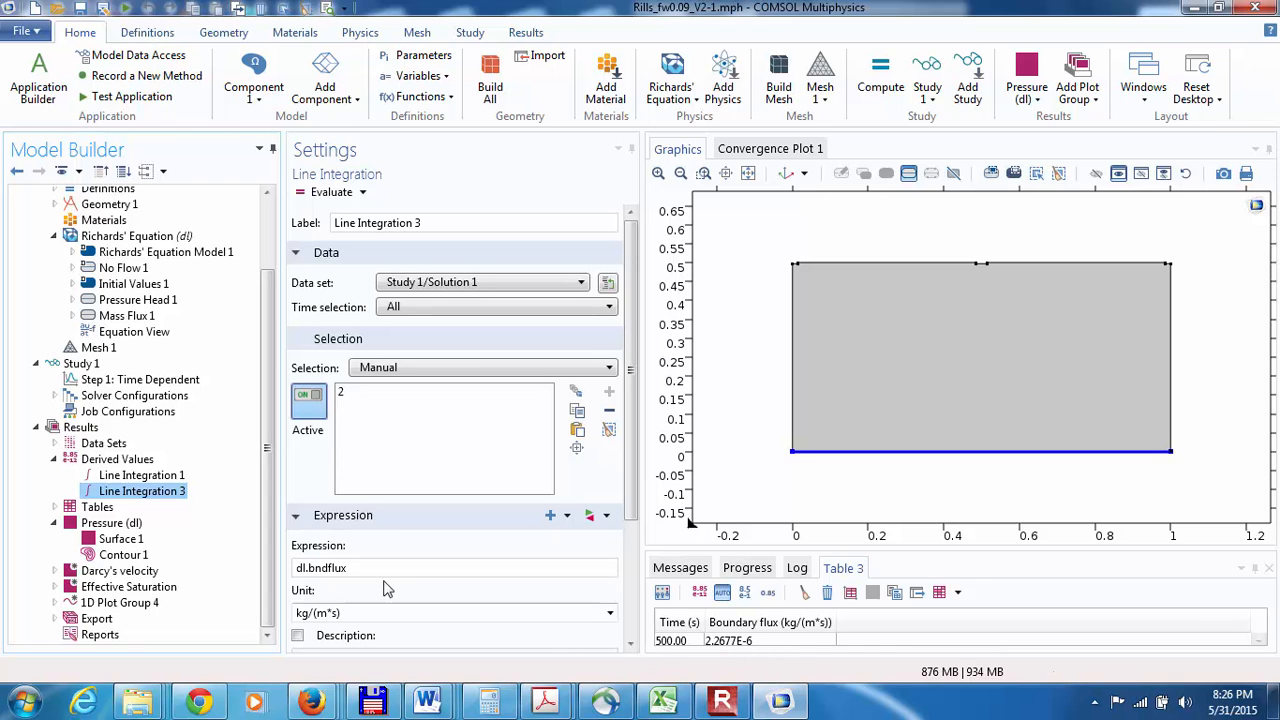
pyautogui.click(137, 475)
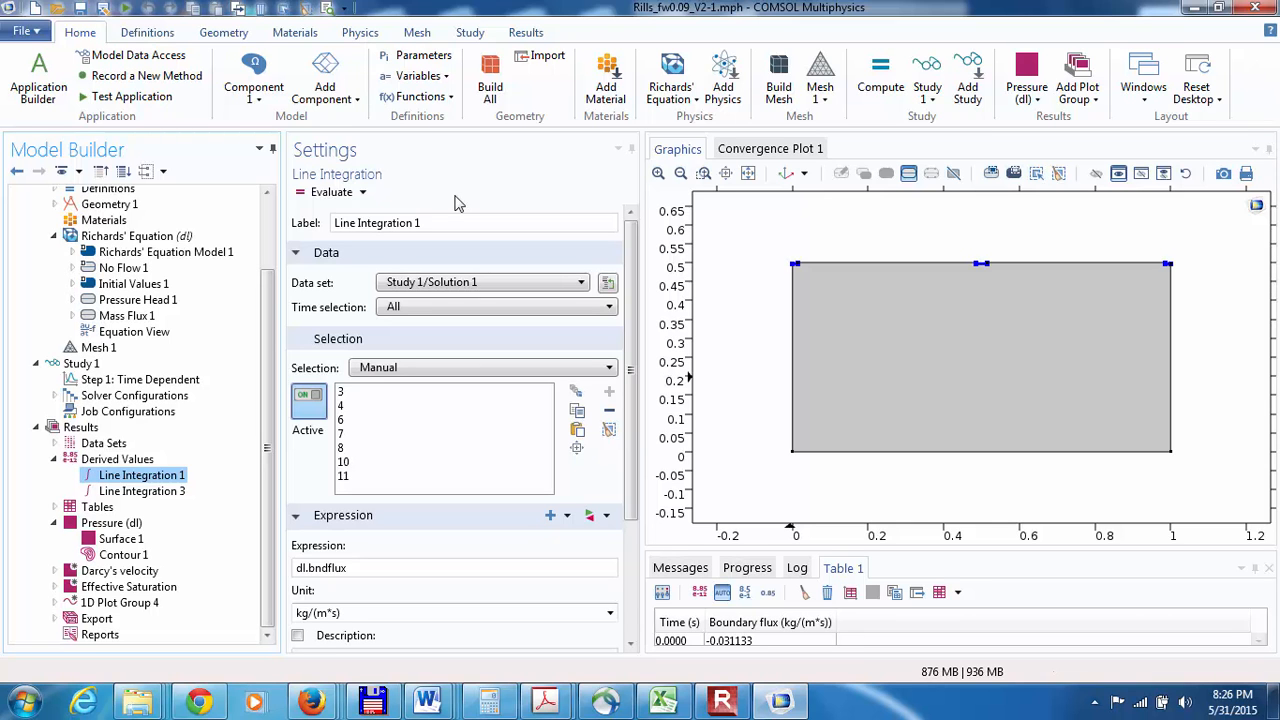
pyautogui.click(733, 700)
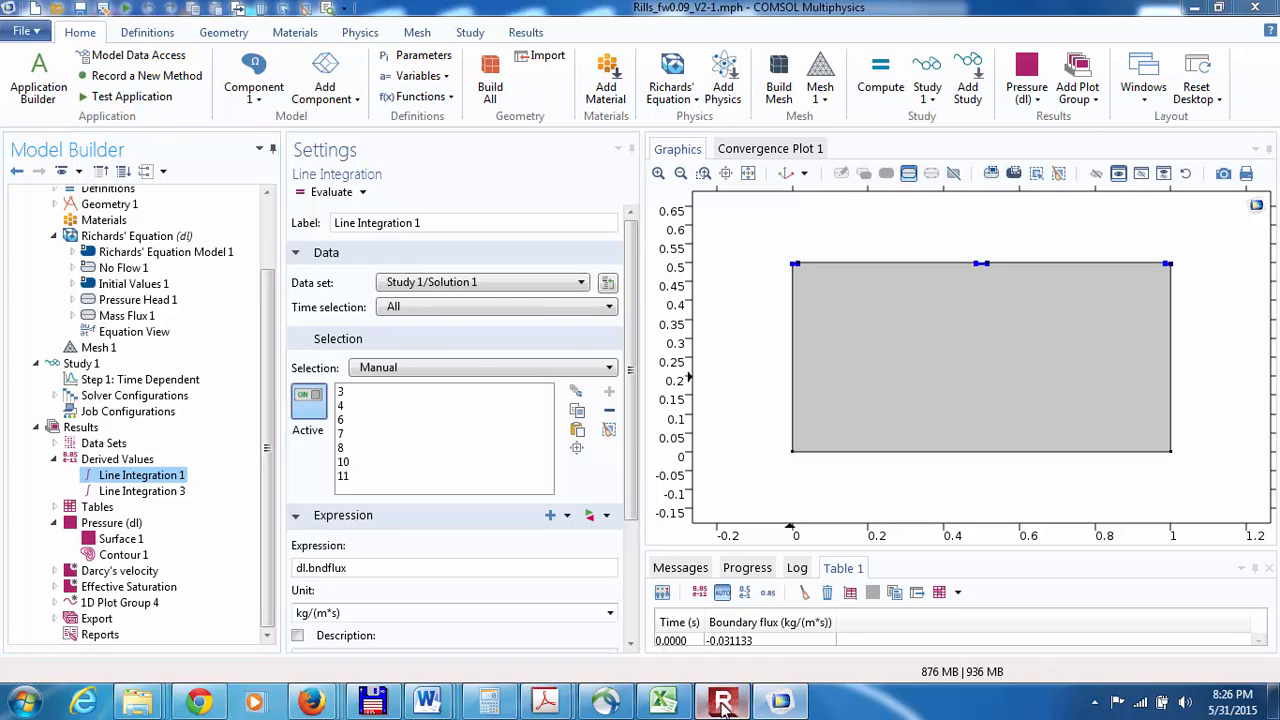